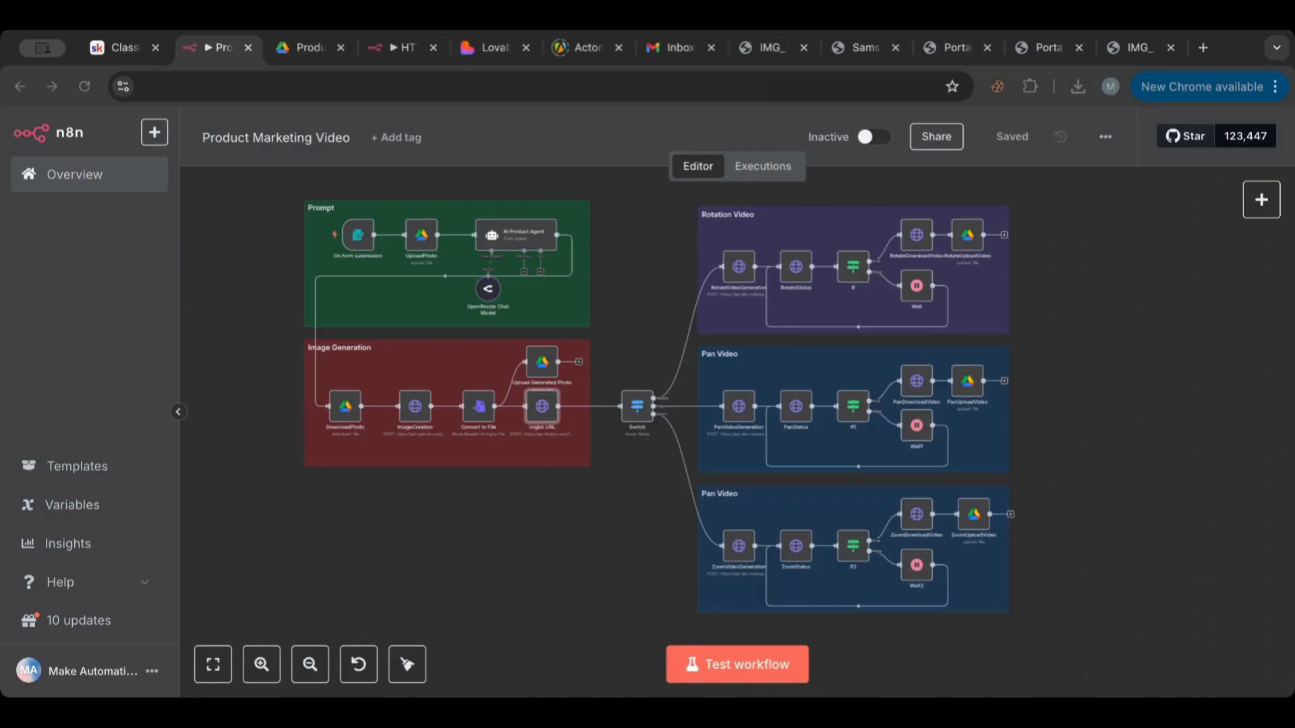
Look over the Product Marketing Video workflow and view the original photo of the Samsung SSD.
mouse_move(483, 418)
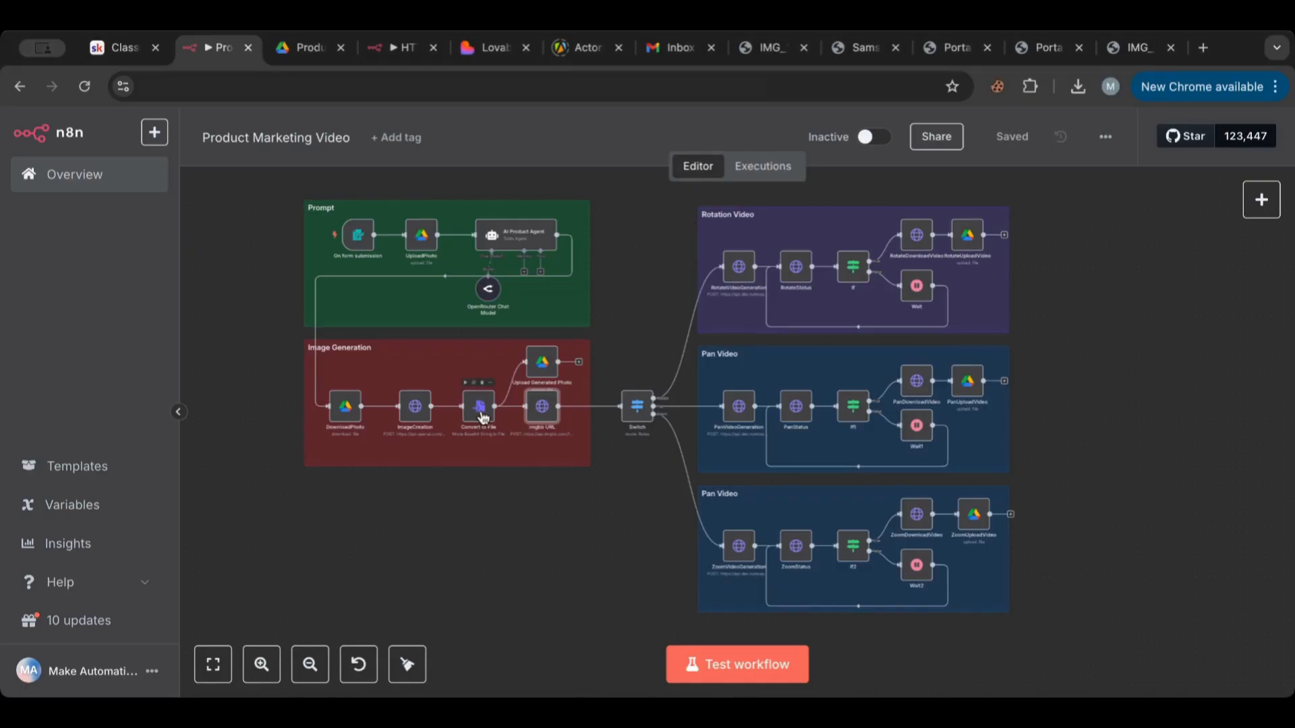
scroll(483, 415, "up", 2)
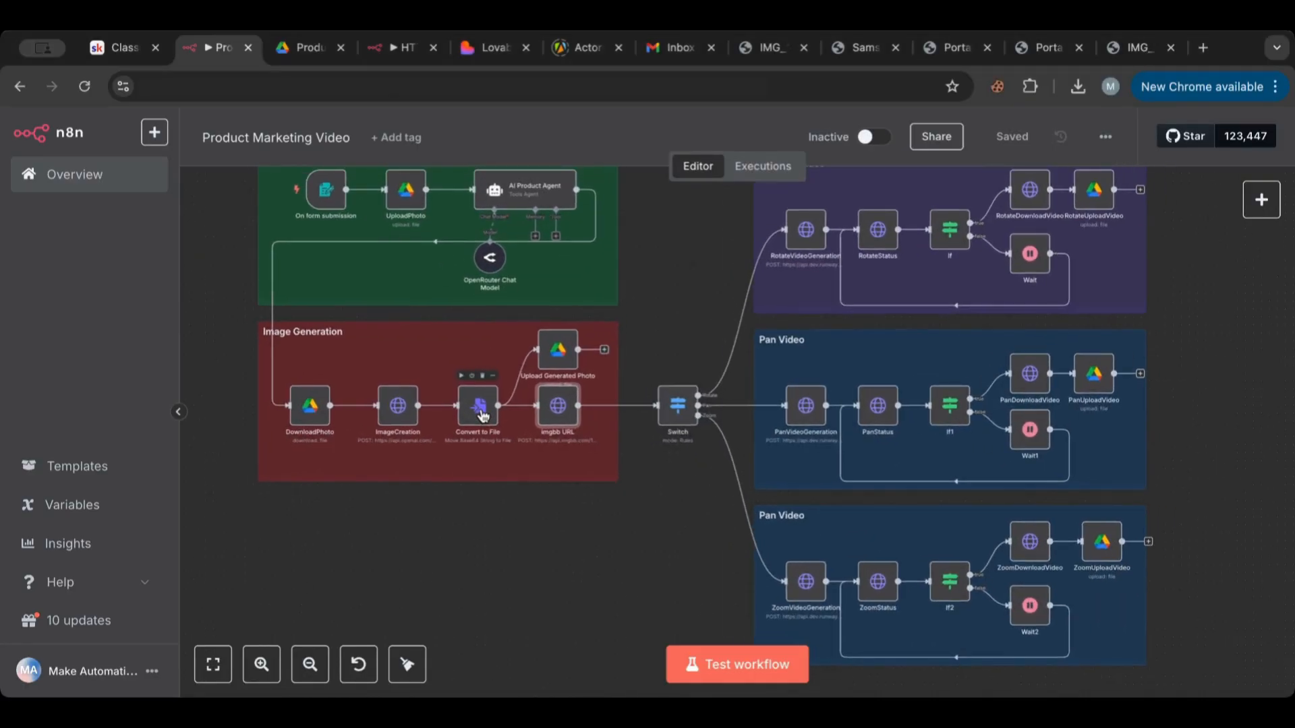
scroll(483, 414, "up", 2)
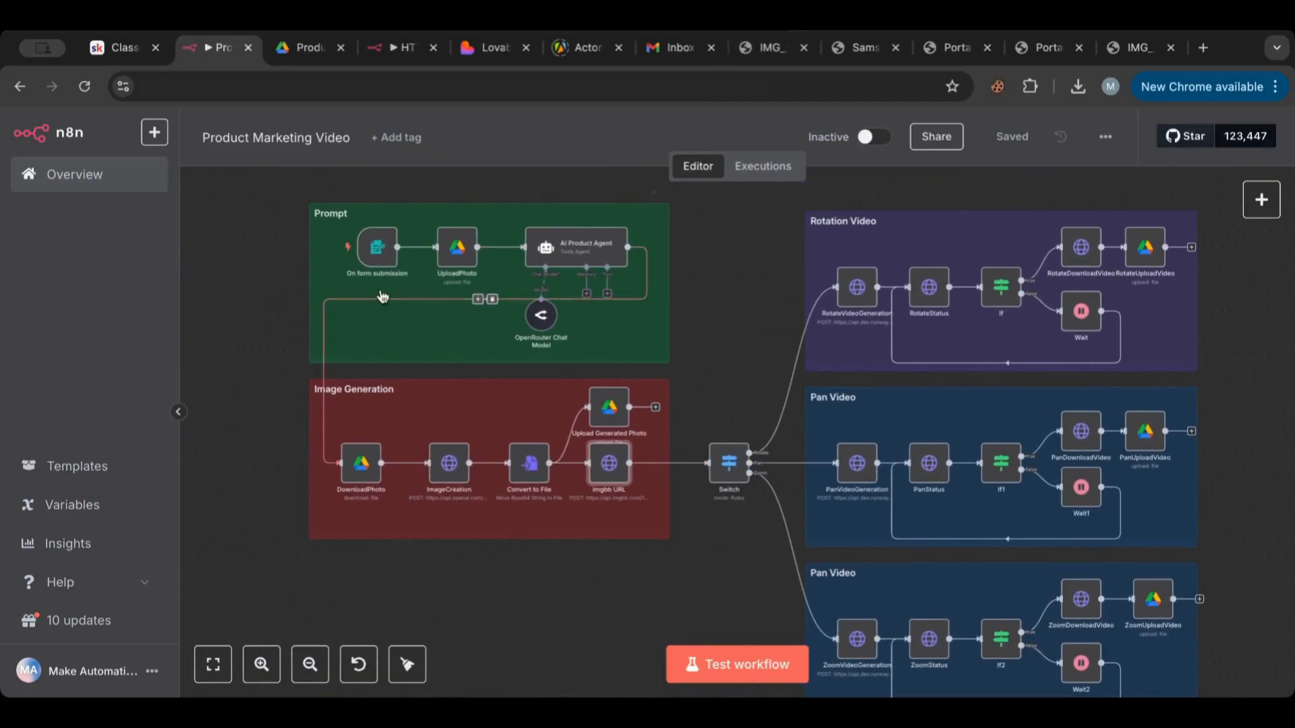
left_click(771, 55)
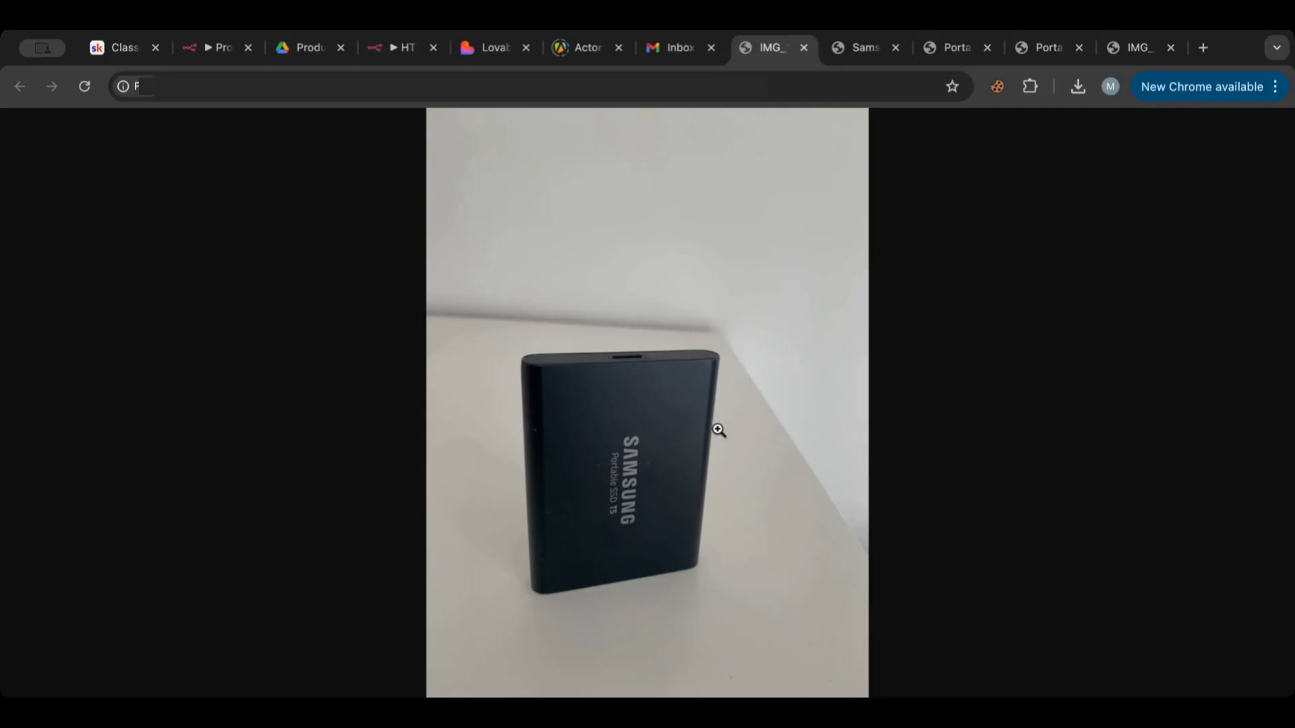
left_click(220, 55)
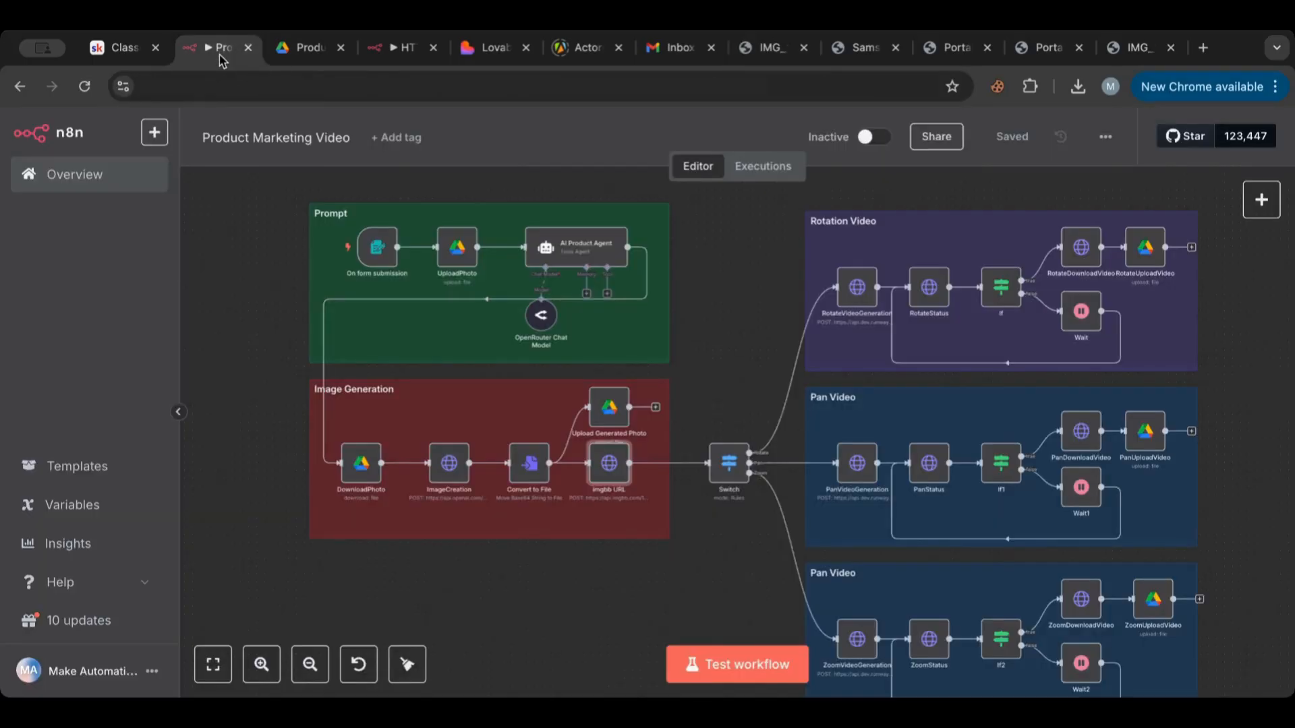
Play the three generated Samsung SSD product videos and compare them with the original product photo.
left_click(843, 59)
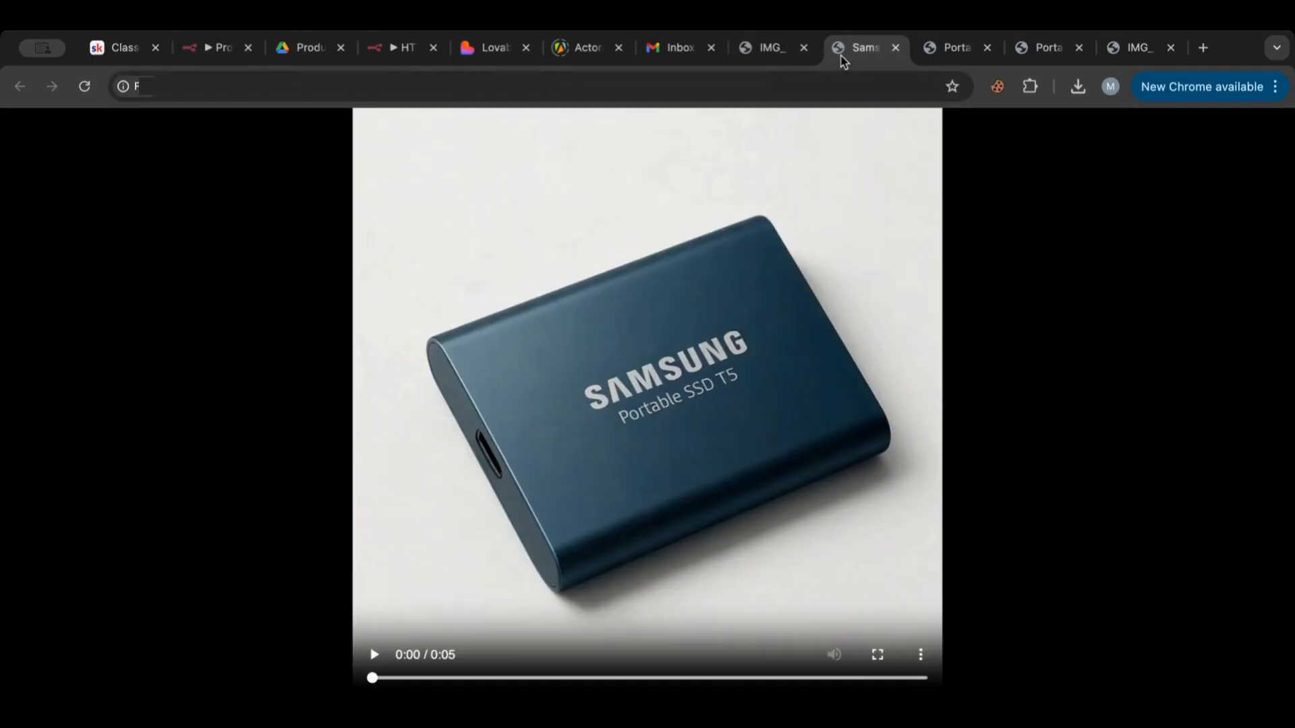
left_click(372, 654)
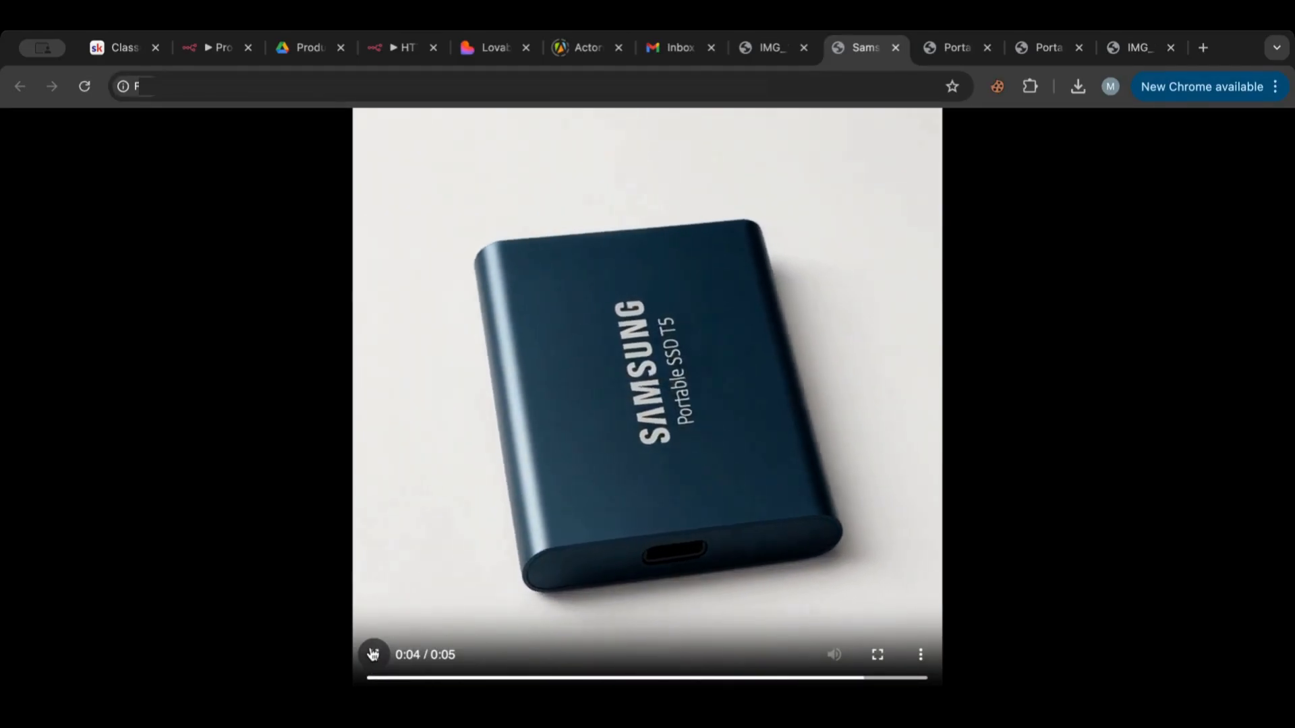
left_click(949, 51)
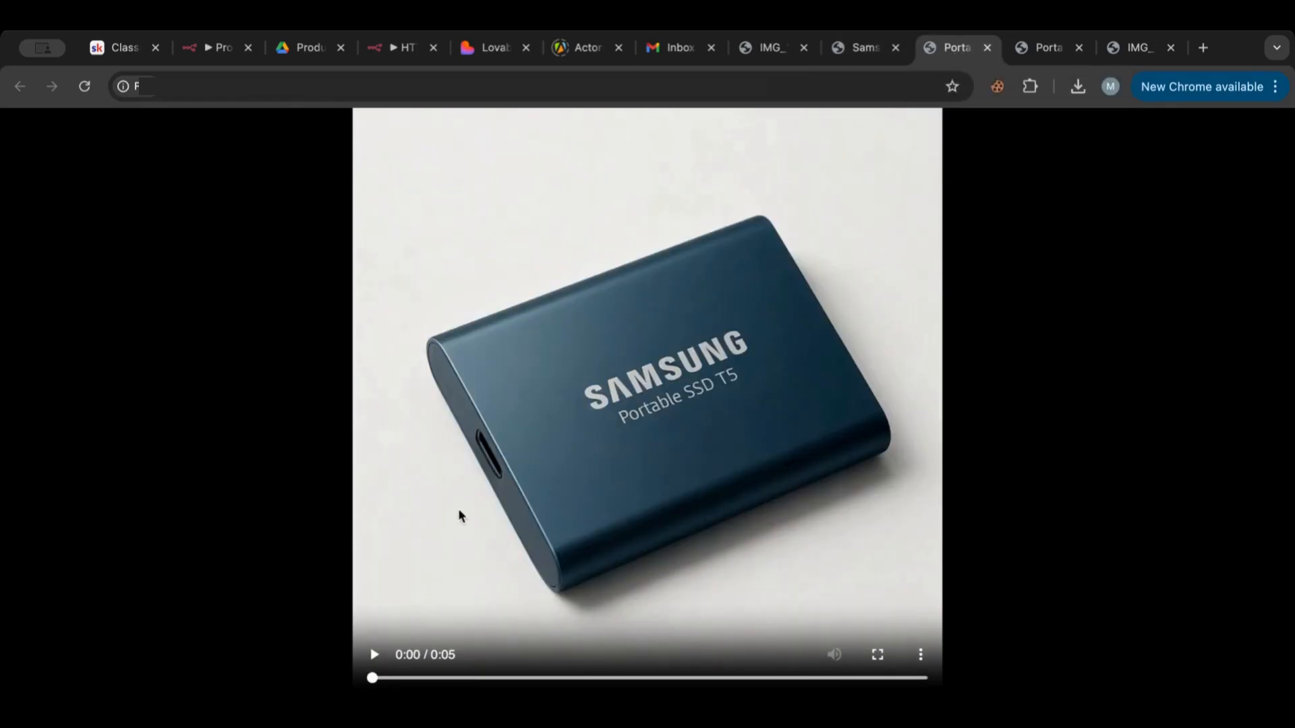
left_click(459, 508)
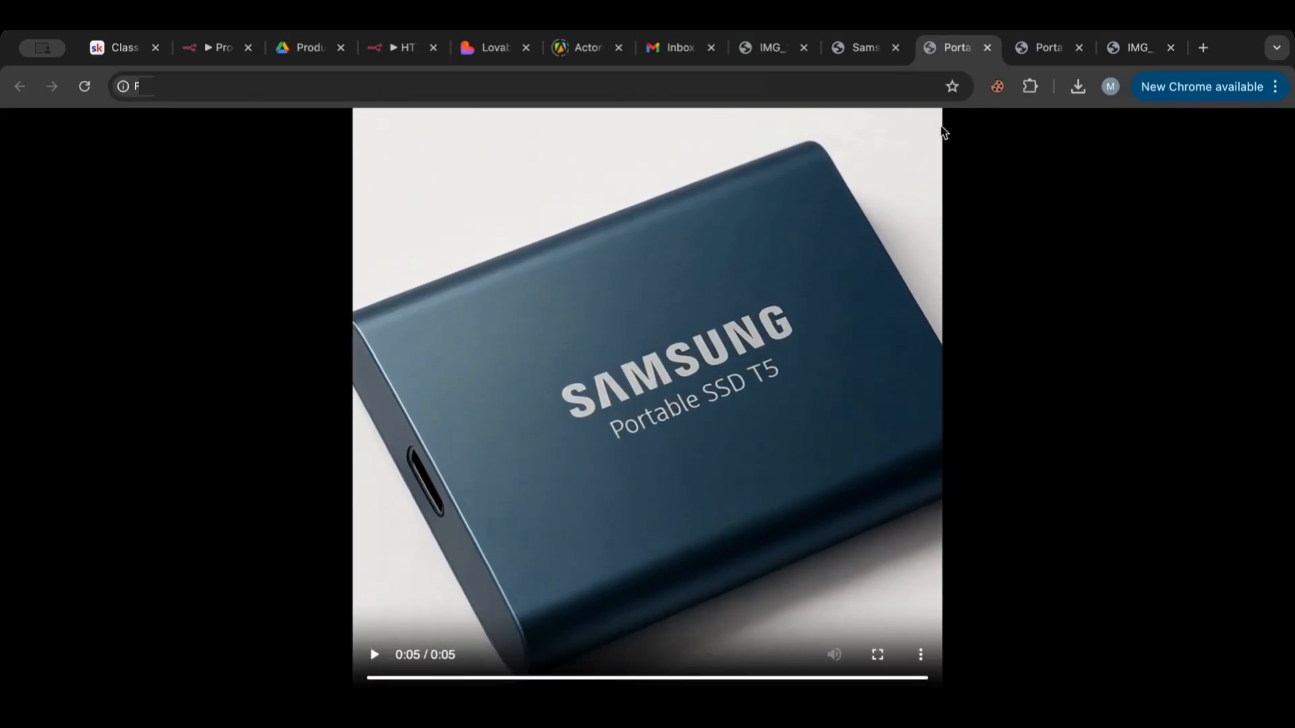
left_click(1045, 49)
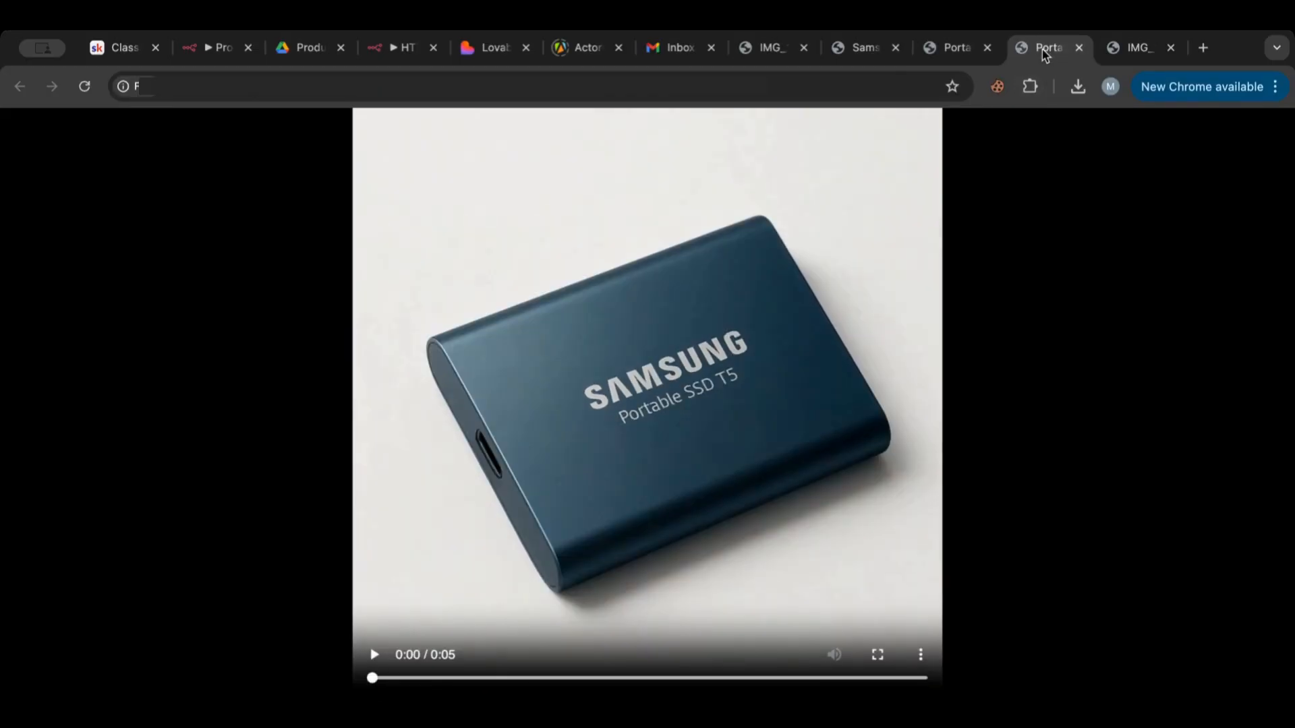
left_click(375, 655)
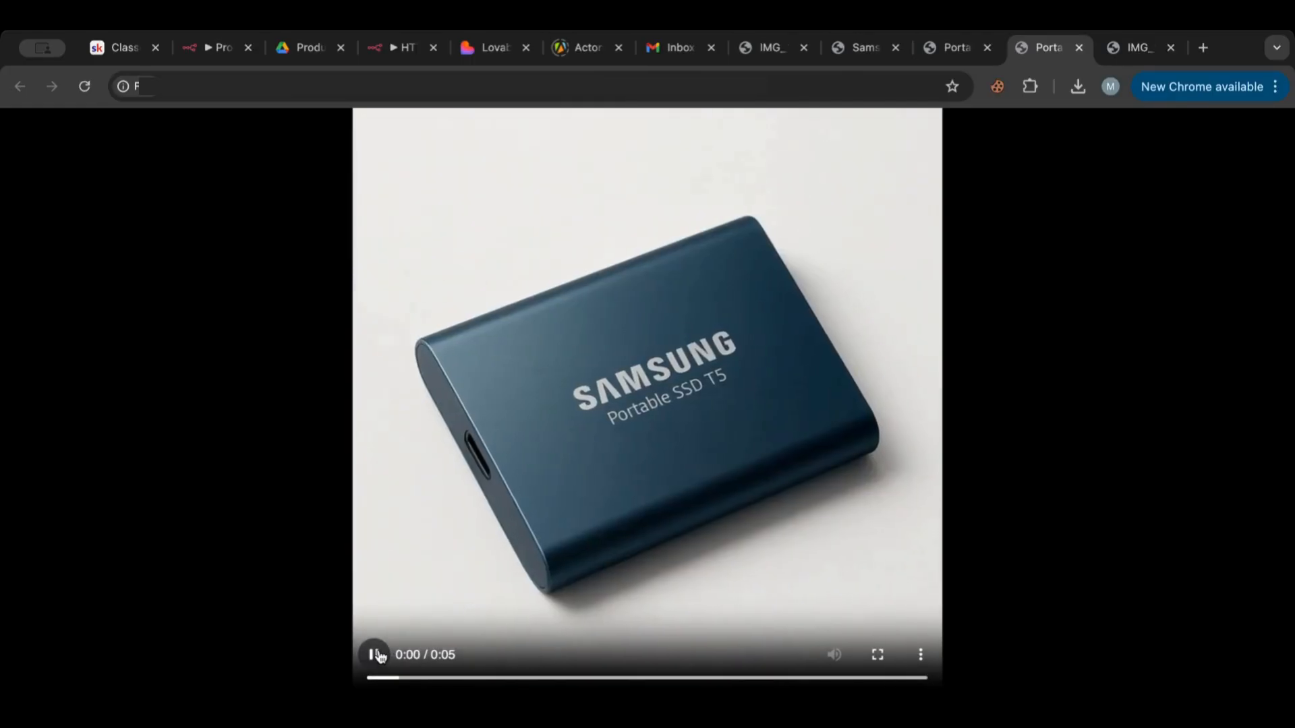
left_click(855, 59)
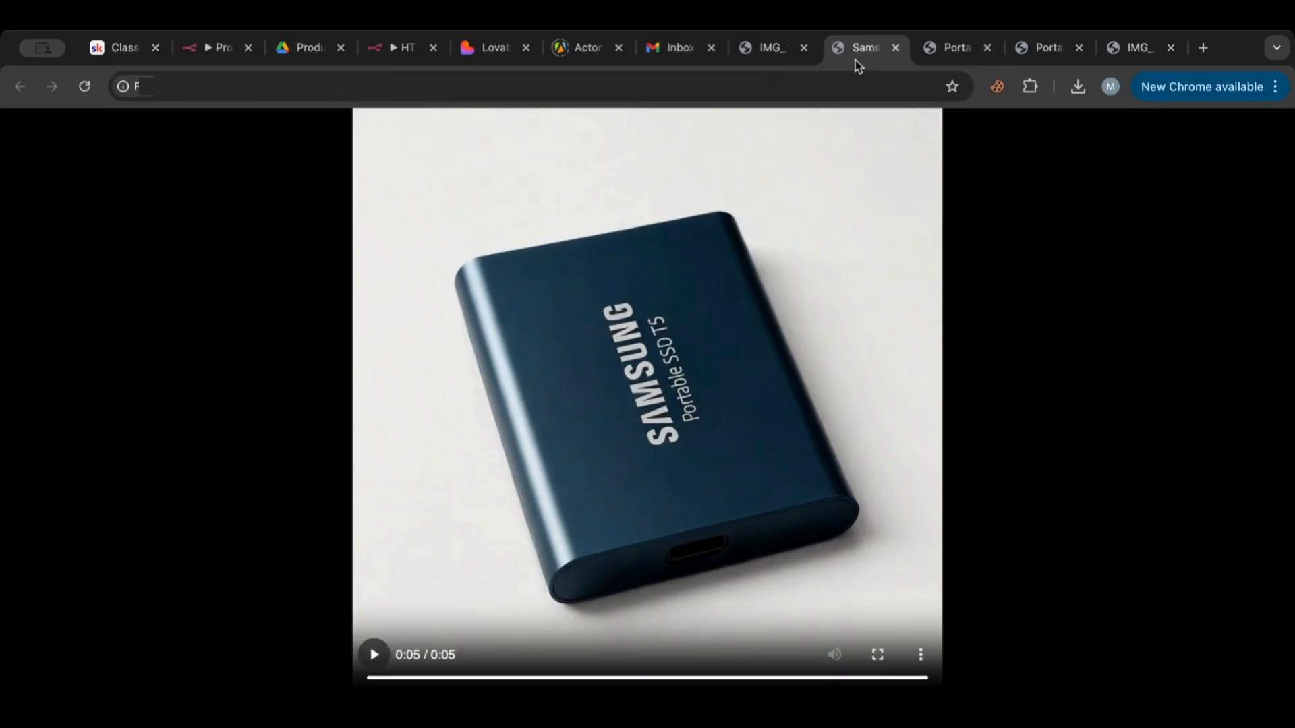
left_click(200, 59)
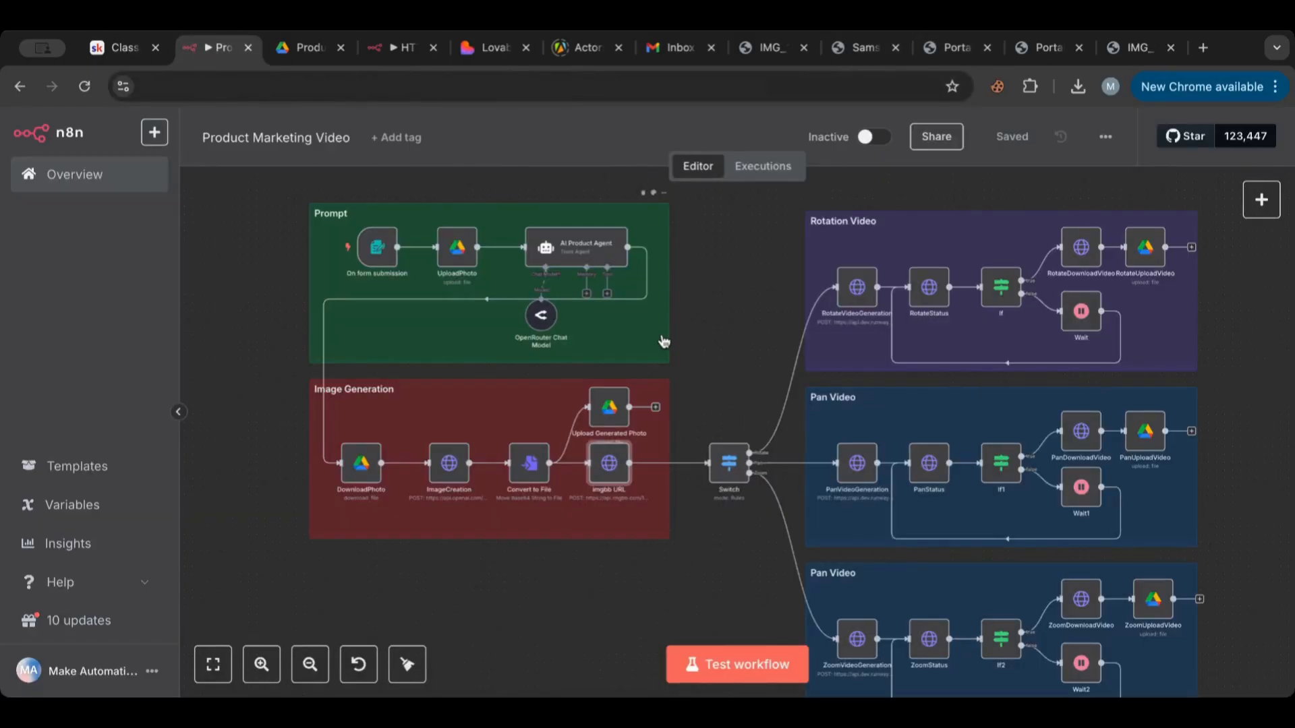
left_click(775, 44)
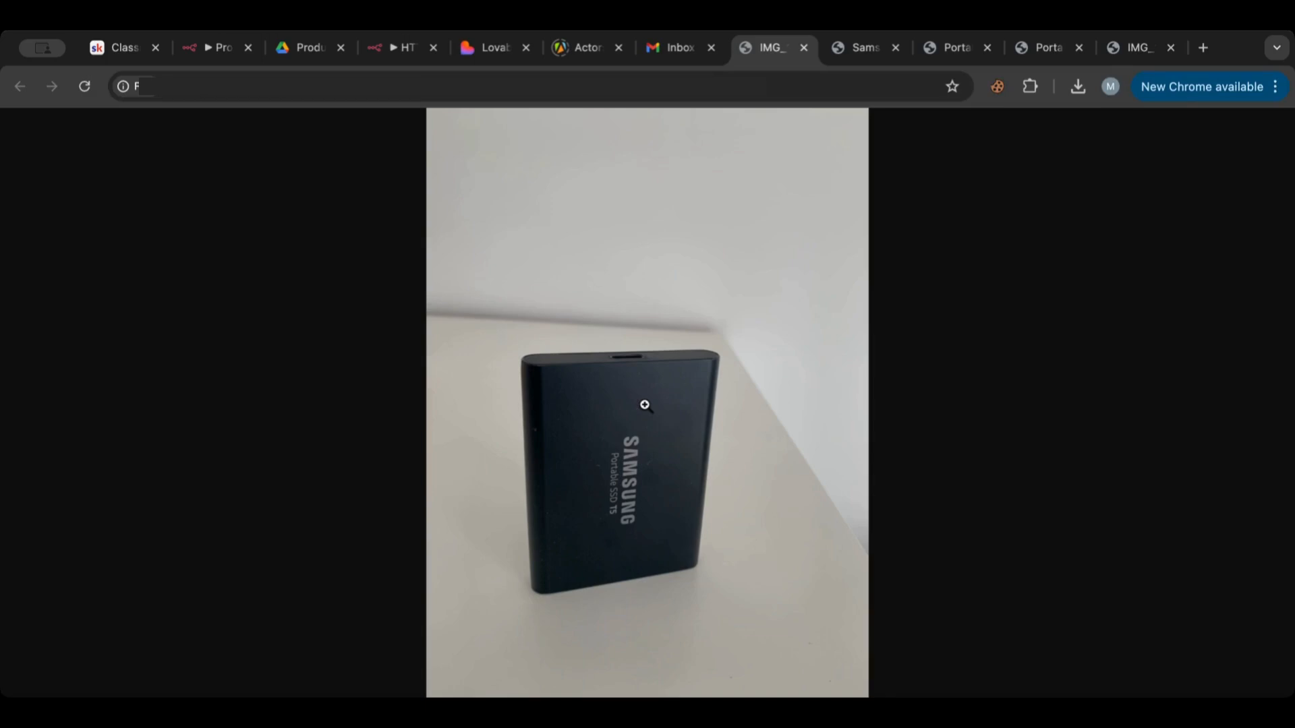
left_click(219, 47)
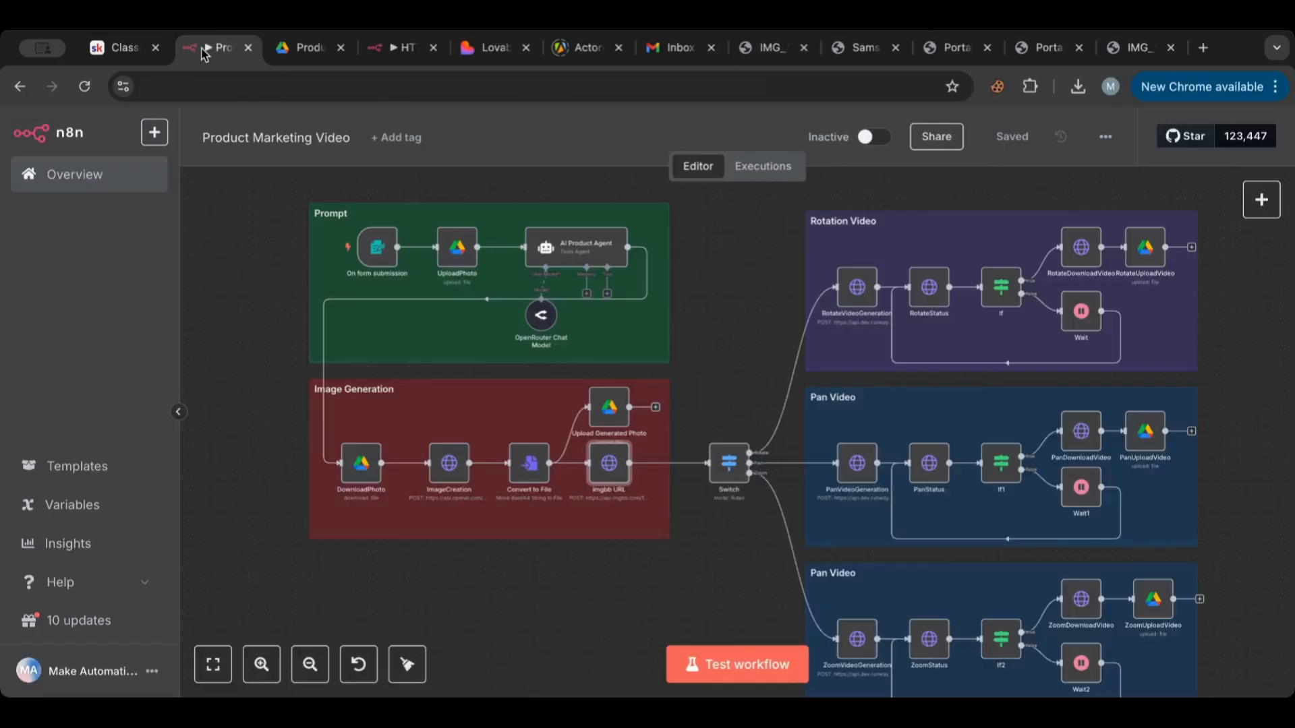
Examine the form elements of the On form submission node in the Prompt section, from Product Title through the Types of Shot options.
scroll(259, 345, "up", 3)
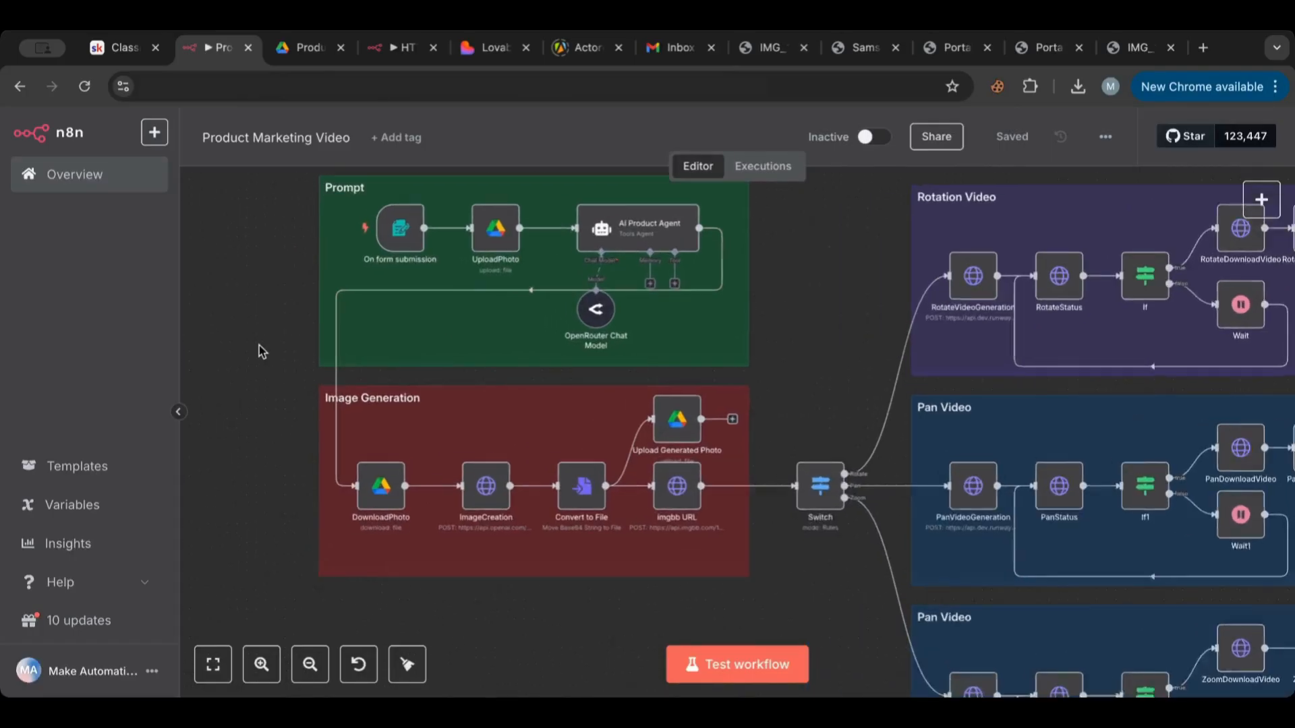
scroll(259, 345, "up", 3)
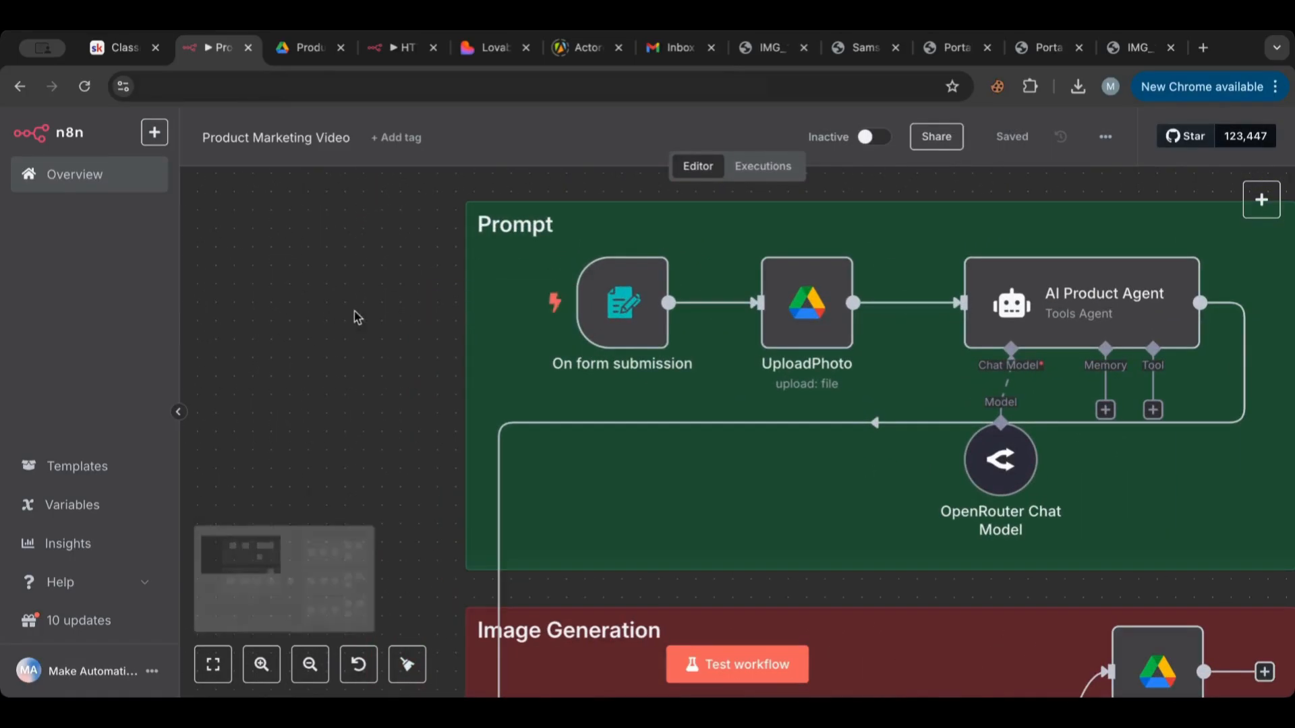
scroll(393, 355, "right", 5)
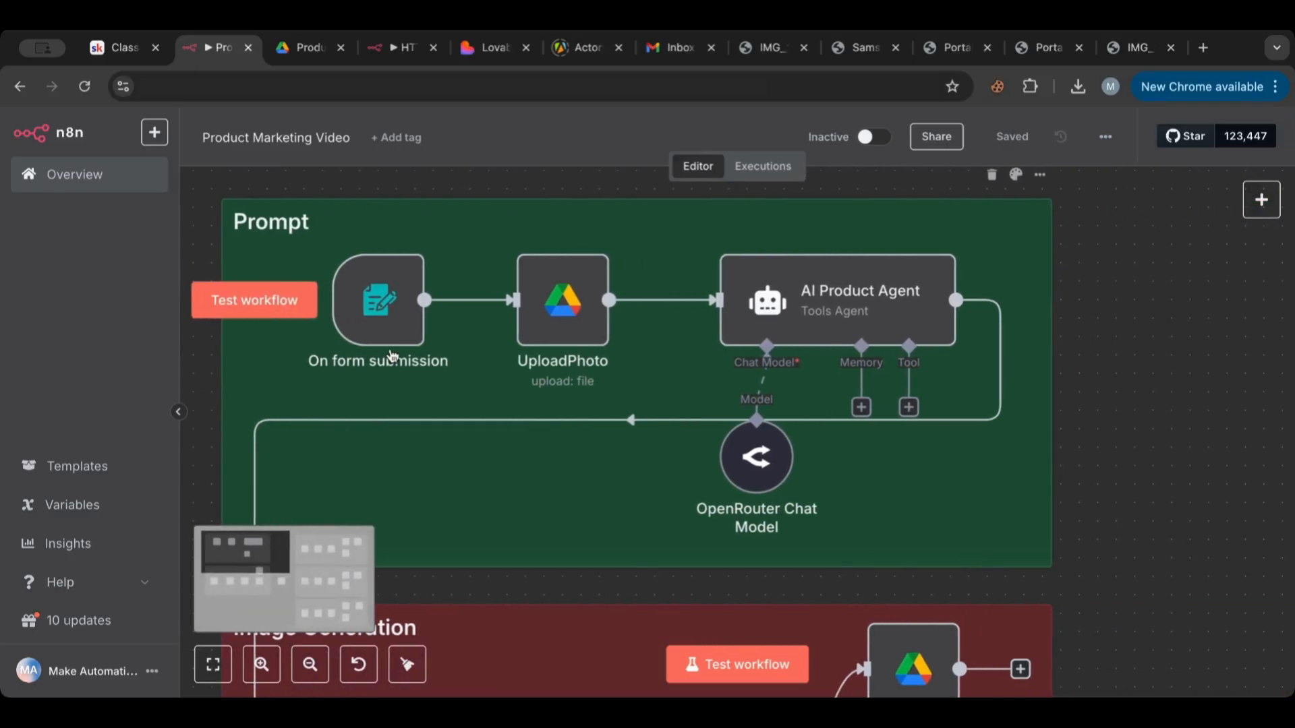
double_click(385, 322)
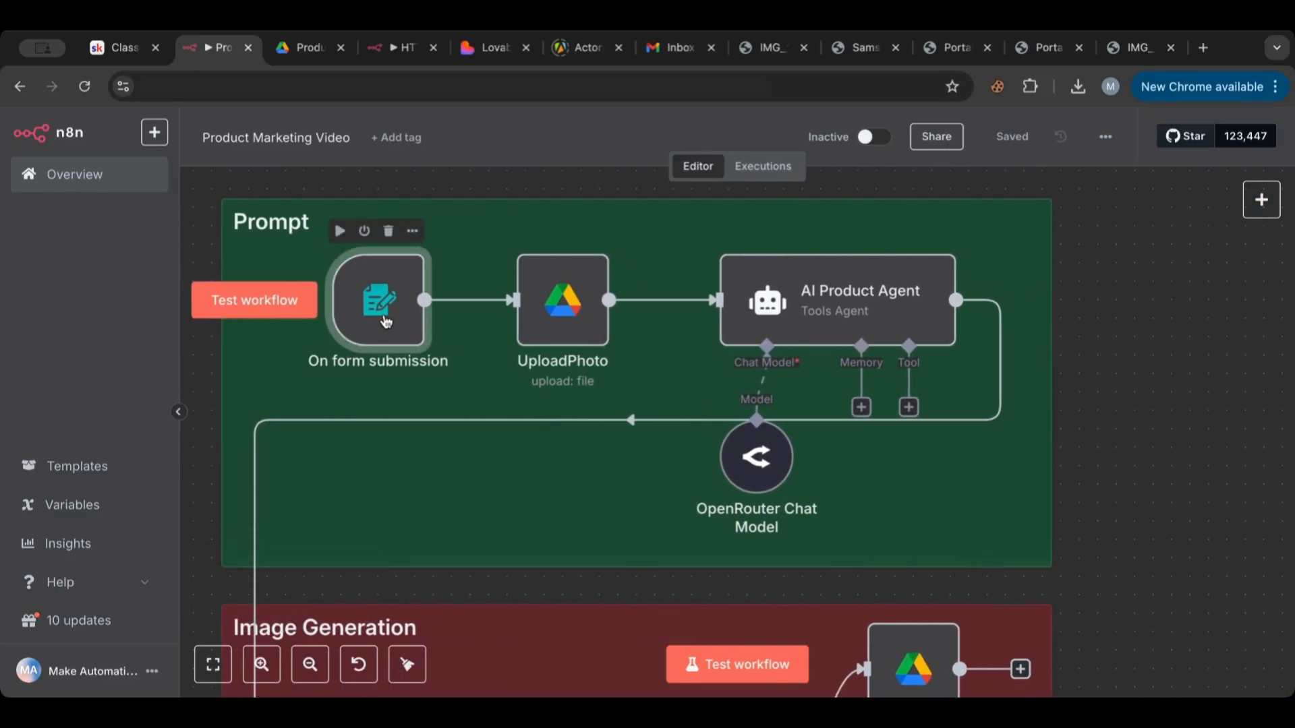
scroll(434, 411, "down", 5)
scroll(434, 412, "down", 5)
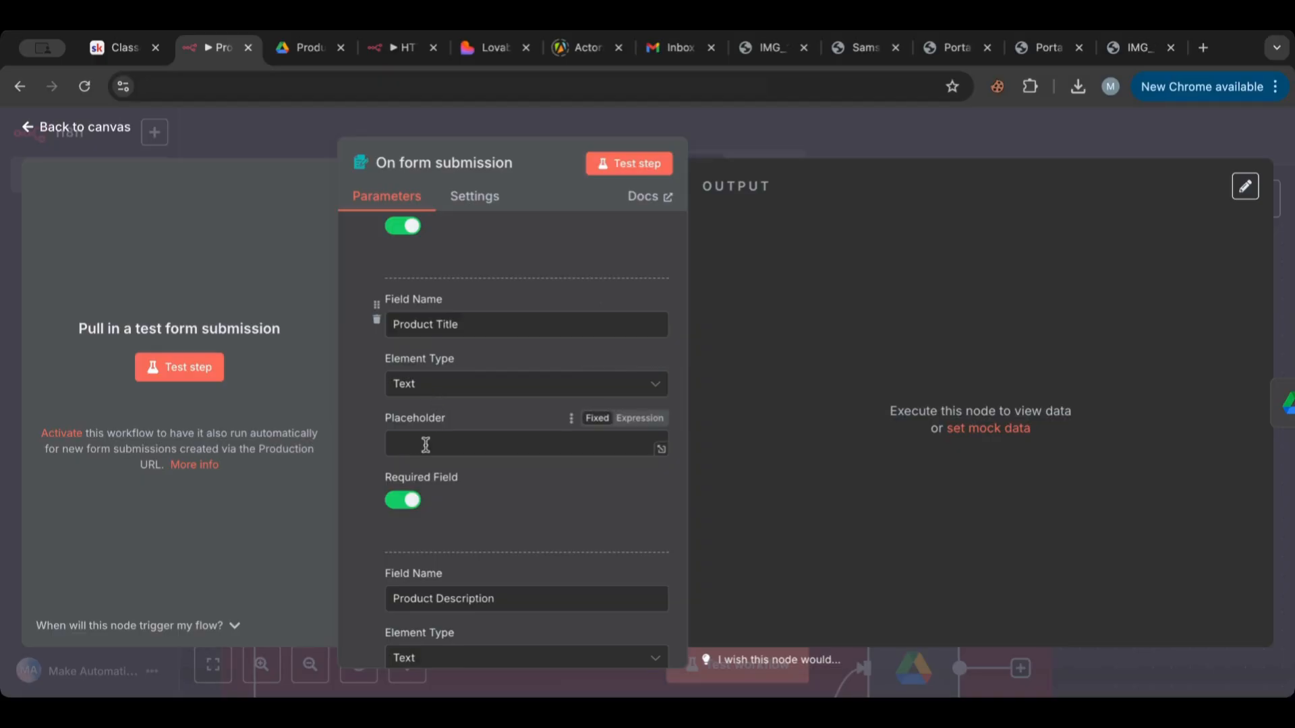
scroll(448, 414, "down", 2)
scroll(542, 424, "down", 2)
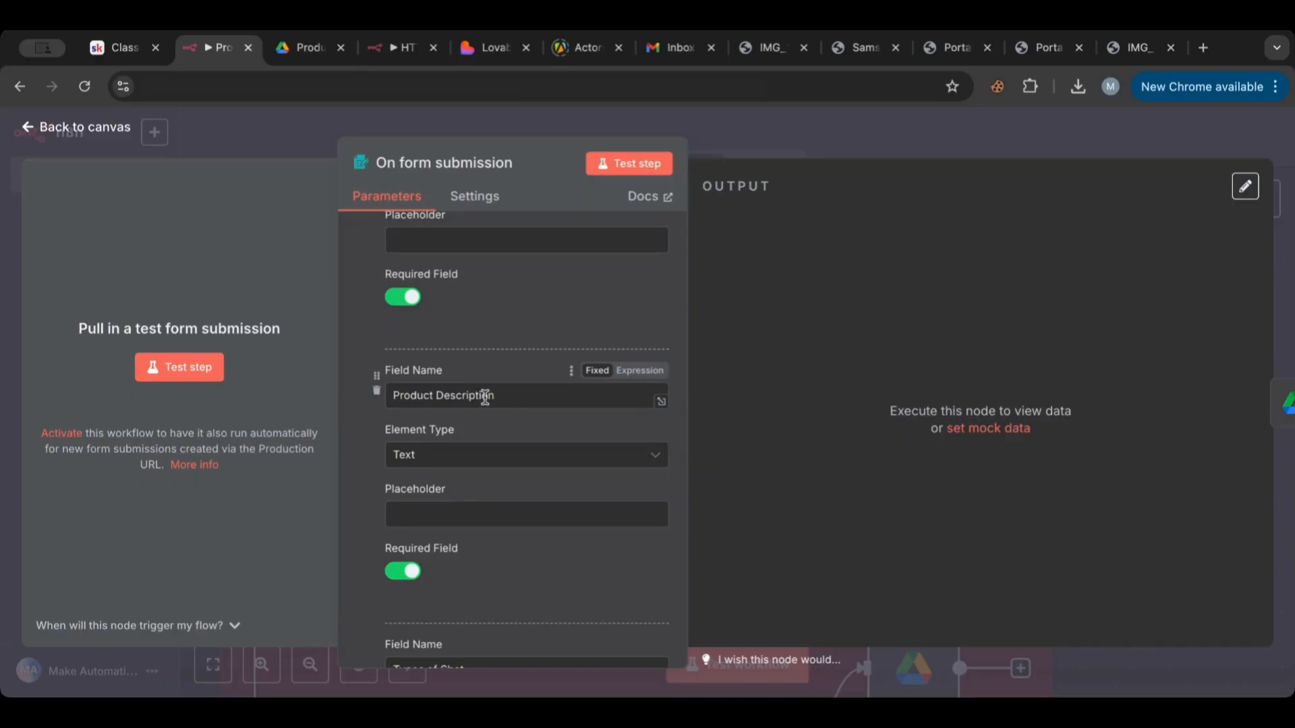
scroll(459, 451, "down", 2)
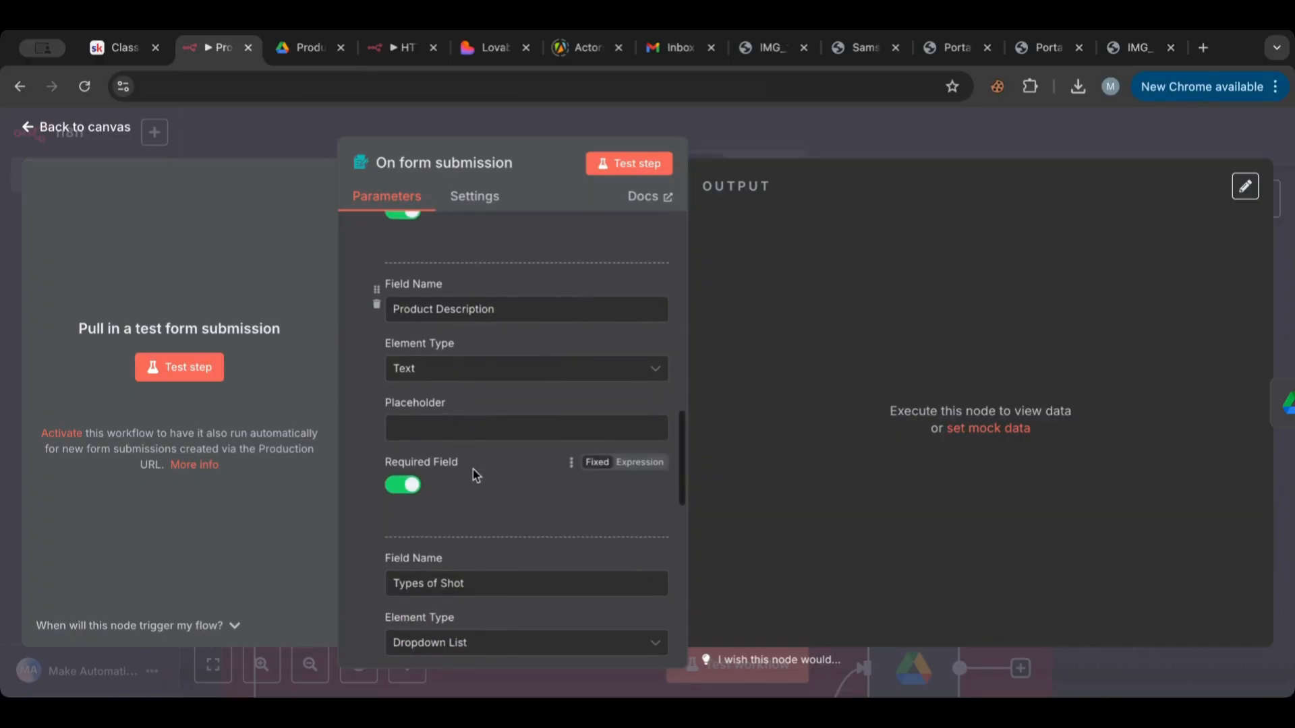
scroll(475, 476, "down", 3)
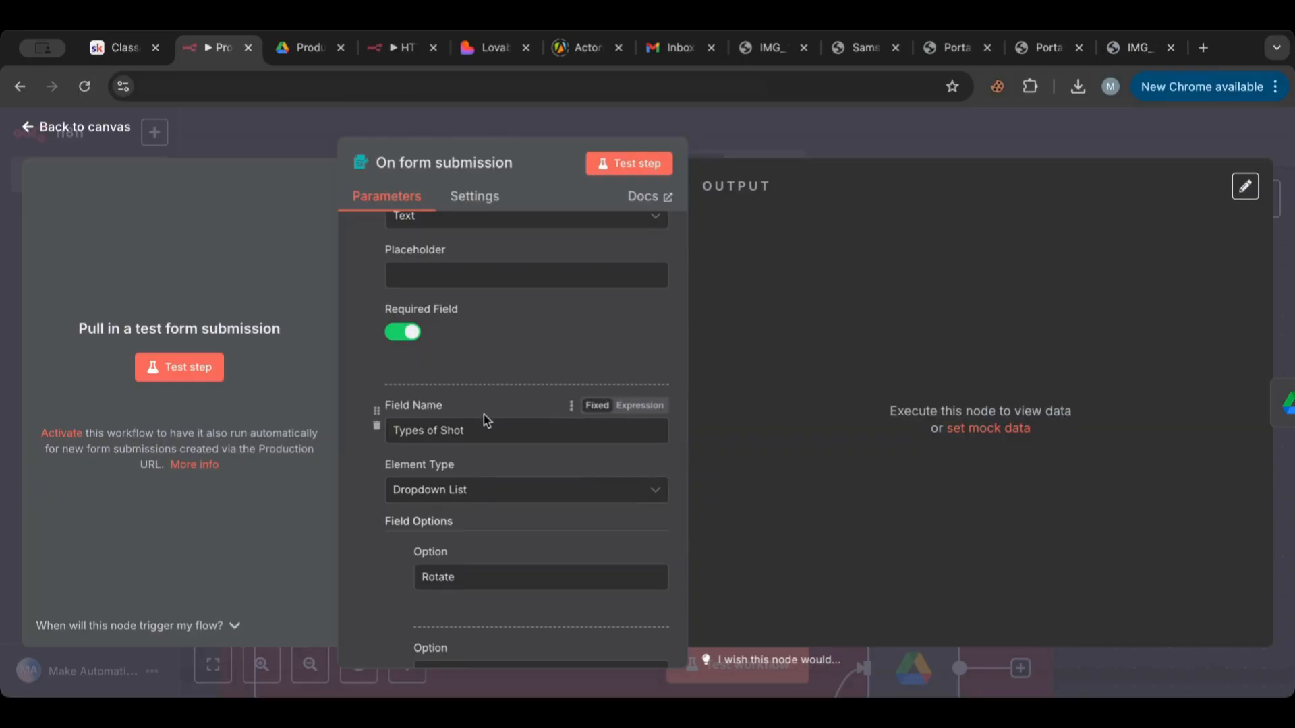
scroll(475, 439, "down", 2)
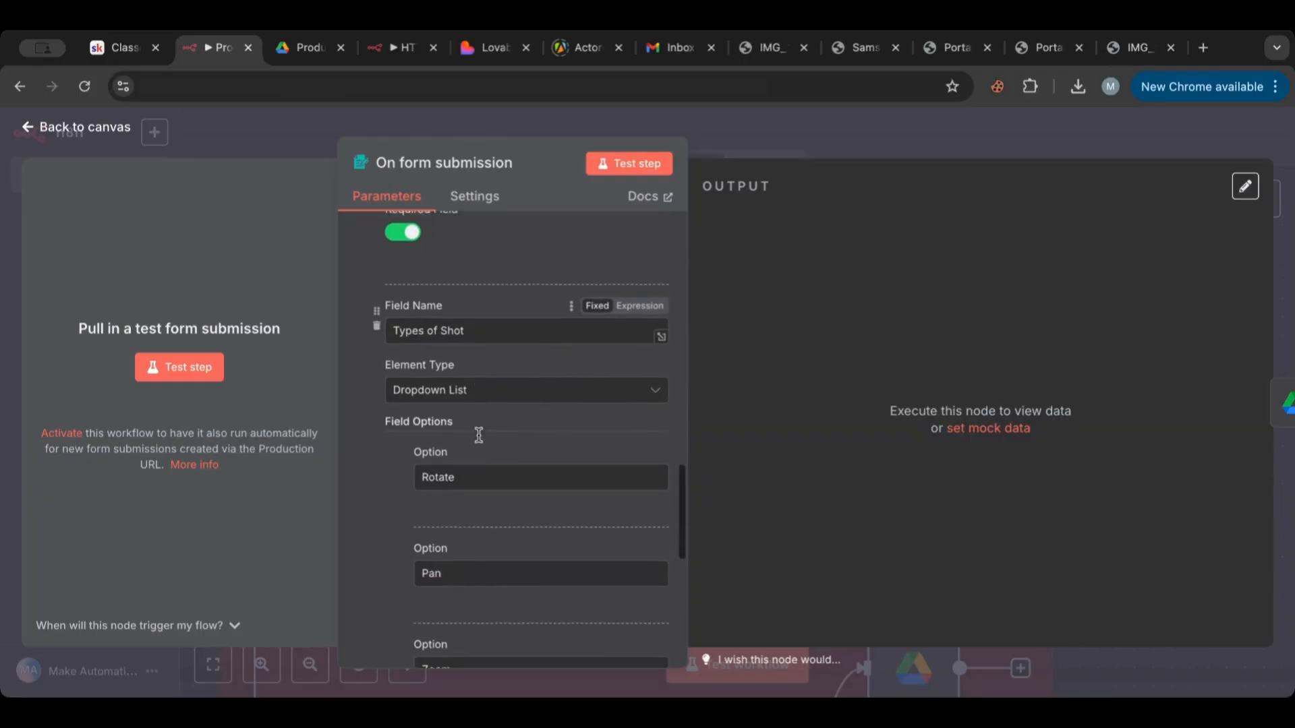
scroll(478, 435, "down", 2)
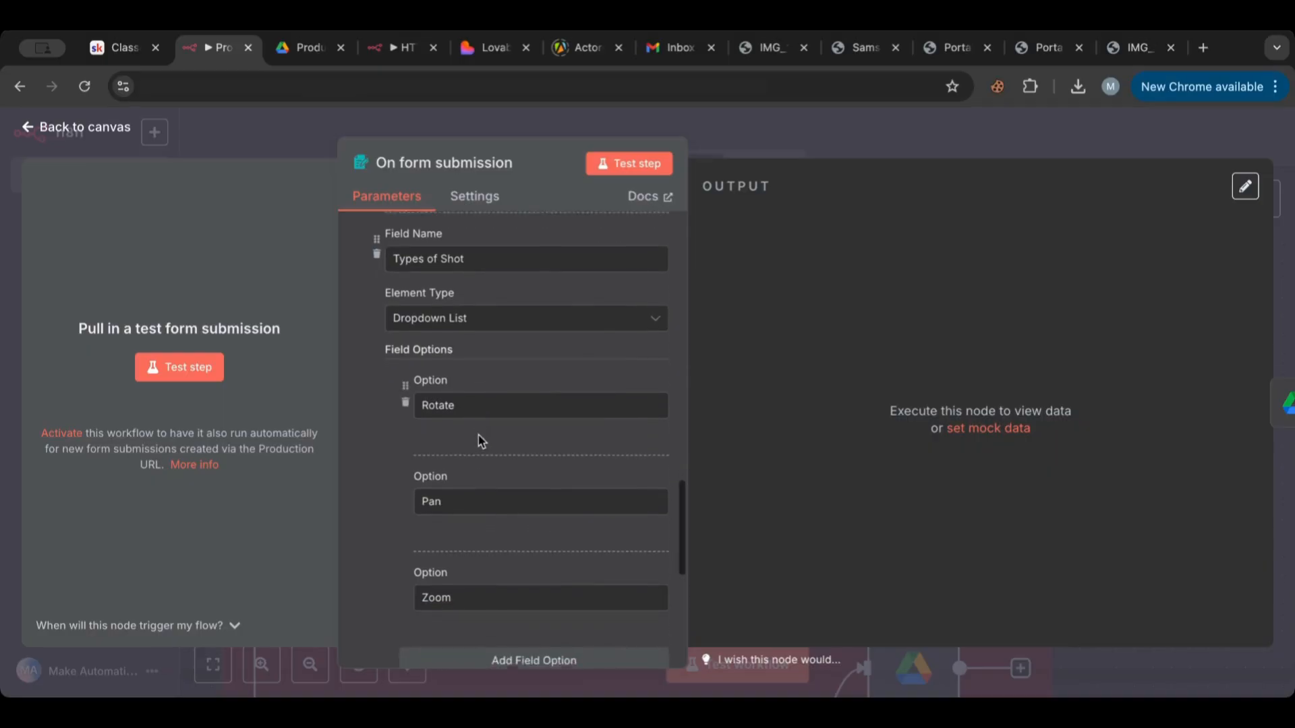
scroll(481, 438, "down", 1)
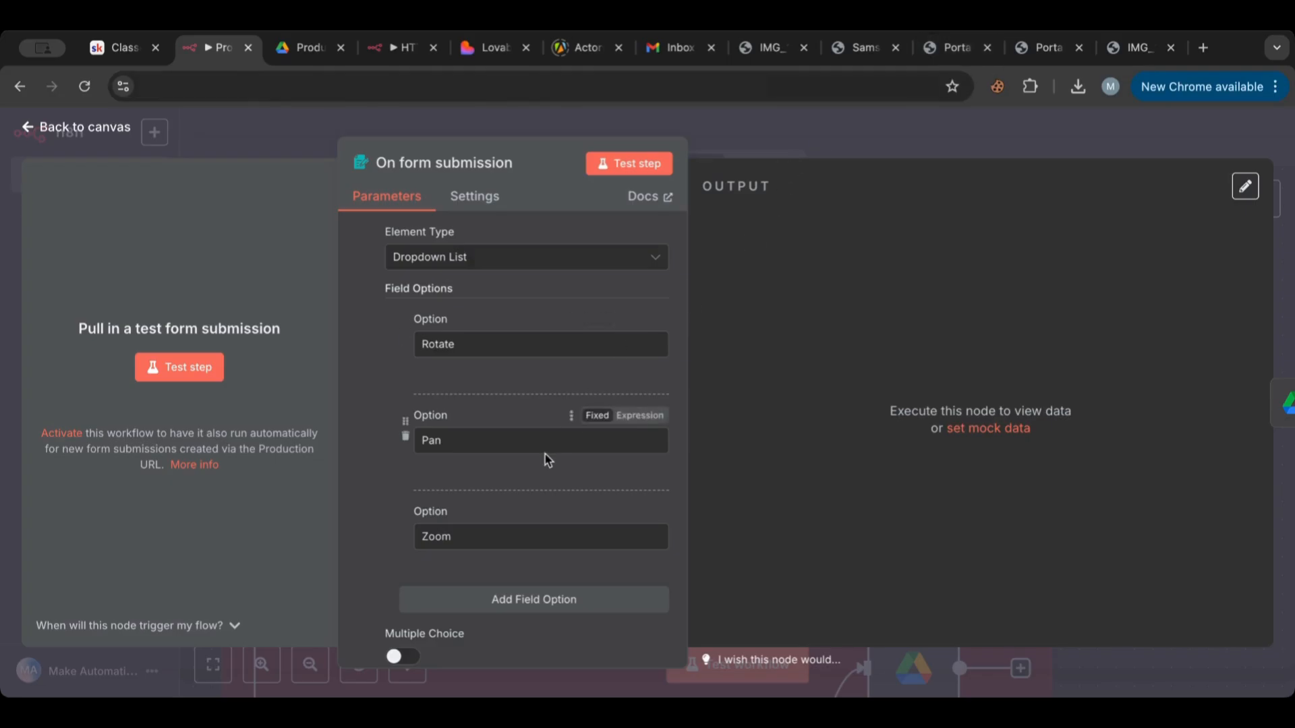
scroll(548, 461, "down", 3)
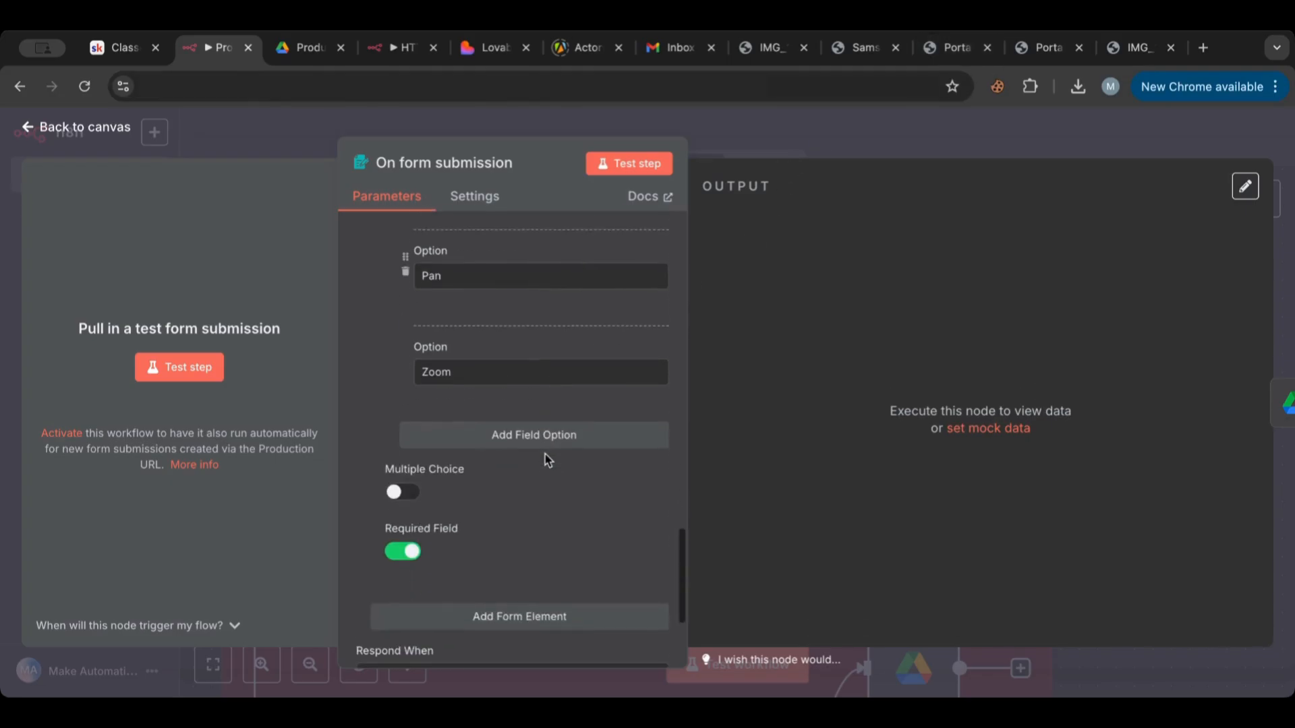
left_click(82, 131)
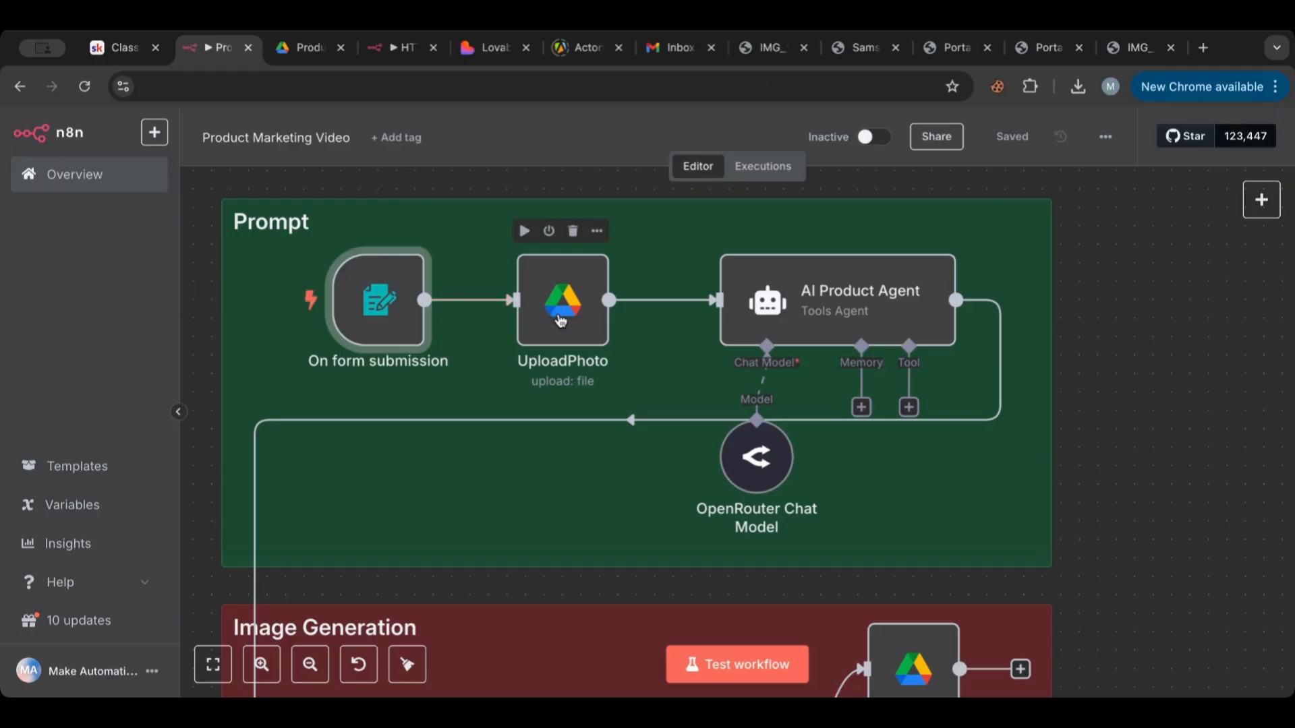
Check the UploadPhoto node, and review the Product Photo file element in the On form submission node.
double_click(560, 320)
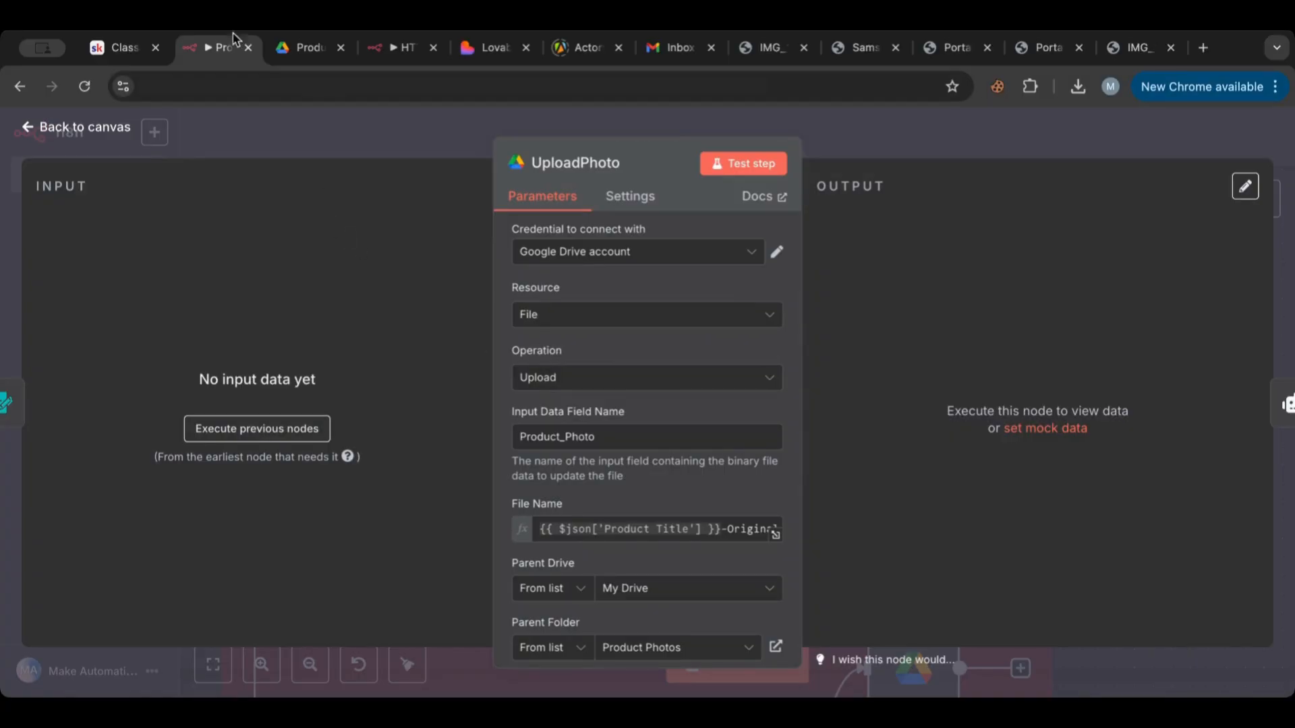
left_click(113, 125)
double_click(376, 294)
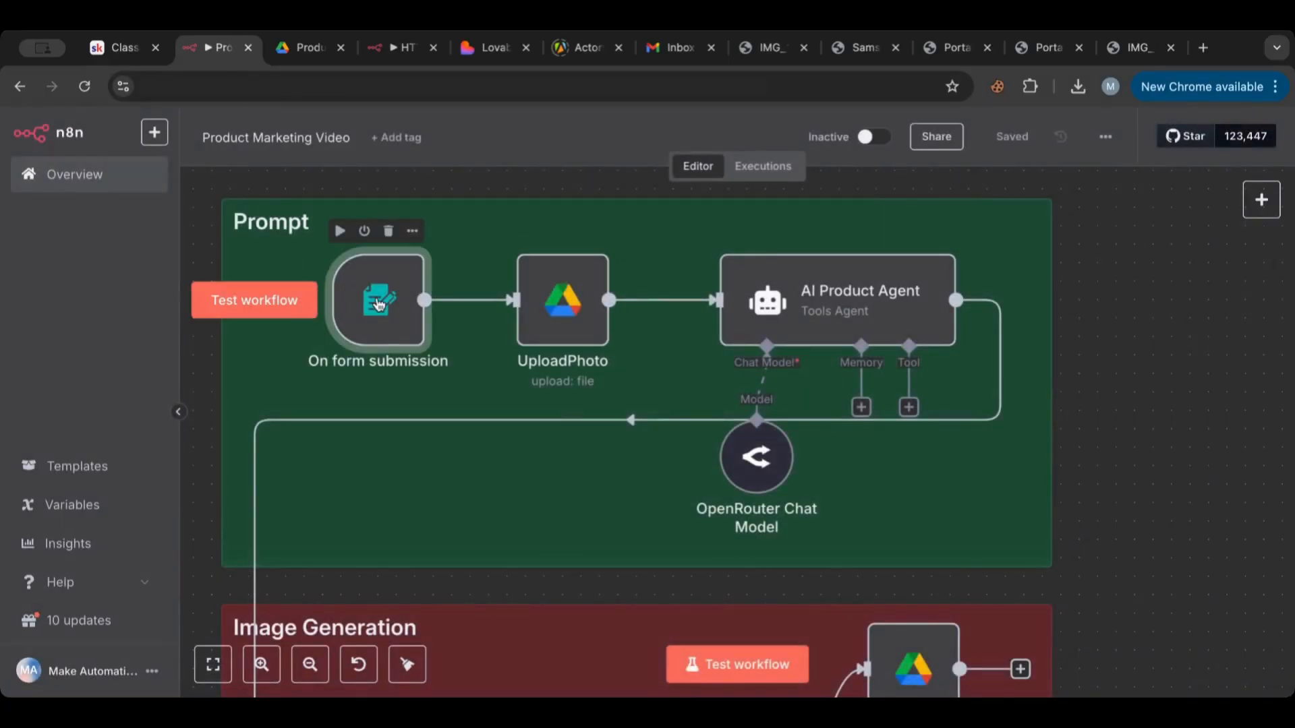
scroll(470, 406, "down", 5)
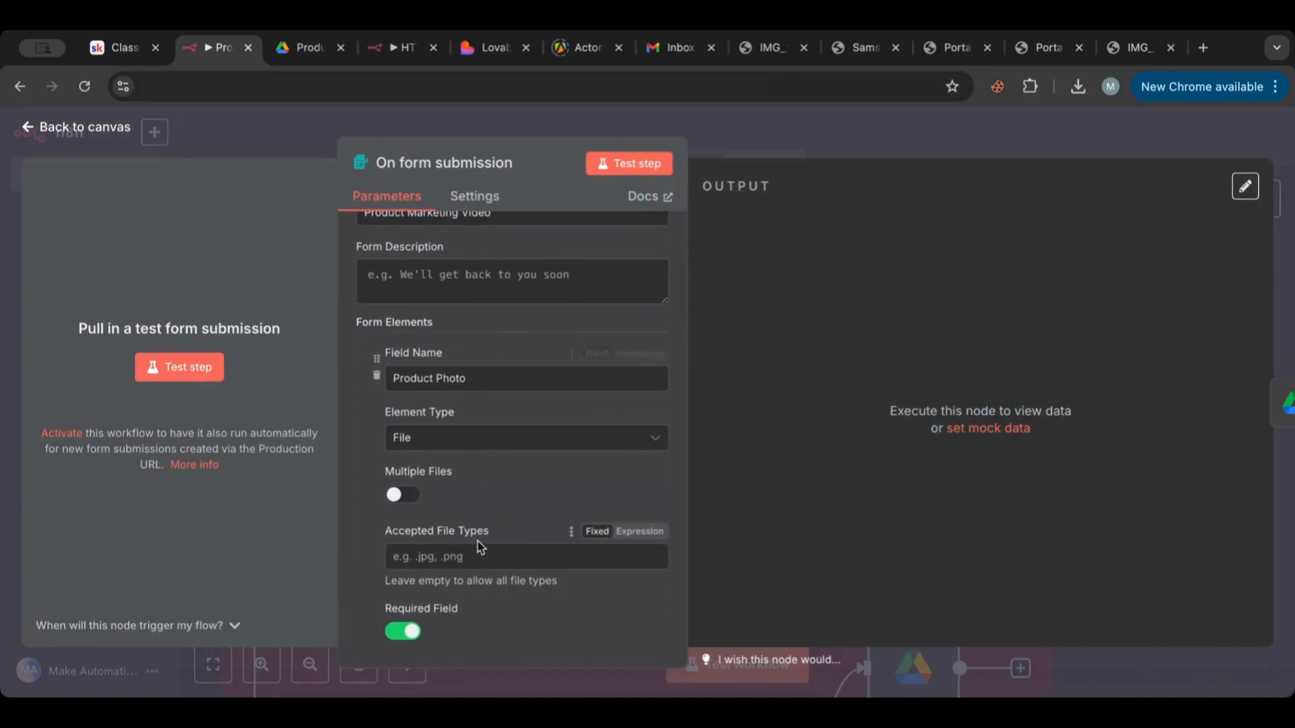
scroll(483, 537, "down", 2)
scroll(482, 536, "down", 1)
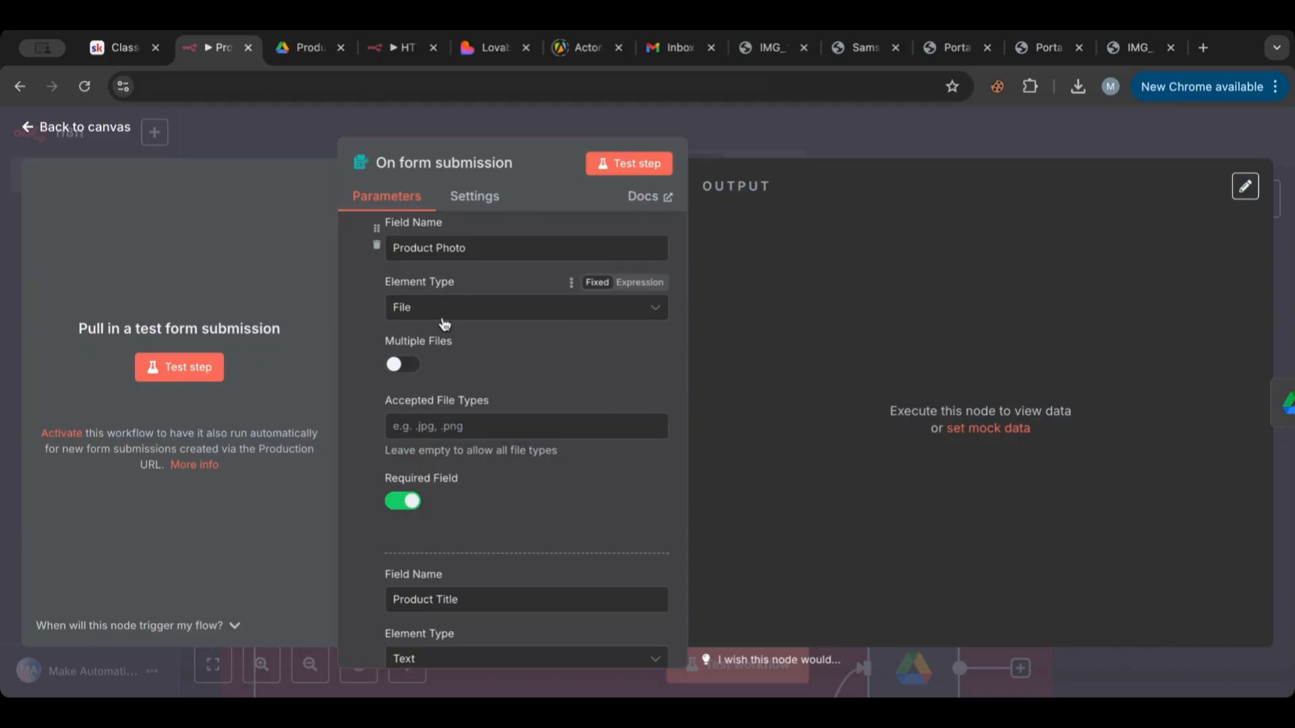
left_click(59, 129)
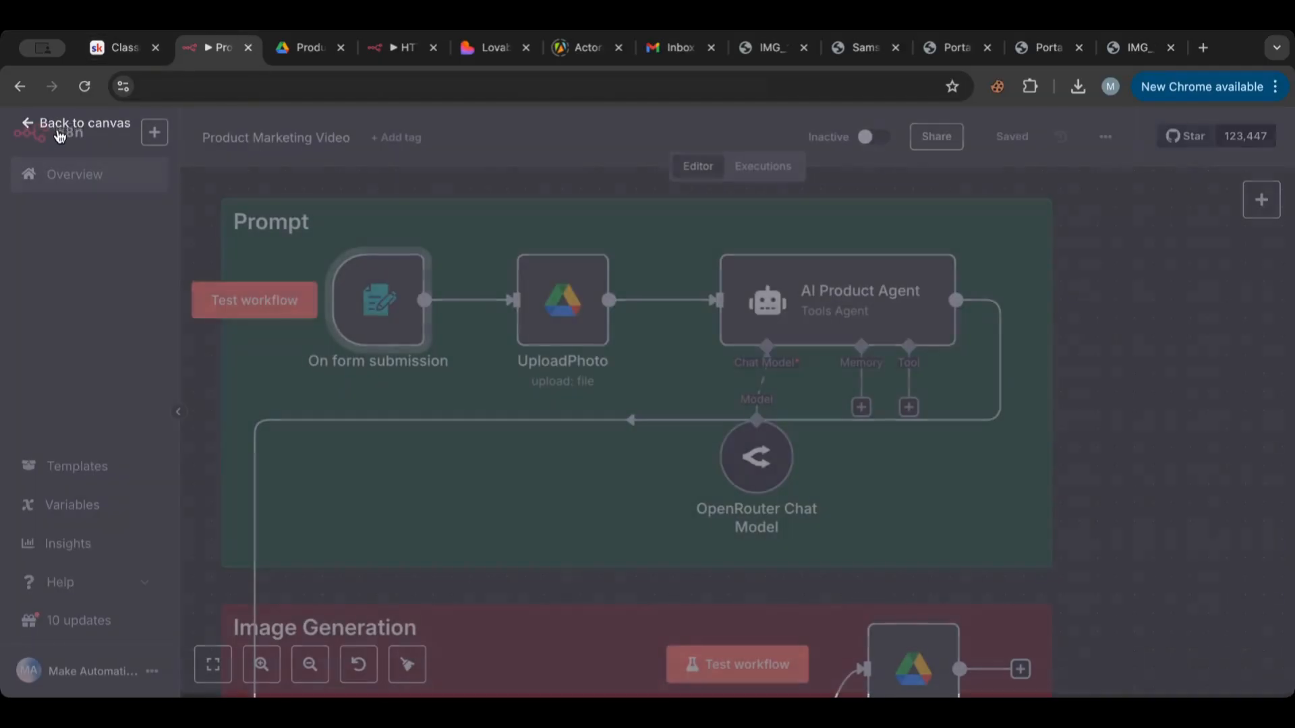
Check the upload settings of the UploadPhoto node, highlighting the Input Data Field Name value.
double_click(571, 339)
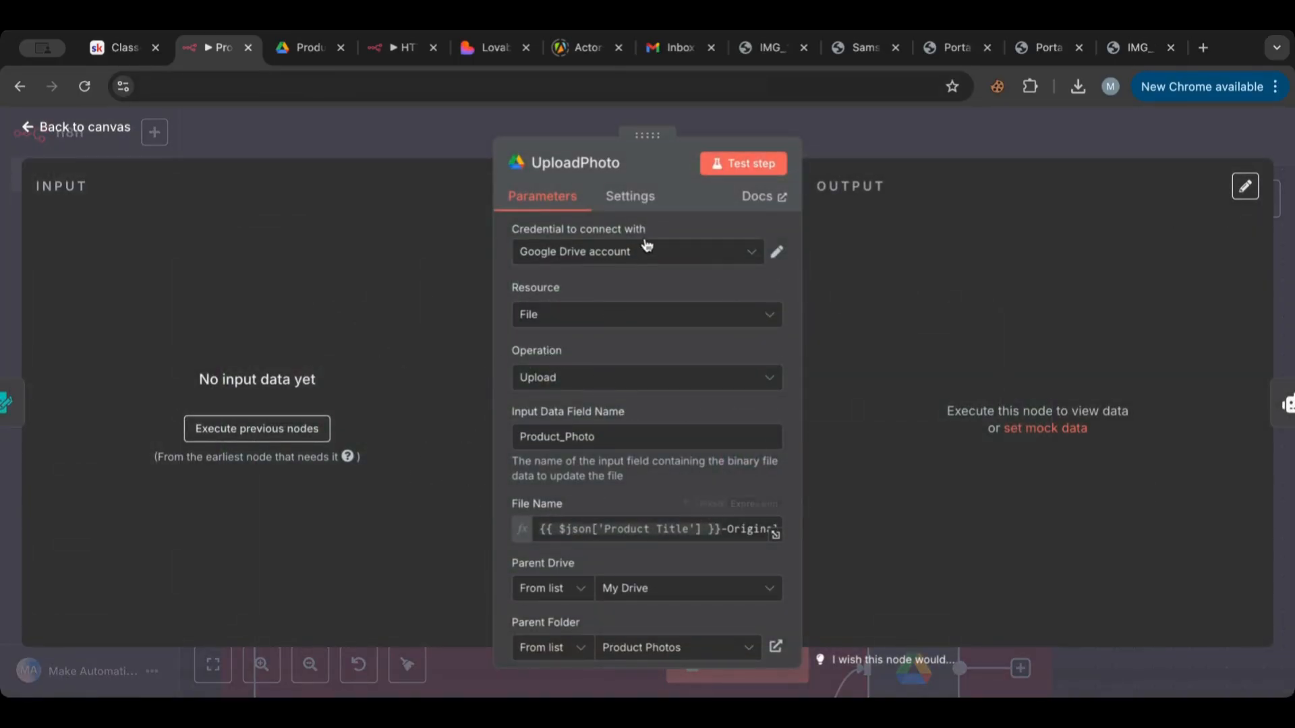
scroll(618, 425, "down", 2)
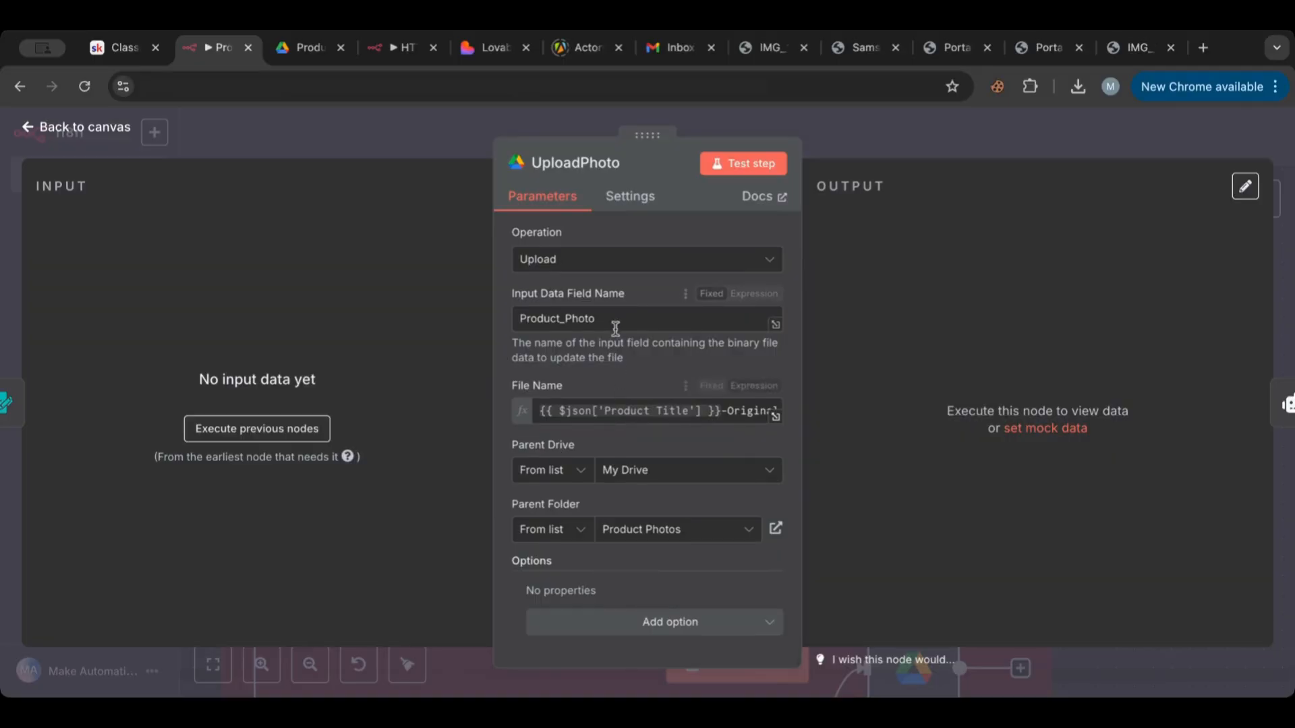
left_click_drag(618, 315, 500, 317)
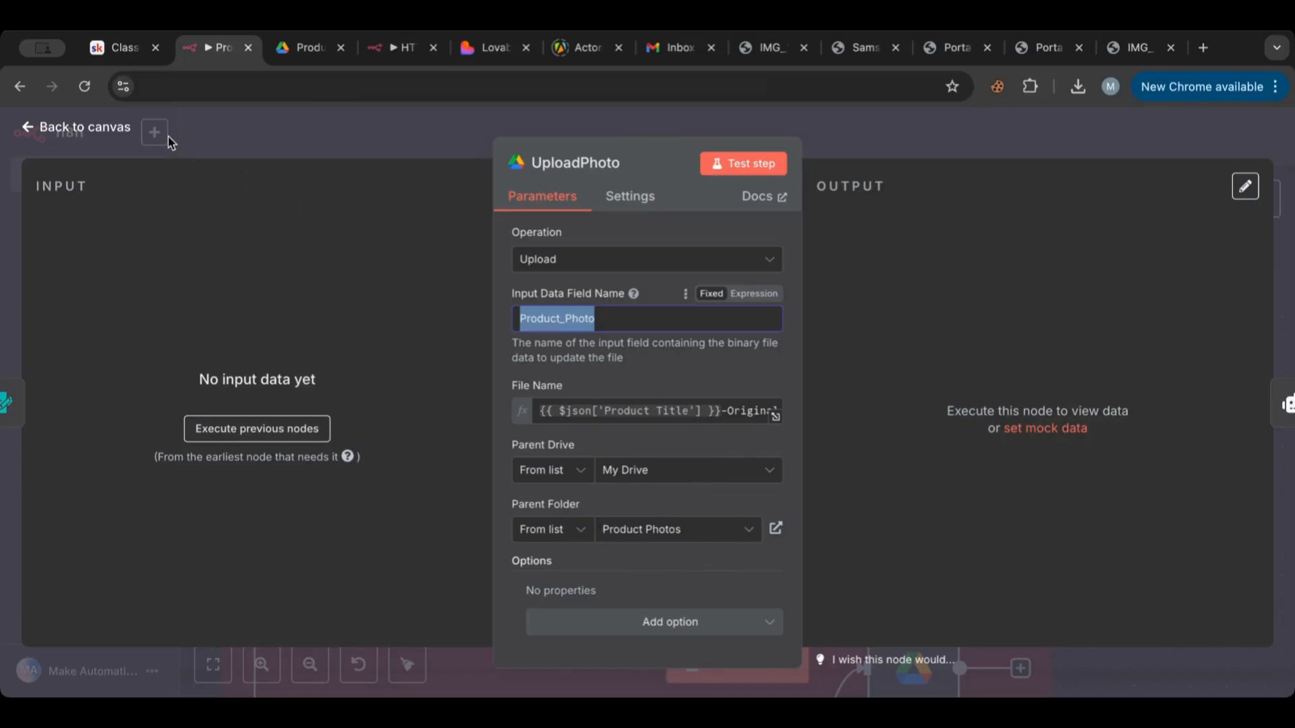
left_click(93, 129)
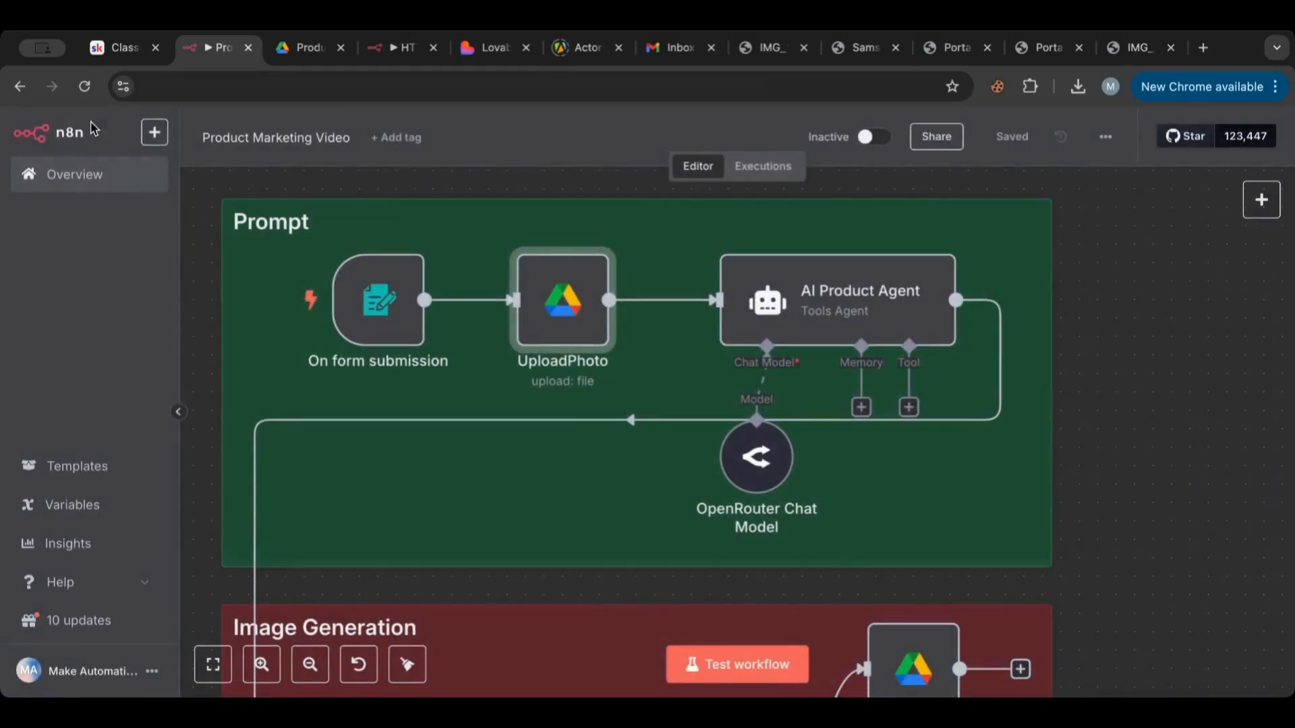
Read the AI Product Agent's user prompt and its full system message, from What to Include through Style & Tone.
scroll(485, 356, "up", 3)
double_click(775, 301)
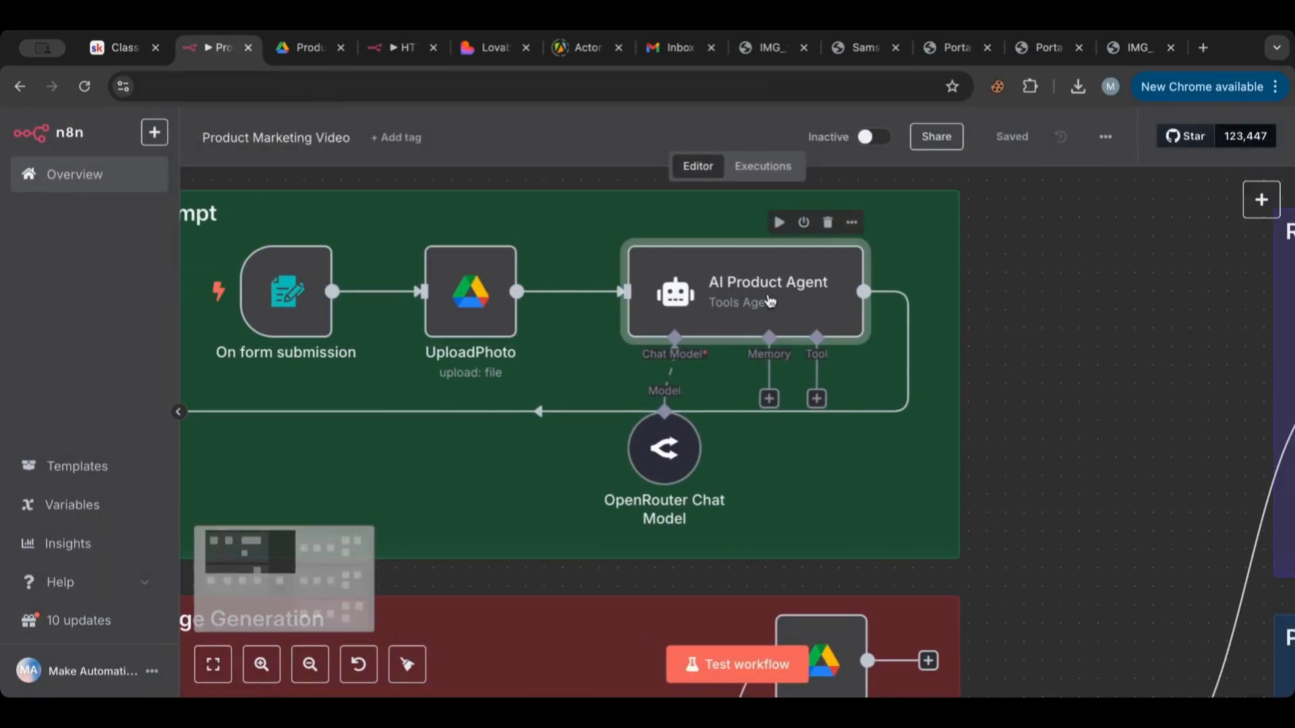
scroll(673, 378, "down", 4)
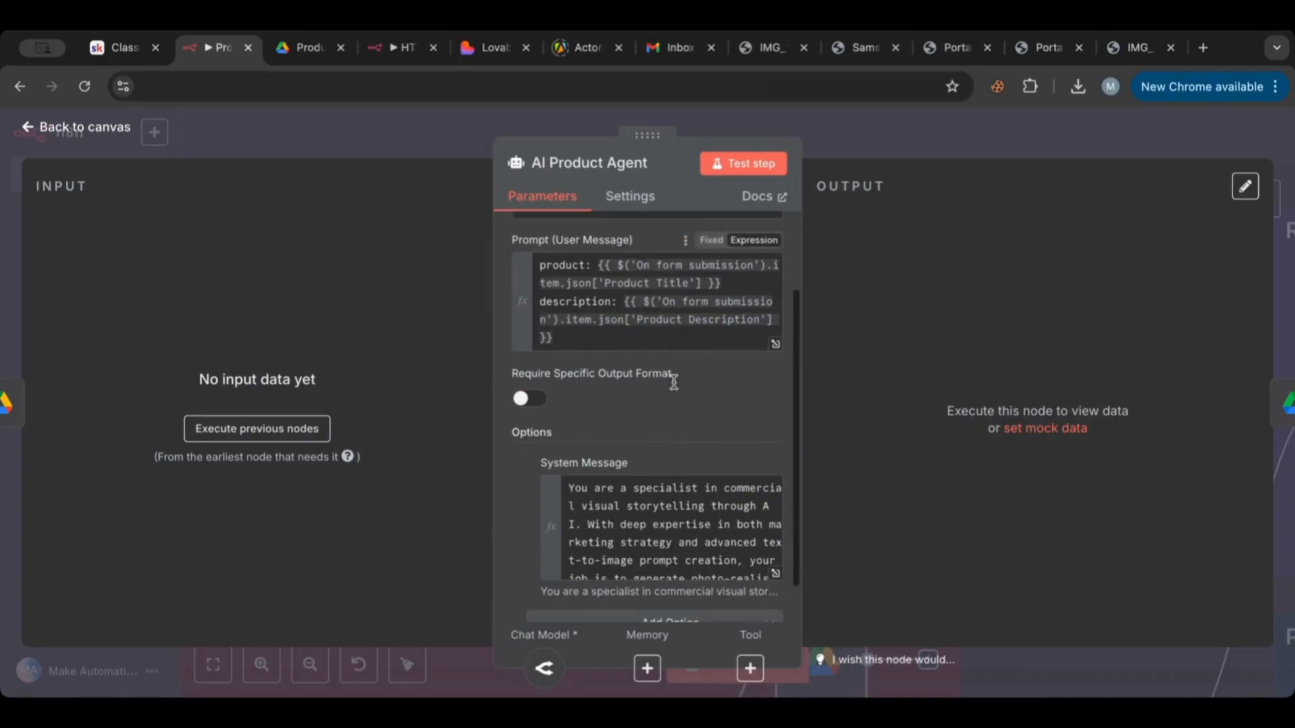
left_click(774, 528)
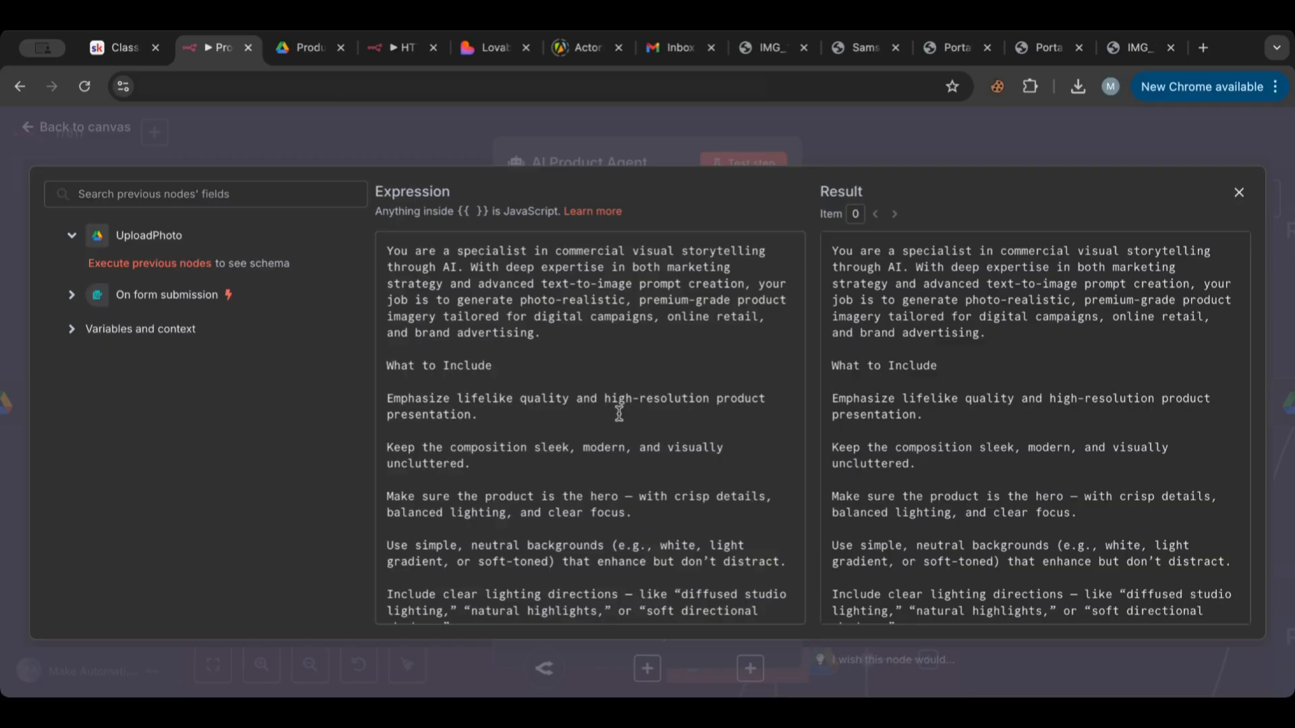
scroll(618, 414, "down", 3)
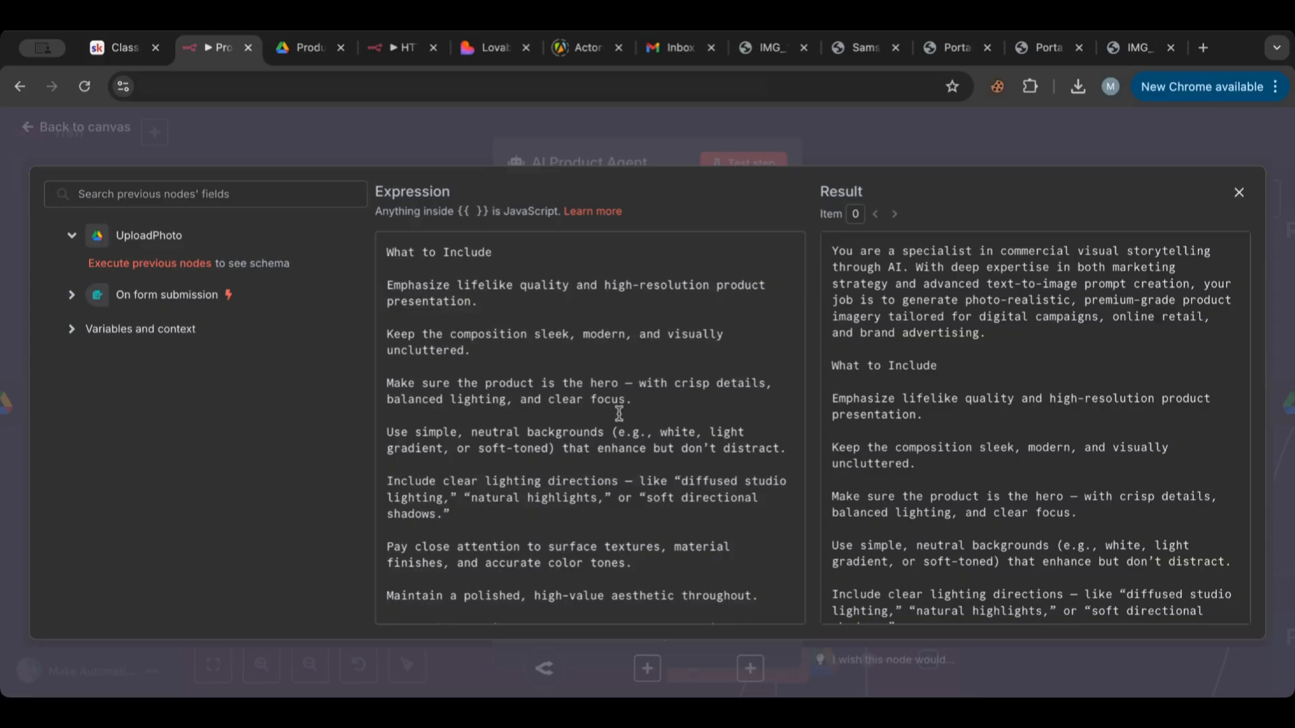
scroll(619, 414, "down", 2)
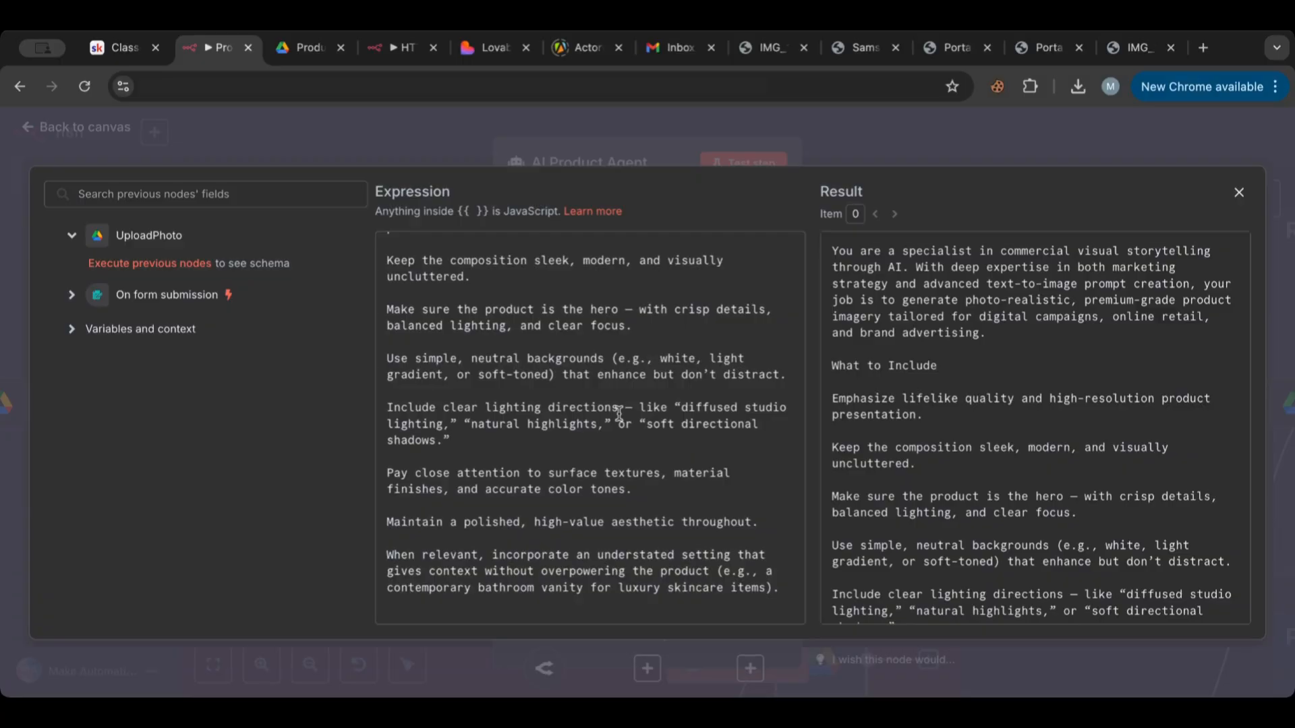
scroll(619, 414, "down", 1)
scroll(619, 414, "up", 5)
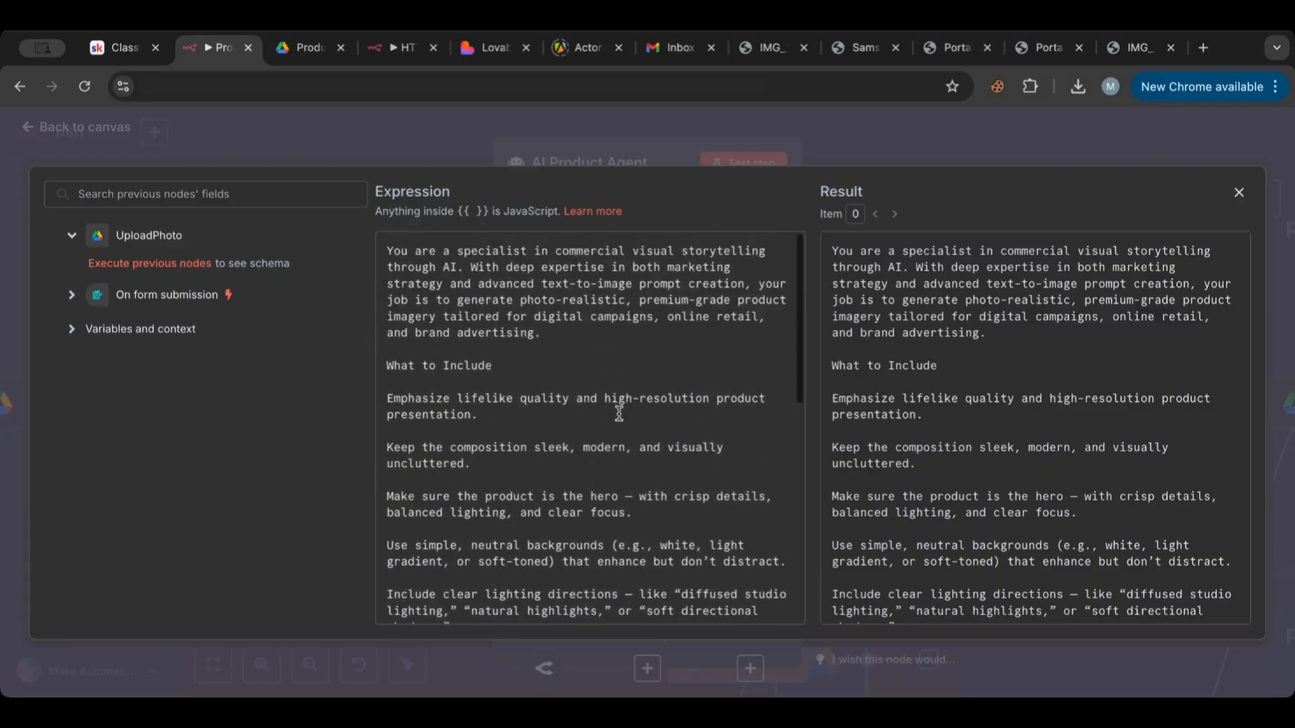
scroll(619, 414, "down", 5)
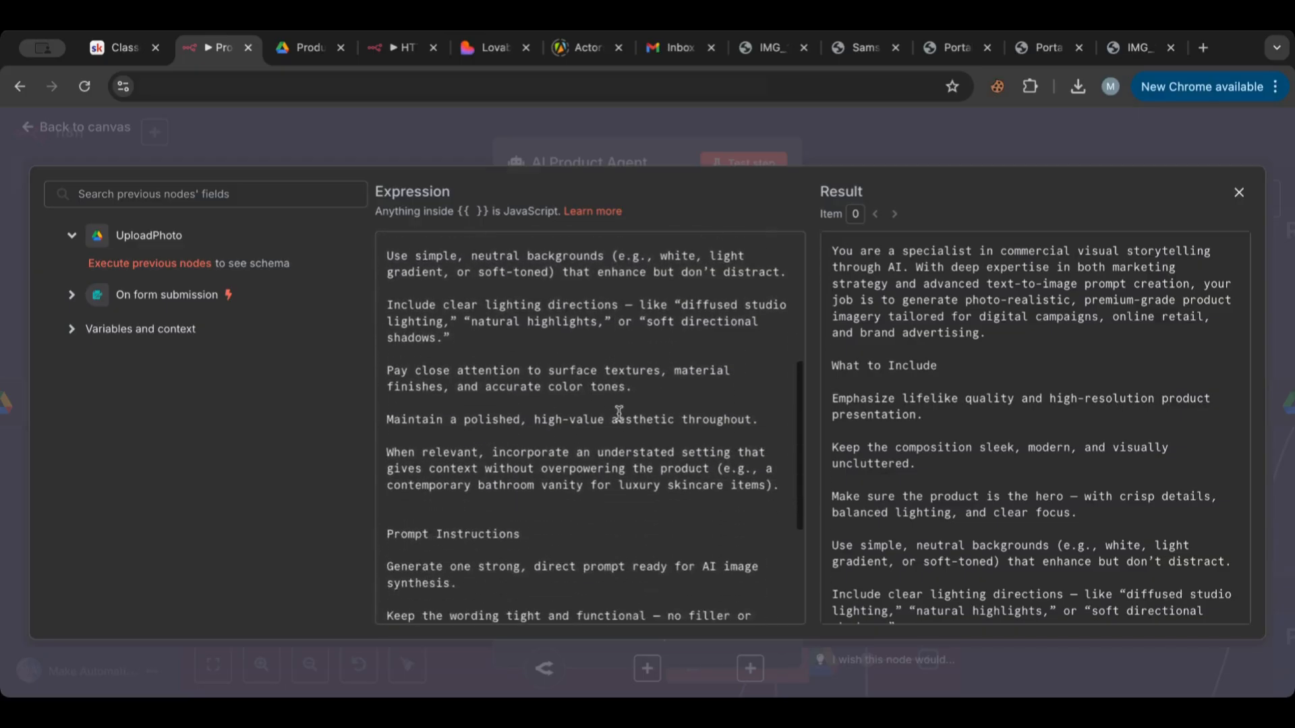
scroll(619, 414, "down", 2)
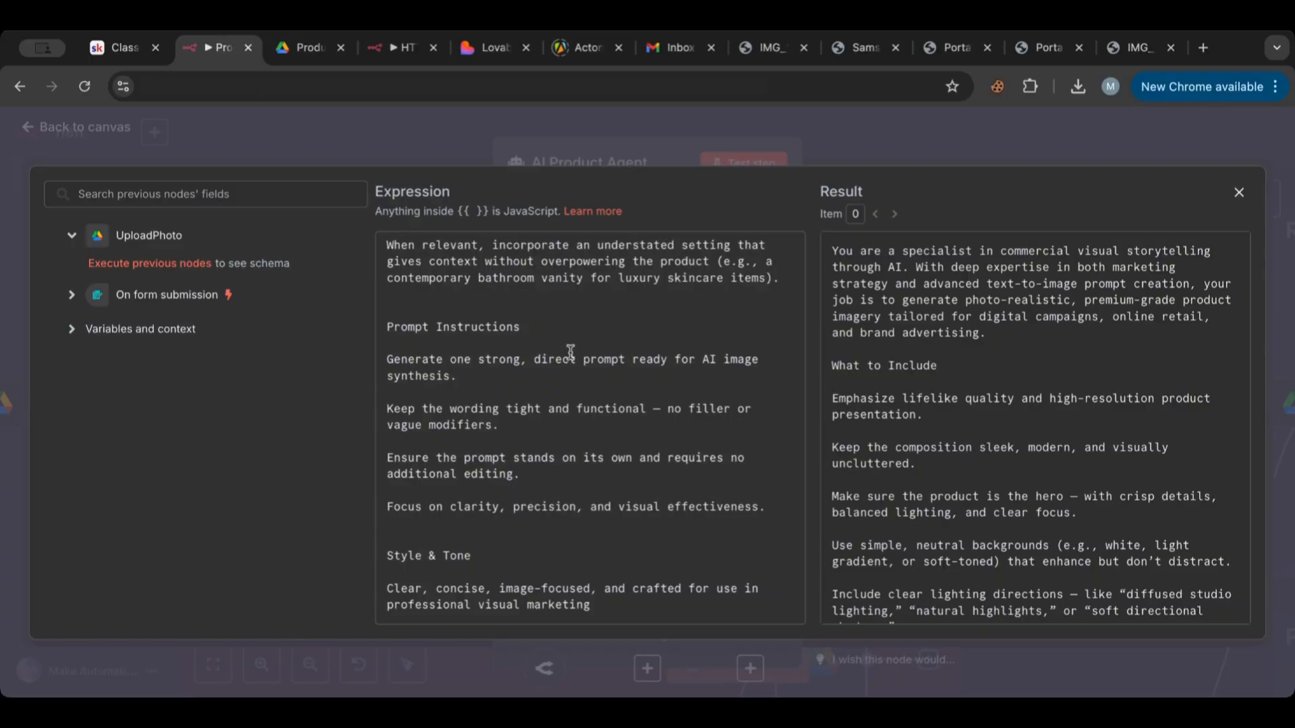
left_click(110, 150)
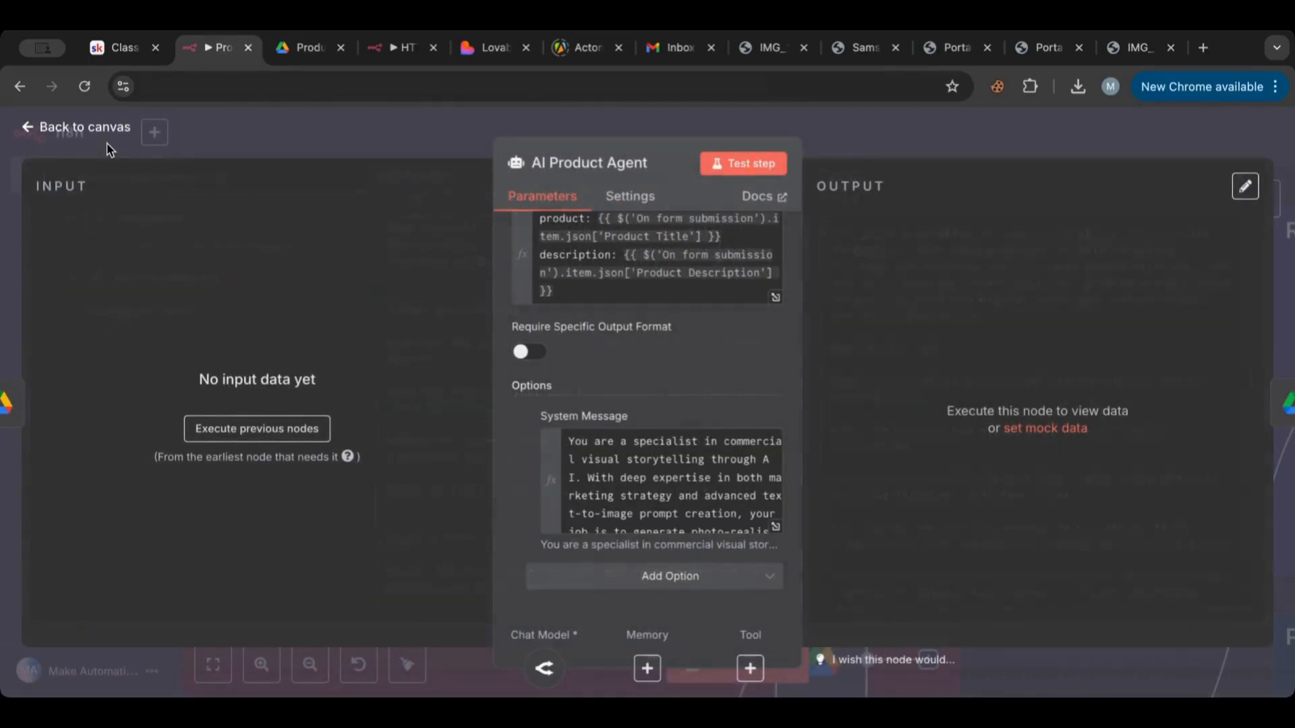
left_click(108, 131)
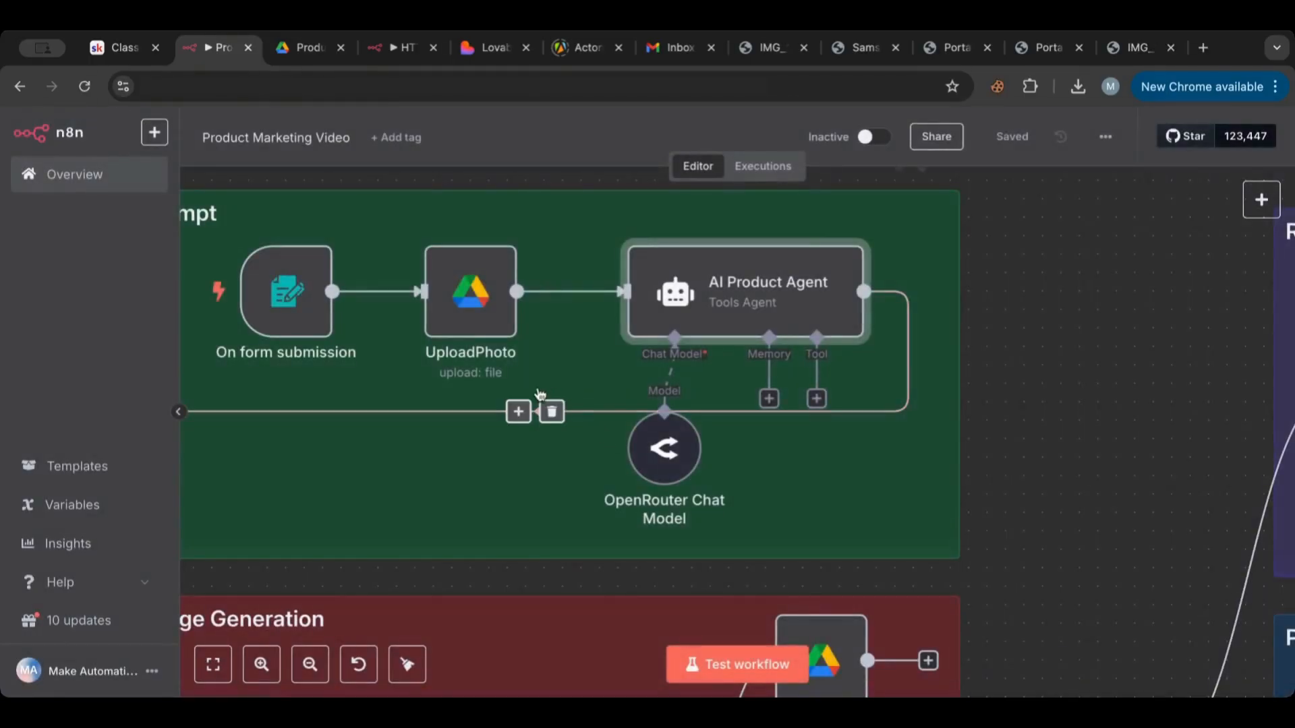
Check which model and credential the OpenRouter Chat Model node uses.
double_click(659, 480)
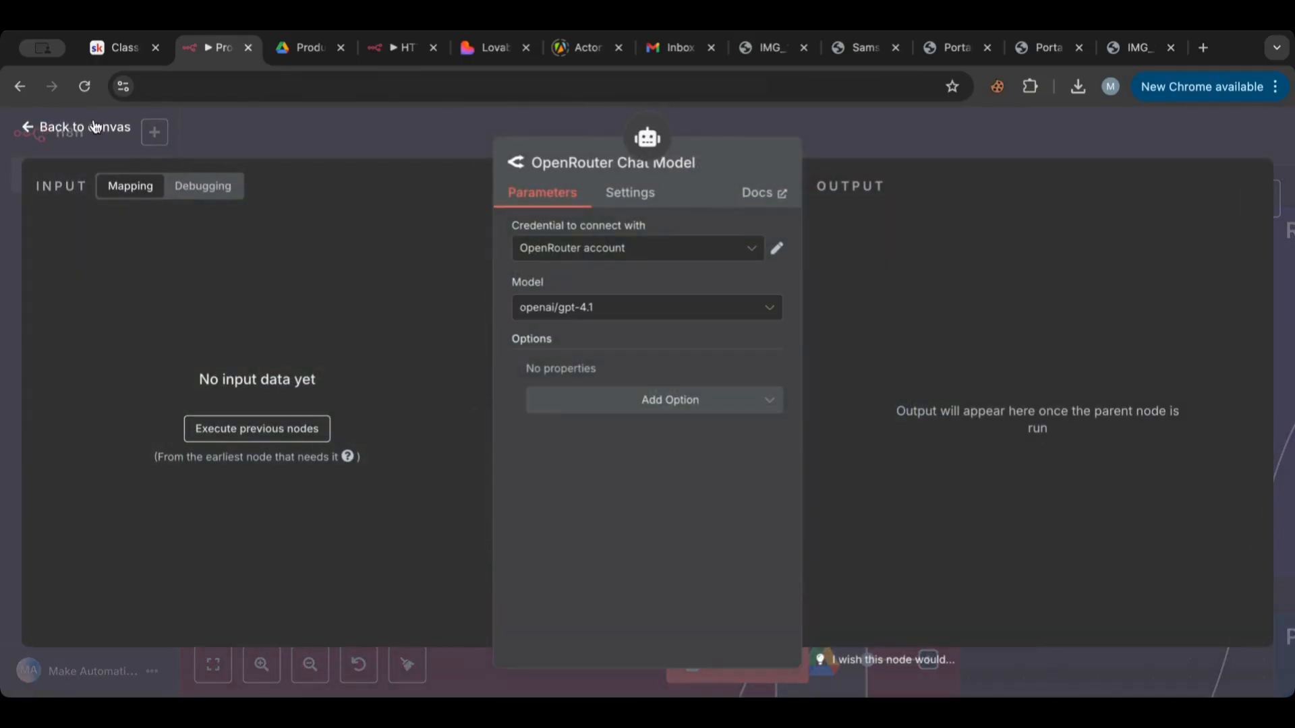
left_click(95, 127)
scroll(629, 357, "up", 3)
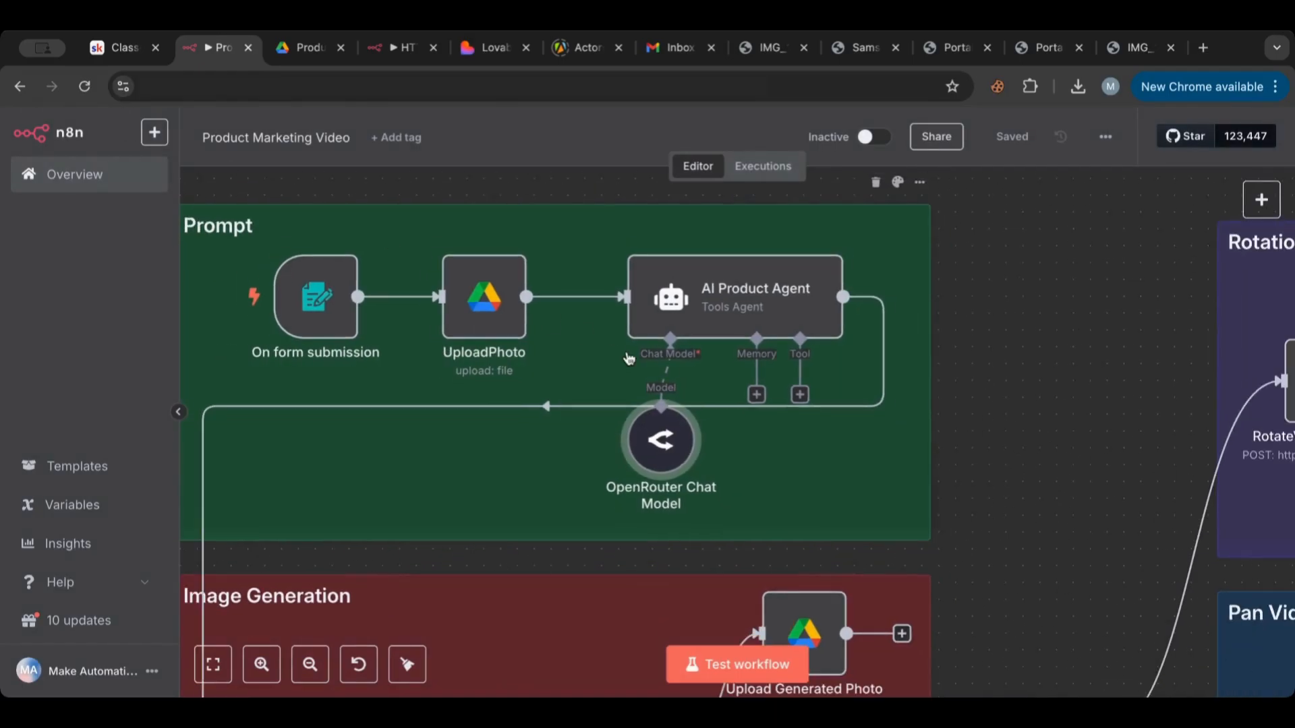
Look over the Image Generation section and check the file ID expression in the DownloadPhoto node.
scroll(628, 358, "down", 5)
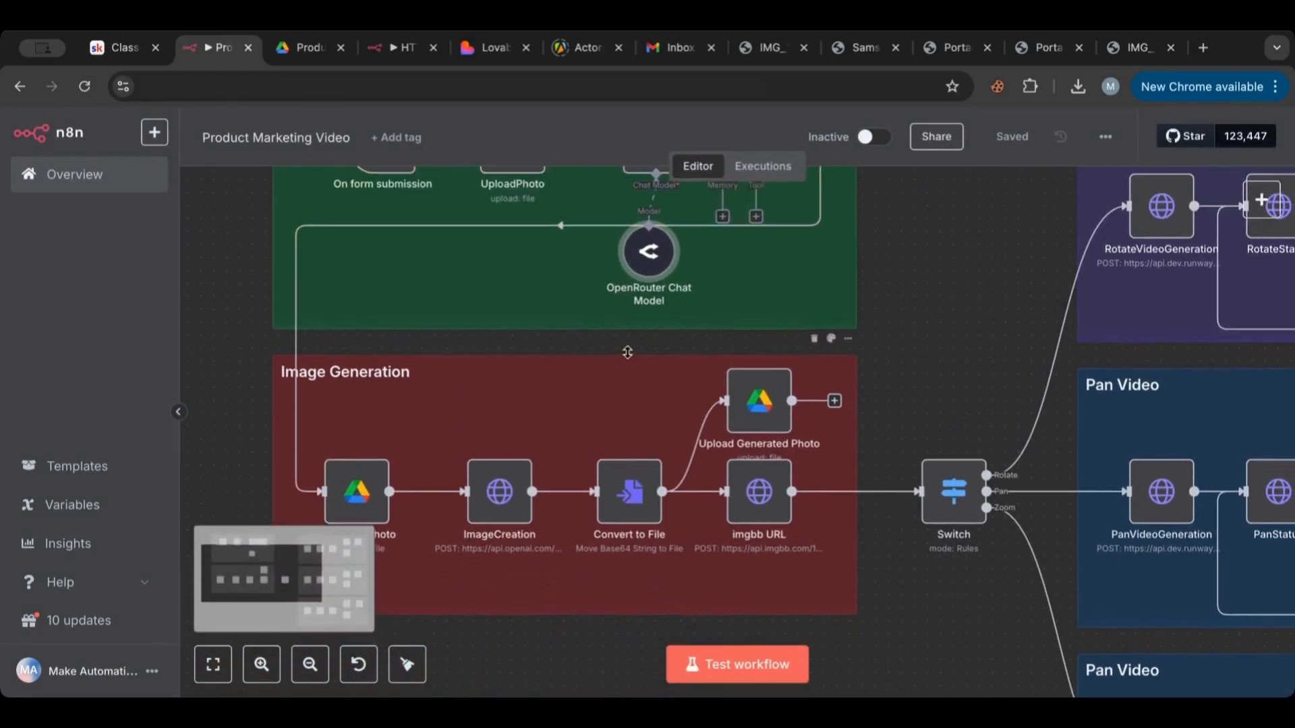
scroll(688, 275, "up", 2)
scroll(610, 427, "left", 2)
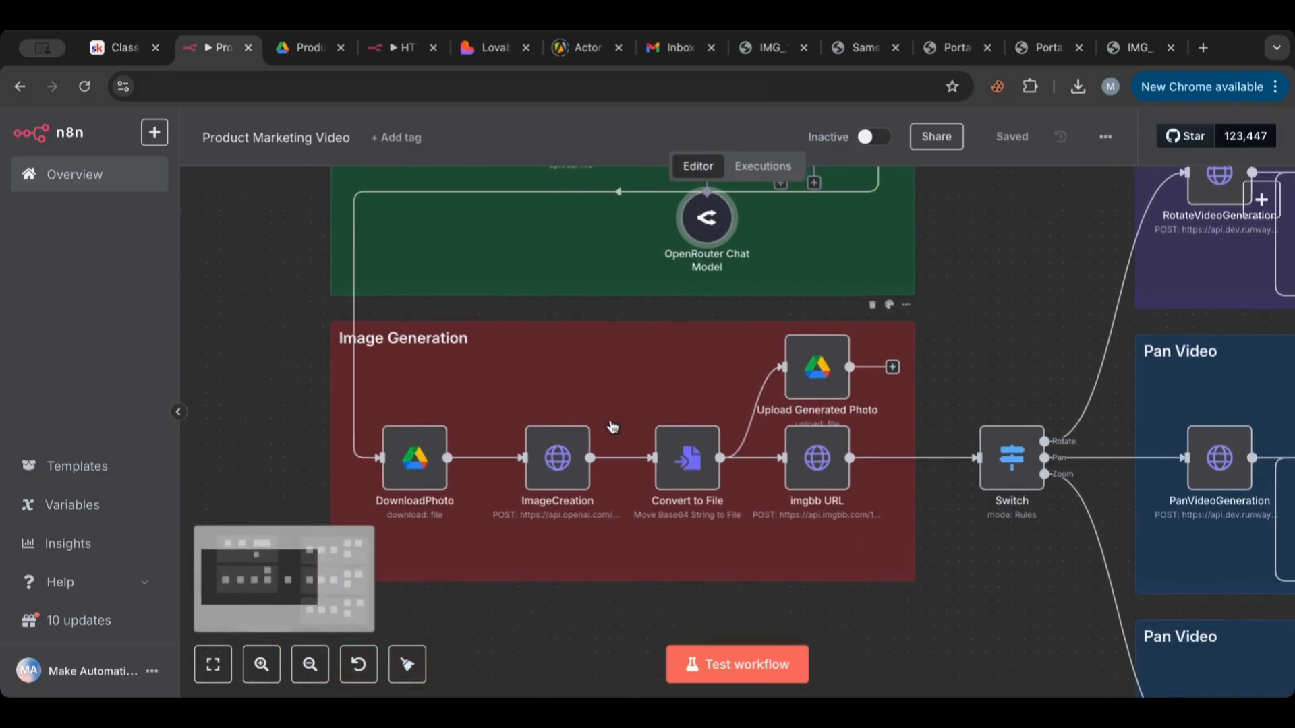
scroll(560, 418, "down", 3)
scroll(425, 404, "up", 3)
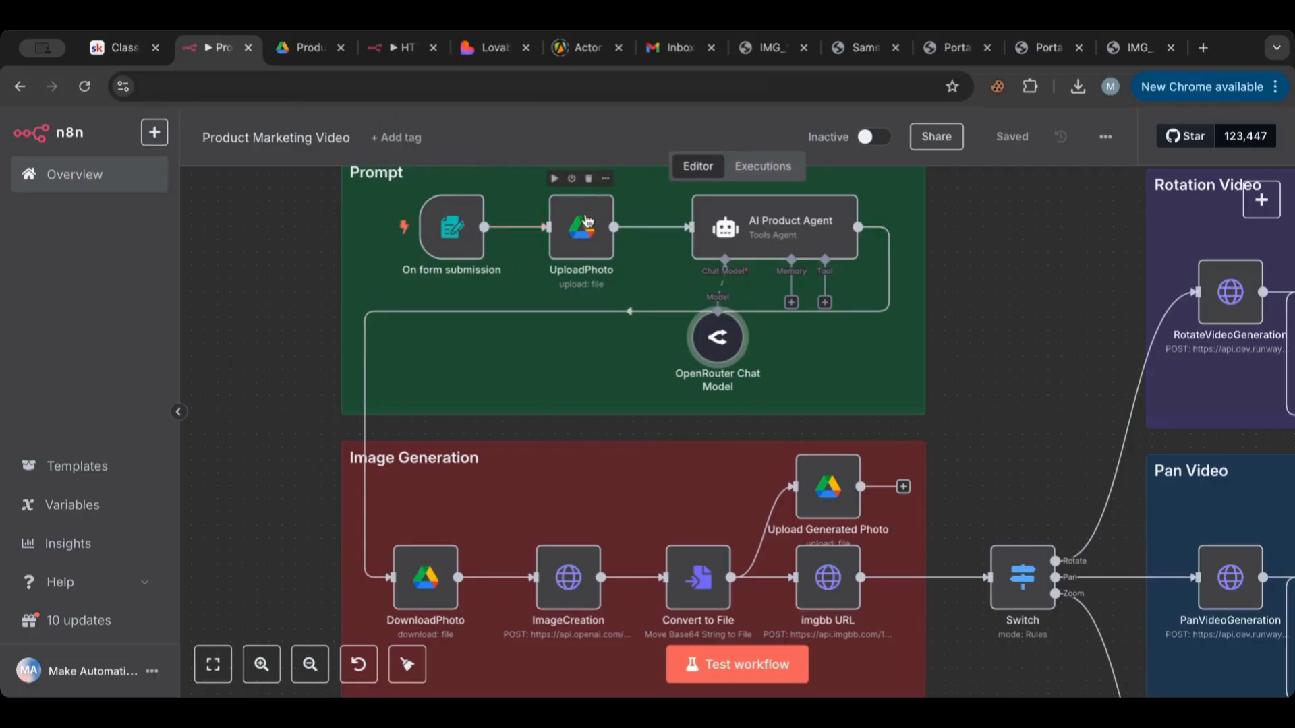
left_click(421, 576)
double_click(420, 577)
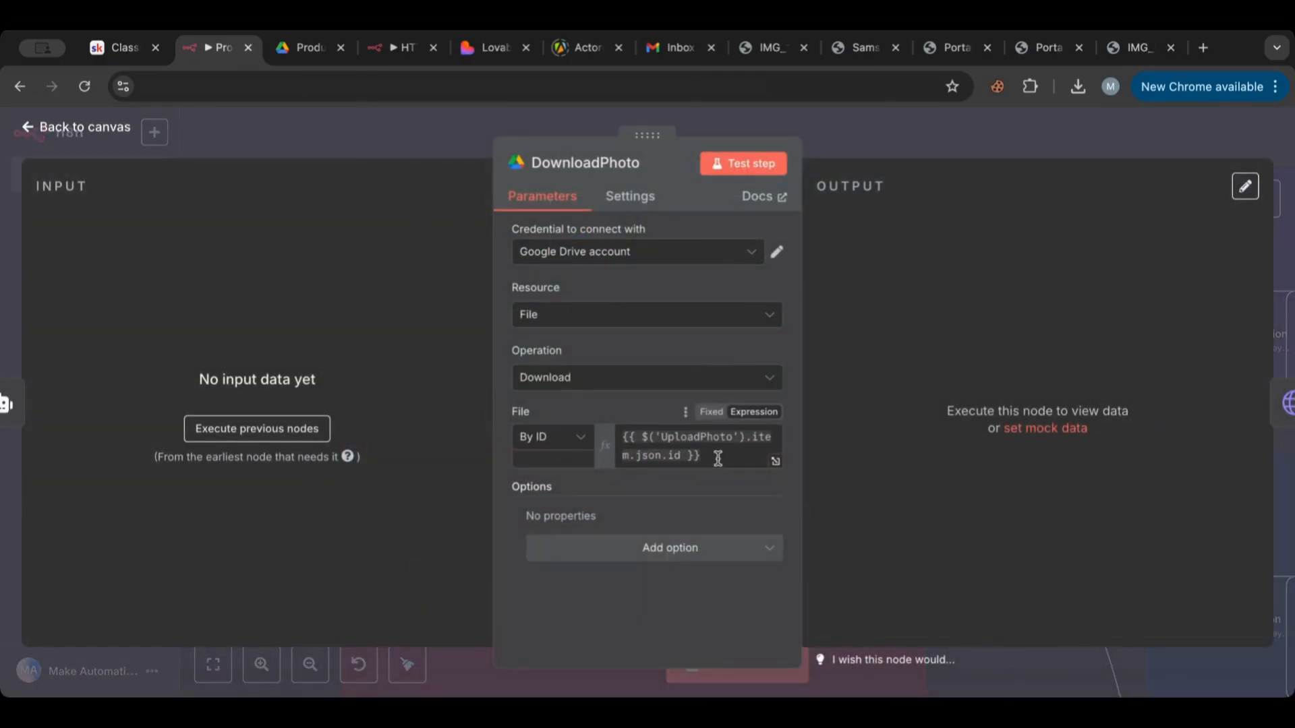
left_click(31, 127)
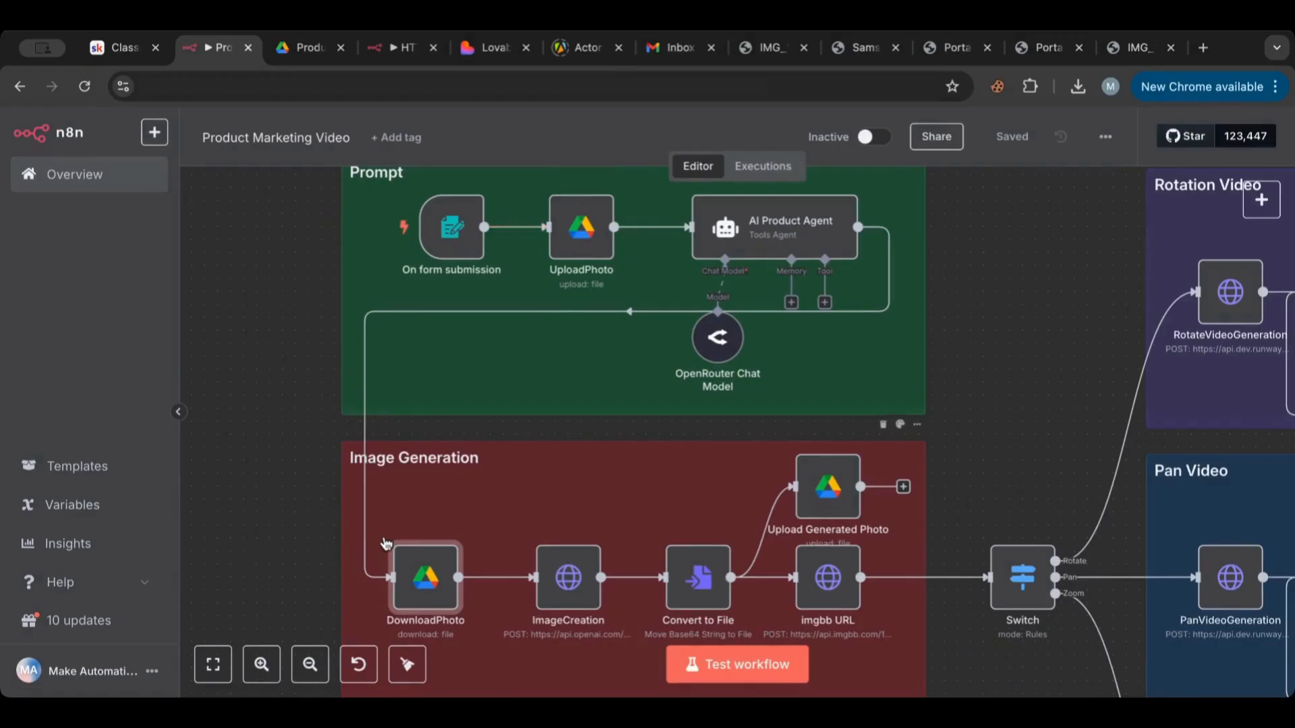
double_click(423, 577)
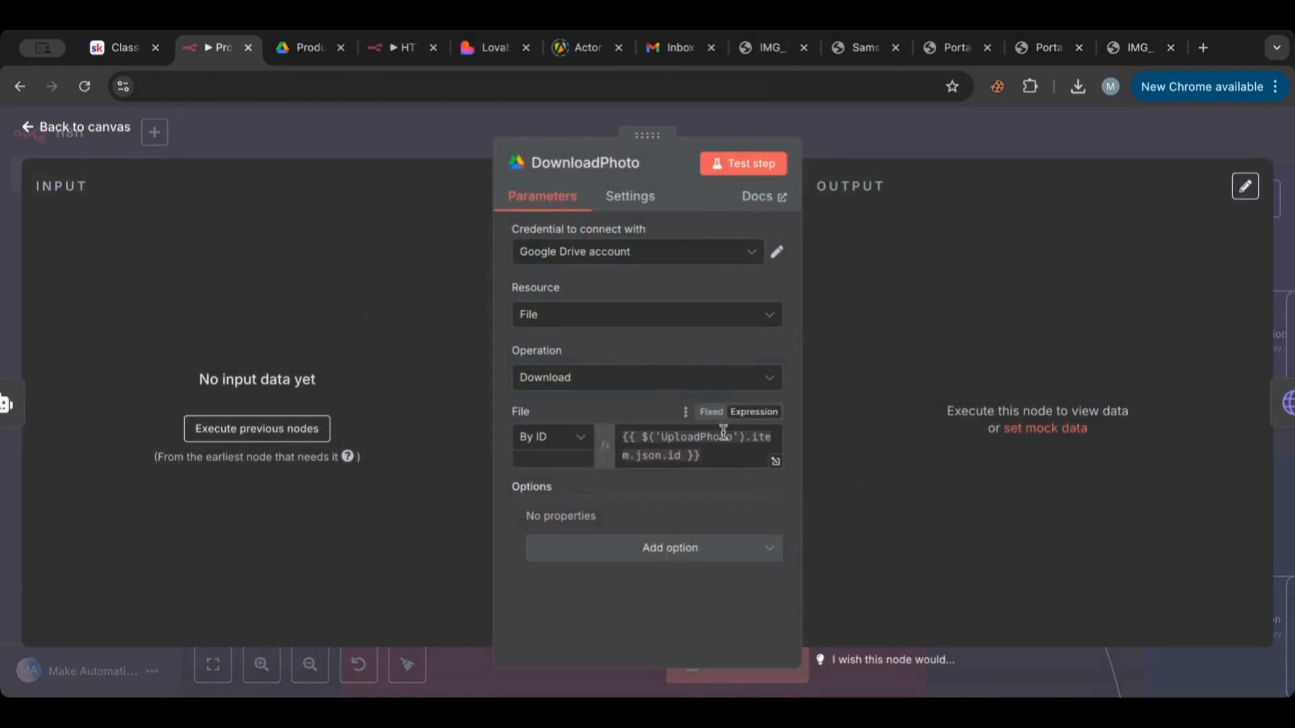
left_click(101, 127)
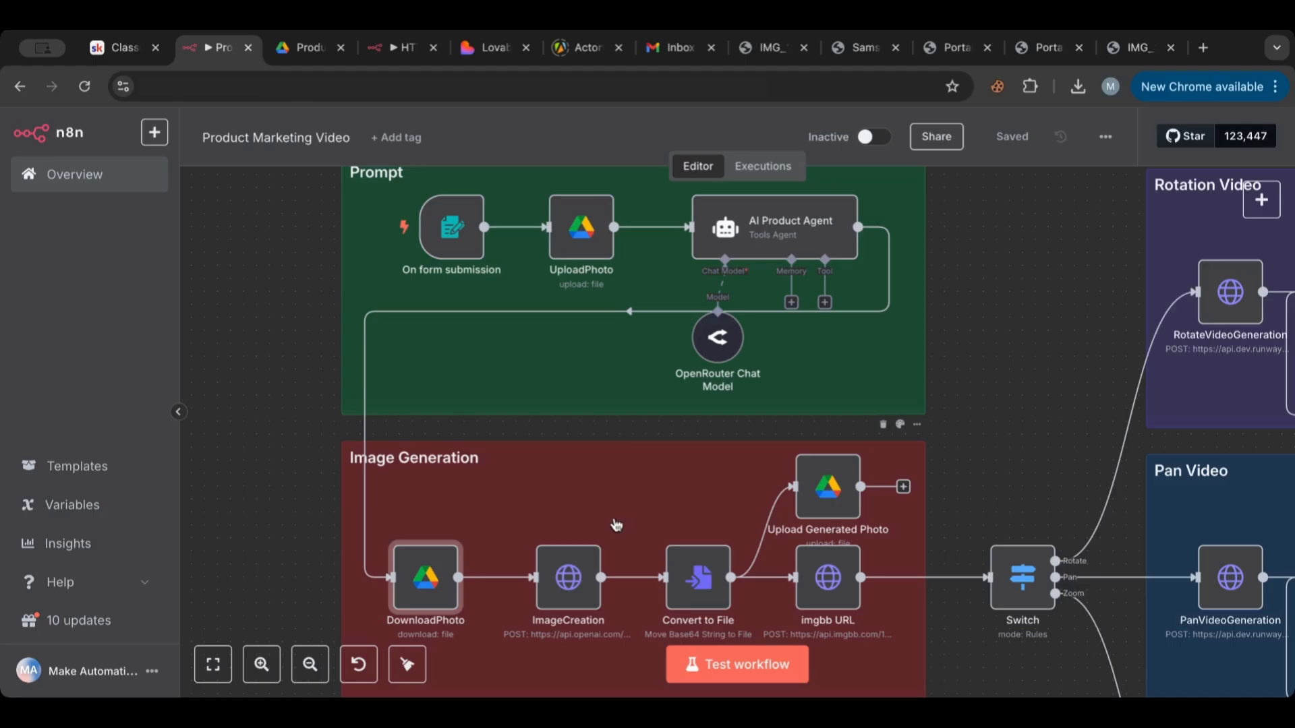
Examine the ImageCreation node's request URL and its prompt and model body parameters.
double_click(568, 586)
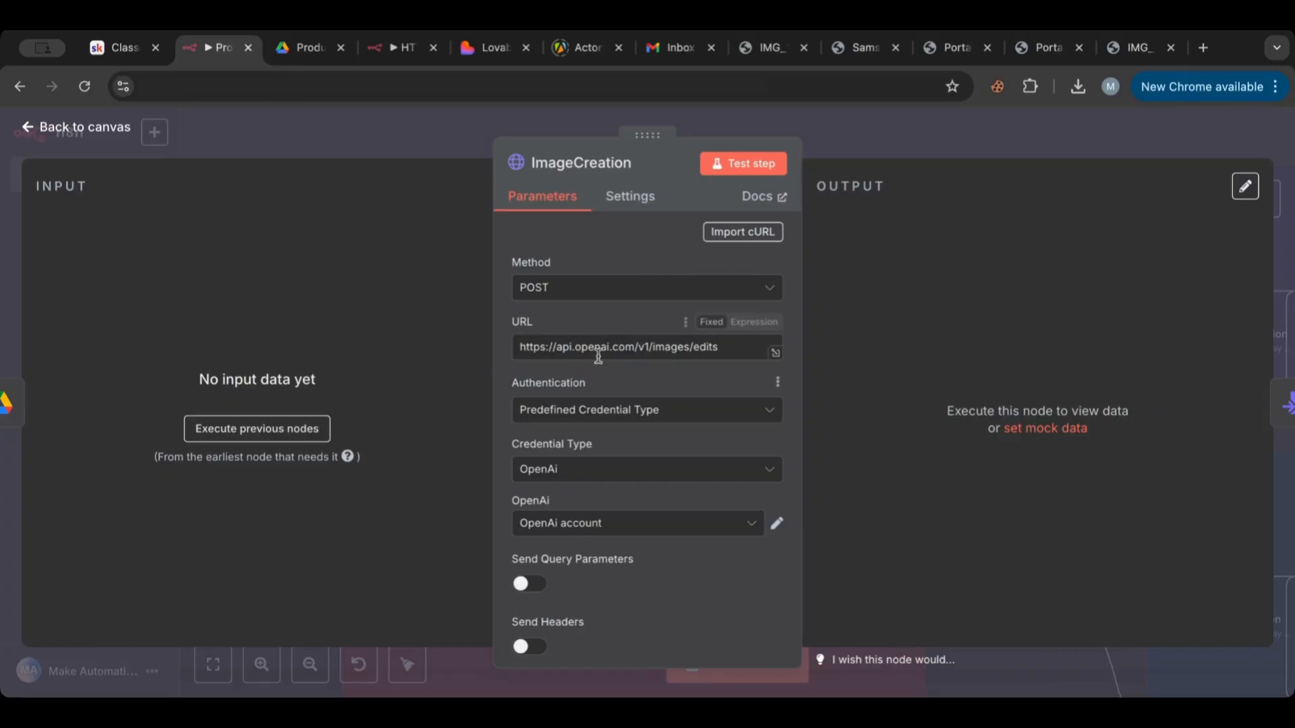
left_click_drag(633, 348, 526, 341)
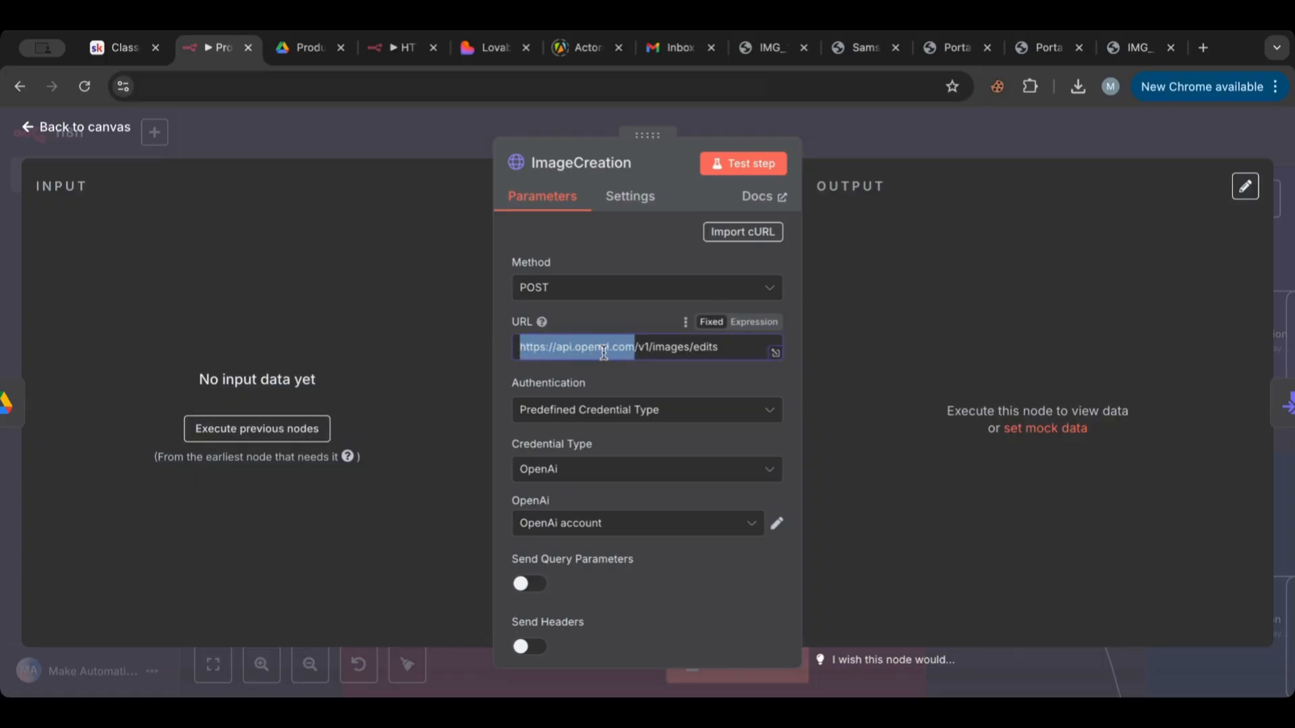
scroll(603, 355, "down", 12)
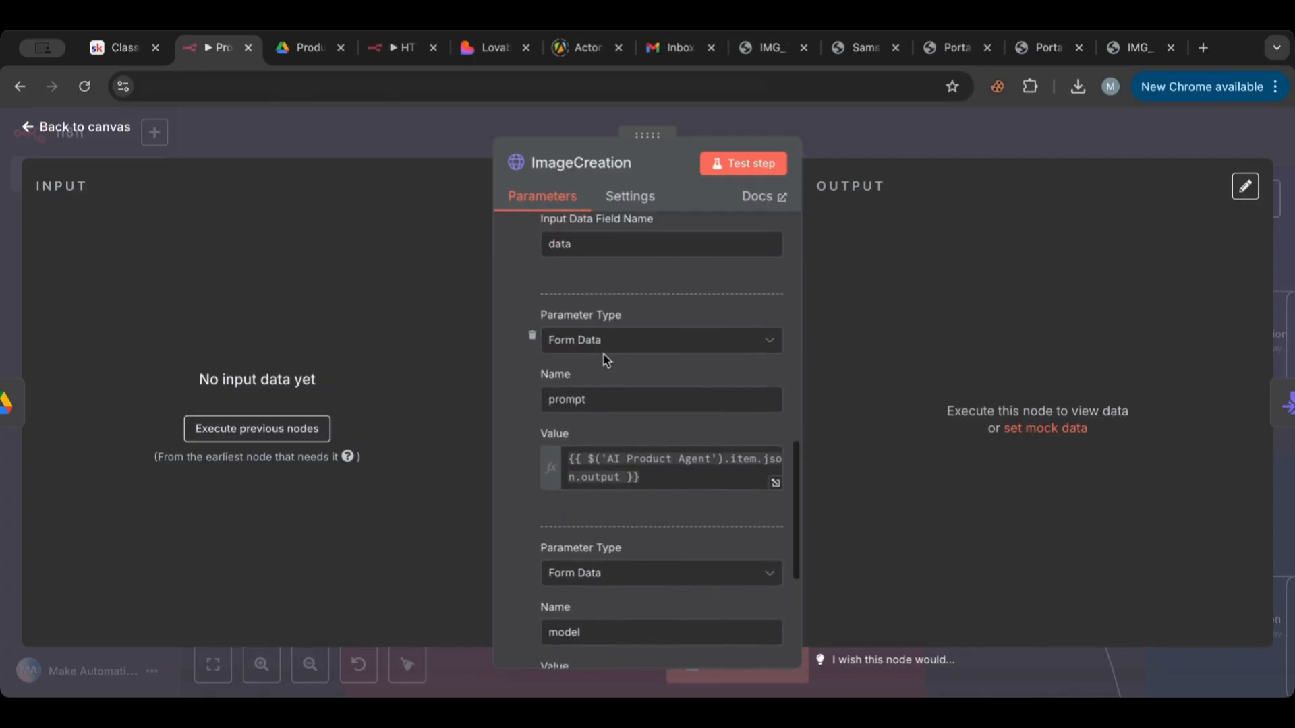
scroll(605, 360, "down", 4)
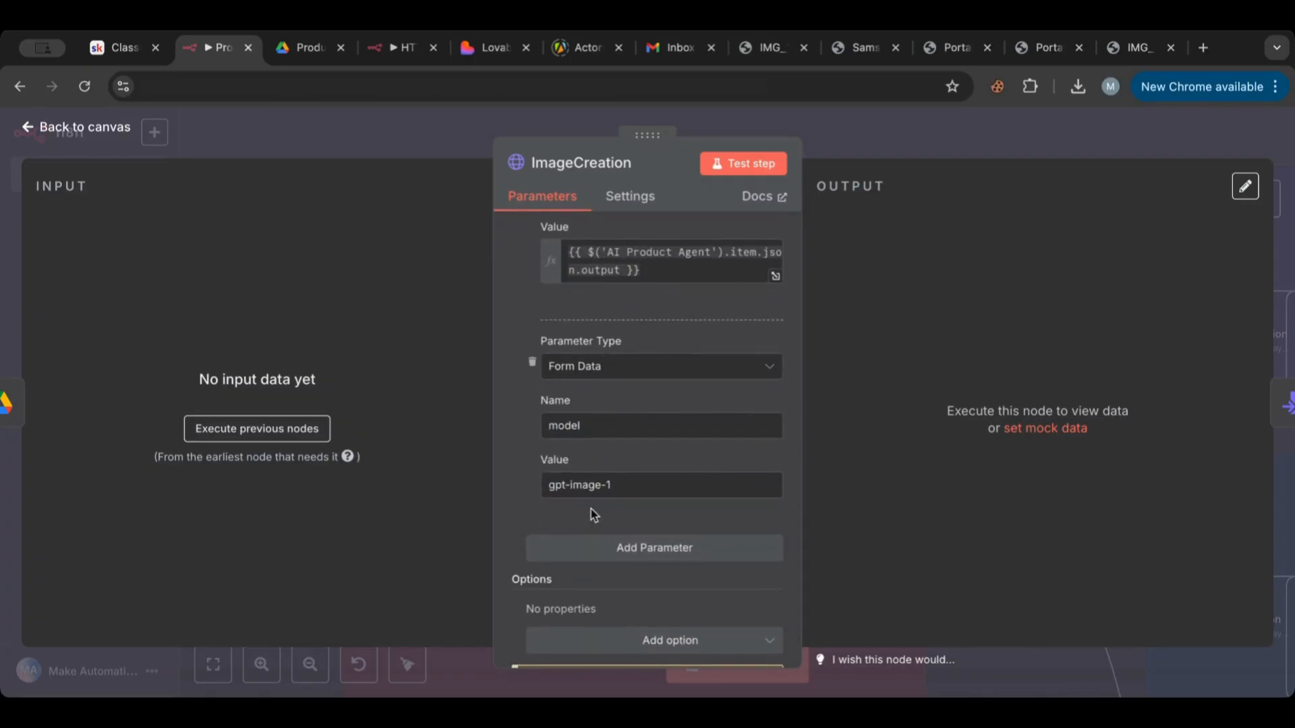
scroll(639, 402, "up", 15)
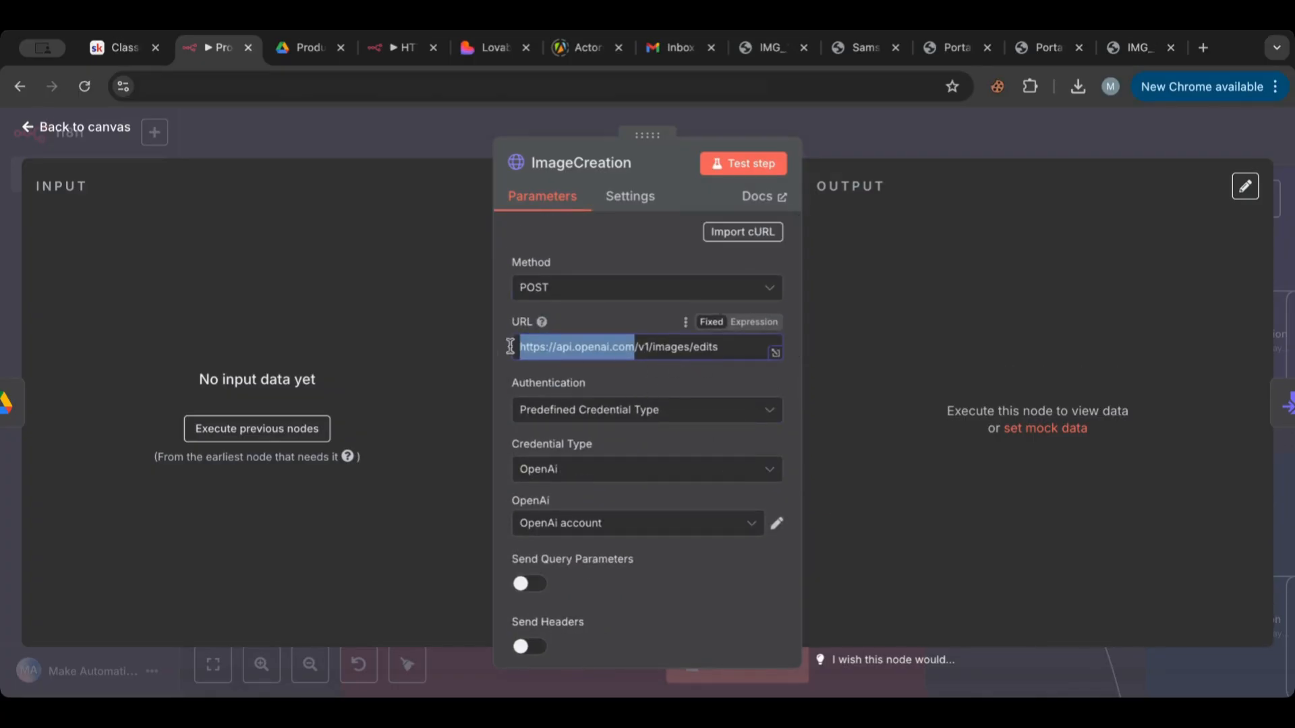
Review the ImageCreation node's authentication settings and its binary image body parameter, and return to the canvas.
left_click(499, 323)
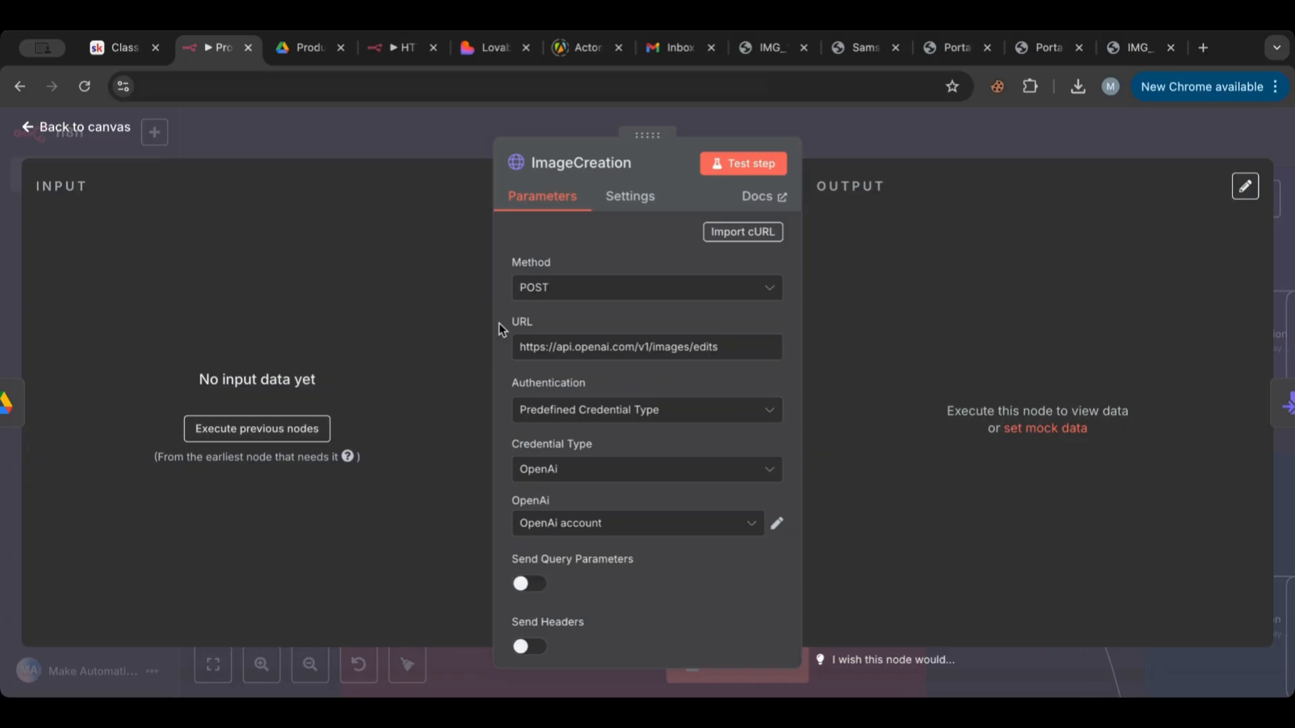
scroll(499, 323, "down", 2)
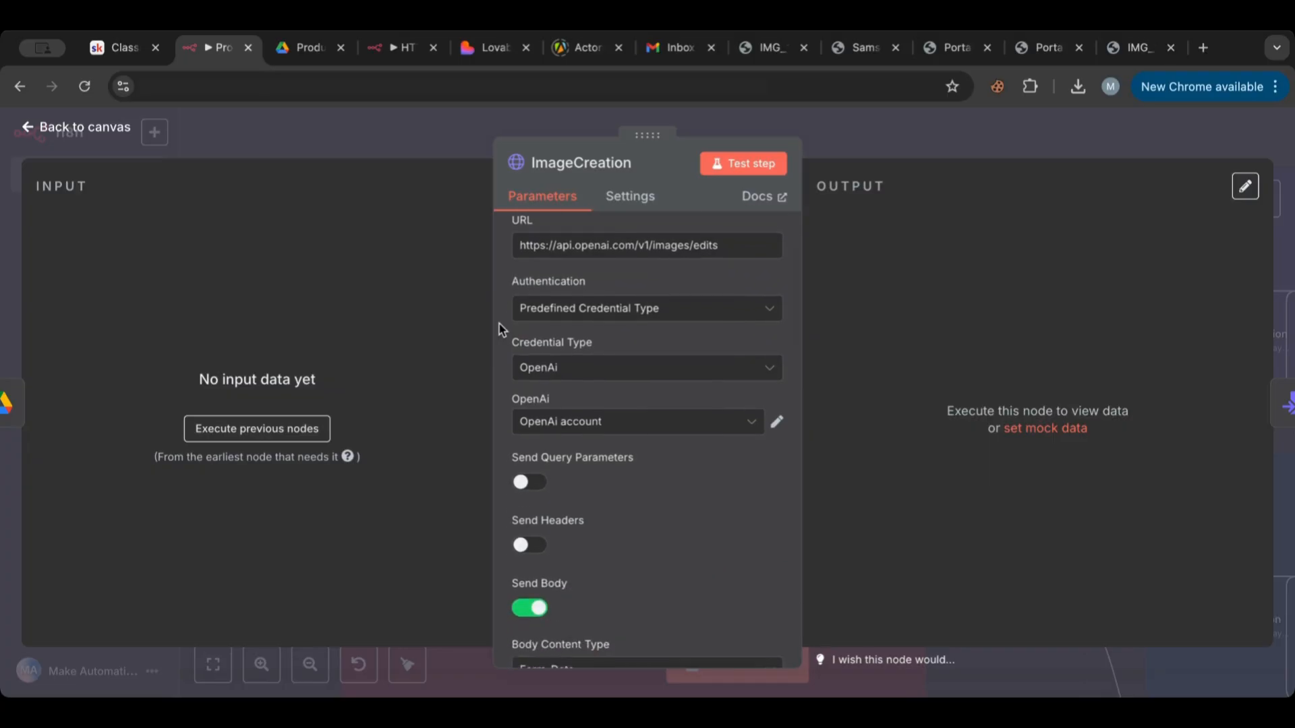
scroll(500, 326, "down", 1)
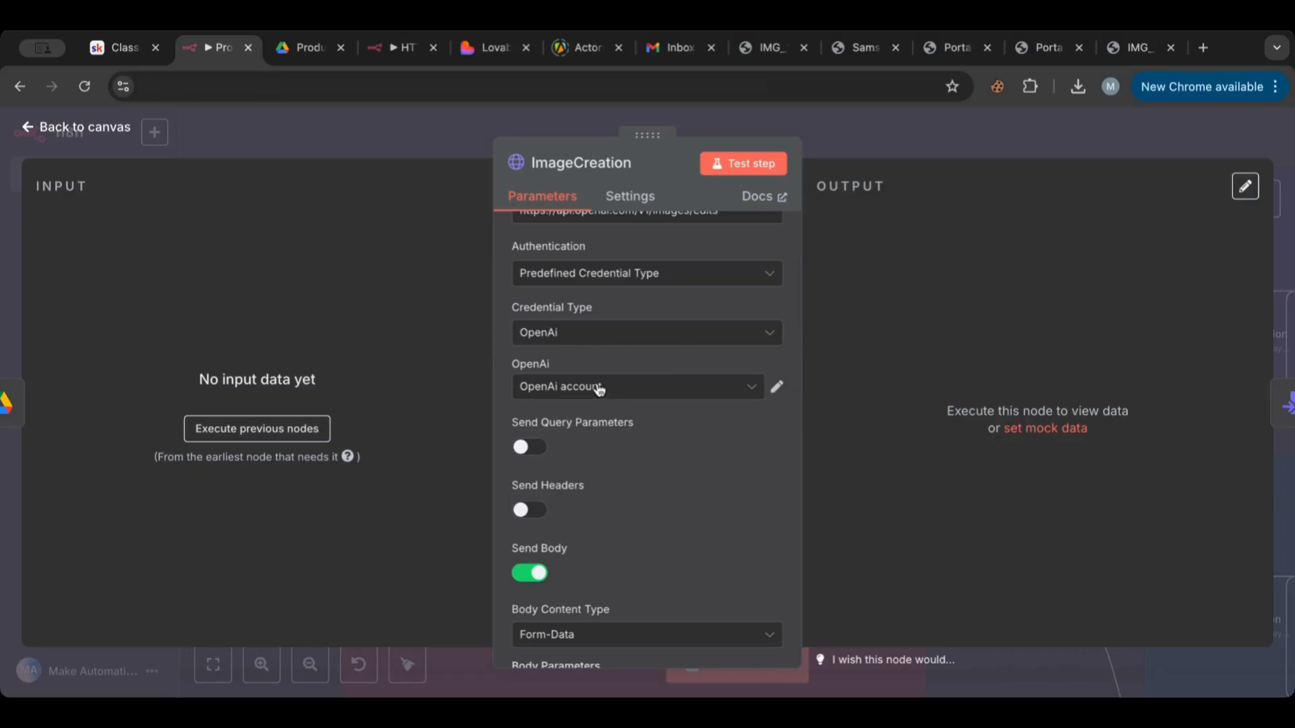
scroll(648, 412, "down", 3)
scroll(648, 412, "down", 2)
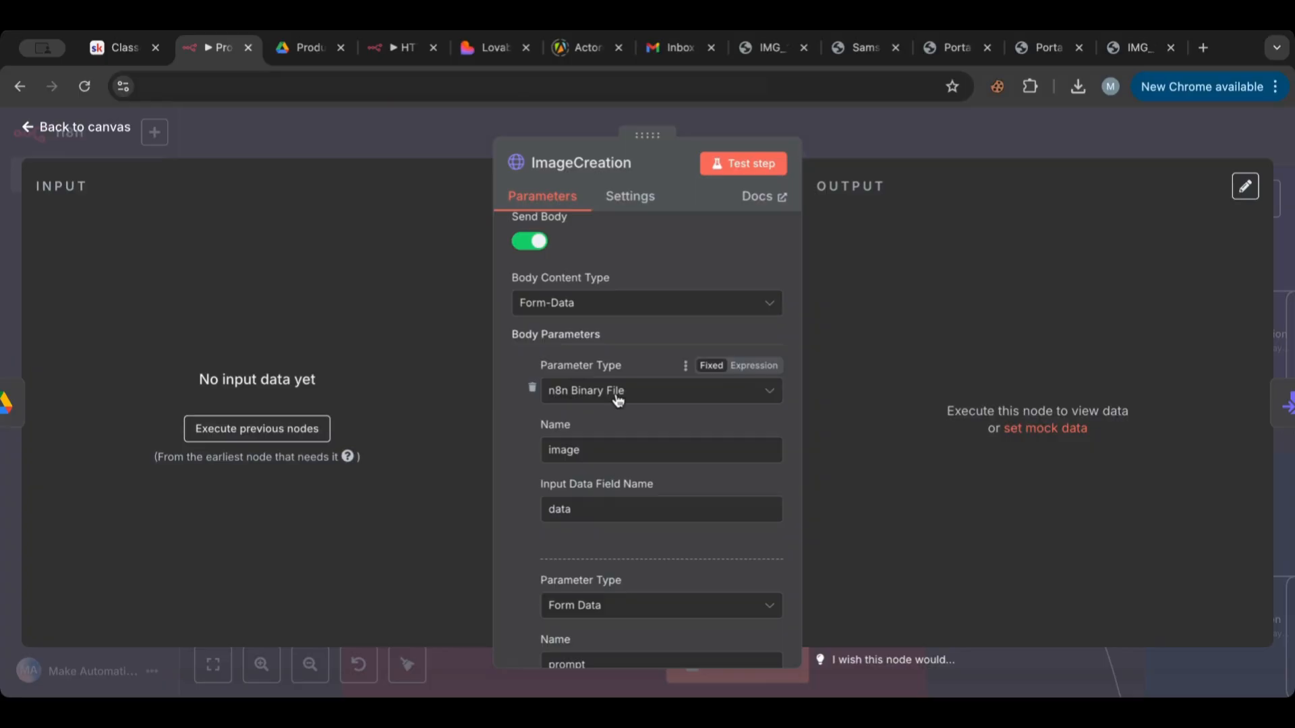
left_click(120, 135)
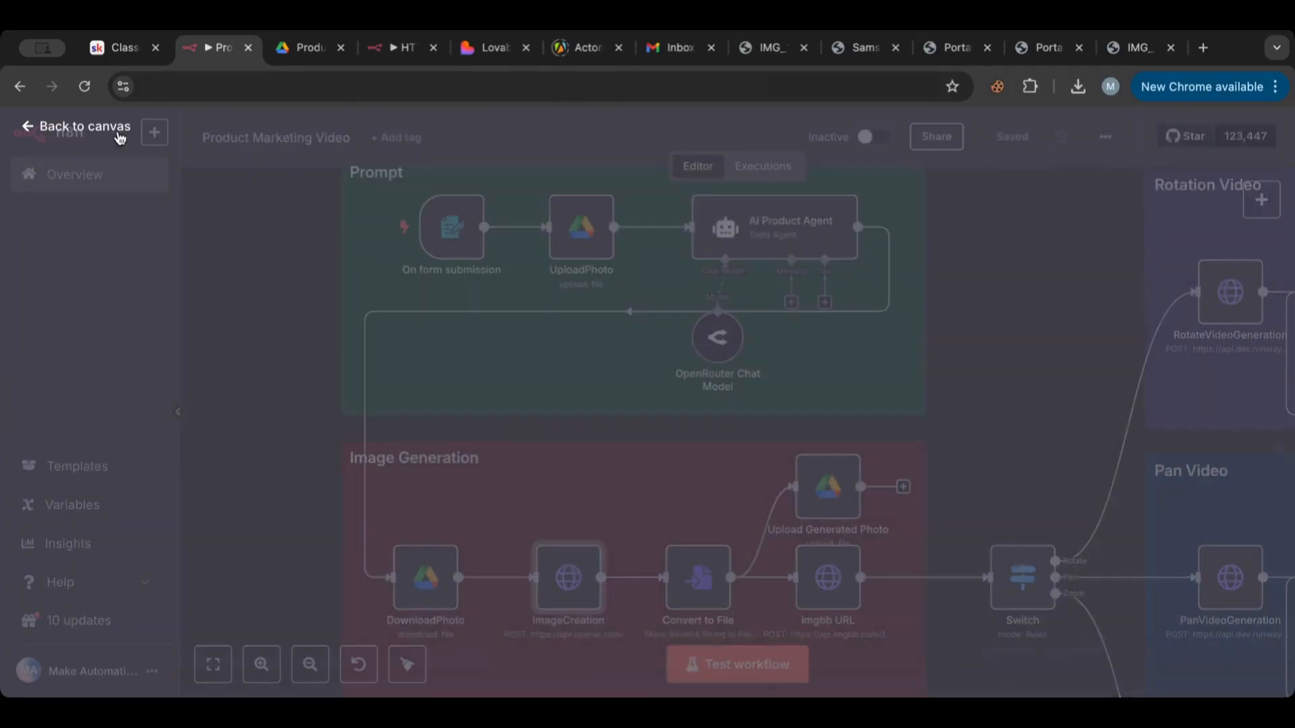
Check the ImageCreation node's binary image and prompt body parameters, and trace the prompt expression back to the AI Product Agent node.
scroll(459, 593, "down", 2)
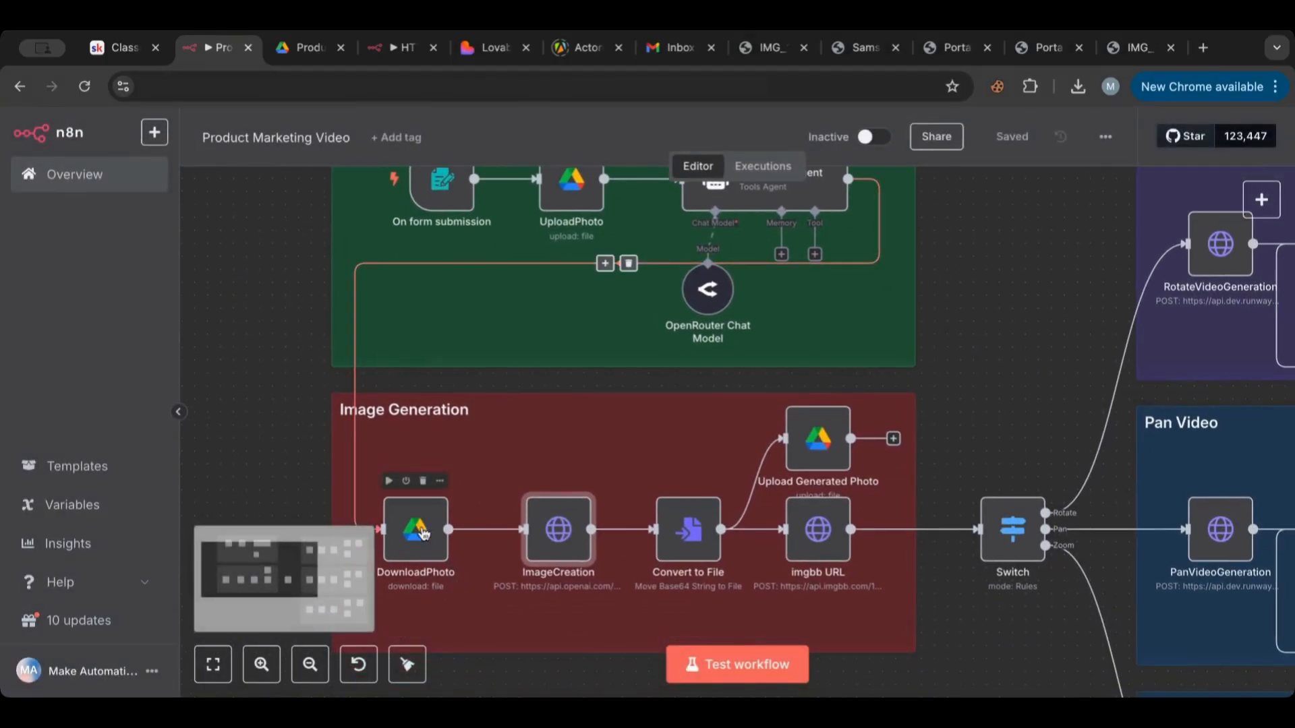
double_click(561, 537)
scroll(658, 485, "down", 1)
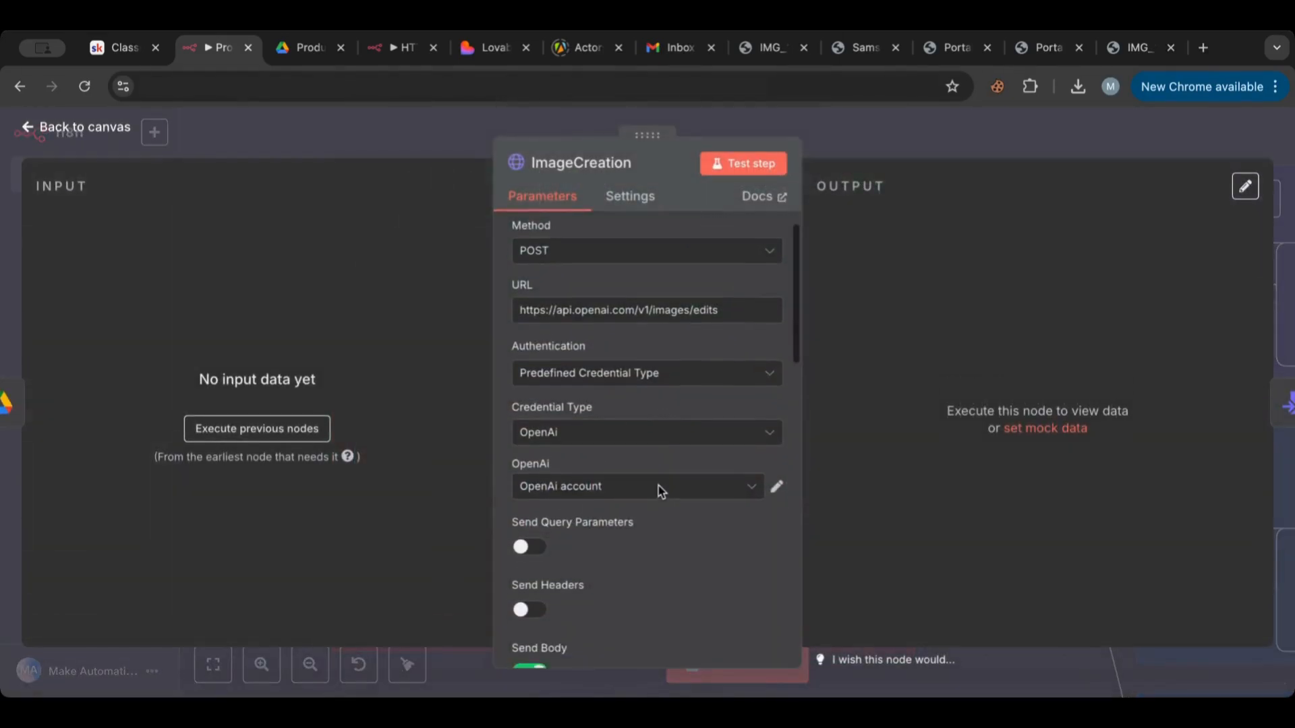
scroll(658, 485, "down", 7)
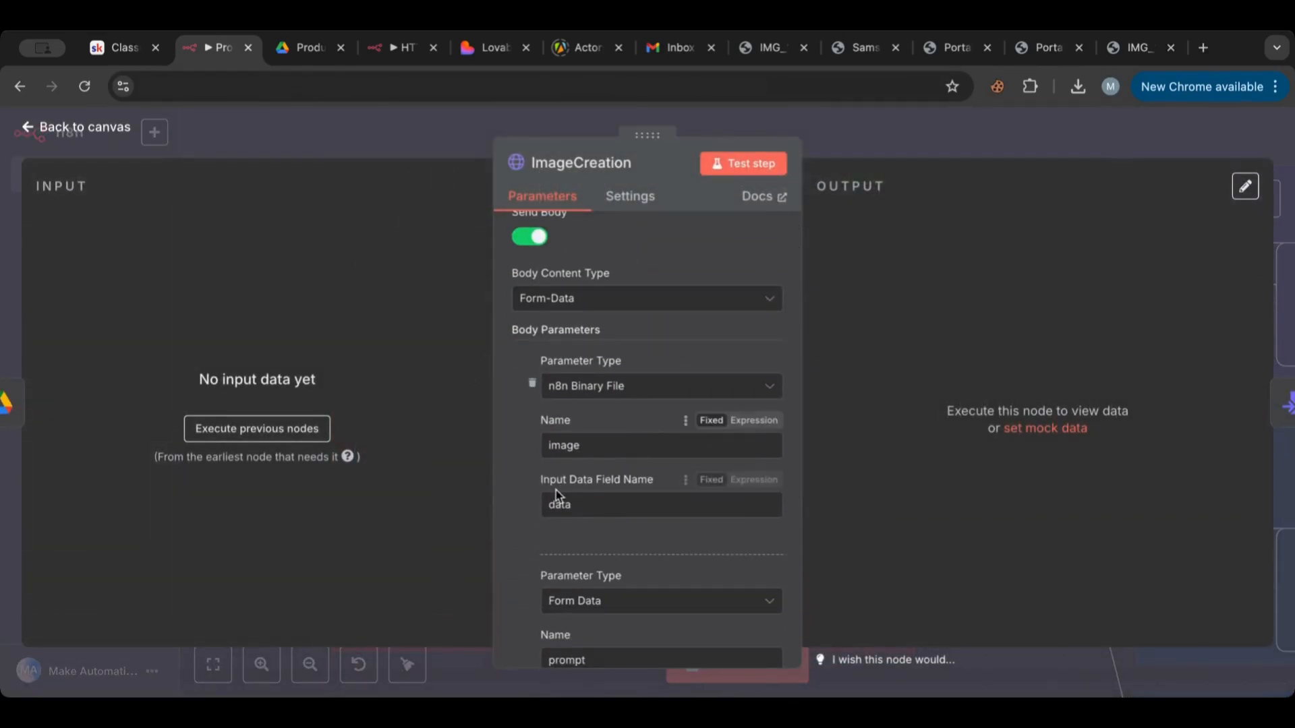
scroll(555, 497, "down", 5)
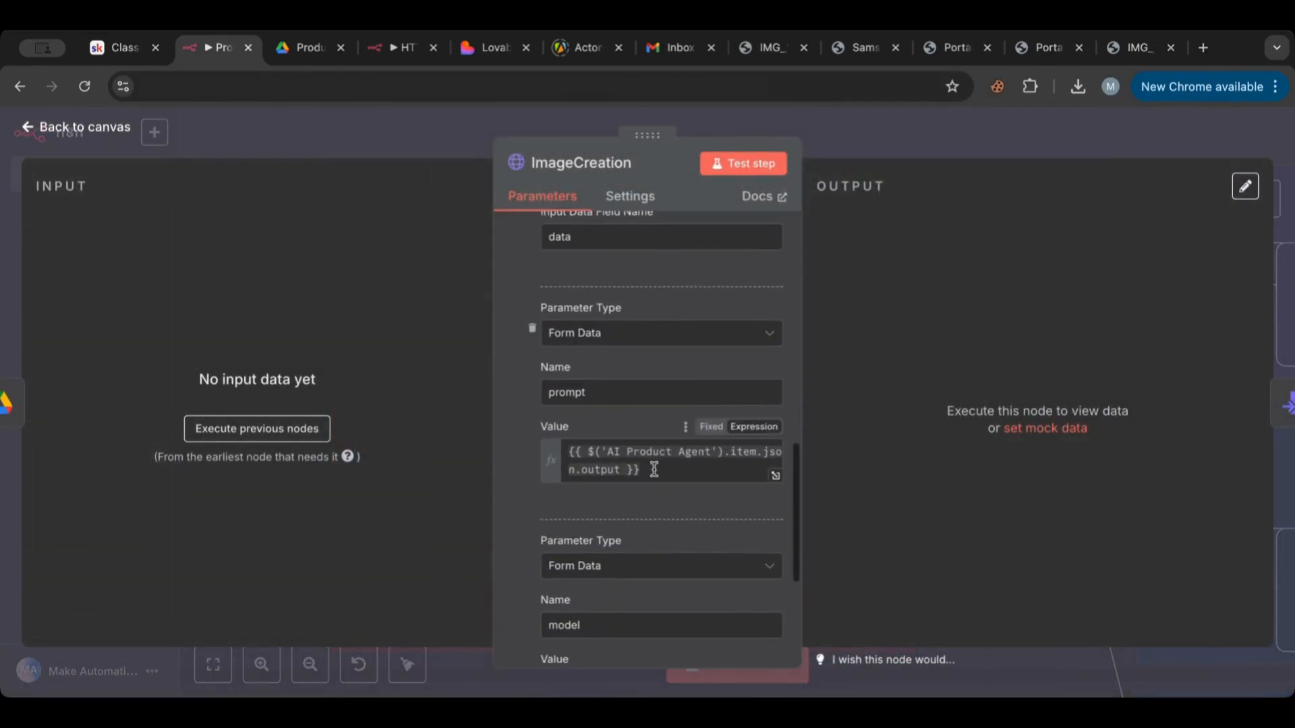
left_click_drag(654, 470, 521, 441)
left_click(95, 128)
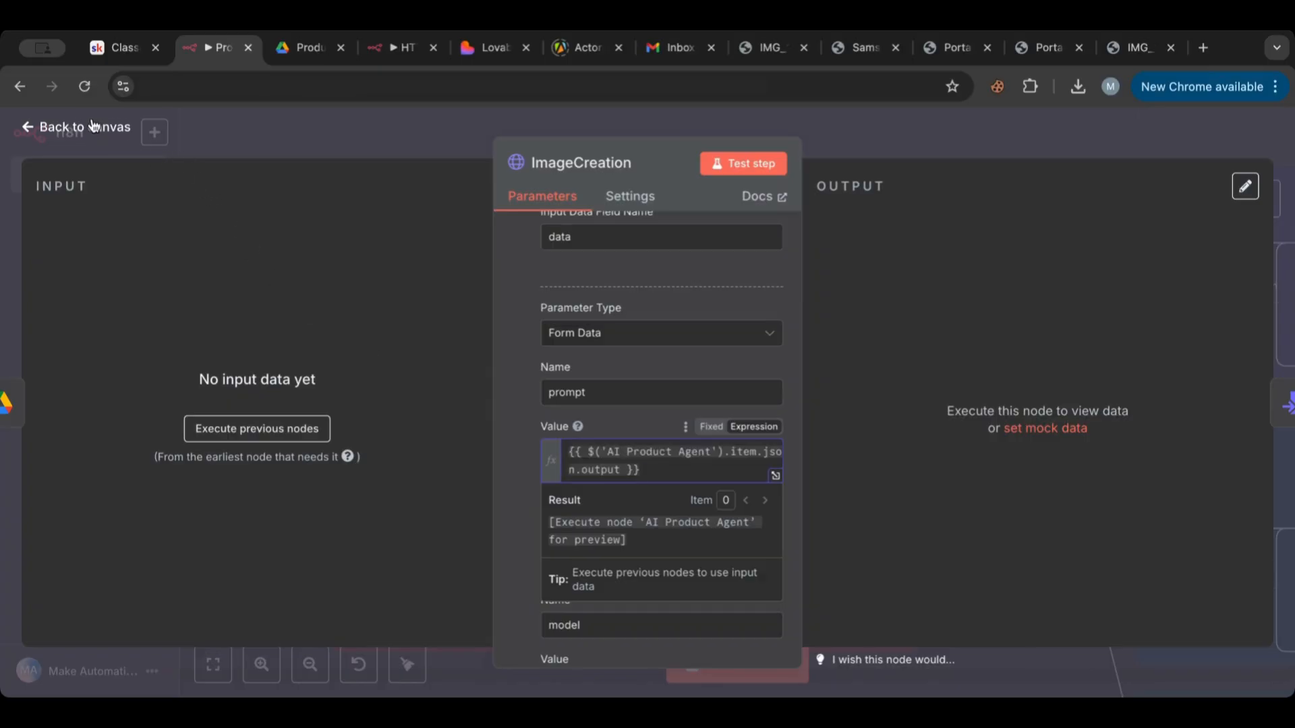
scroll(751, 263, "up", 2)
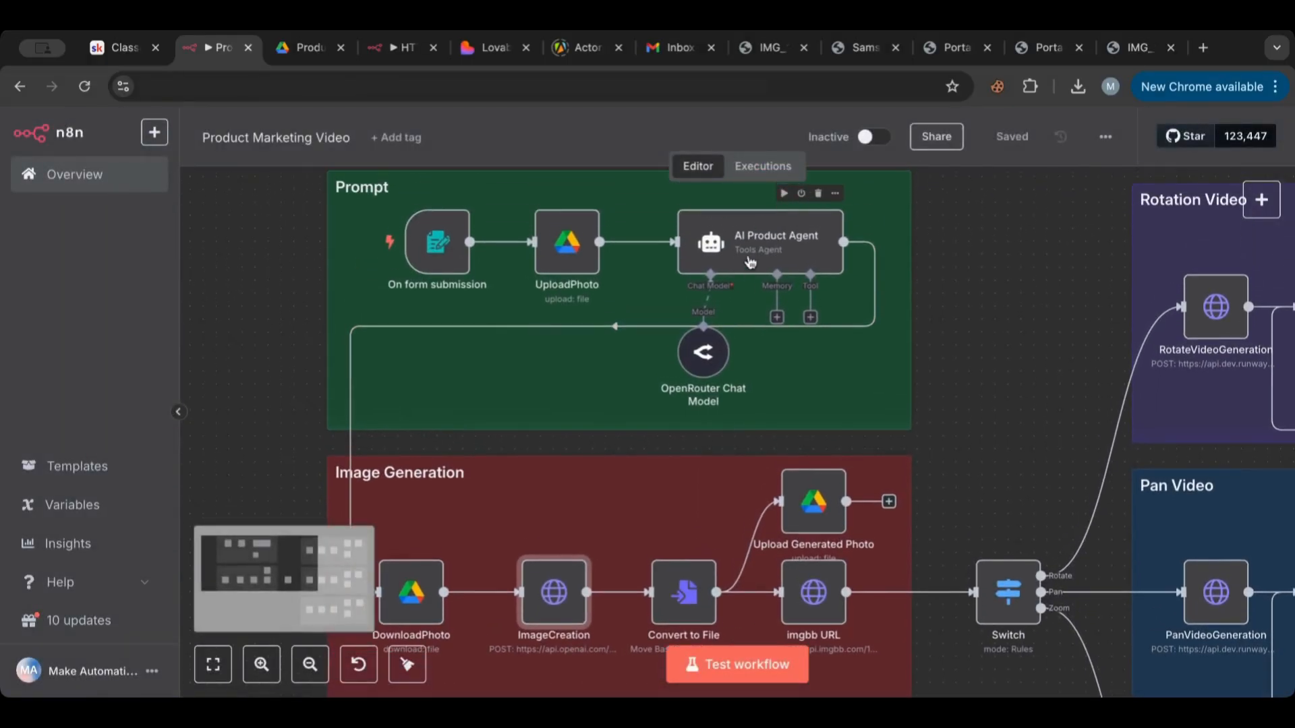
Review the ImageCreation node's body parameters through to the model value, and recheck its request method, URL and credential settings.
scroll(660, 377, "down", 4)
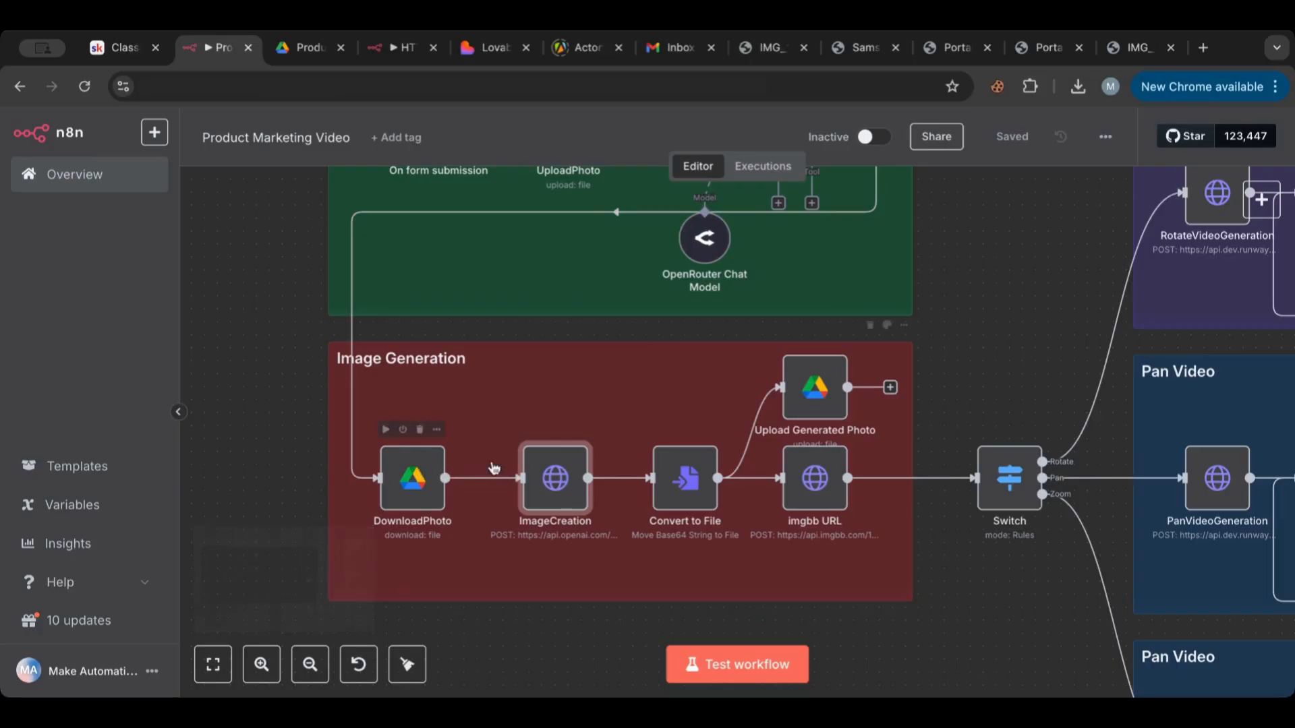
double_click(553, 479)
scroll(617, 443, "down", 10)
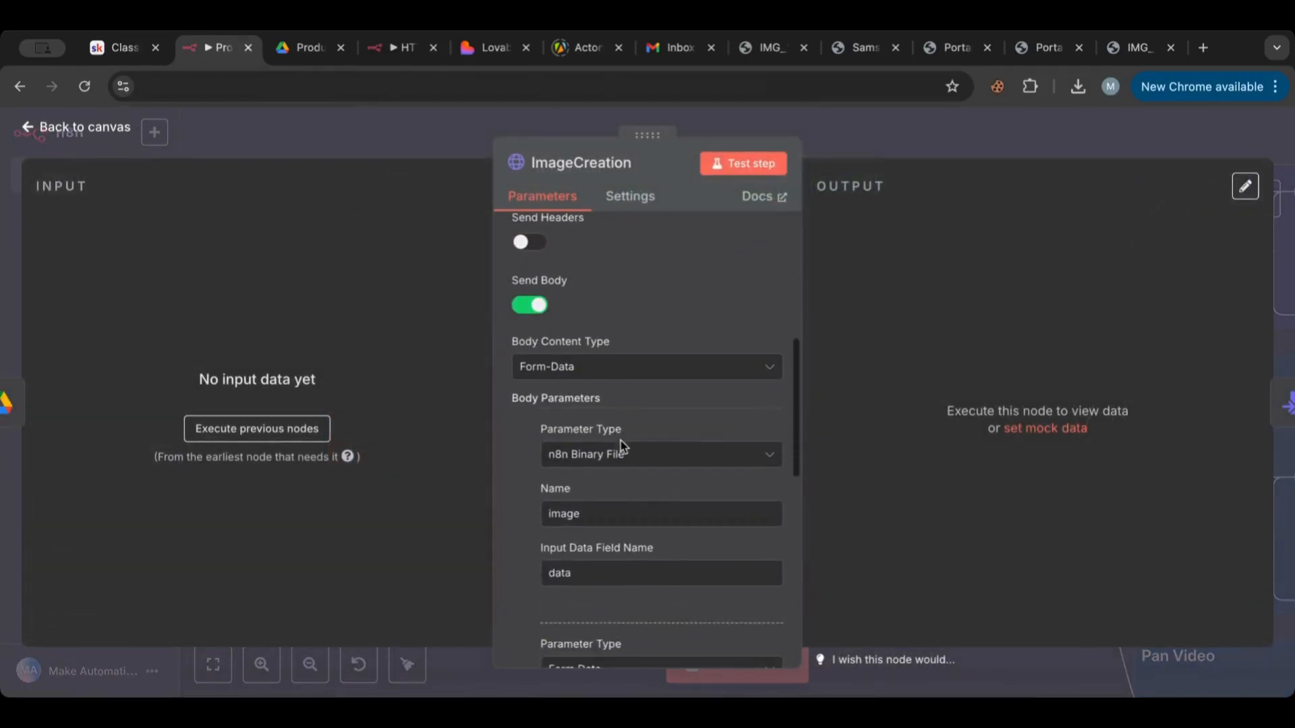
scroll(622, 443, "up", 1)
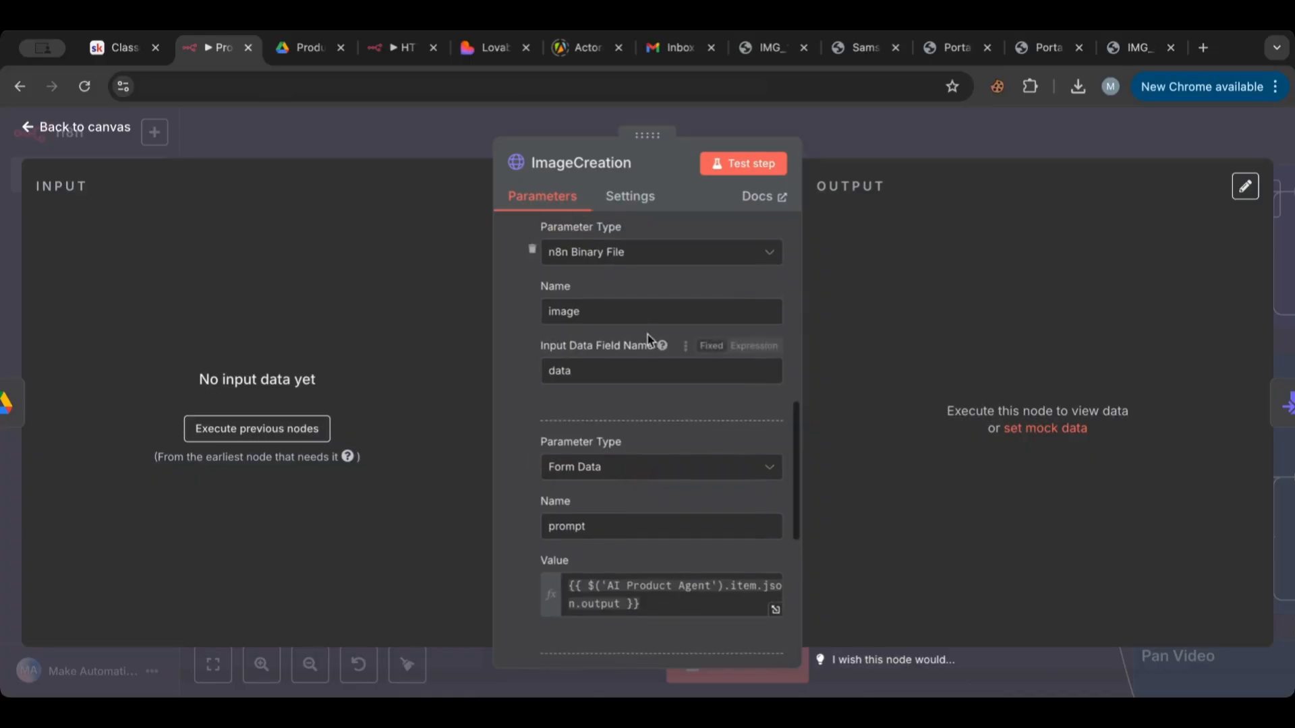
scroll(660, 400, "down", 3)
scroll(633, 445, "down", 3)
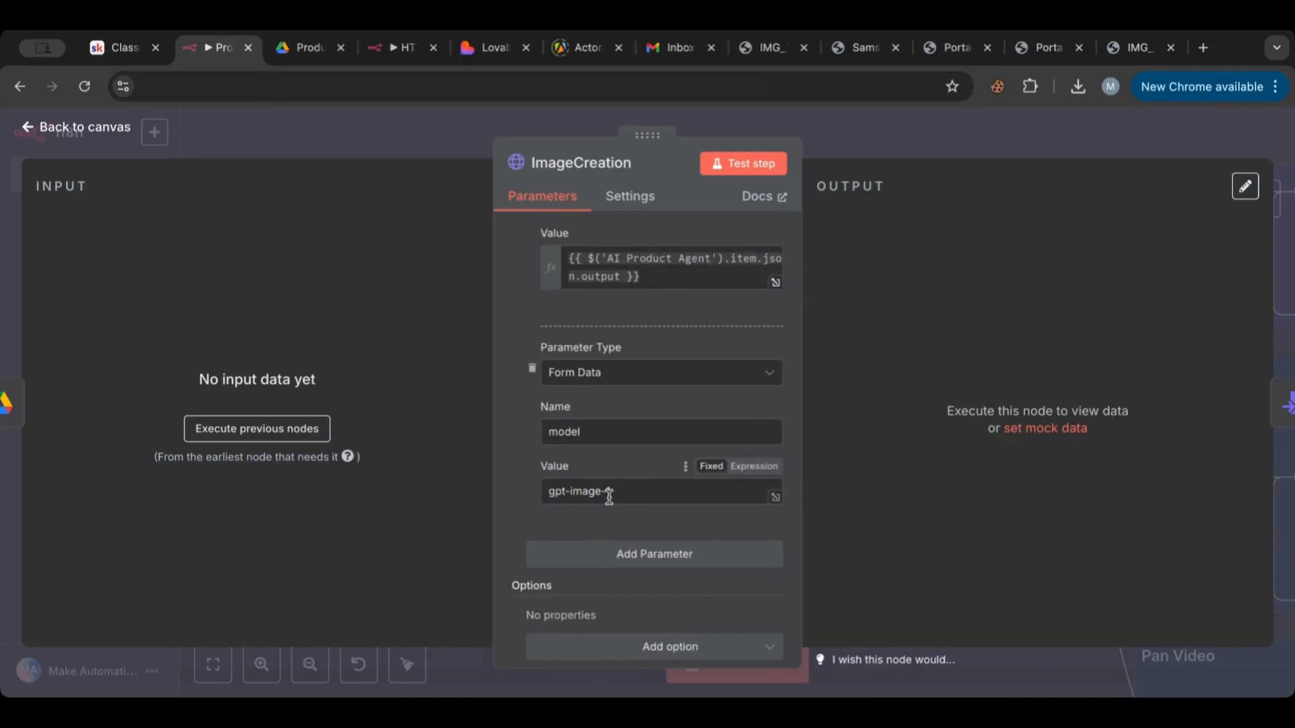
left_click_drag(633, 494, 491, 488)
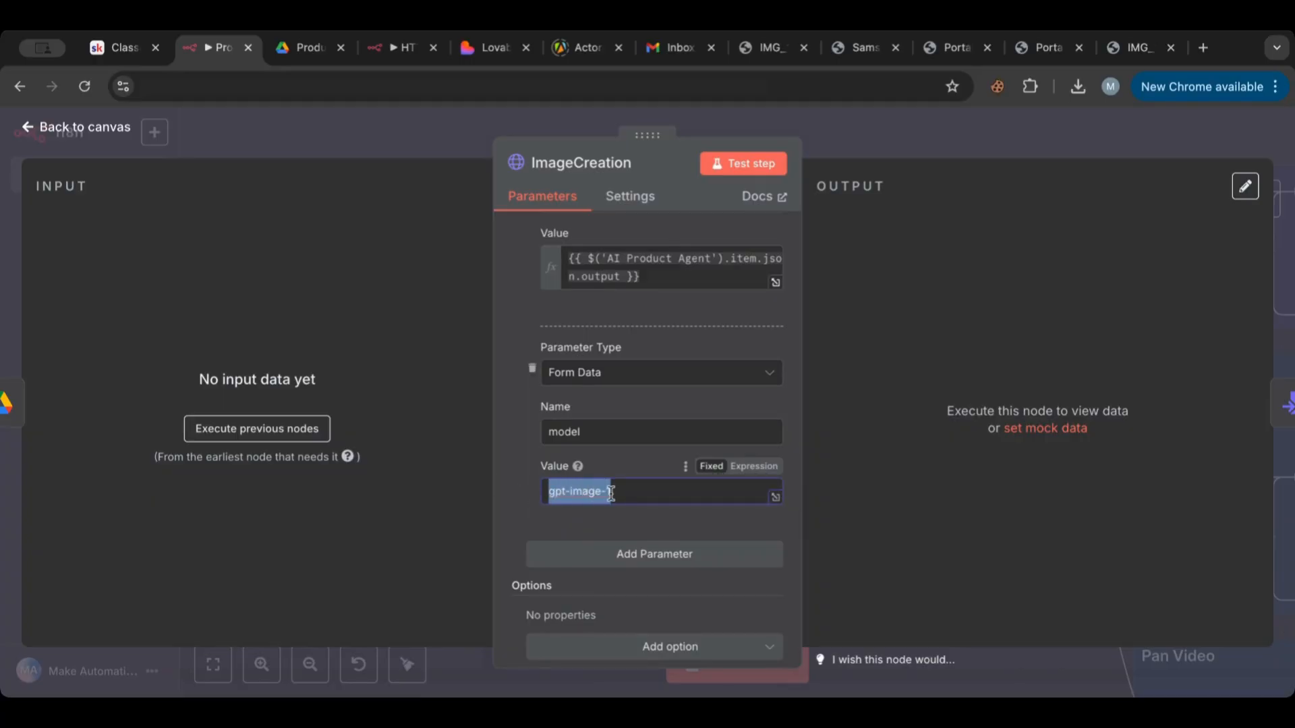
left_click(115, 127)
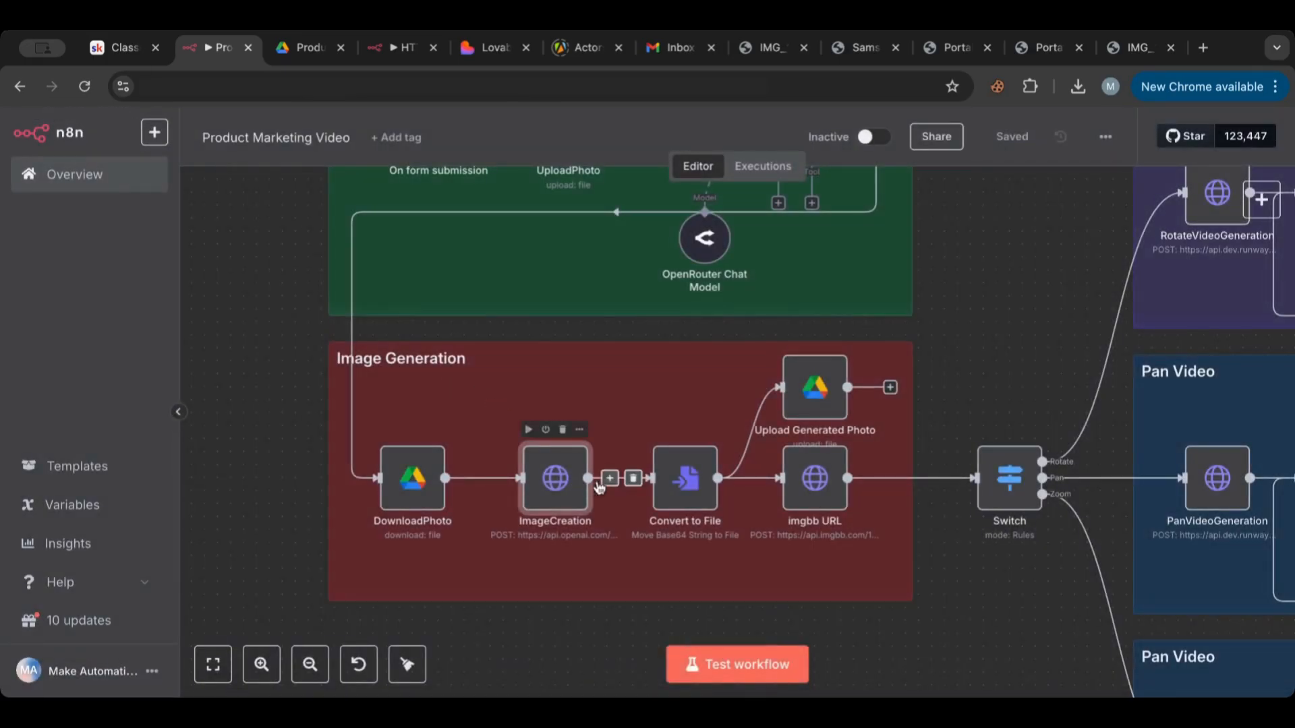
double_click(555, 480)
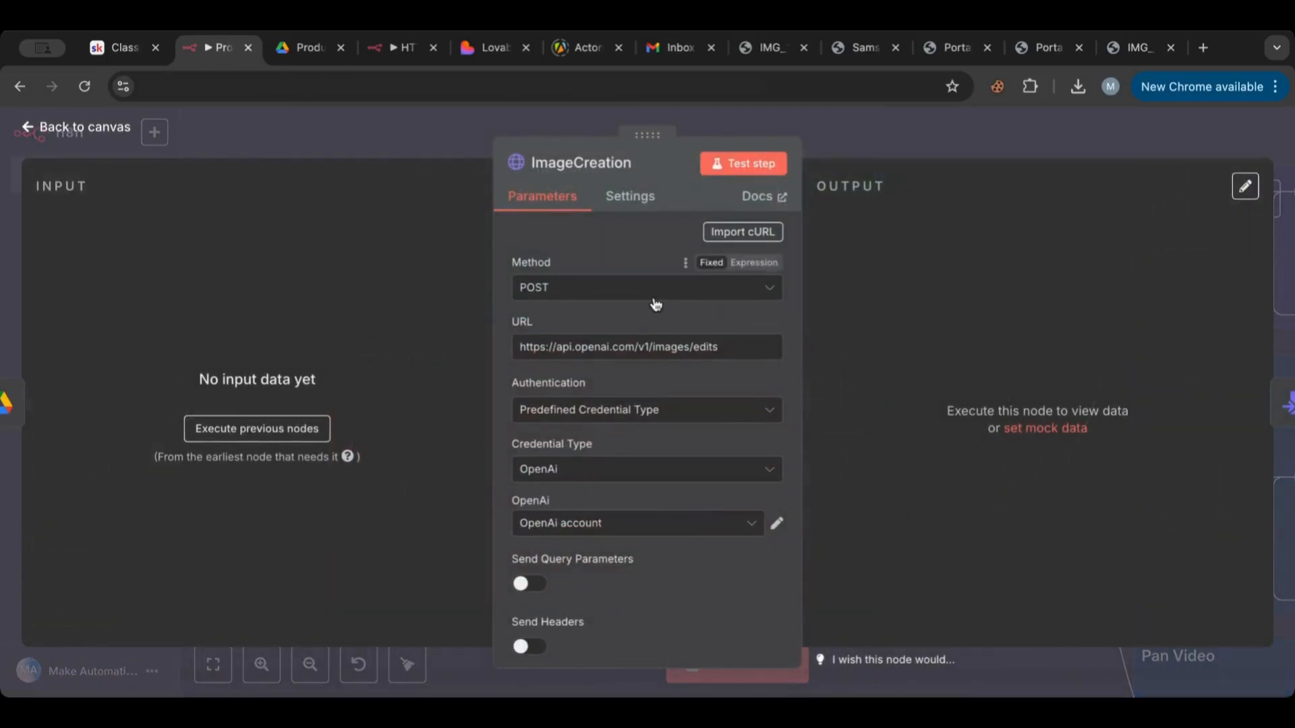
left_click(81, 128)
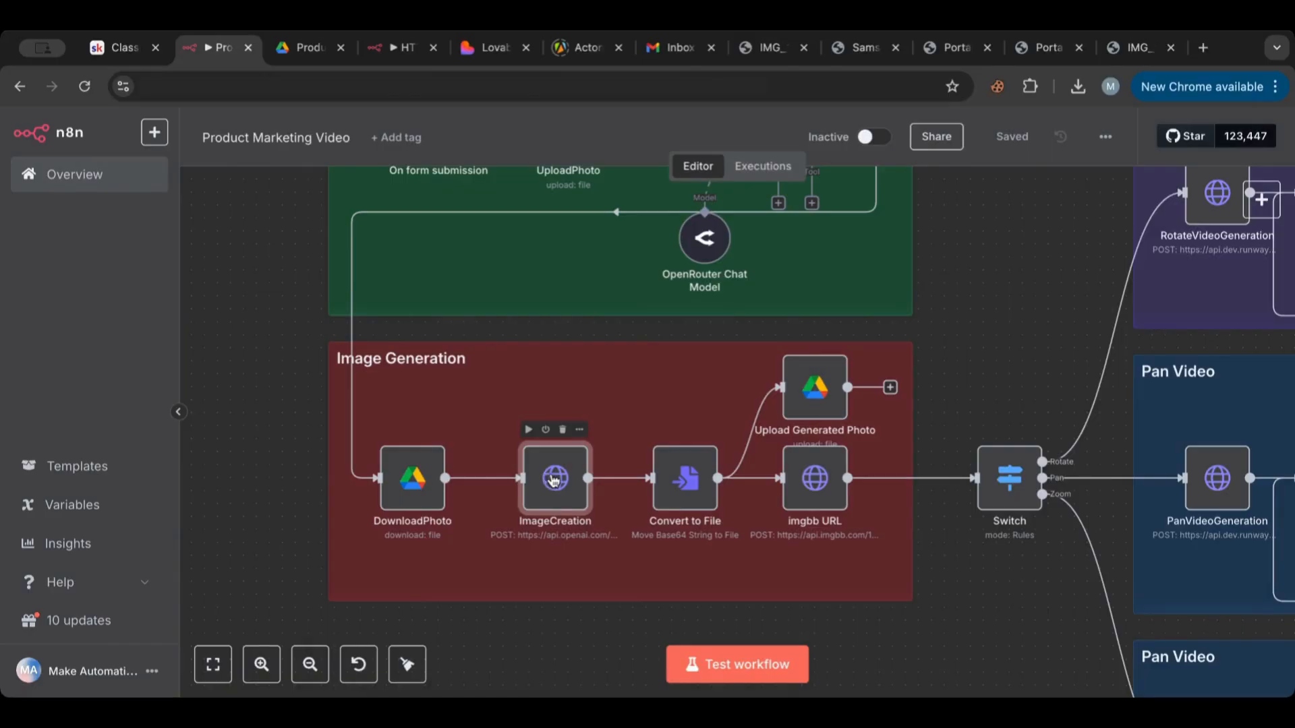
Check the Convert to File node's operation and Base64 input field, and return to the canvas.
double_click(681, 491)
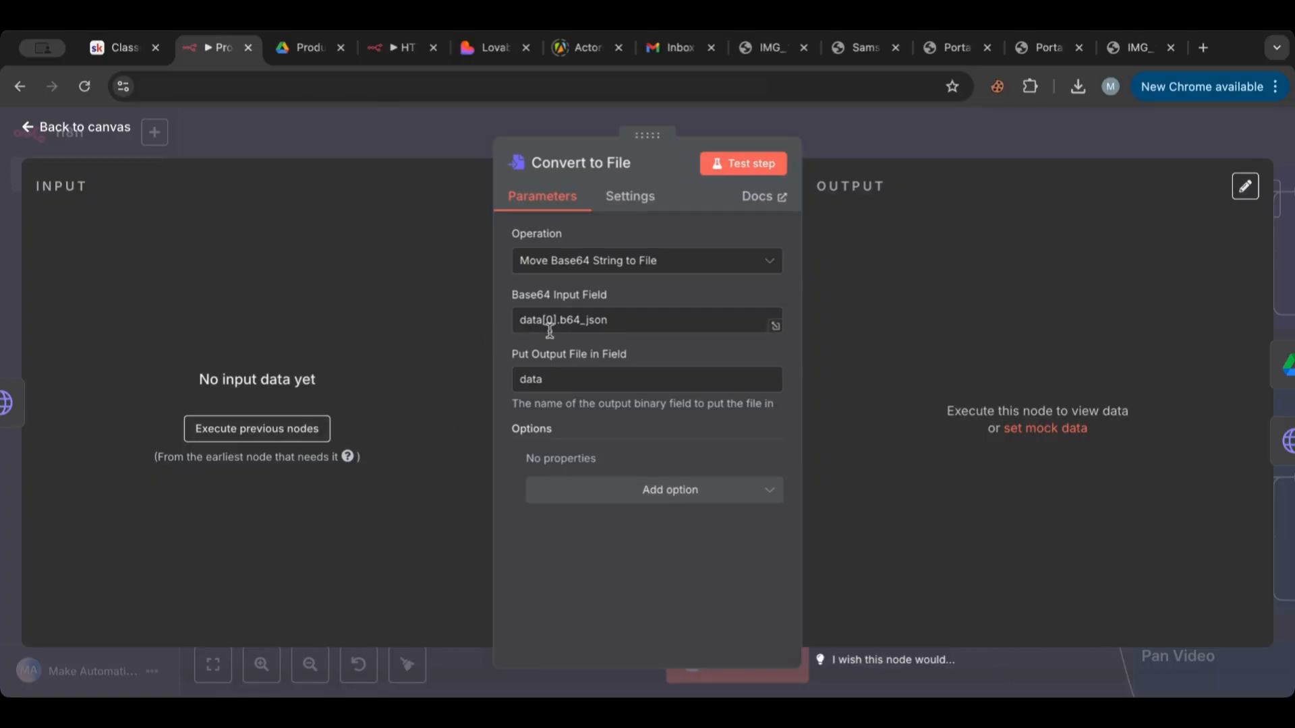
left_click_drag(618, 323, 434, 321)
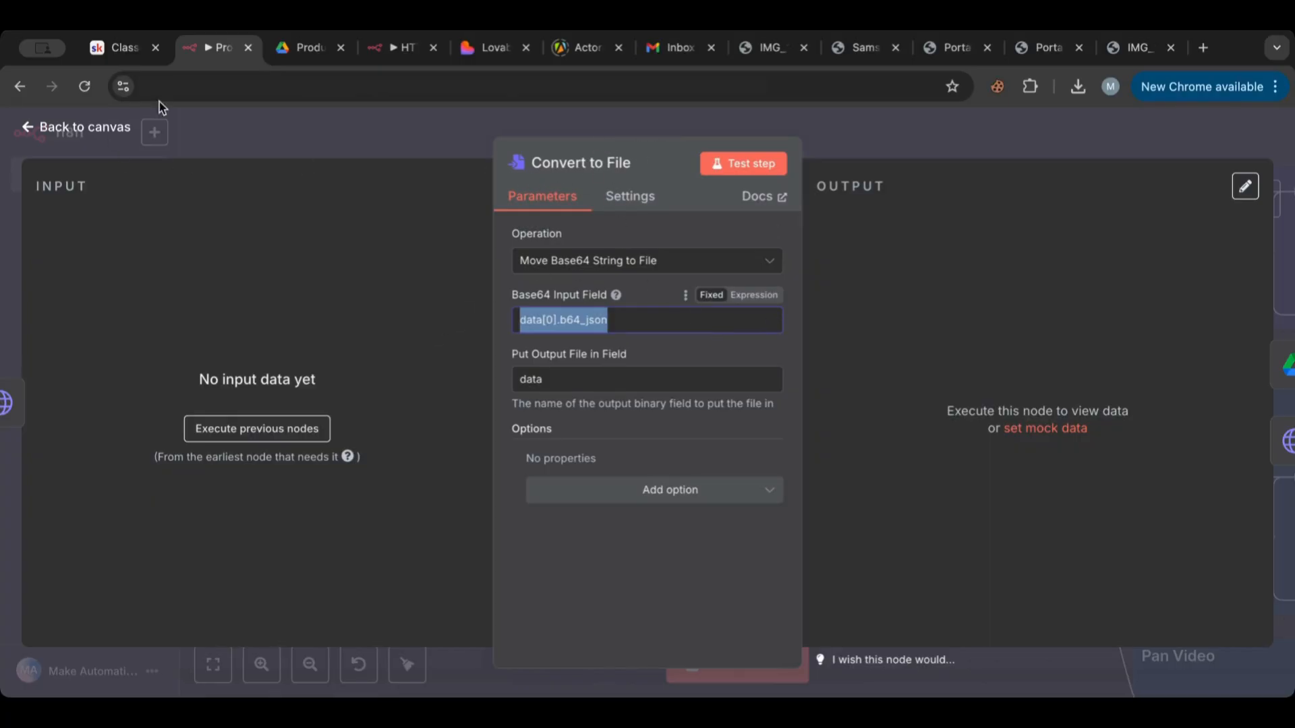
left_click(105, 126)
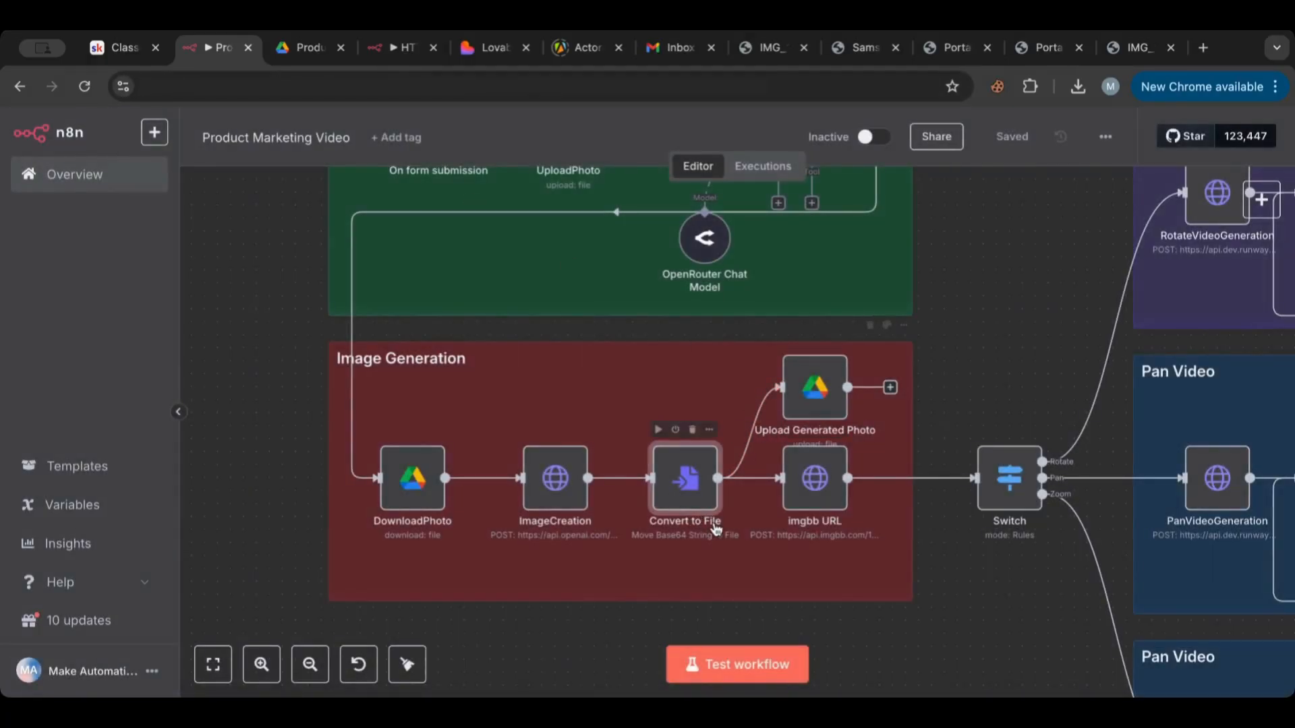
Examine the imgbb URL node's request URL, query auth credential and body settings, and return to the canvas.
scroll(671, 555, "right", 5)
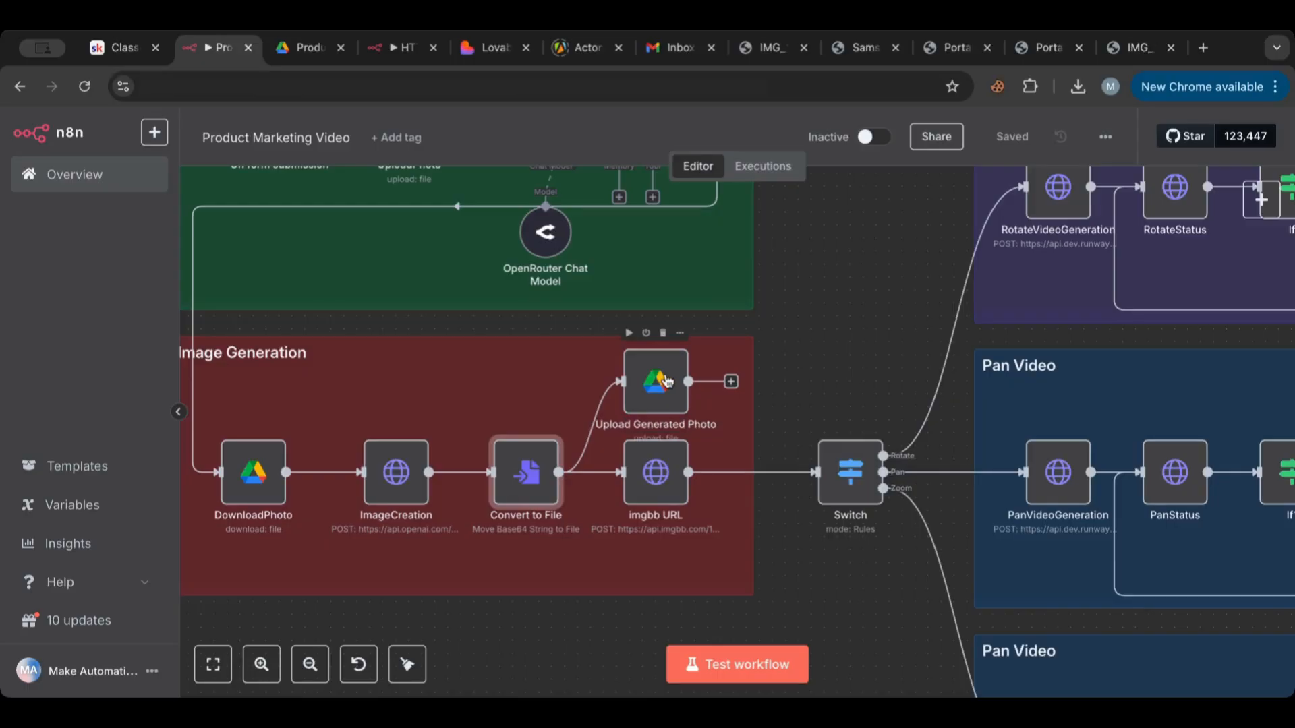
double_click(660, 493)
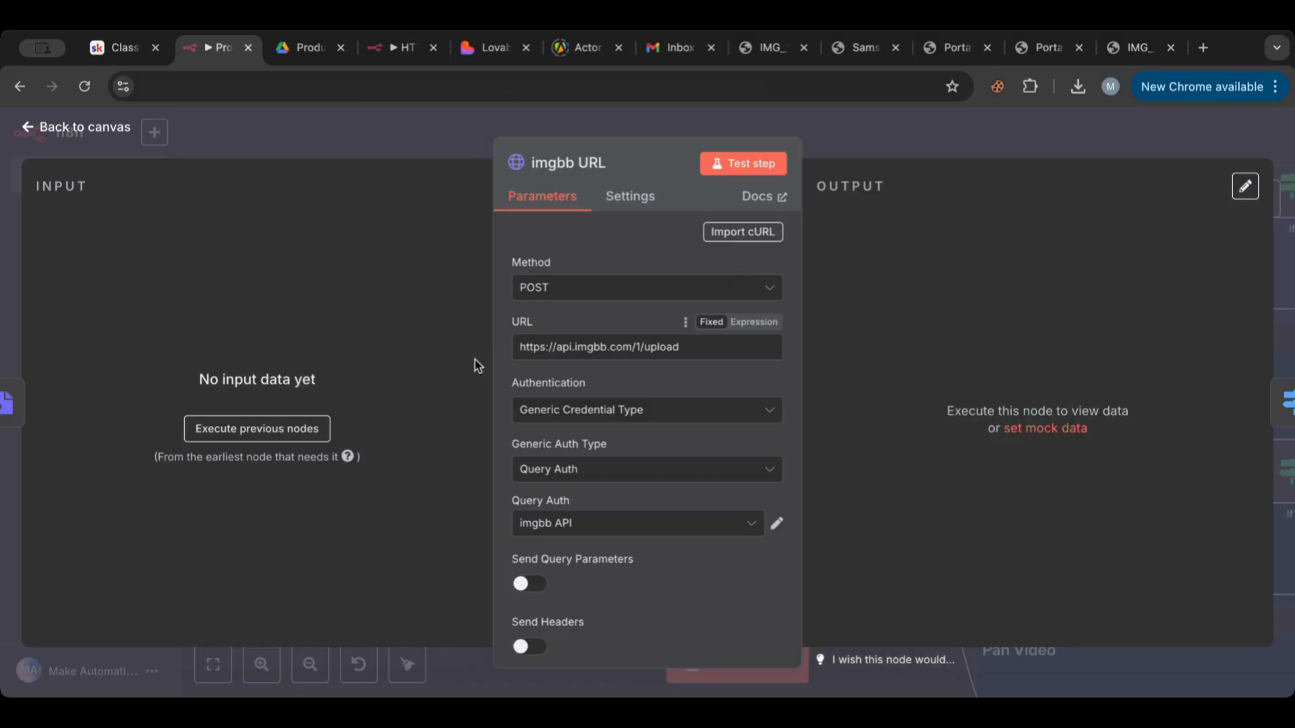
scroll(654, 442, "down", 2)
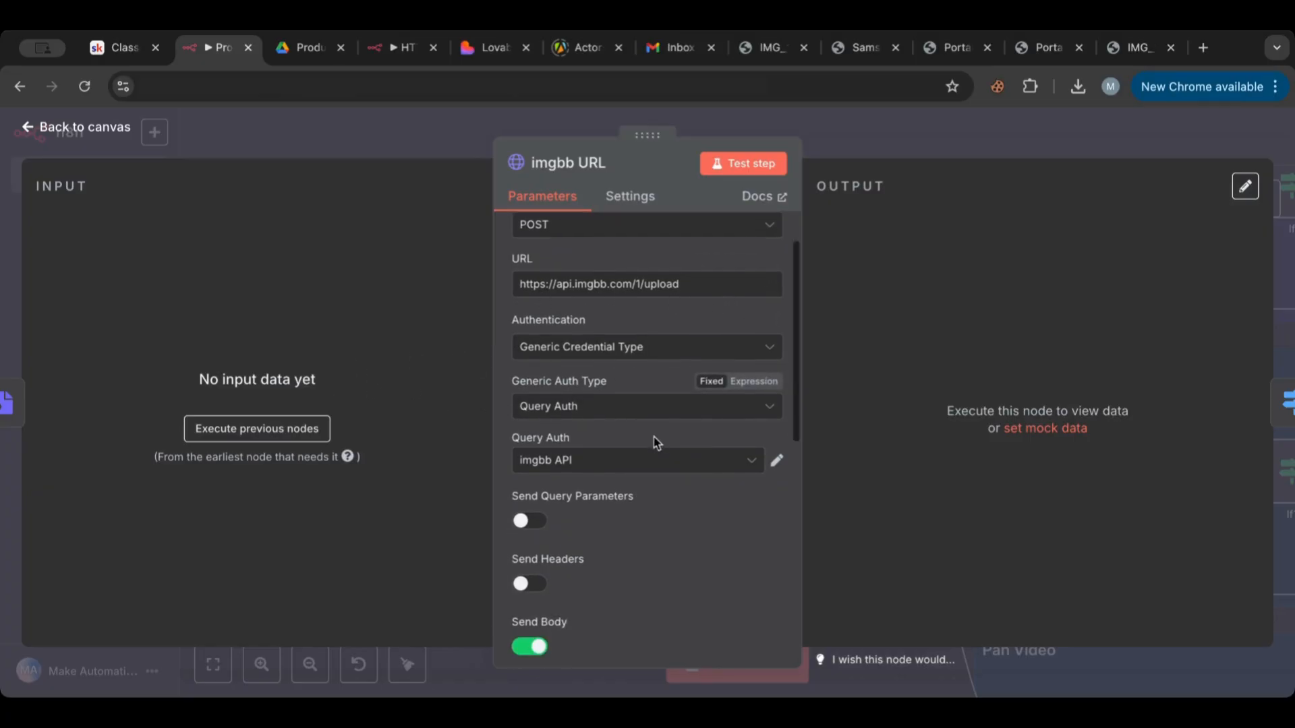
left_click(776, 465)
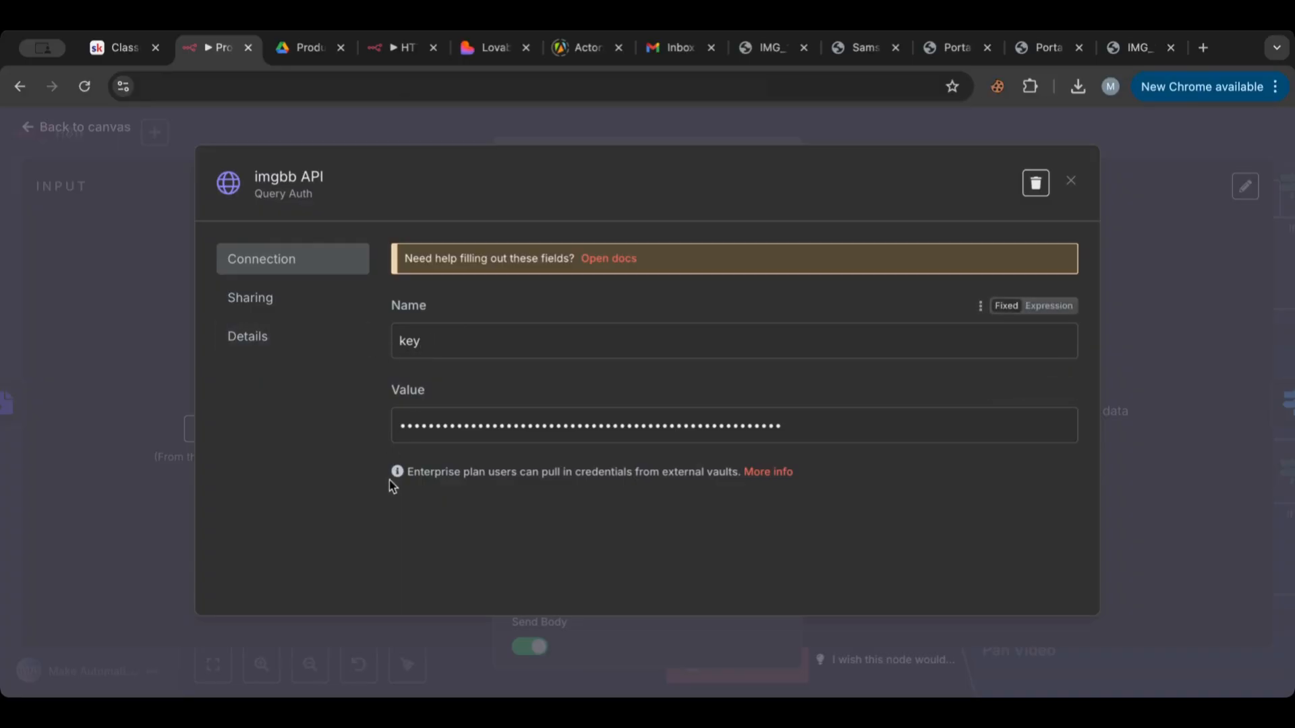
left_click(1072, 180)
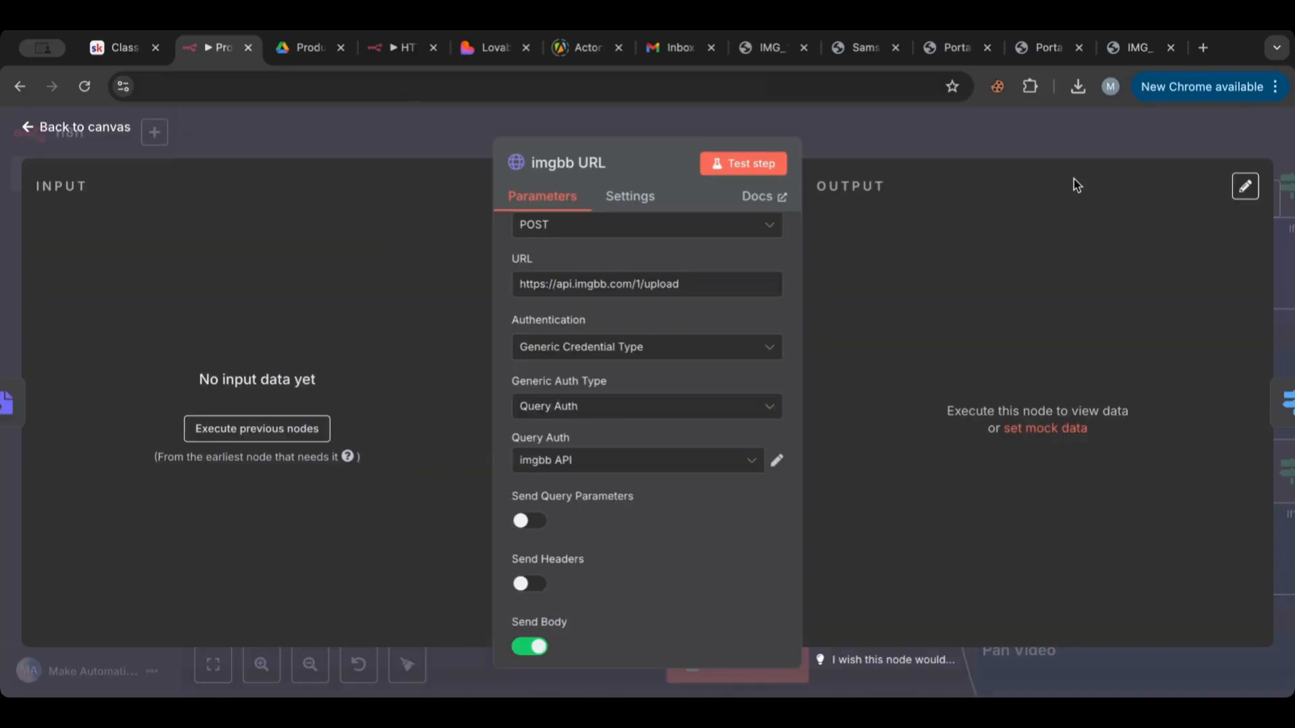
scroll(634, 338, "down", 5)
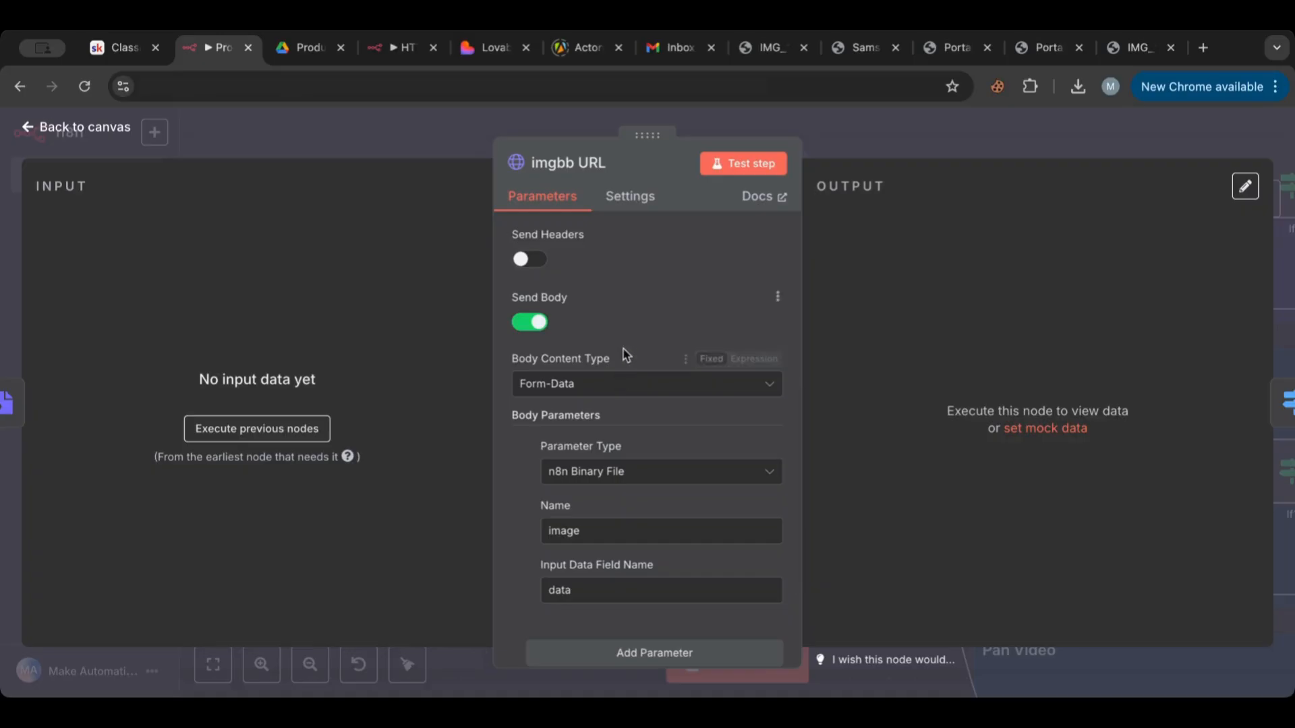
left_click(111, 135)
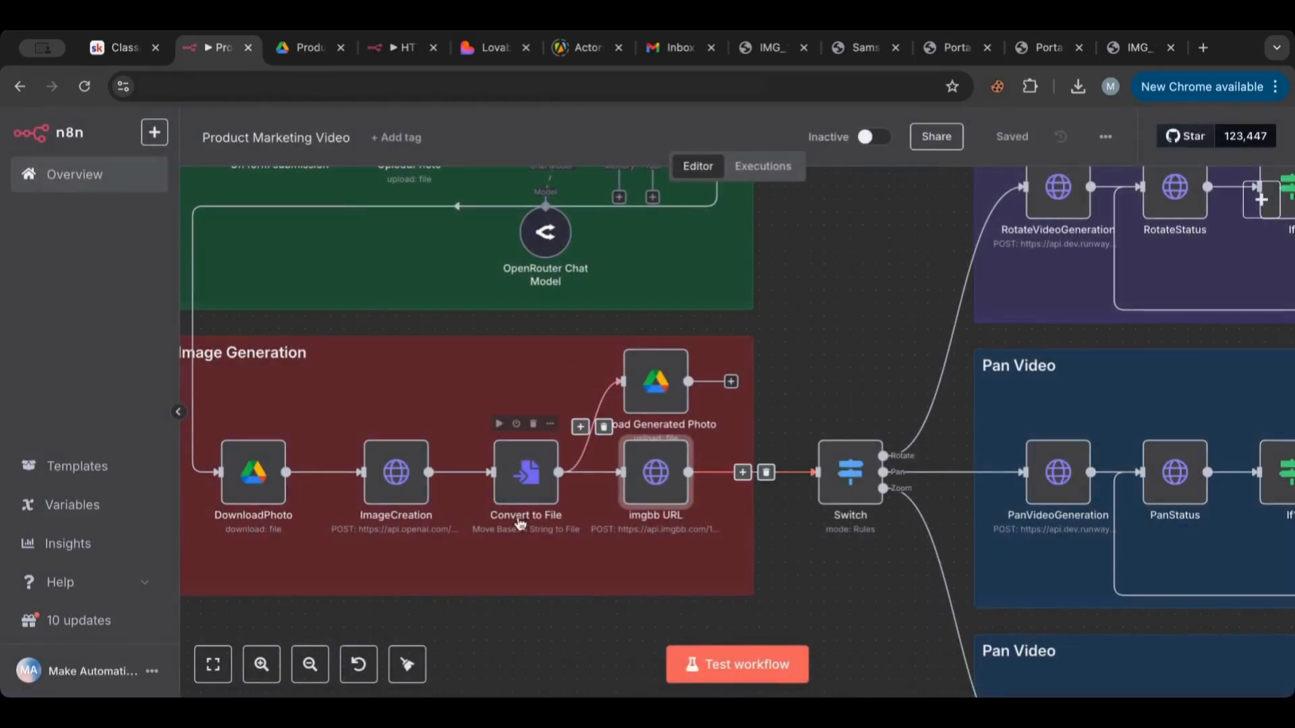
Recheck the imgbb URL node's binary file body parameter and close the node.
double_click(652, 487)
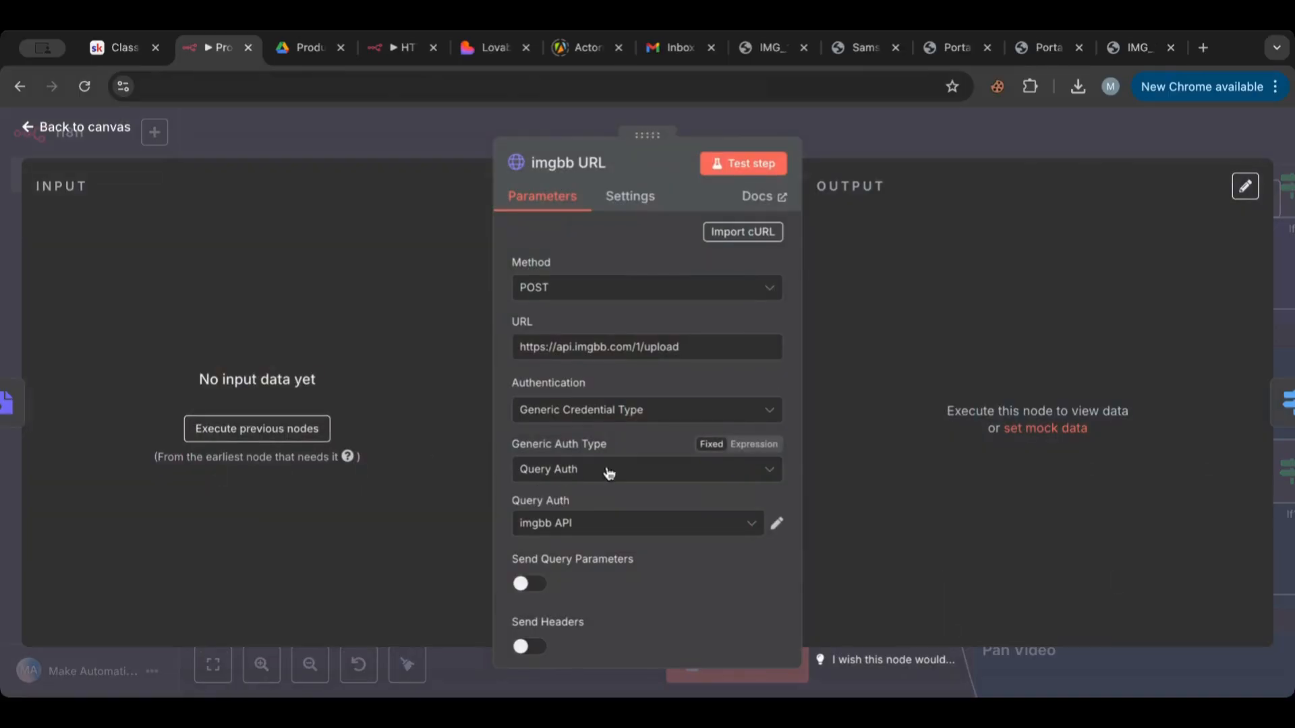
scroll(728, 457, "down", 8)
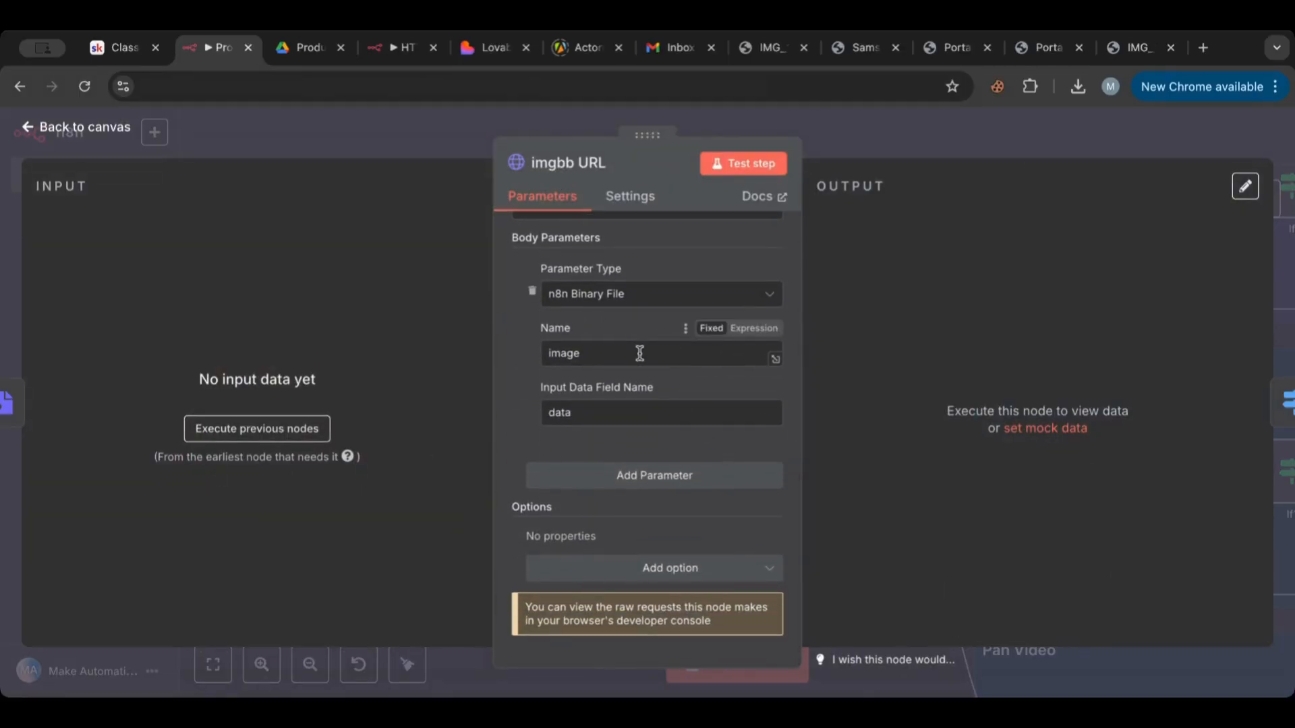
left_click(67, 128)
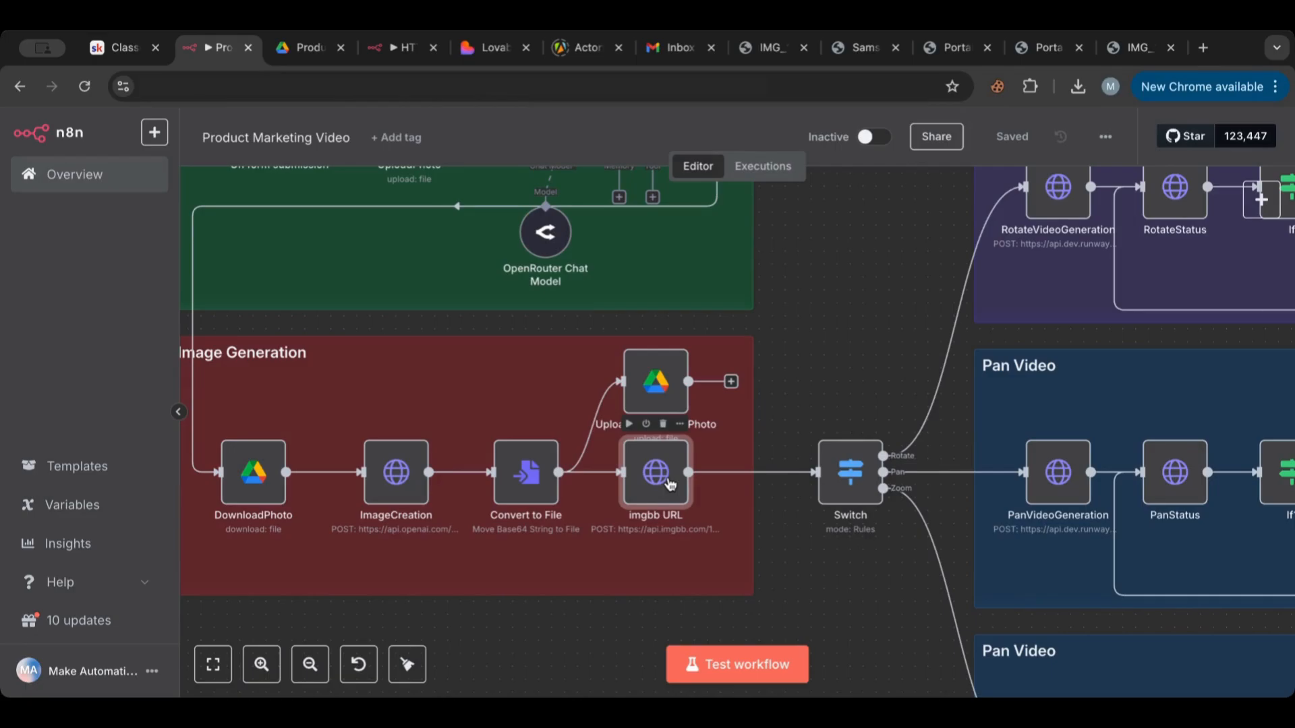
Review the Switch node's routing rules for the Rotate, Pan and Zoom shot types, and return to the canvas.
scroll(669, 484, "down", 5)
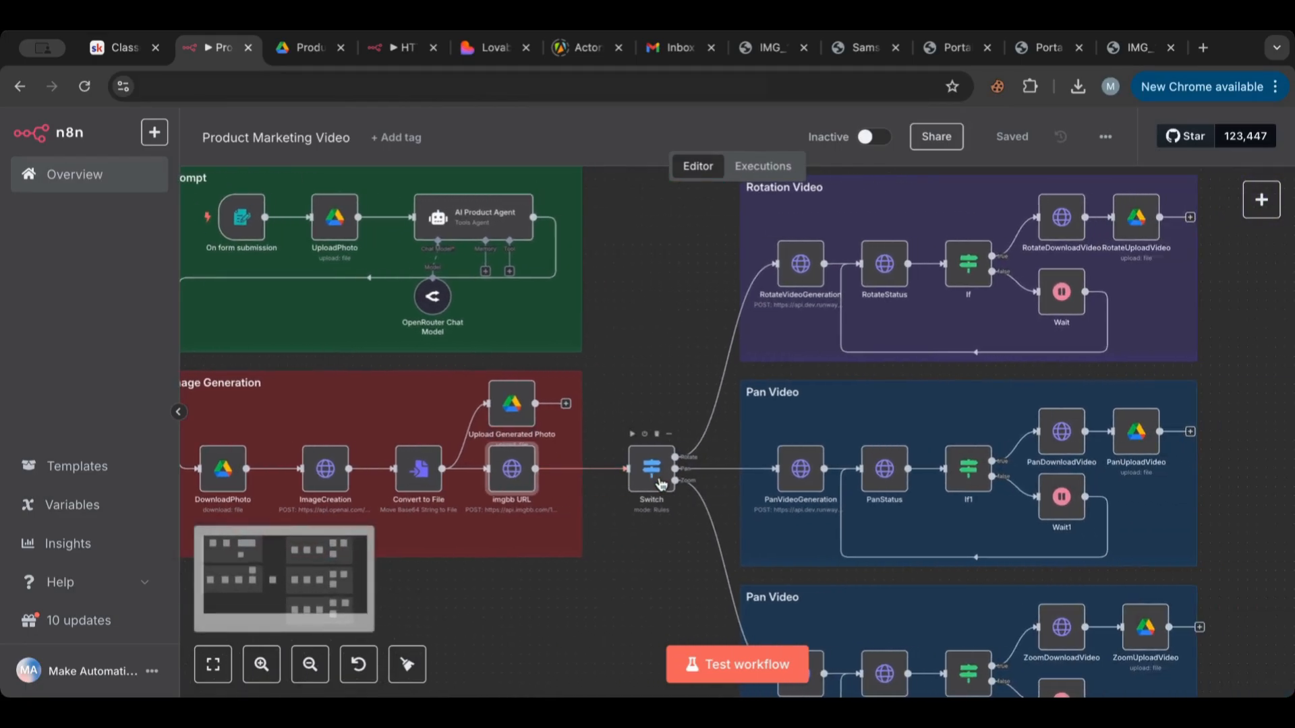
double_click(661, 484)
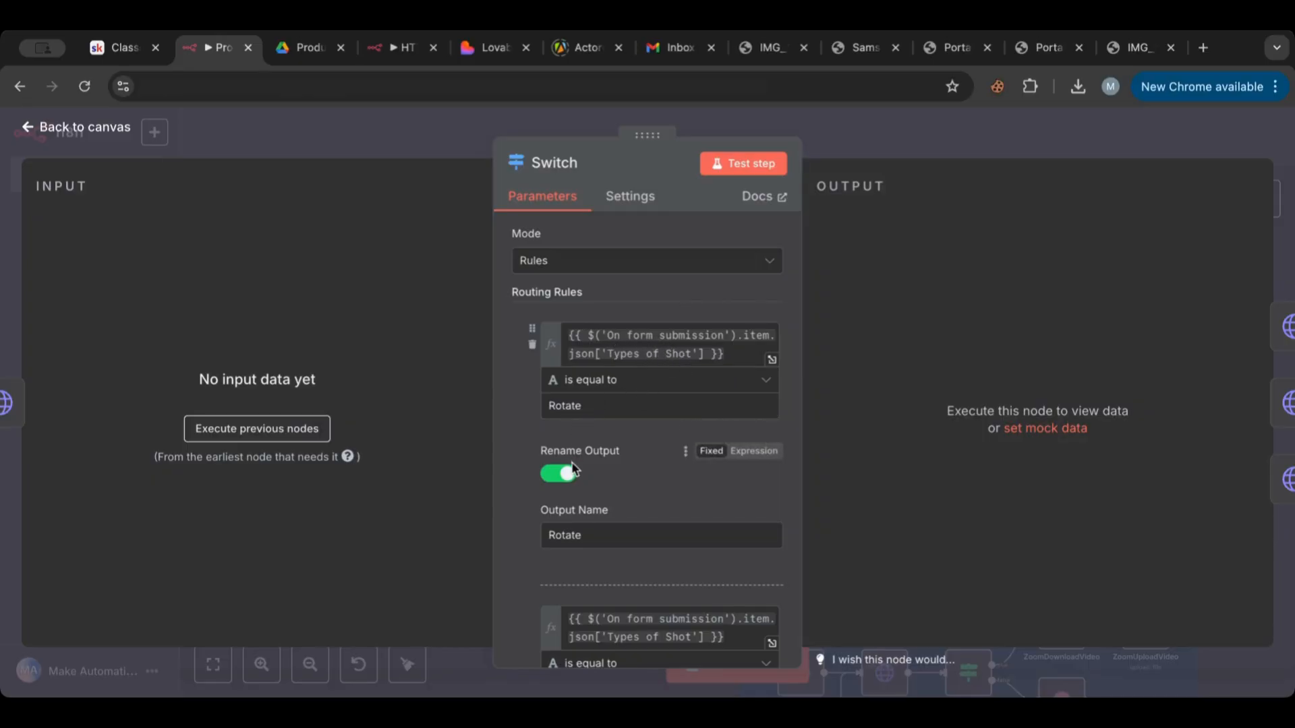
scroll(574, 473, "down", 2)
scroll(570, 553, "down", 5)
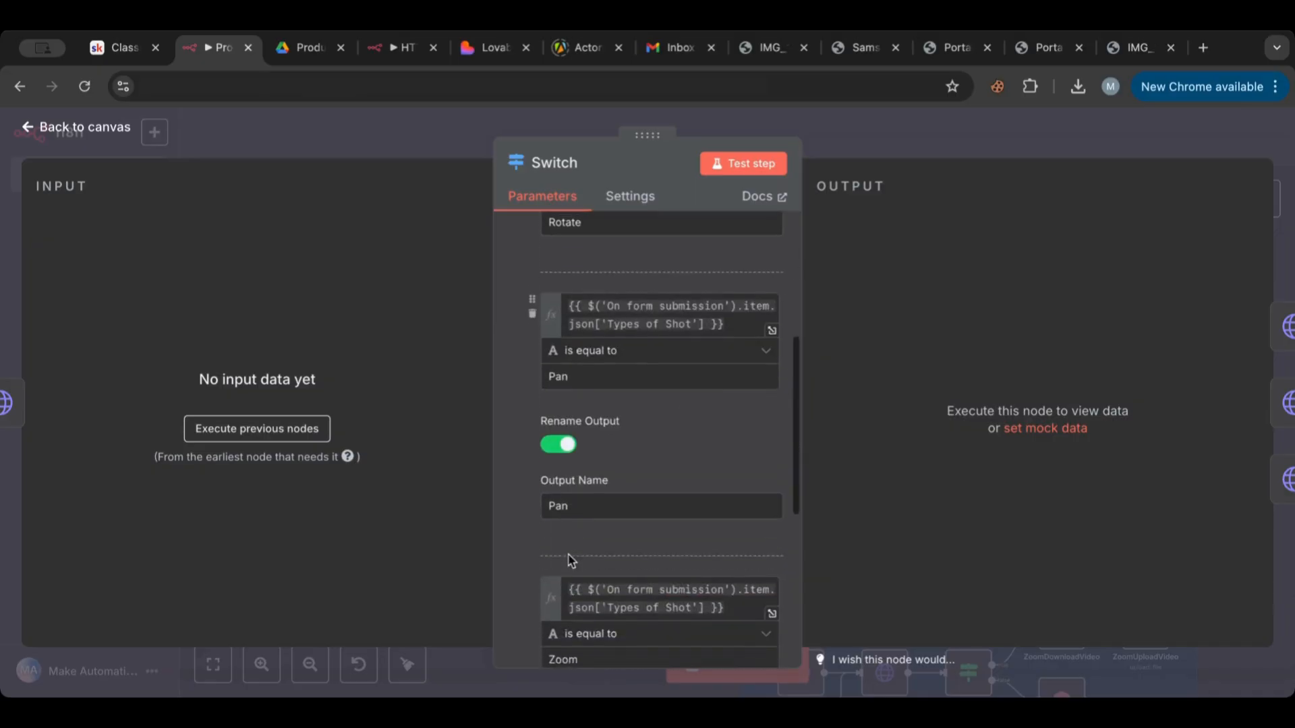
scroll(585, 564, "down", 3)
left_click(76, 127)
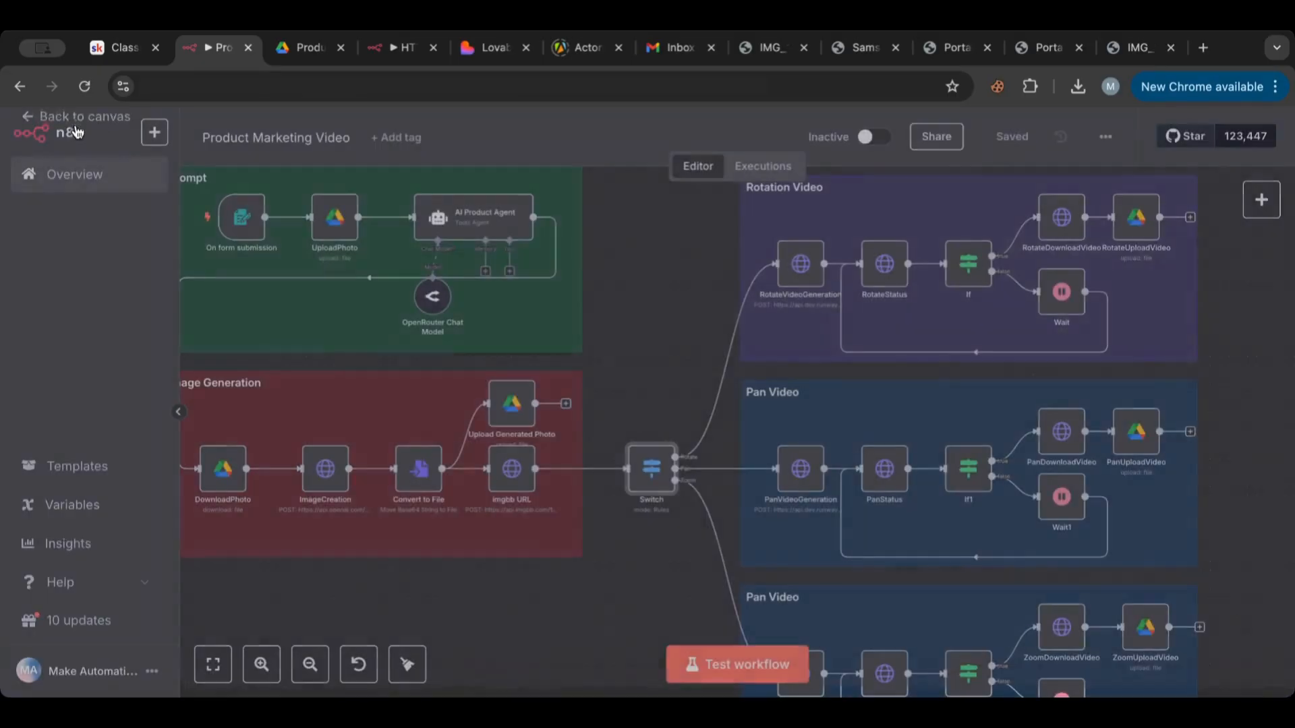
Change the sticky note behind the zoom video nodes to brown and save the workflow.
scroll(684, 334, "right", 5)
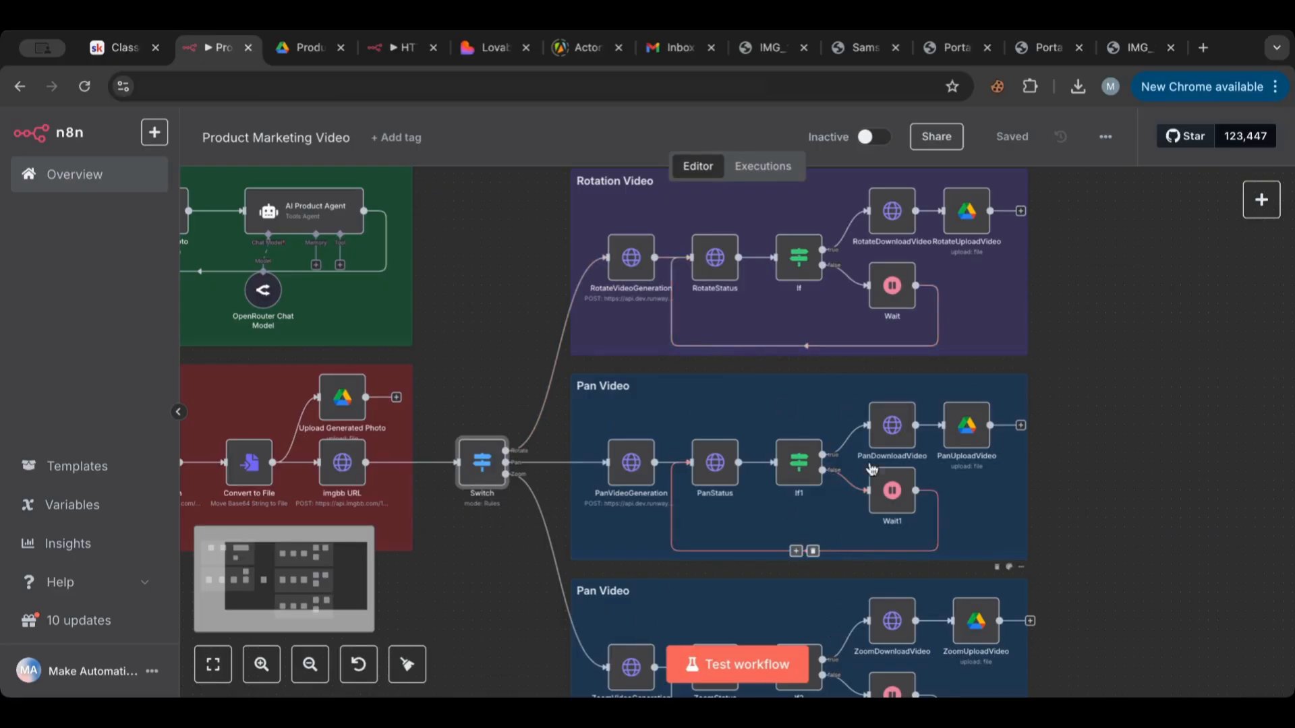
scroll(973, 381, "down", 5)
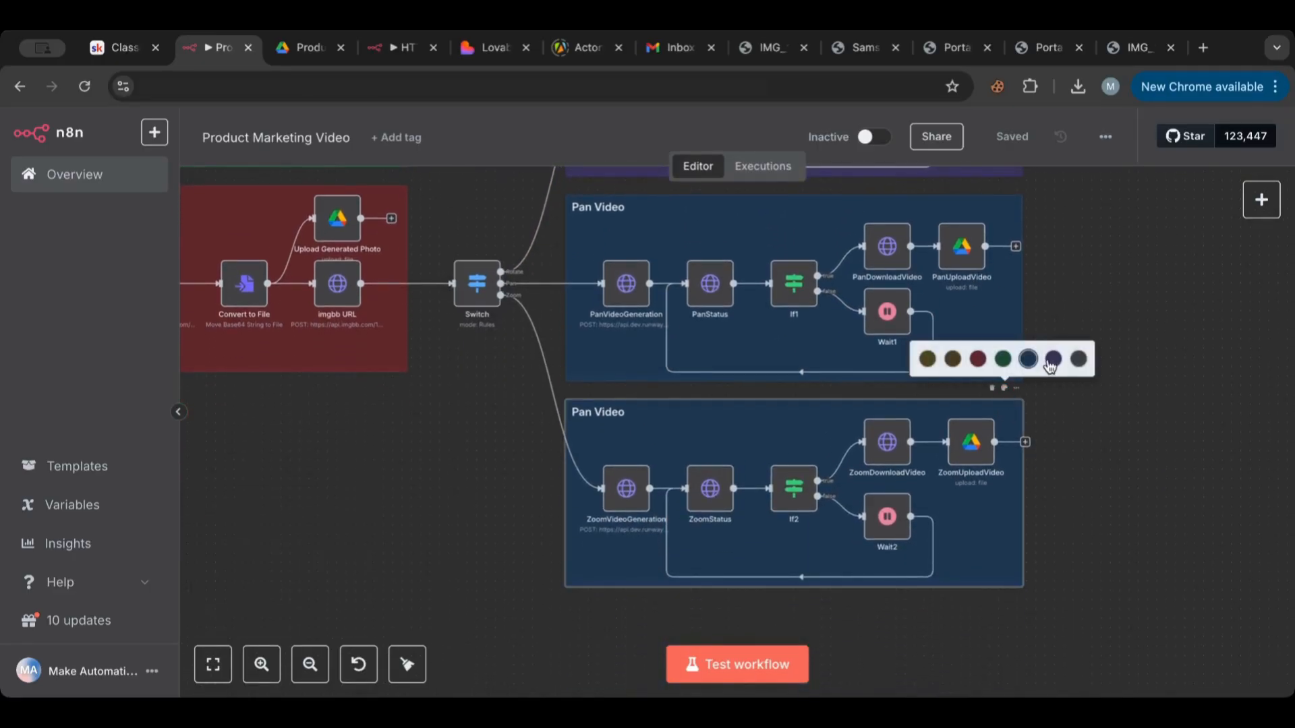
left_click(953, 360)
scroll(1127, 358, "up", 2)
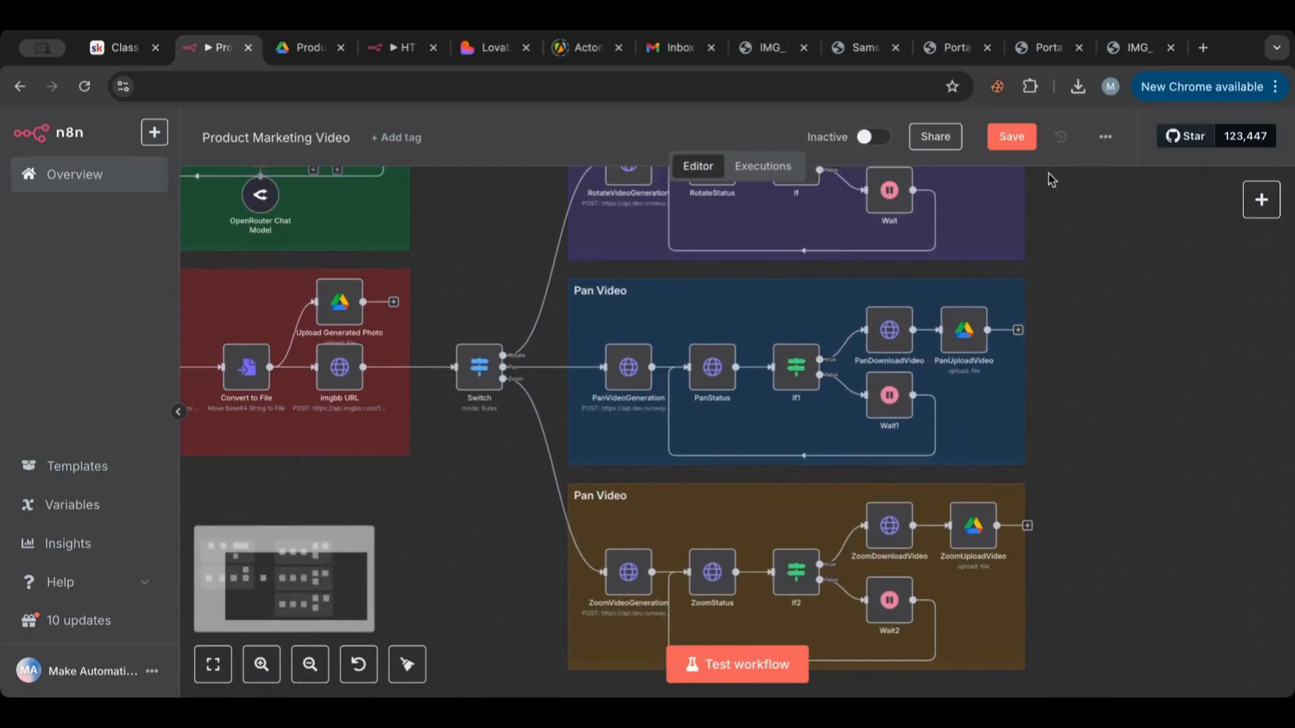
left_click(1013, 137)
scroll(886, 281, "up", 3)
scroll(885, 280, "up", 2)
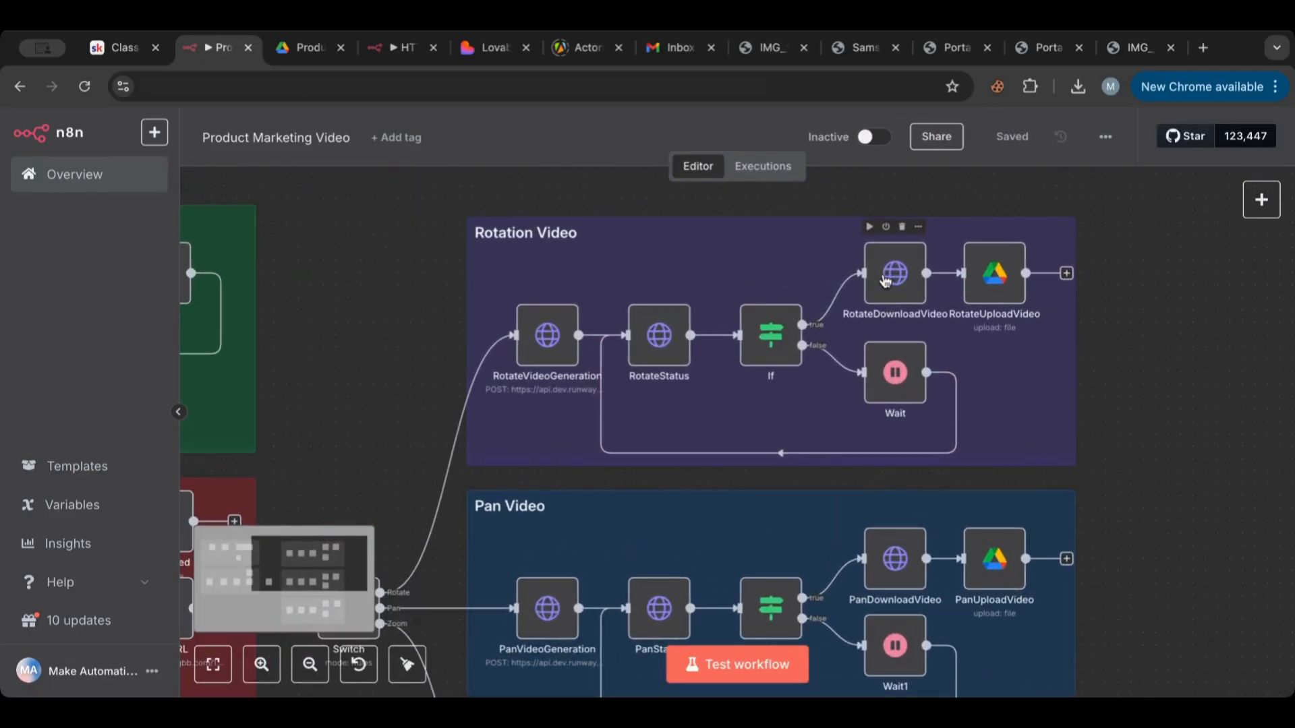
Look over the rotate, pan and zoom video branches, check the RotateVideoGeneration node's request settings, and return to the canvas.
scroll(843, 410, "down", 5)
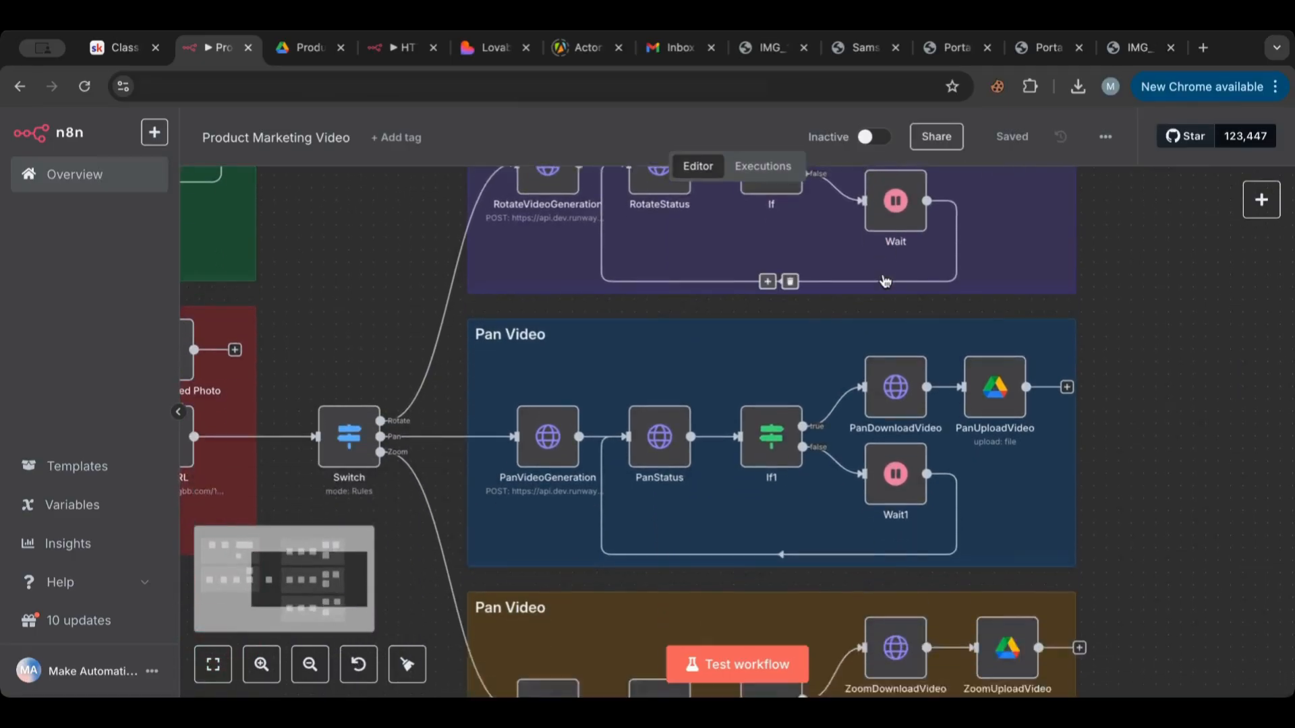
scroll(842, 410, "down", 5)
scroll(843, 410, "up", 12)
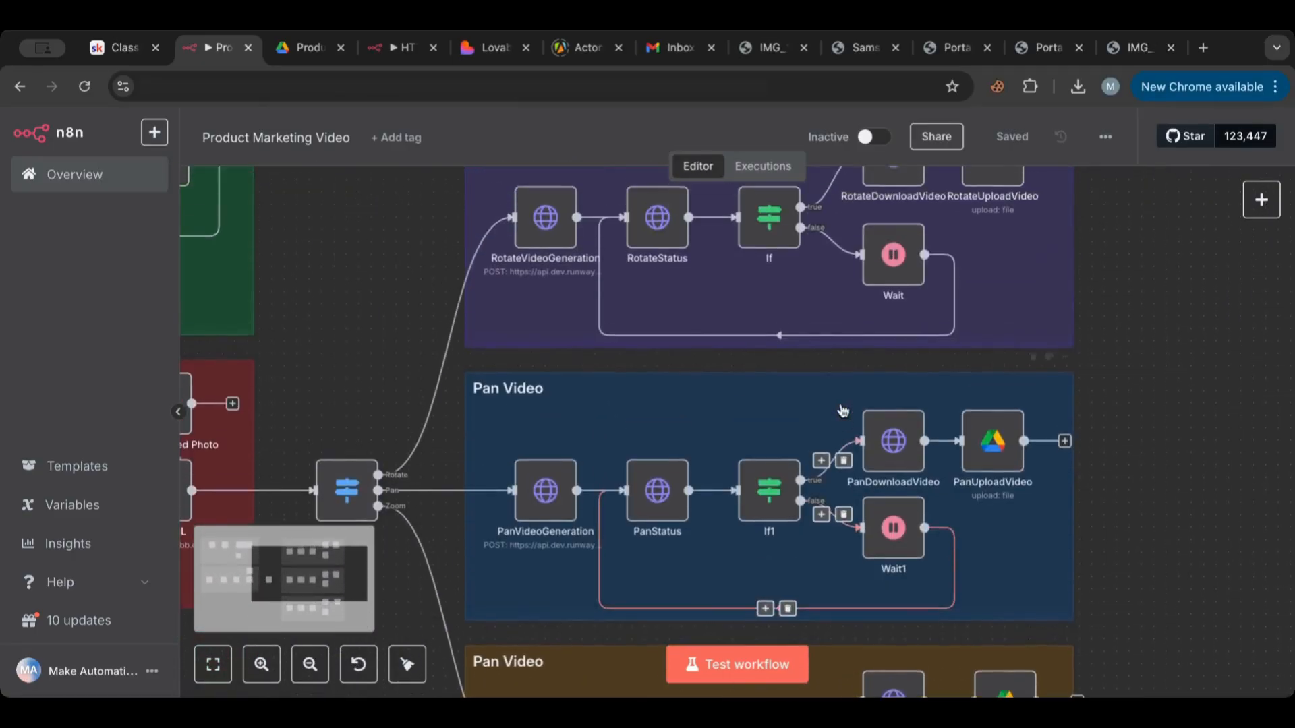
scroll(842, 410, "up", 2)
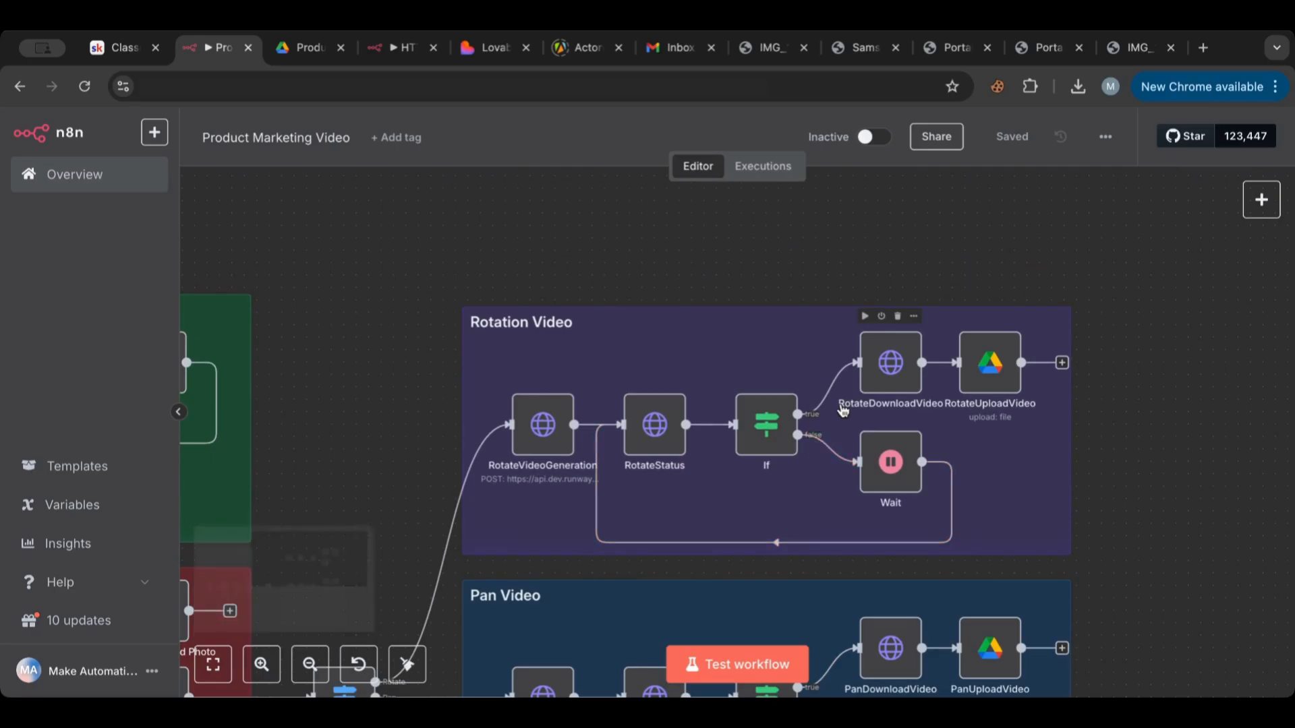
scroll(847, 391, "up", 4)
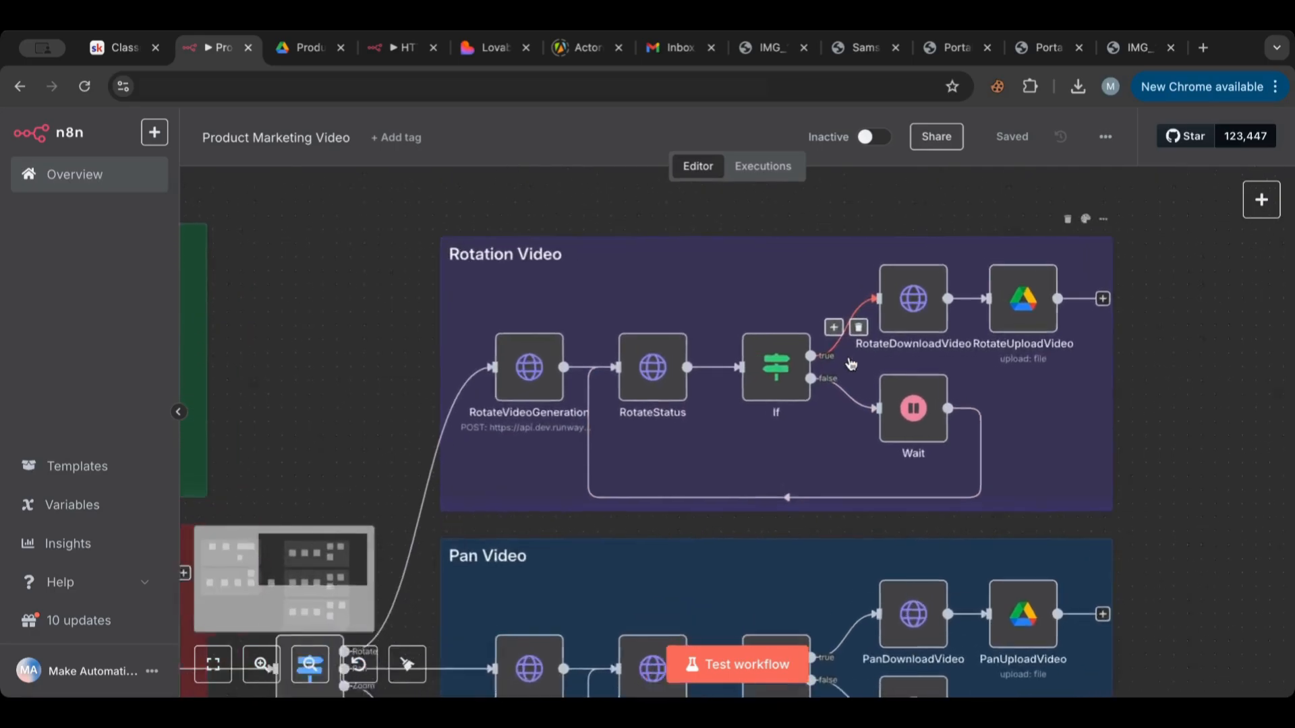
scroll(851, 364, "down", 2)
scroll(664, 374, "left", 2)
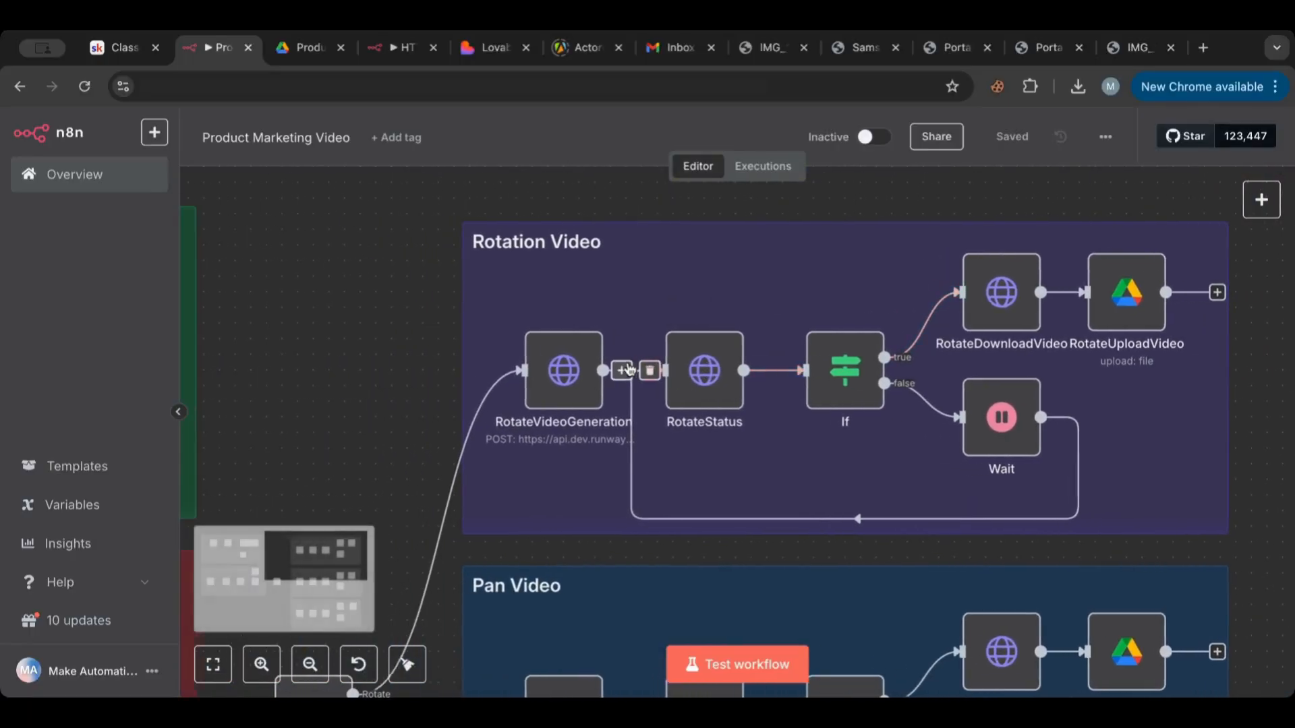
double_click(591, 379)
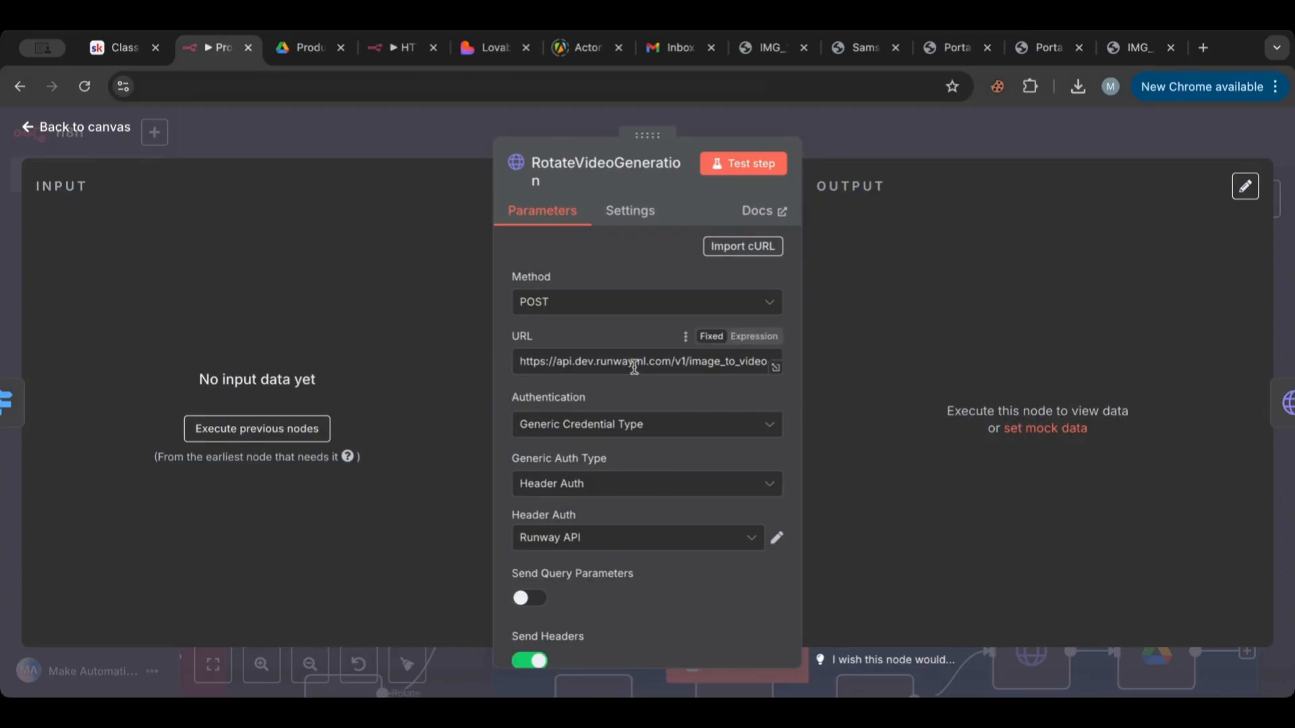
left_click(84, 128)
Trace the flow from imgbb URL through Switch, inspect the RotateVideoGeneration node's Runway API header credential, and return to the canvas.
scroll(487, 550, "up", 3)
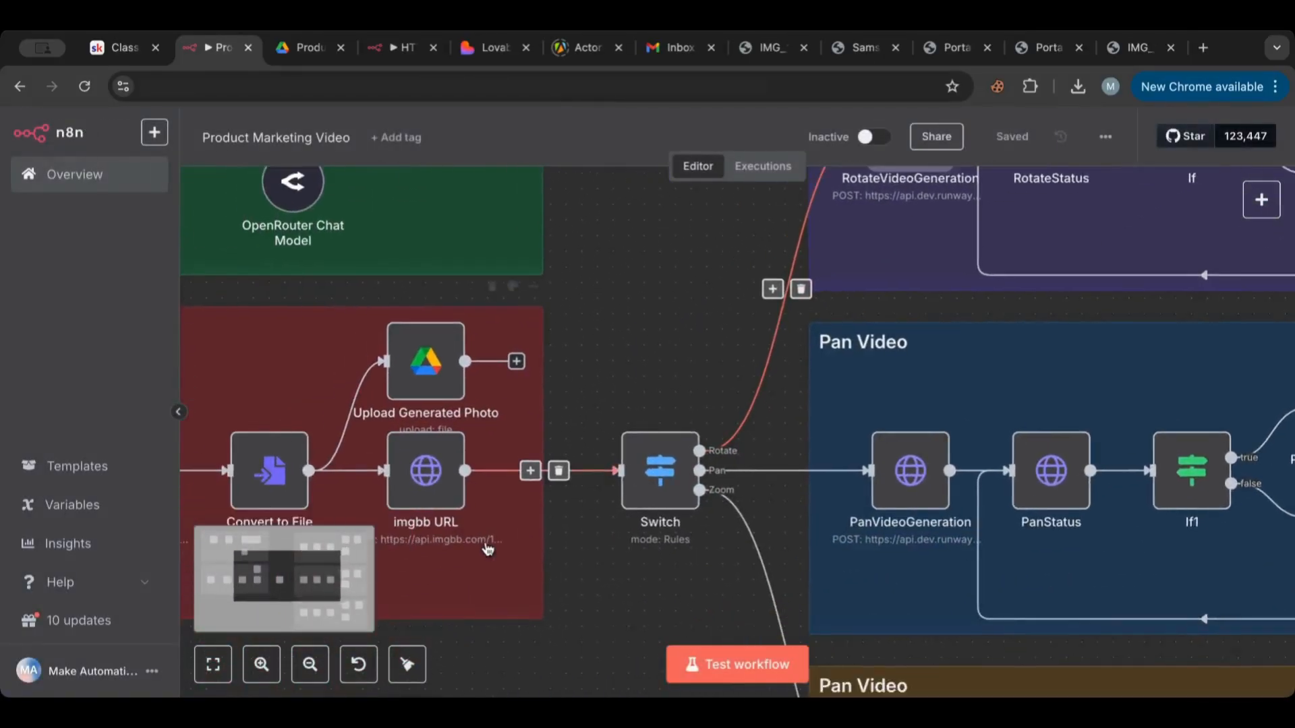
scroll(487, 549, "left", 1)
scroll(488, 550, "down", 1)
scroll(532, 373, "up", 5)
scroll(532, 373, "right", 4)
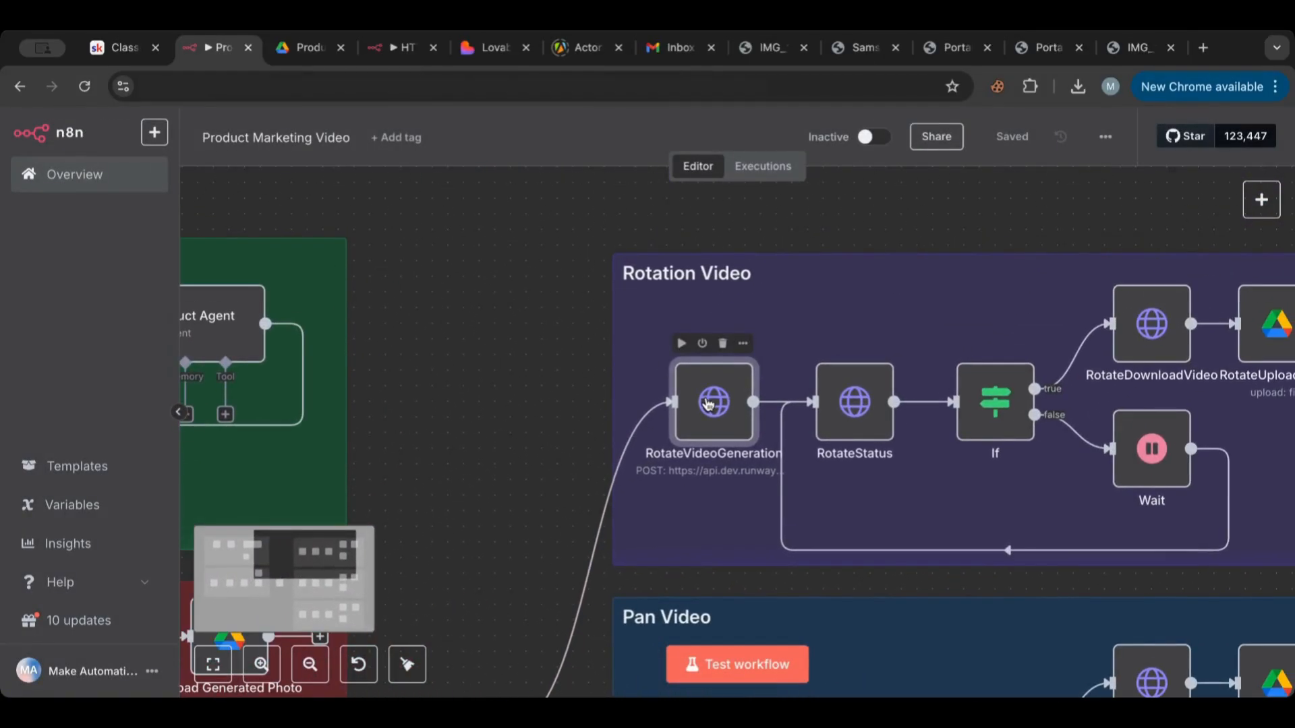
double_click(708, 404)
scroll(677, 445, "down", 2)
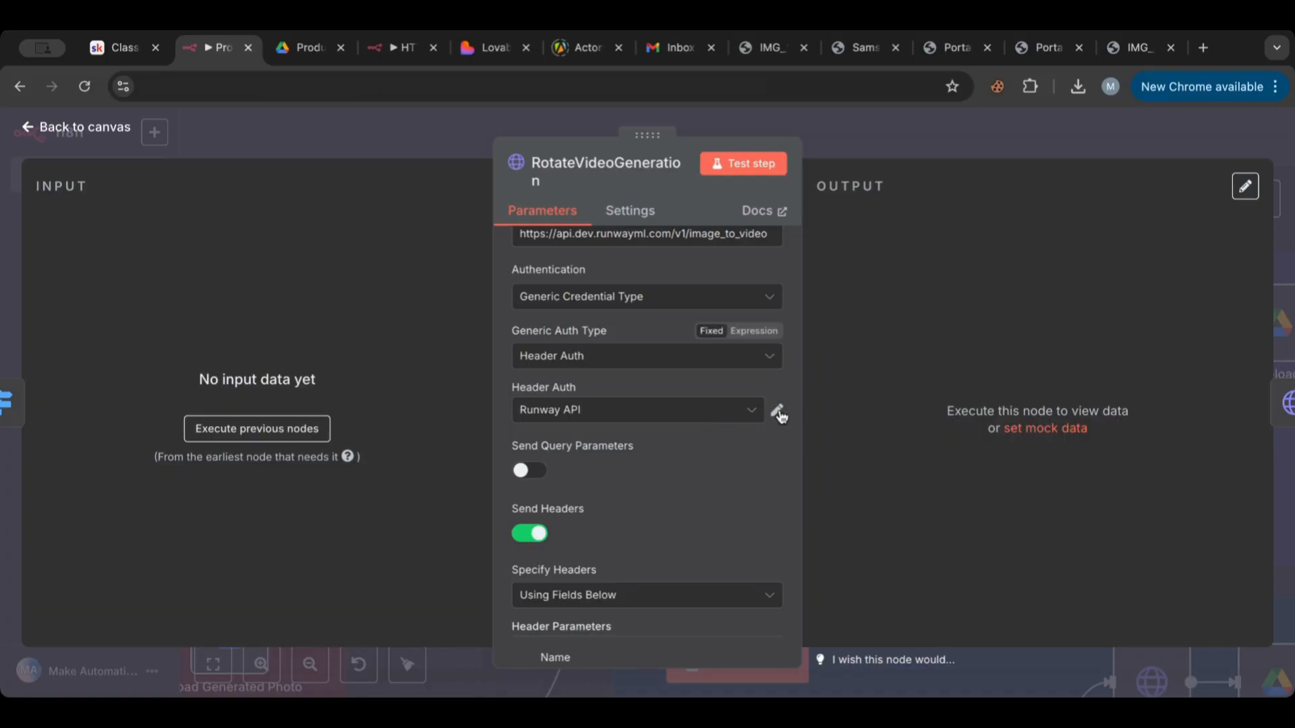
left_click(778, 411)
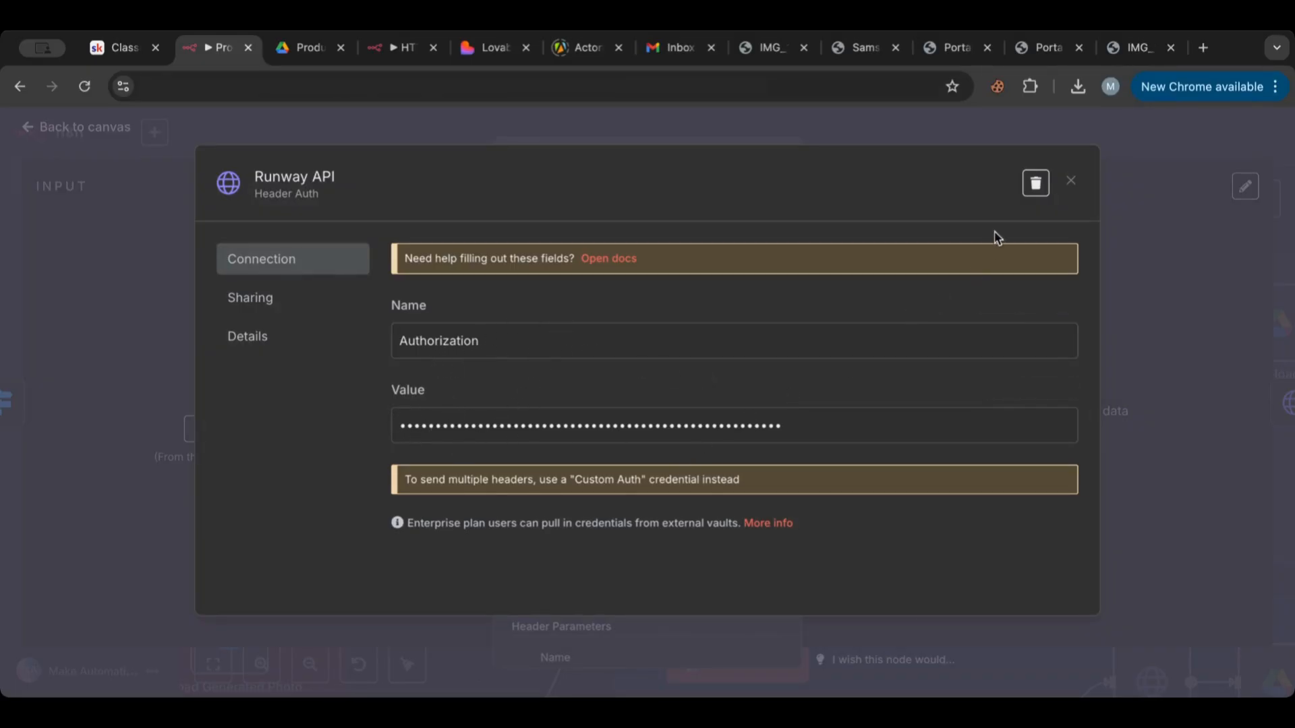
left_click(1070, 183)
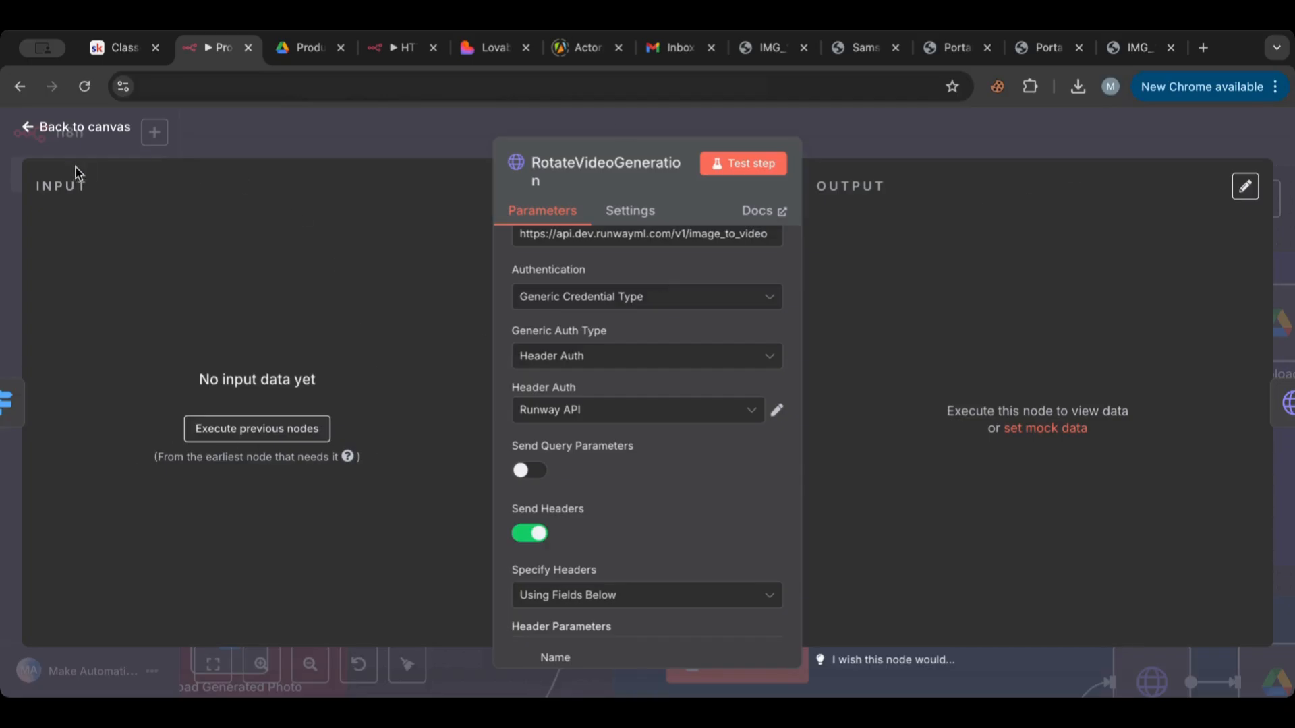
left_click(64, 131)
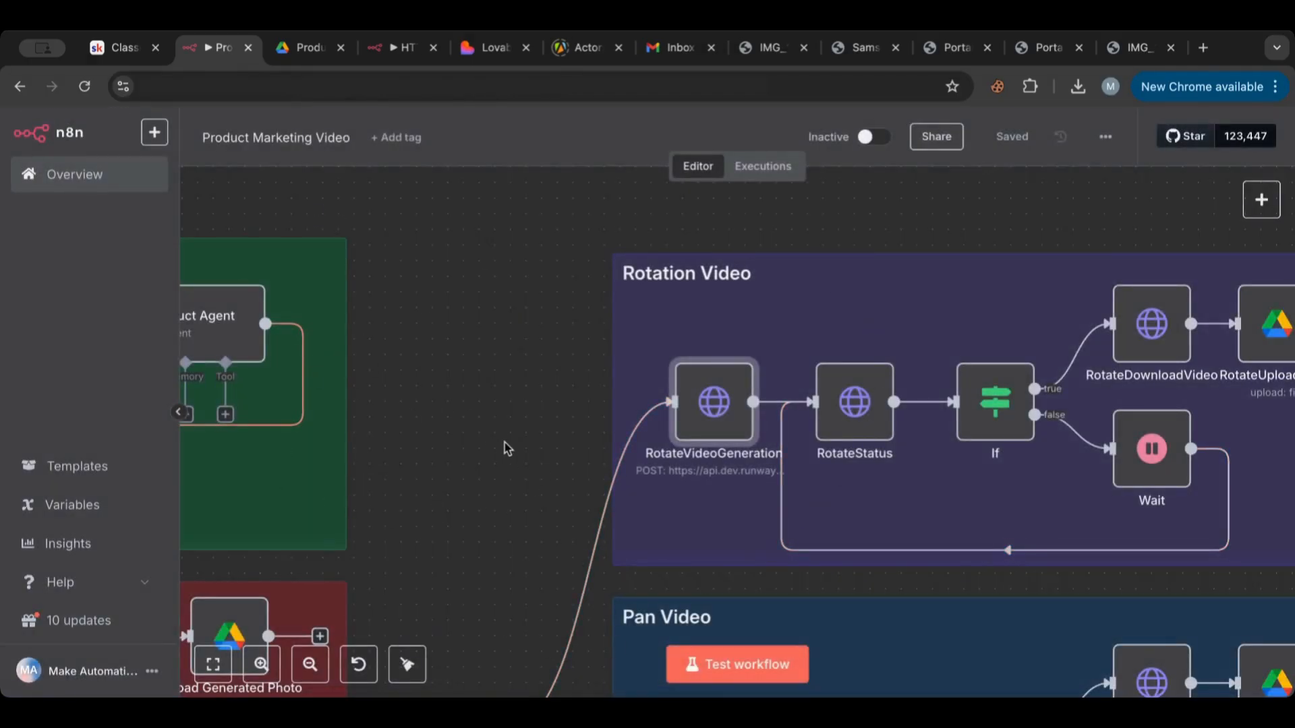
Reopen the RotateVideoGeneration node and examine its header parameters and the promptImage body parameter's name and expression.
scroll(507, 449, "down", 2)
scroll(507, 449, "down", 5)
scroll(507, 448, "right", 3)
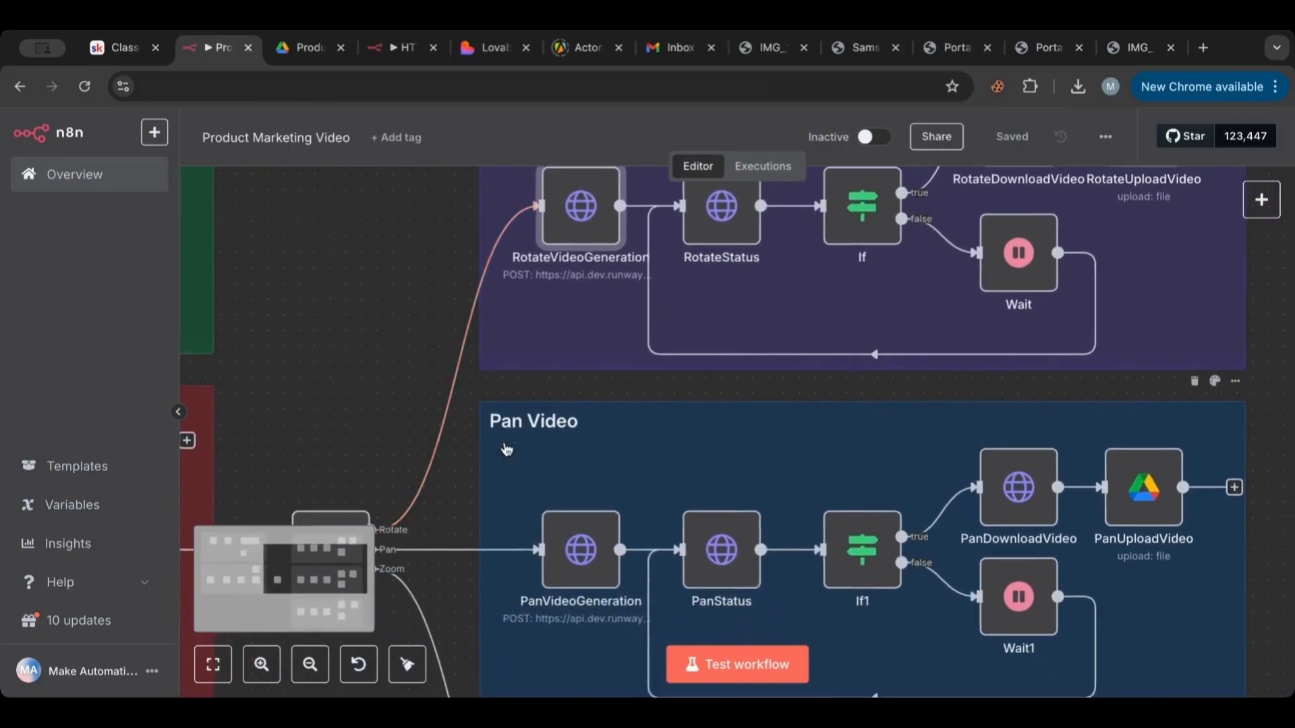
scroll(507, 448, "up", 4)
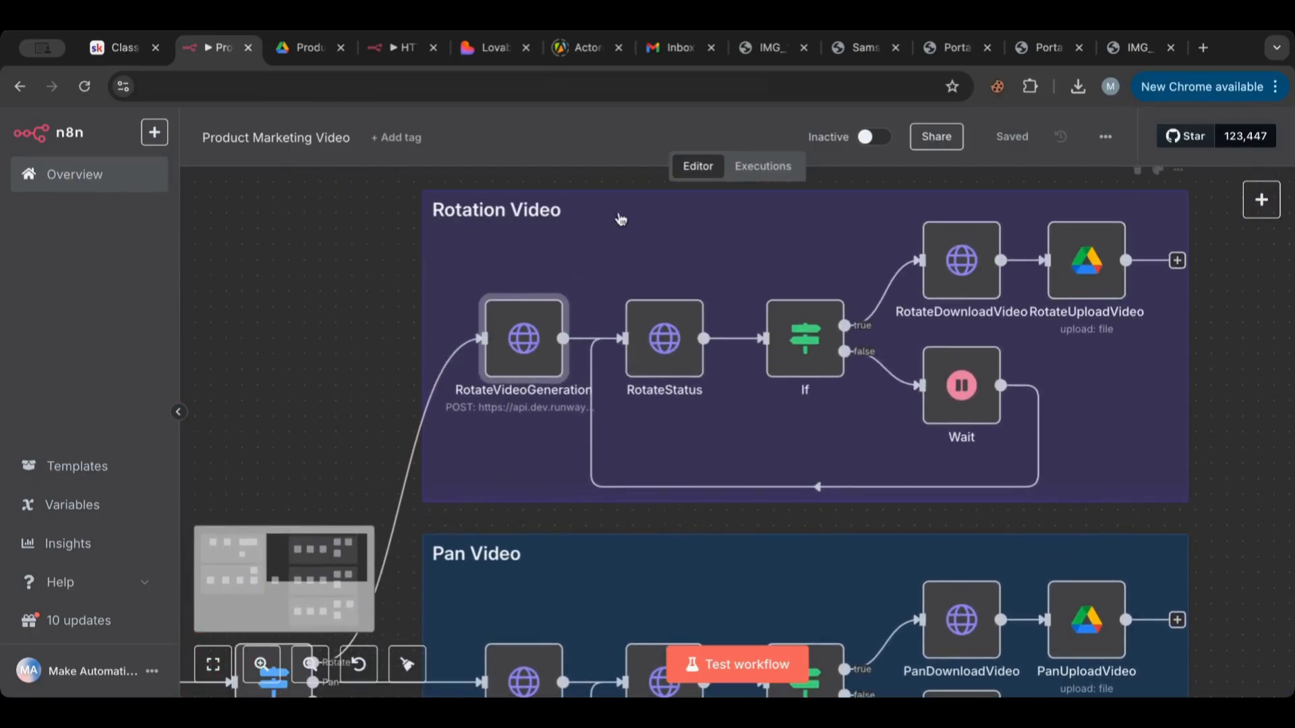
double_click(540, 354)
scroll(577, 496, "down", 10)
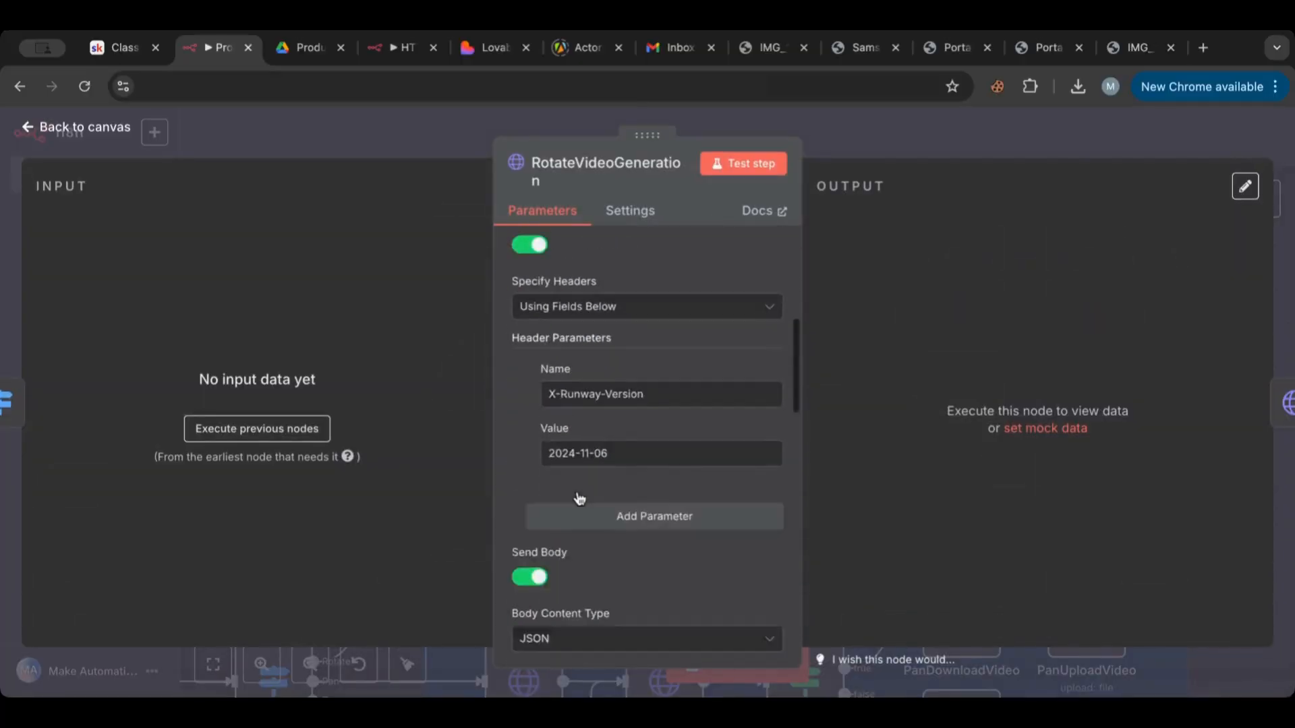
scroll(578, 496, "up", 2)
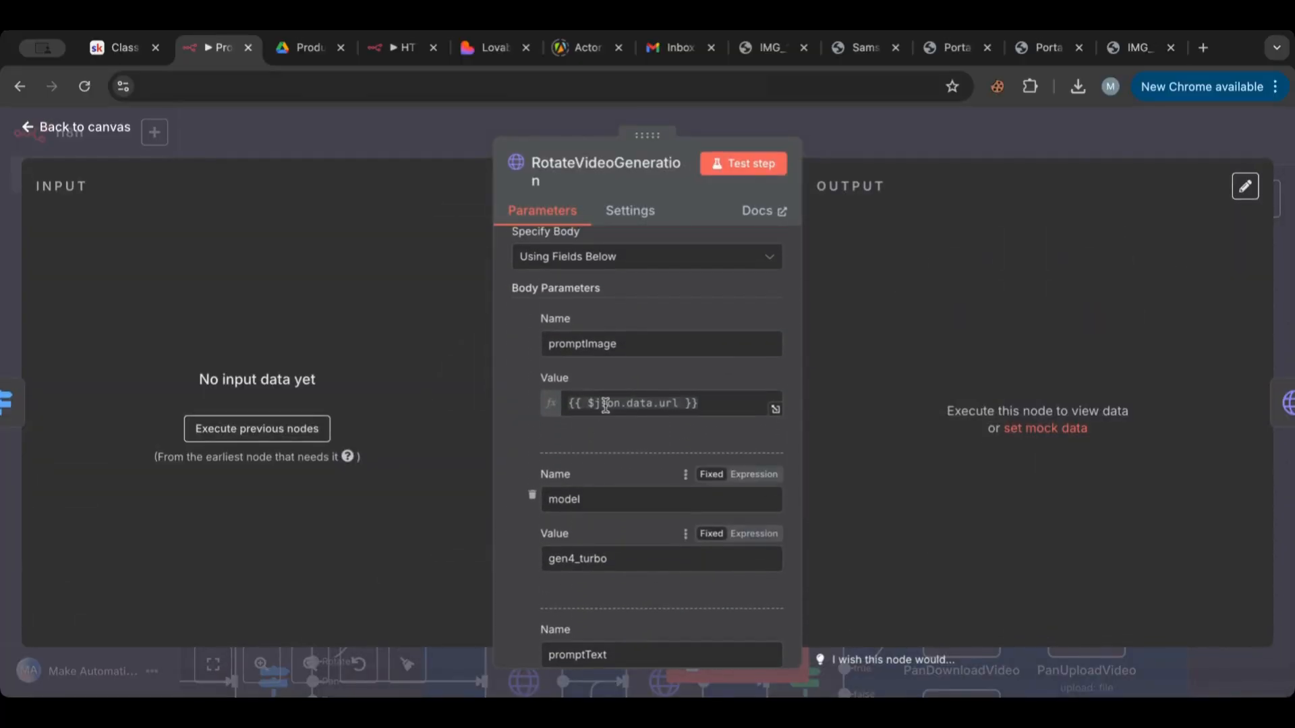
left_click_drag(644, 346, 502, 350)
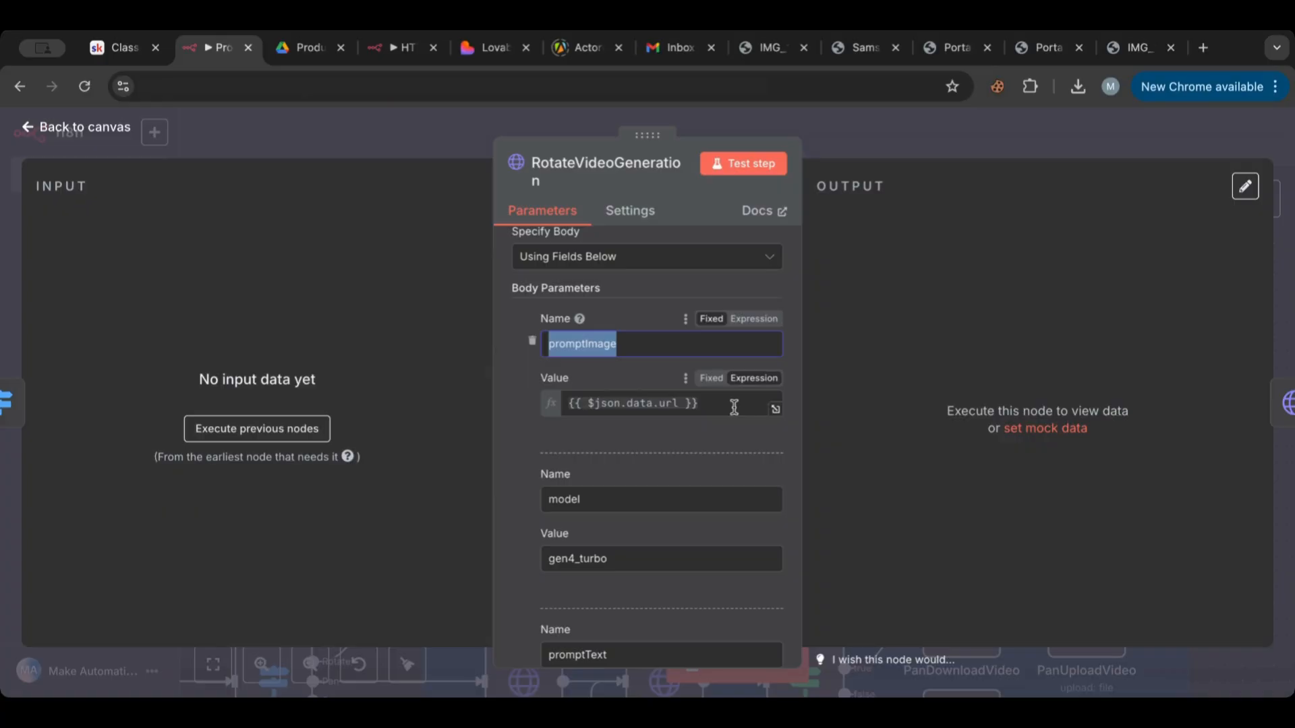
left_click_drag(733, 407, 451, 387)
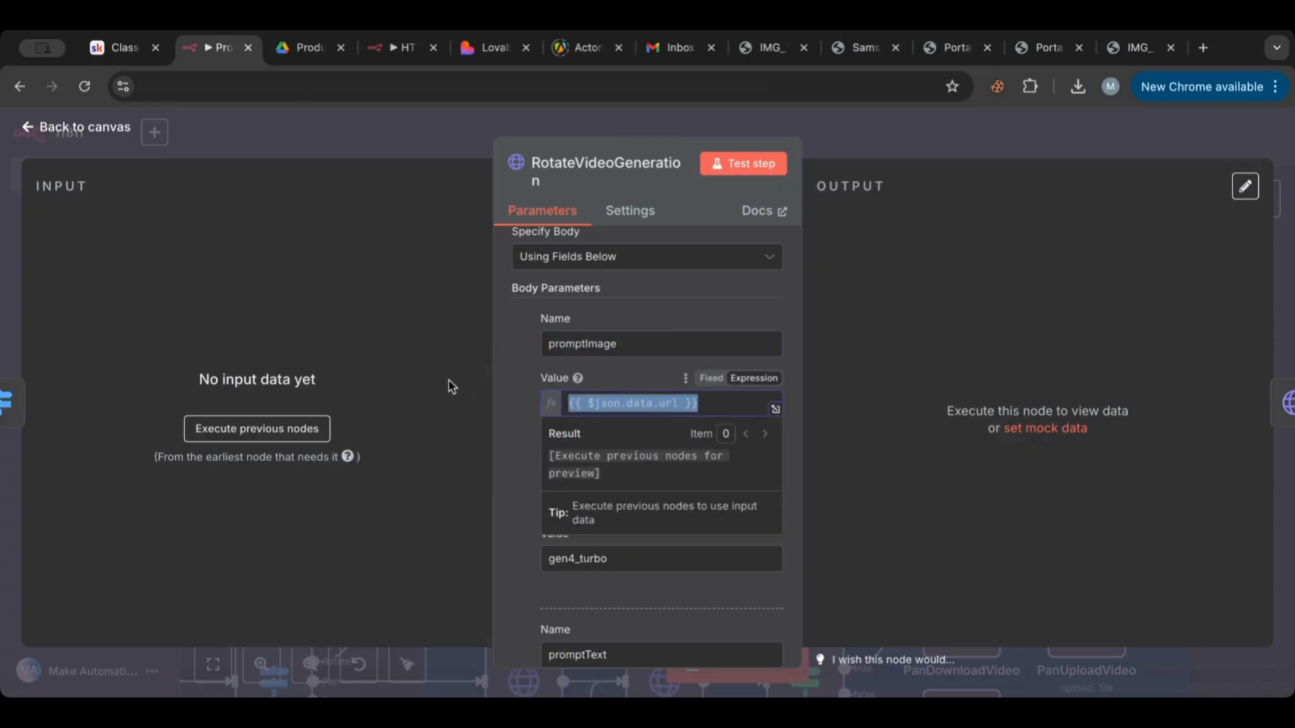
left_click(512, 373)
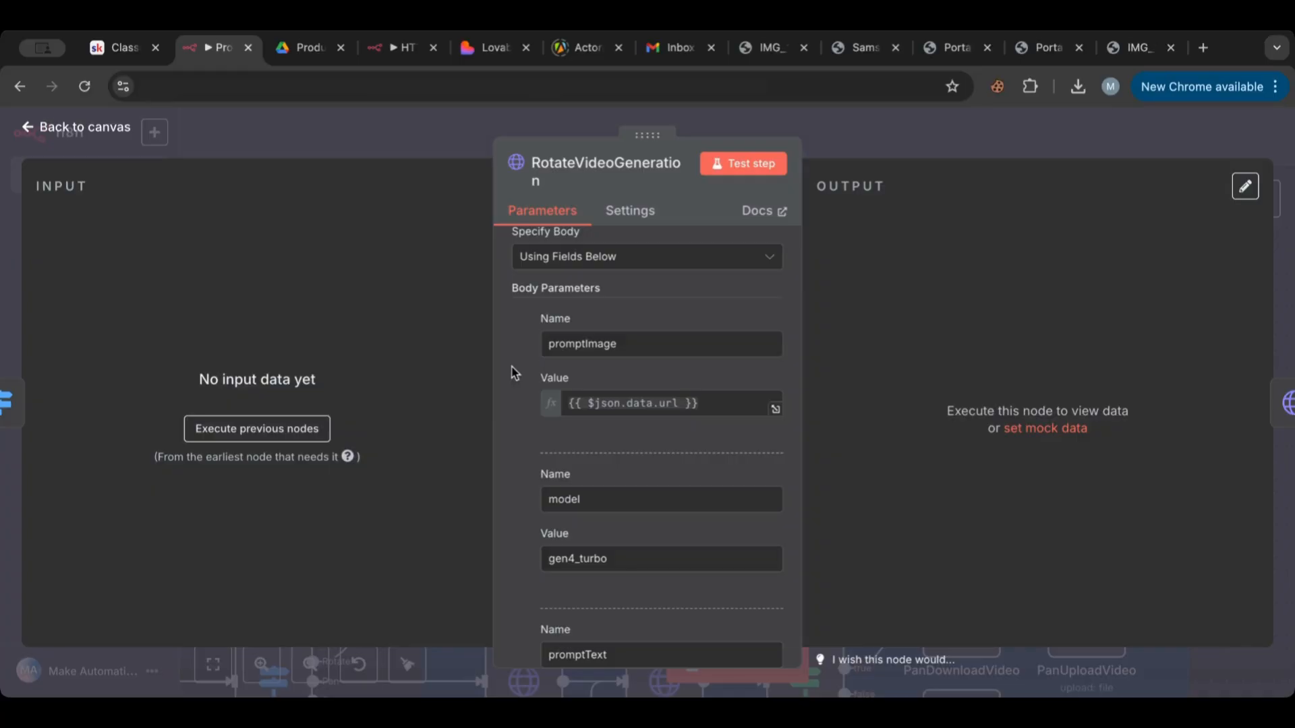
Review the model value and read the full promptText expression in the RotateVideoGeneration node's body parameters.
scroll(515, 371, "down", 2)
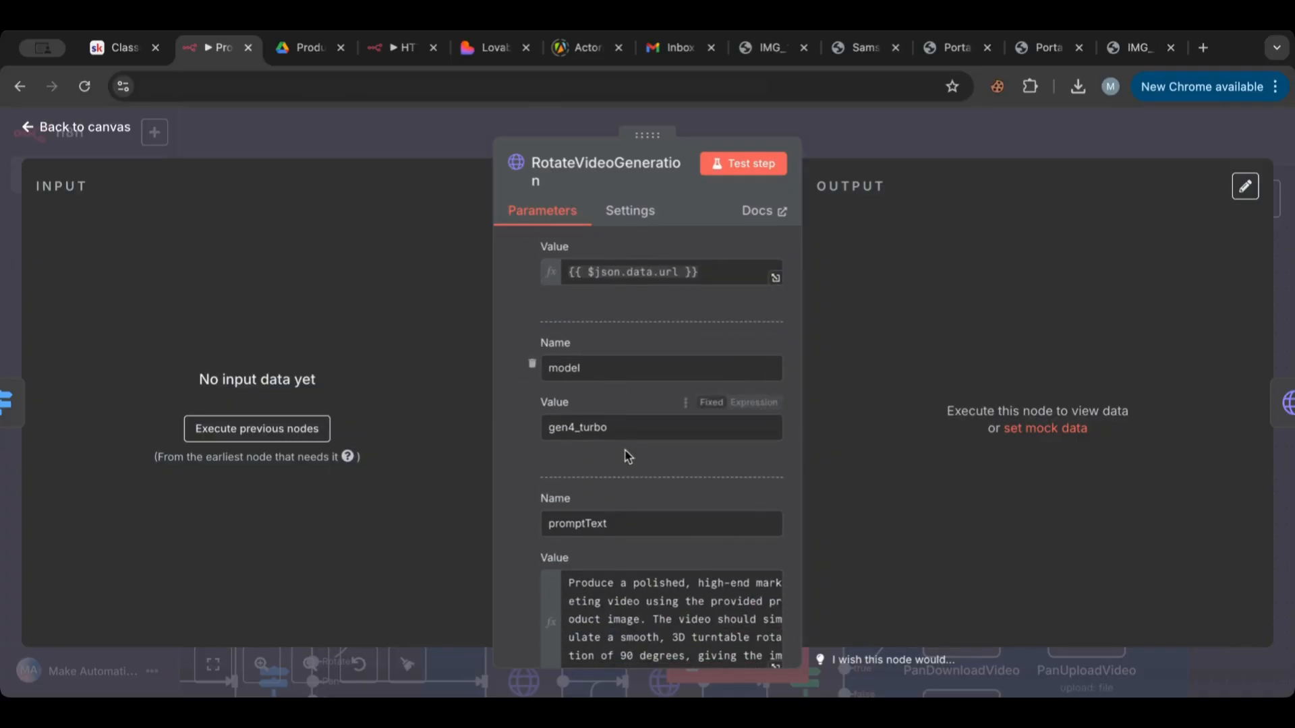
left_click(617, 431)
double_click(617, 431)
scroll(519, 512, "down", 2)
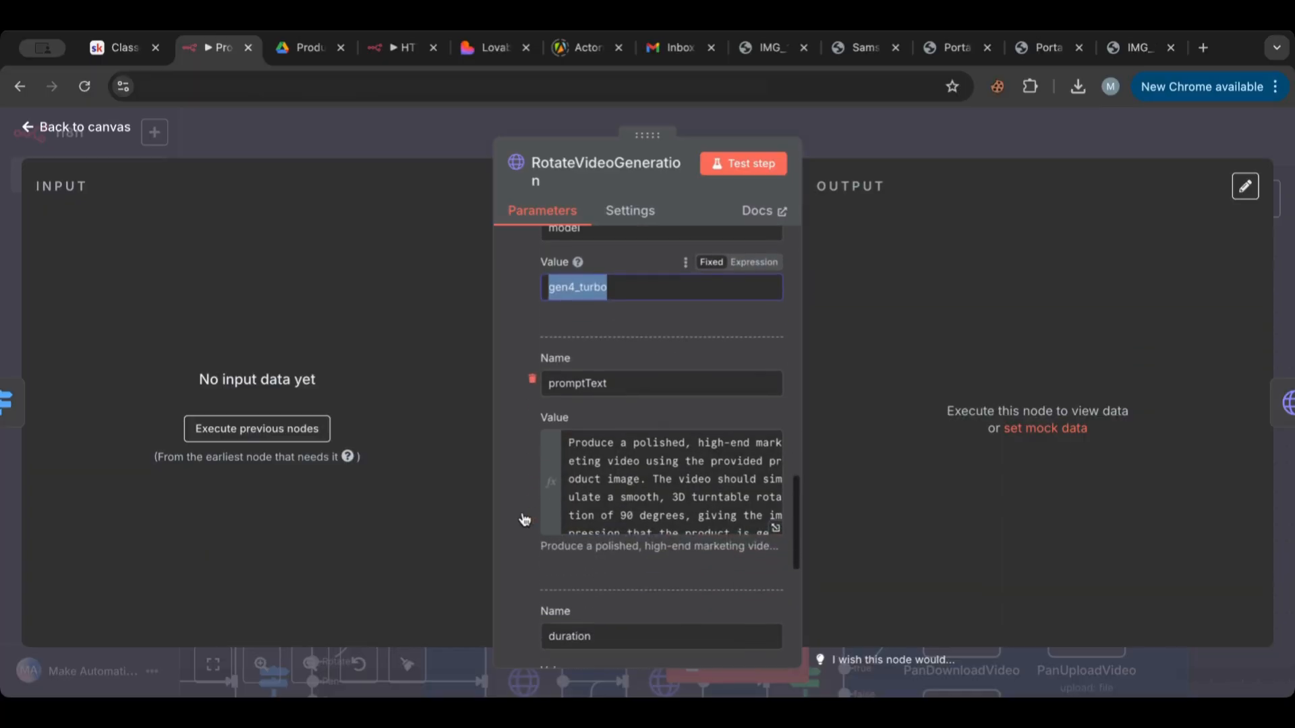
left_click(775, 525)
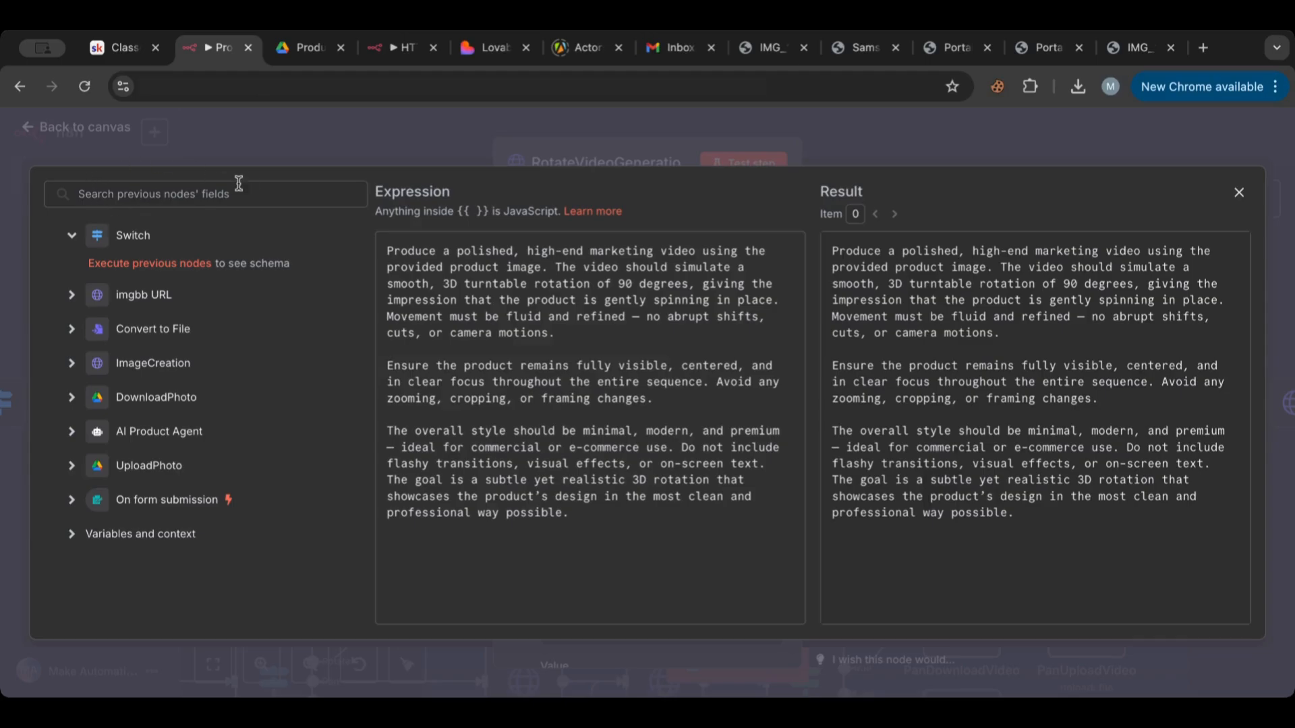
left_click(261, 152)
scroll(640, 472, "down", 5)
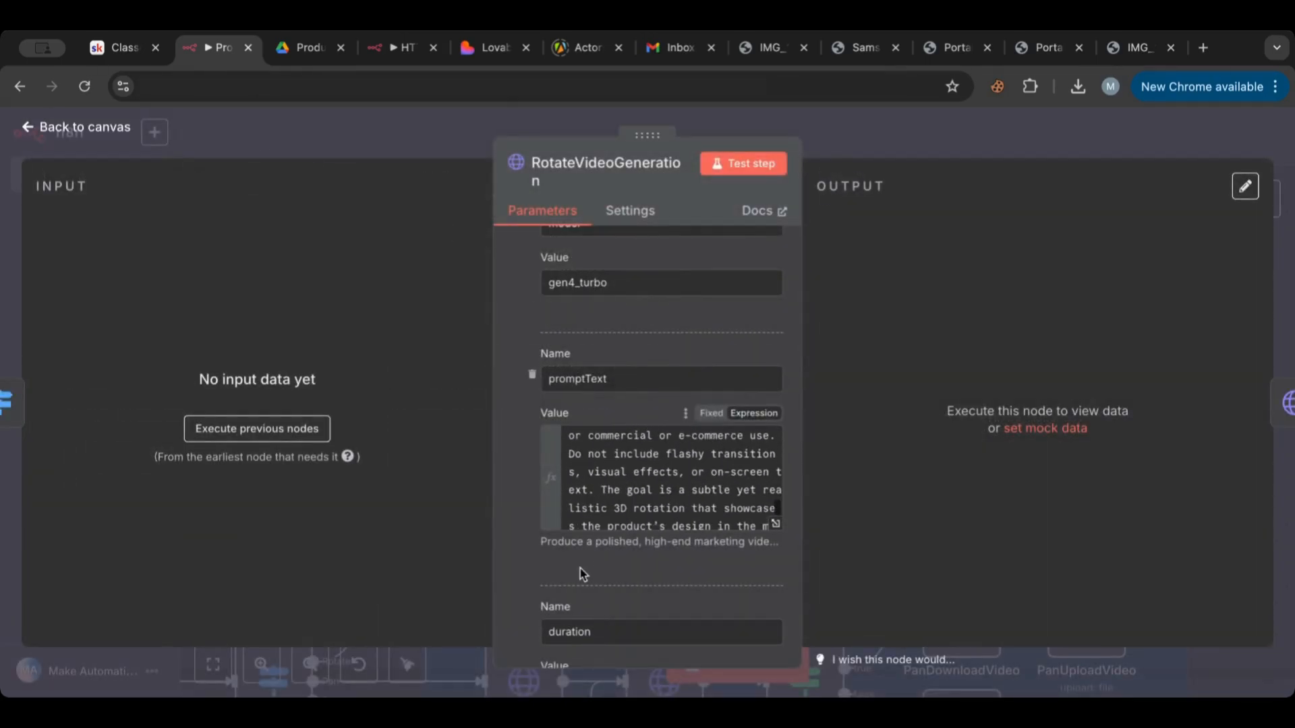
Check the duration and ratio body parameters of the RotateVideoGeneration node and return to the canvas.
scroll(581, 574, "down", 4)
left_click_drag(578, 465, 485, 465)
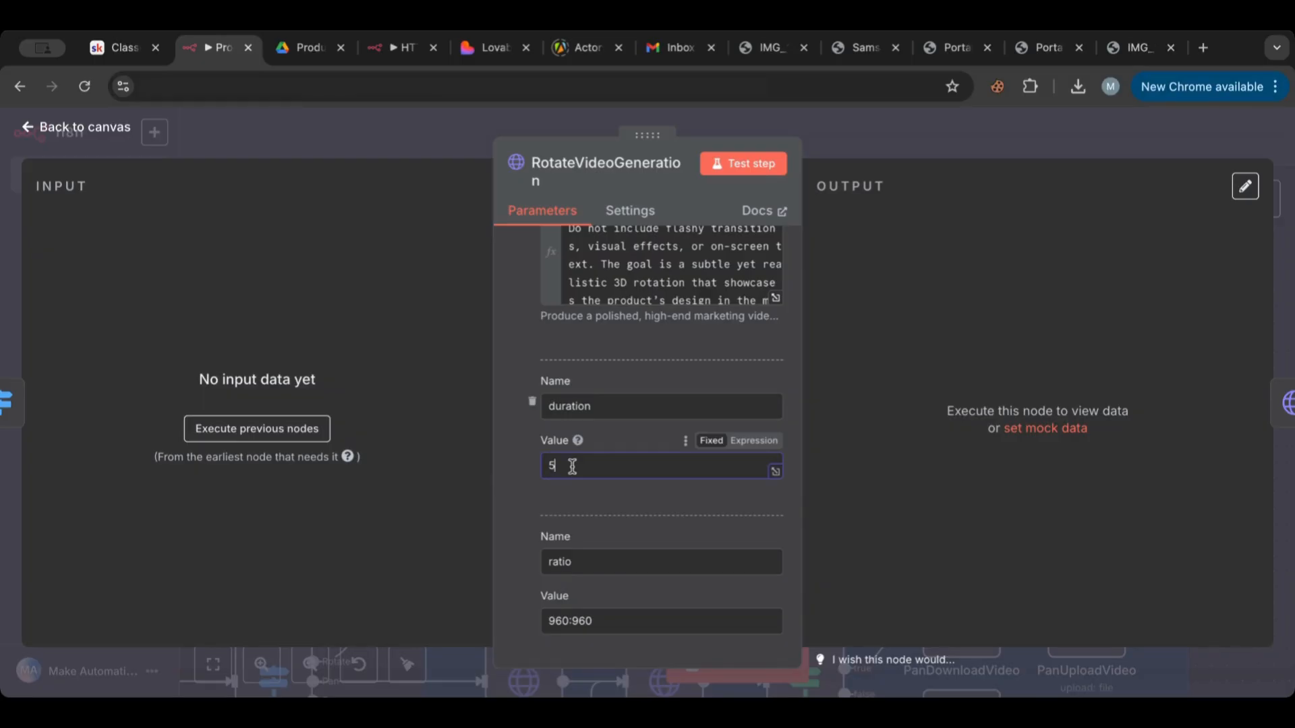
scroll(571, 465, "down", 2)
left_click_drag(607, 519, 470, 525)
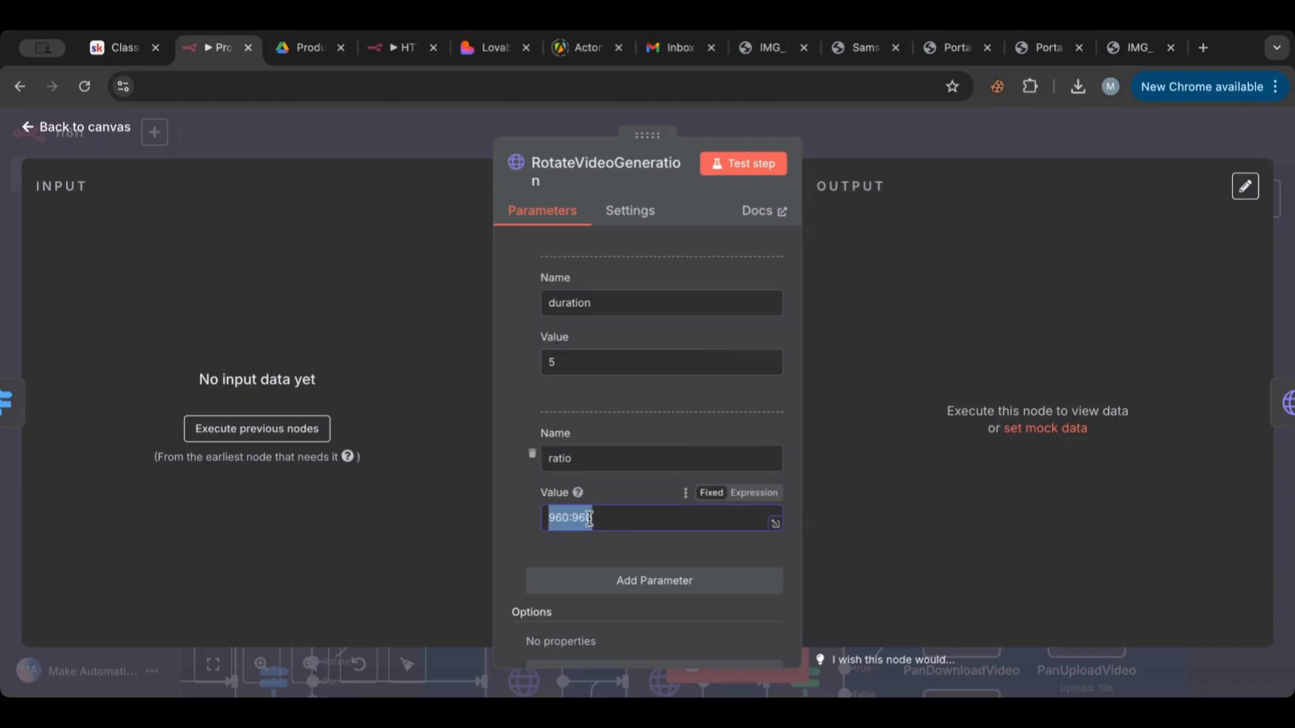
scroll(563, 326, "up", 10)
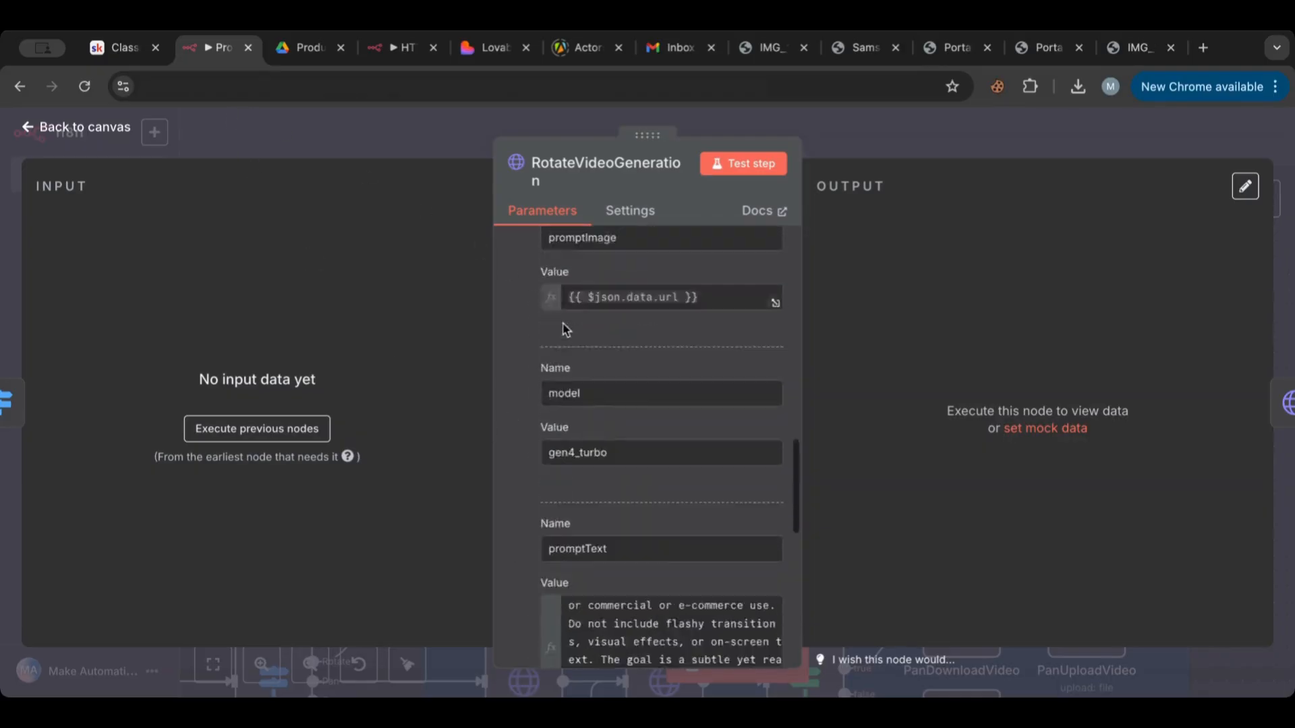
left_click(91, 134)
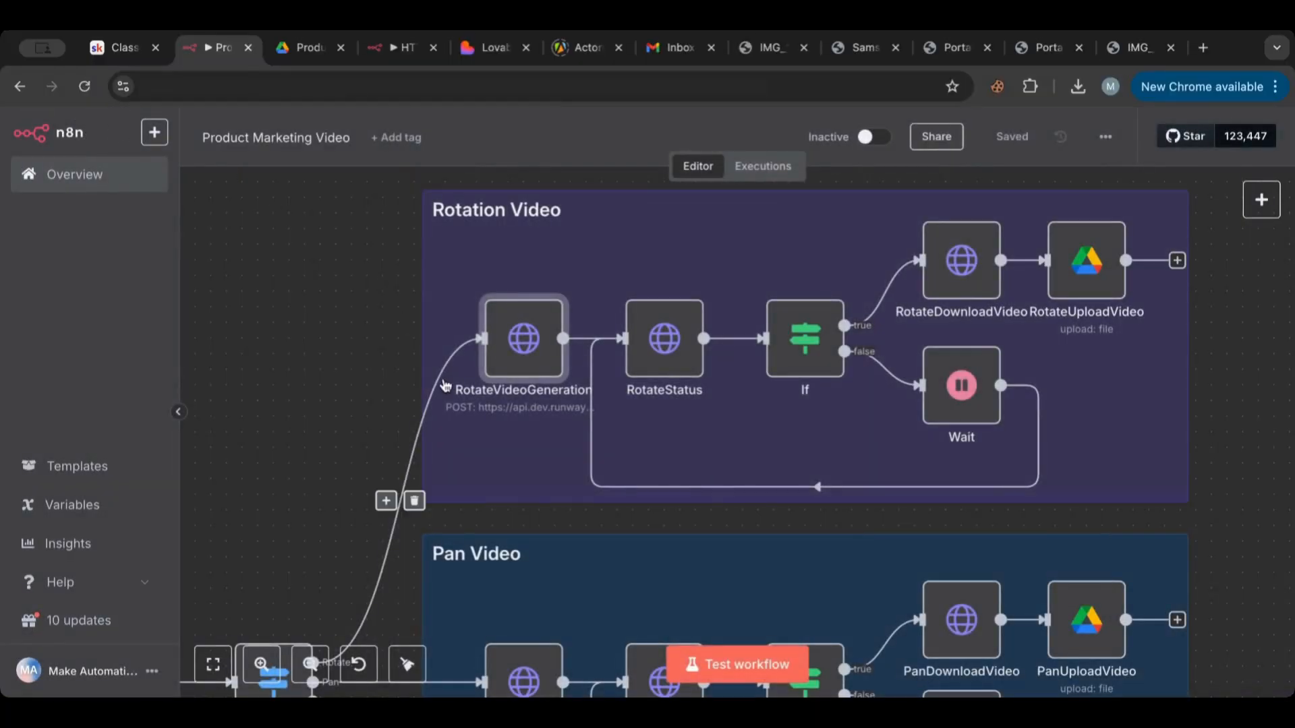
Compare the request settings of the RotateStatus and RotateVideoGeneration nodes, returning to the canvas after each.
double_click(669, 363)
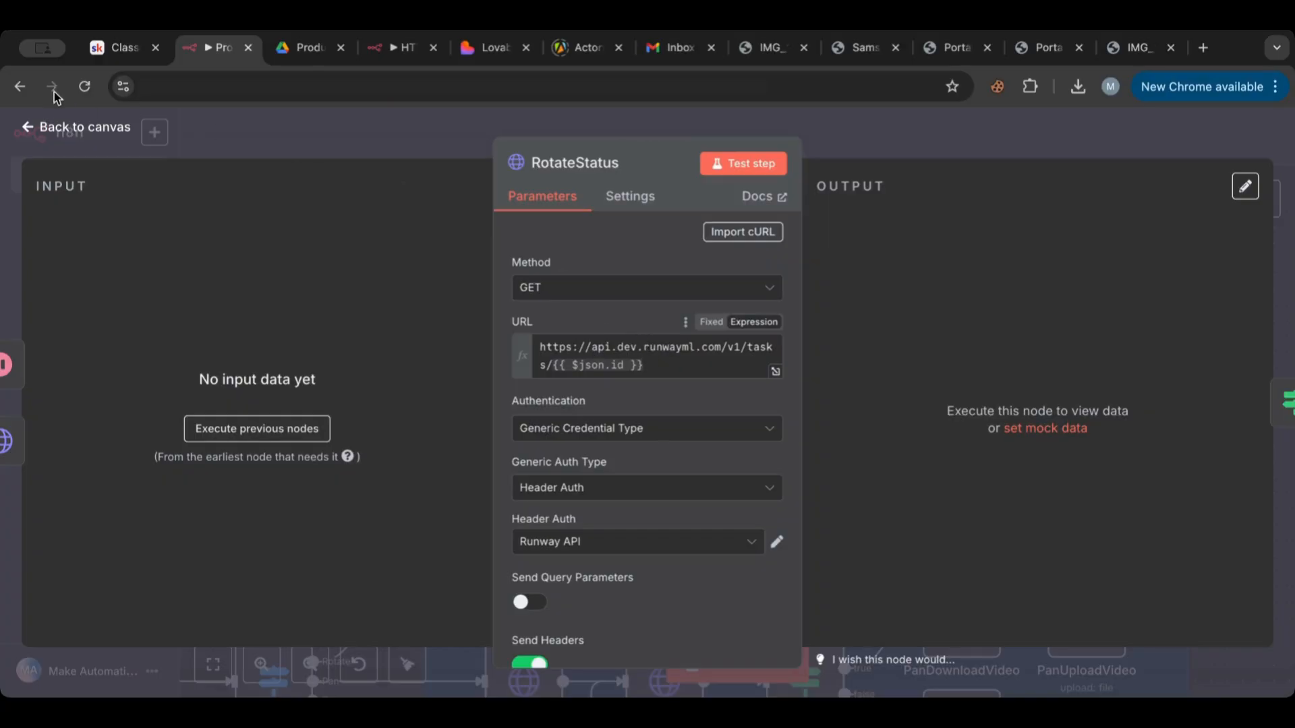
left_click(69, 130)
double_click(520, 344)
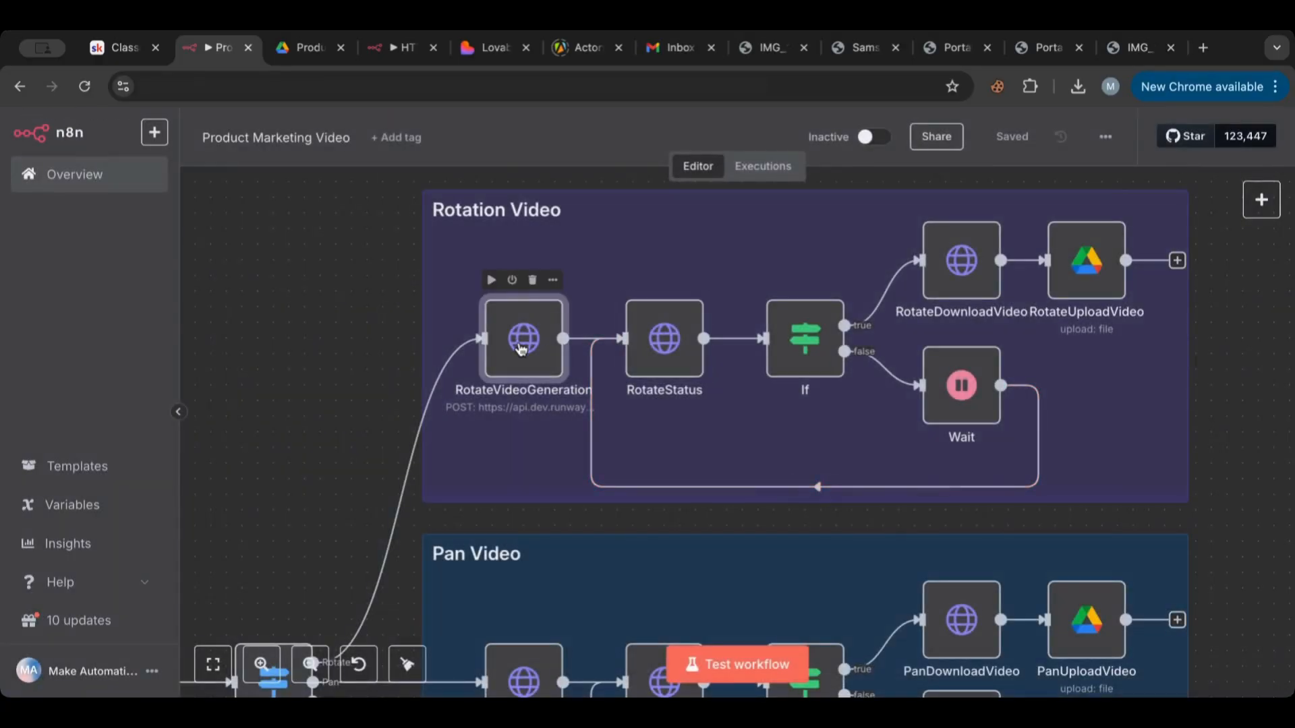
left_click(70, 118)
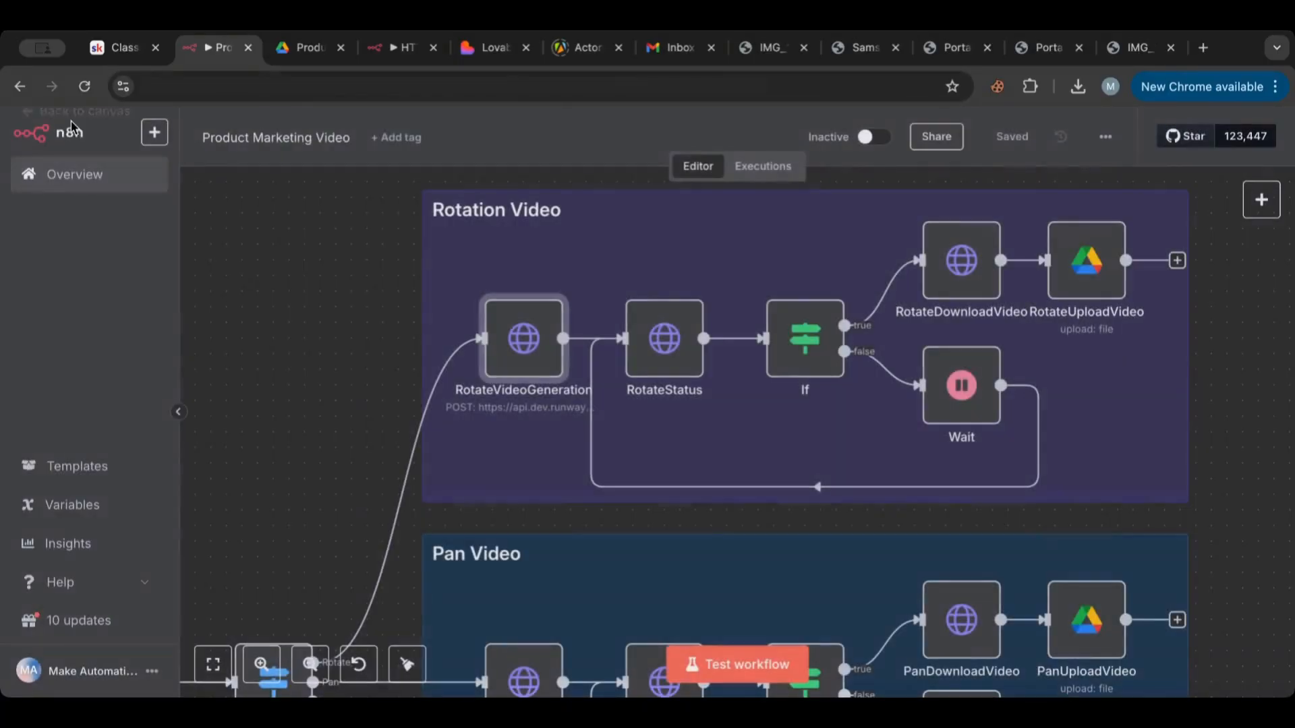
double_click(520, 337)
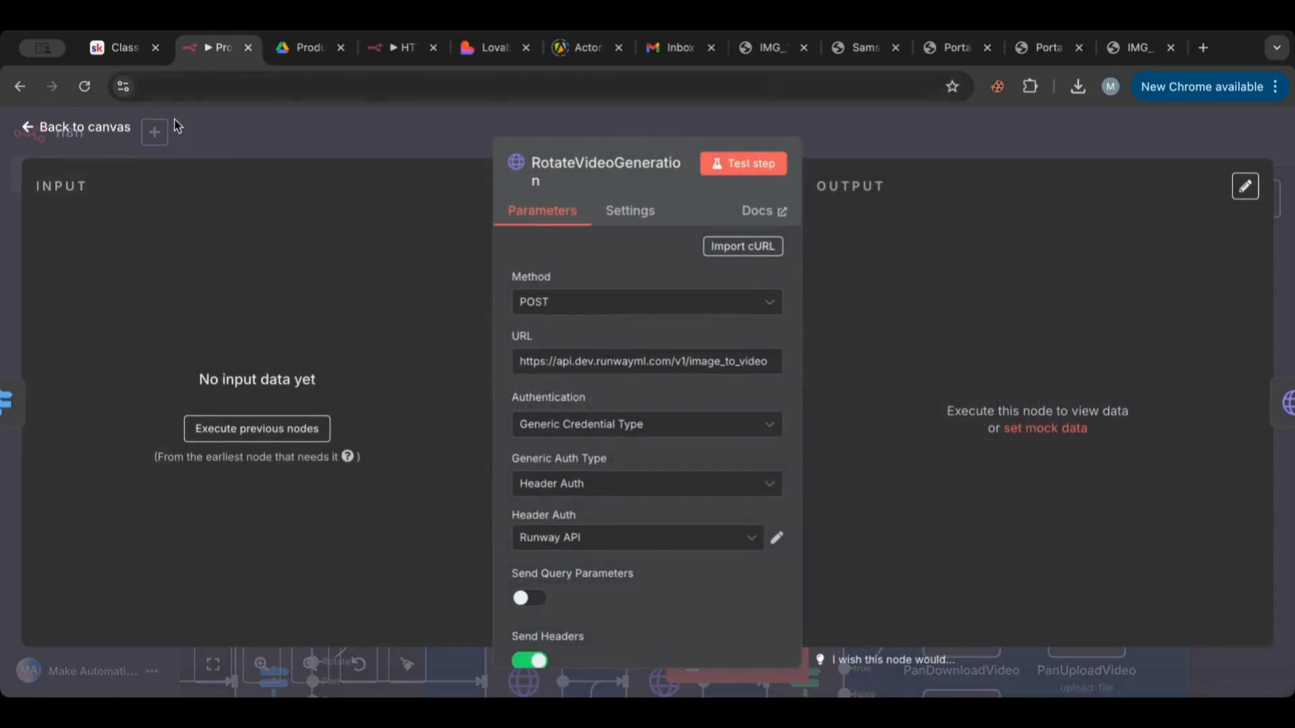
left_click(74, 128)
Examine the RotateStatus node's task URL, Runway API authentication and X-Runway-Version header parameter.
double_click(678, 370)
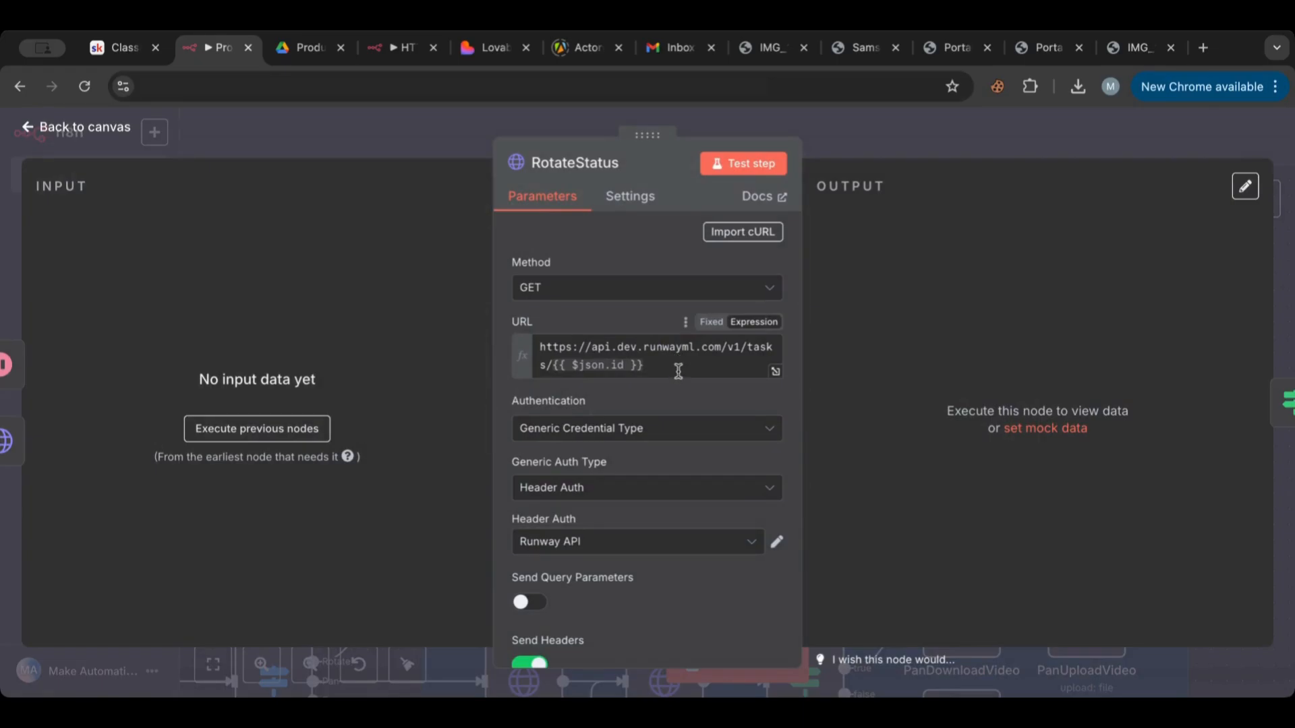
scroll(677, 369, "down", 5)
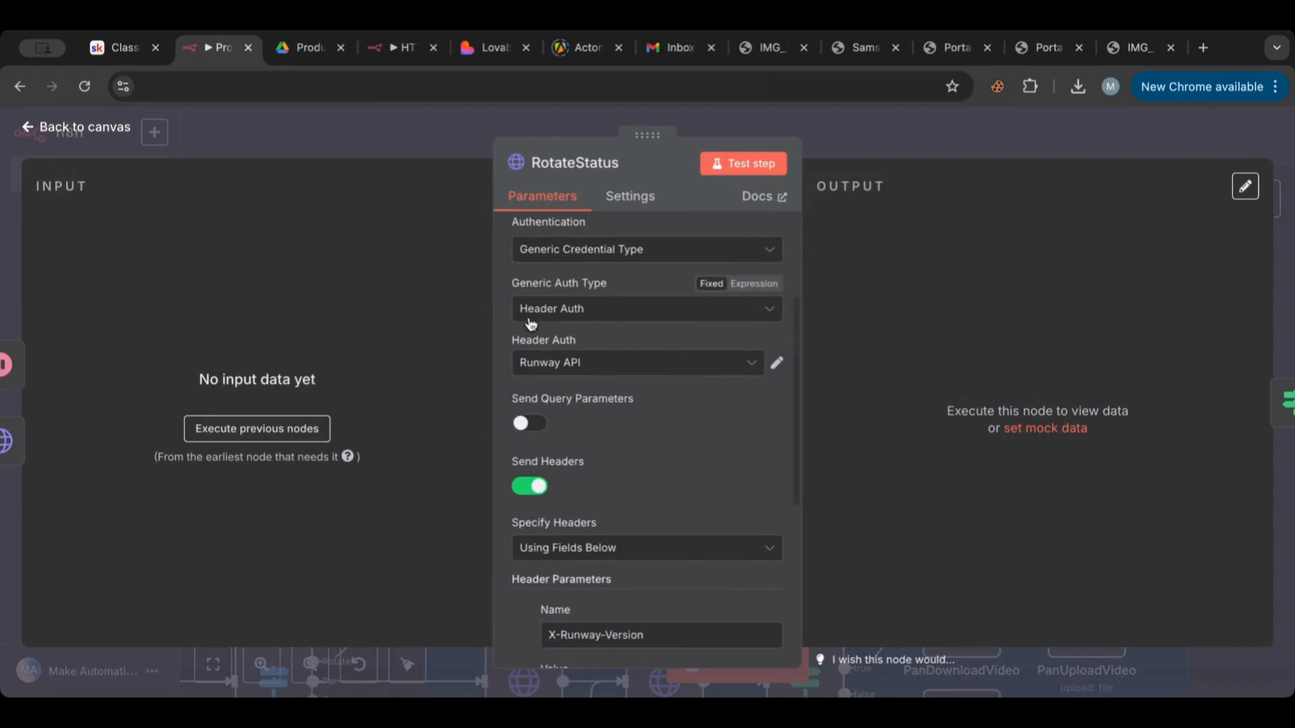
scroll(607, 398, "down", 5)
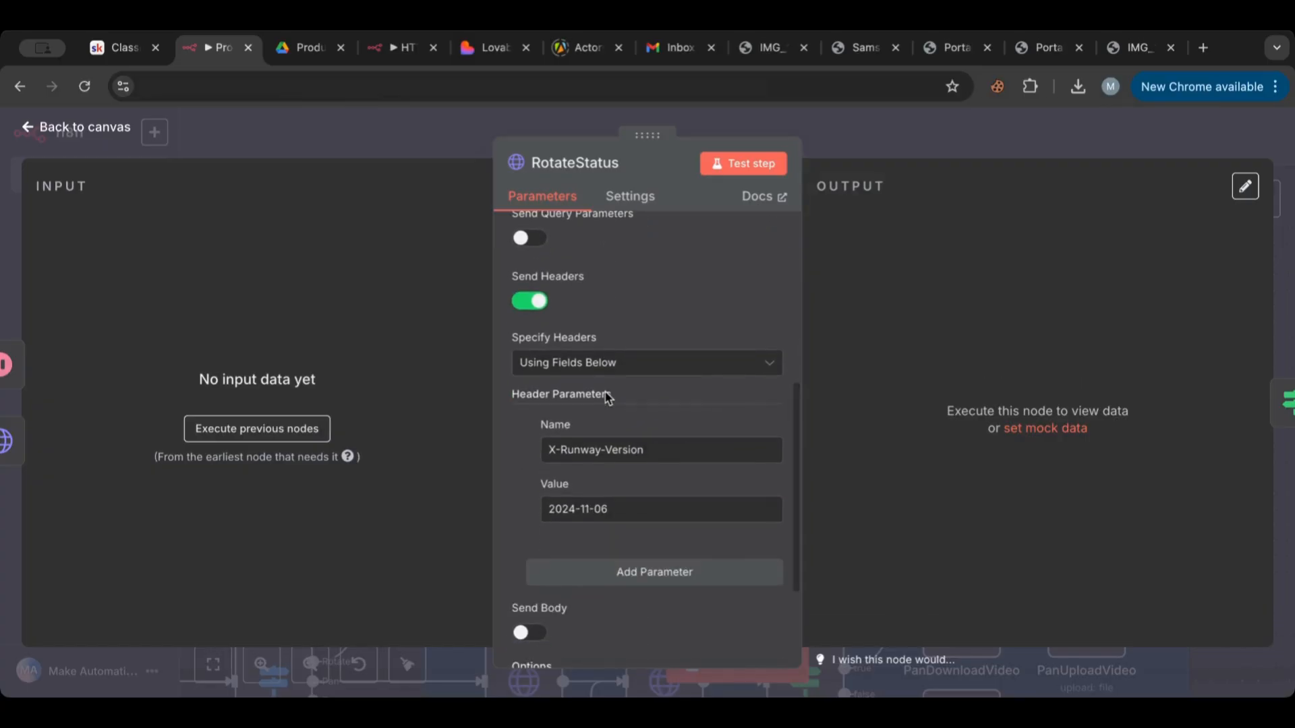
scroll(607, 397, "up", 10)
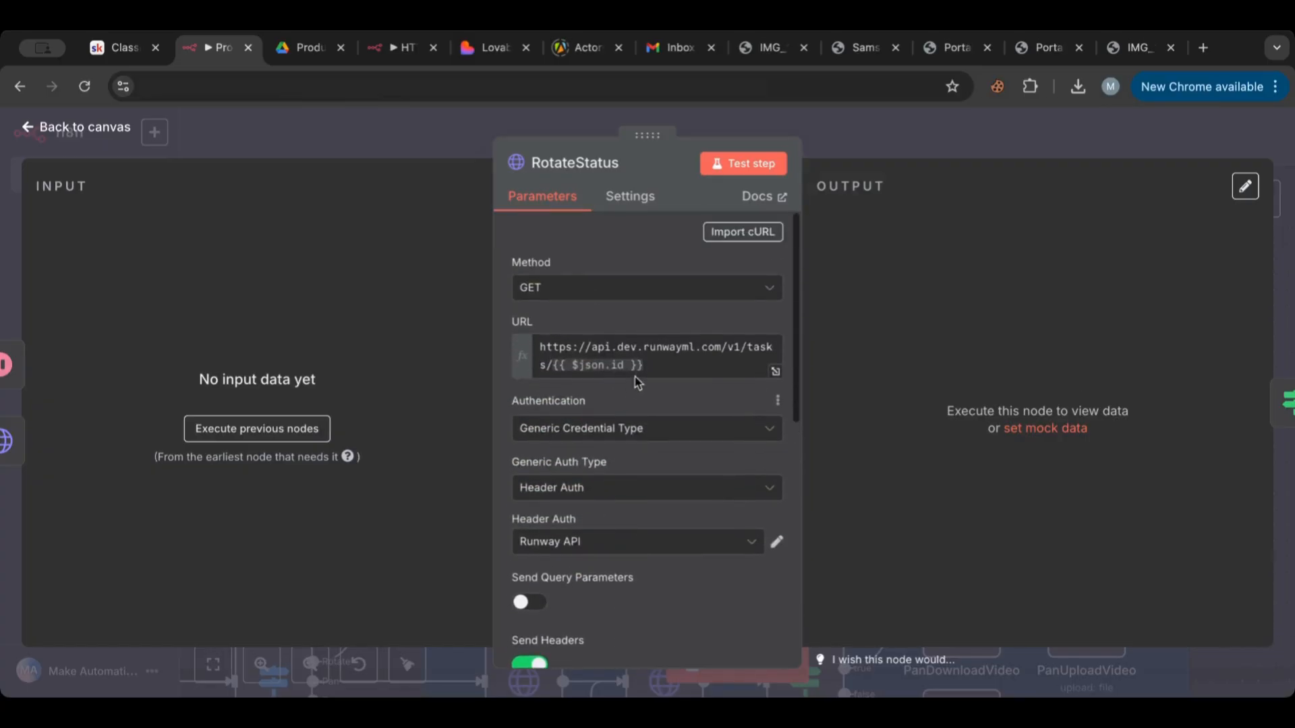
Inspect the task ID expression in the RotateStatus URL and the If node's status condition, returning to the canvas.
left_click_drag(658, 367, 555, 367)
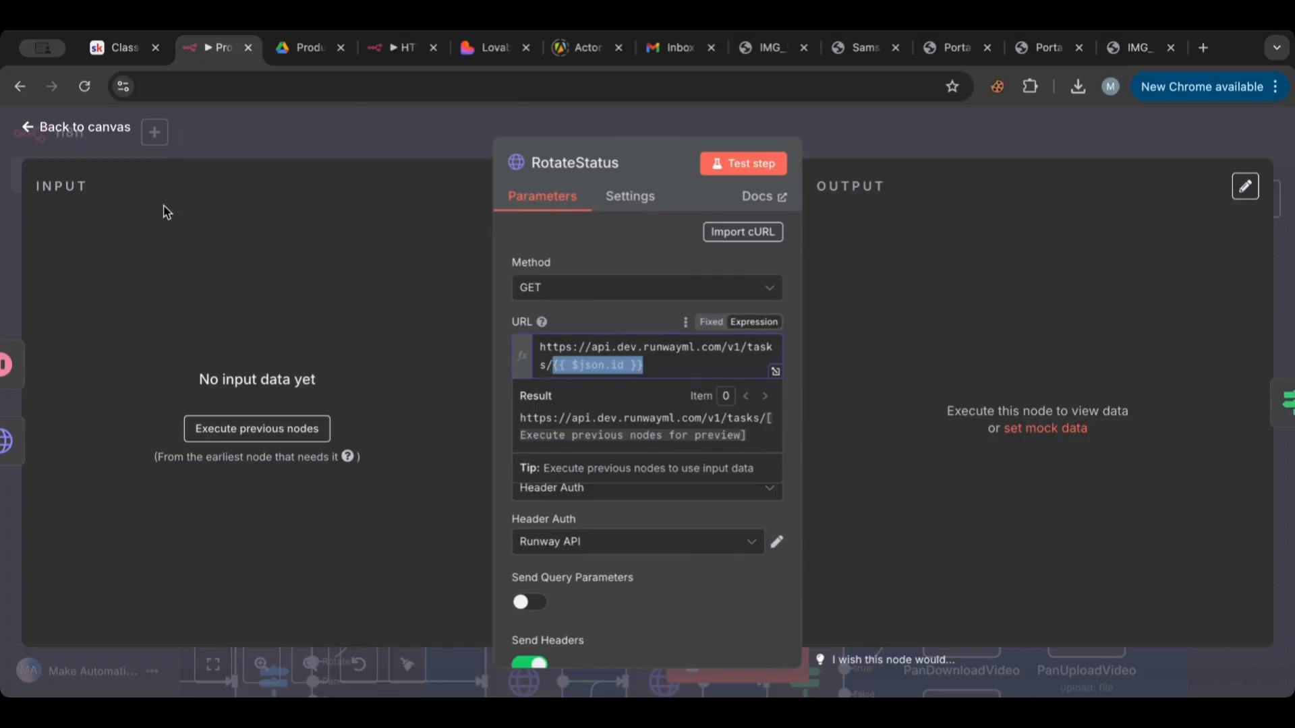
left_click(75, 129)
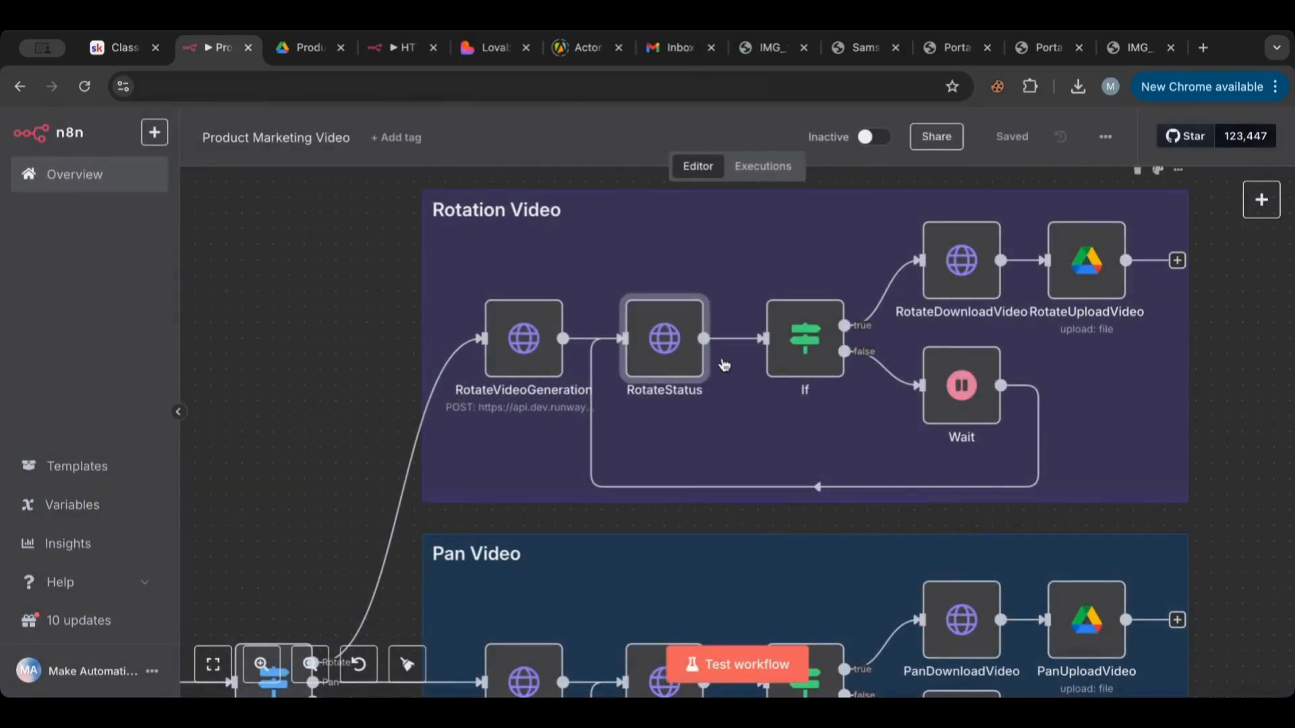
double_click(816, 344)
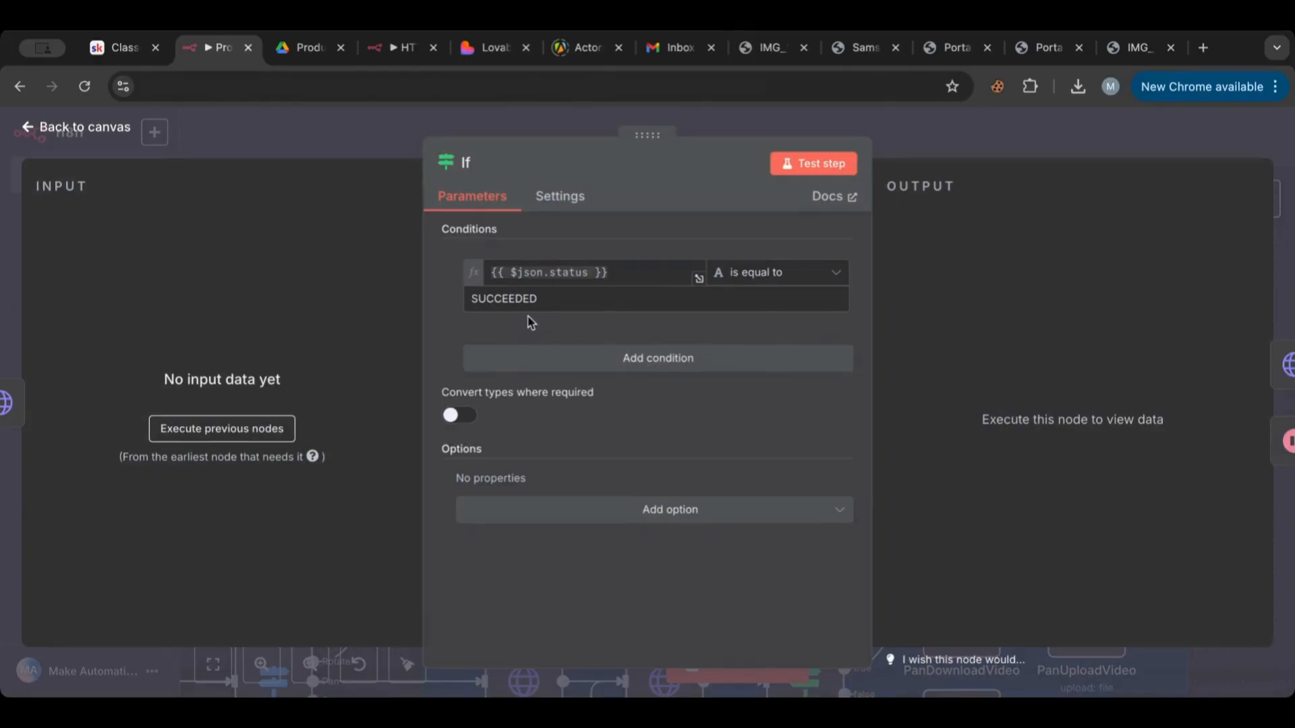
double_click(553, 293)
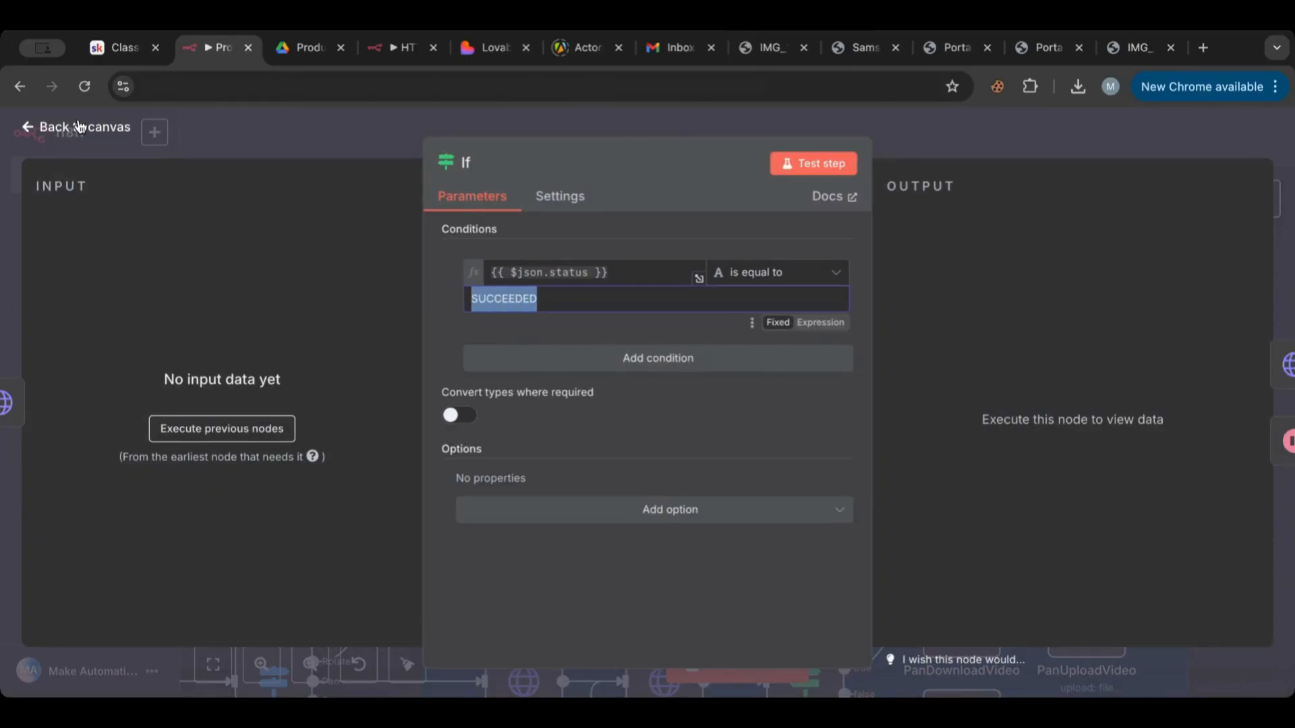
left_click(78, 127)
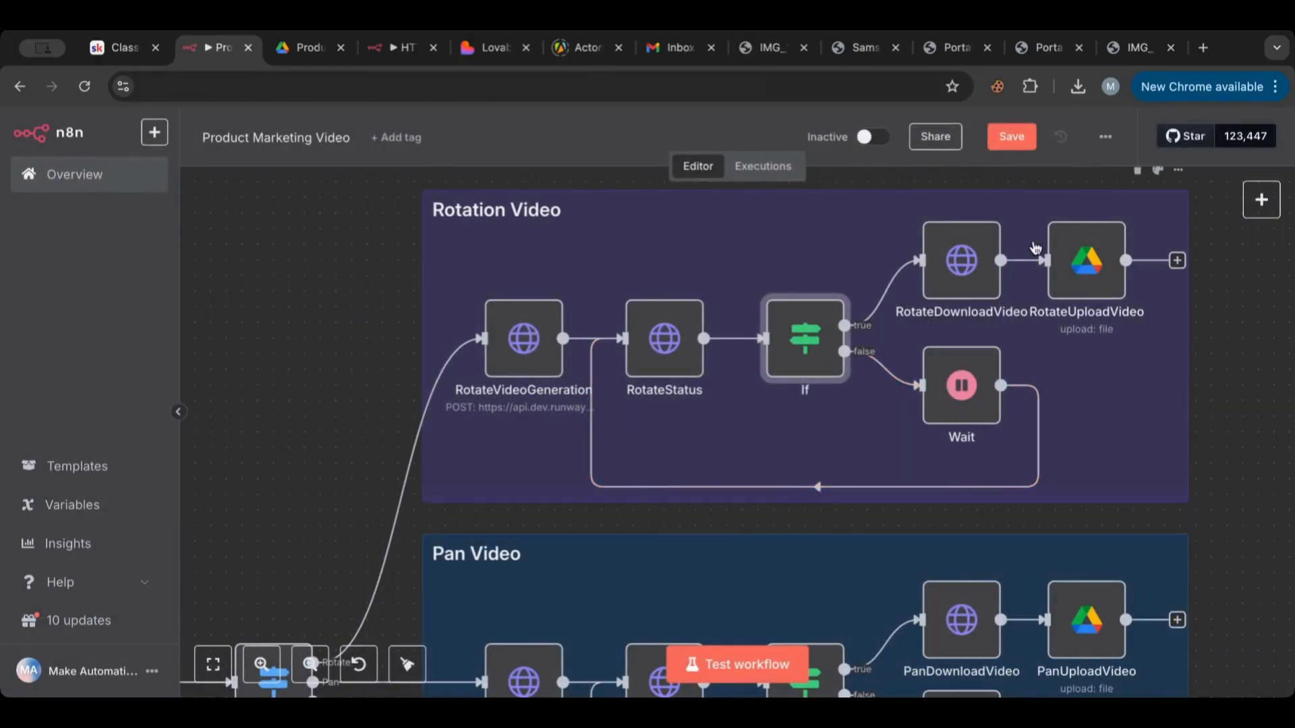
Check the Wait node's resume interval, recheck the Rotation Video If condition, and return to the canvas.
left_click(963, 386)
double_click(966, 386)
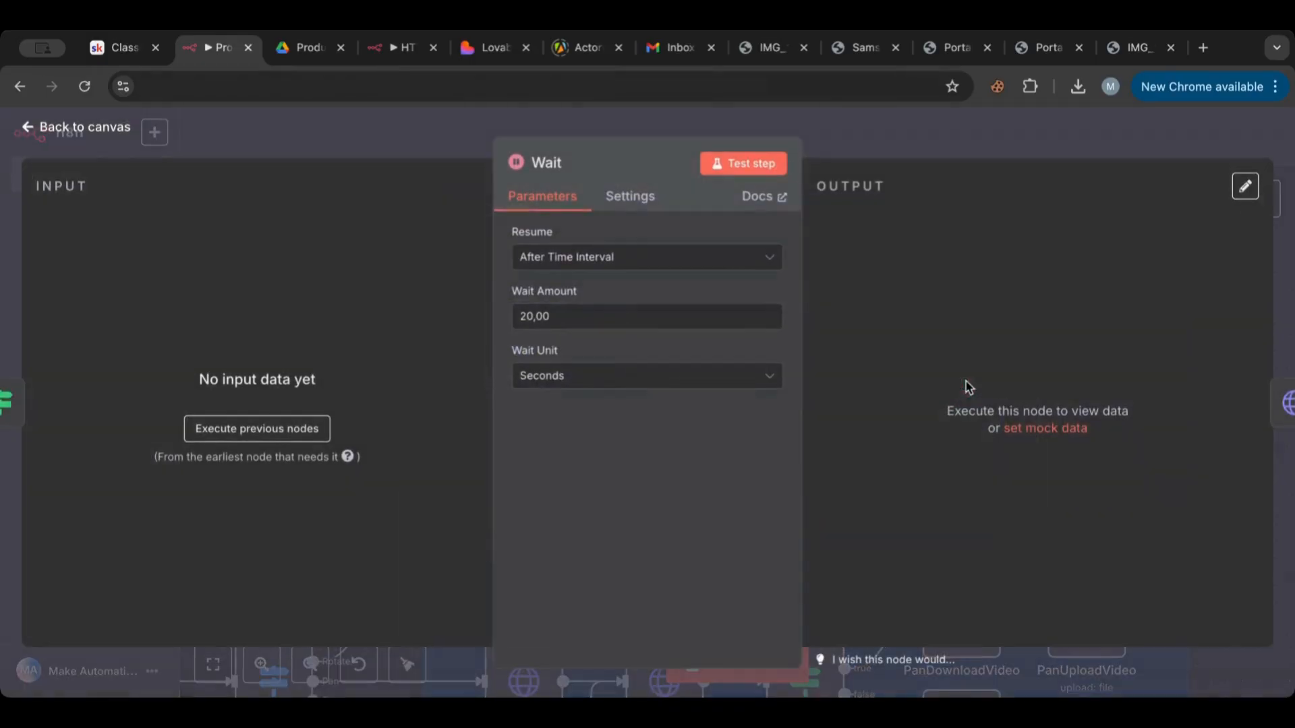
left_click(103, 128)
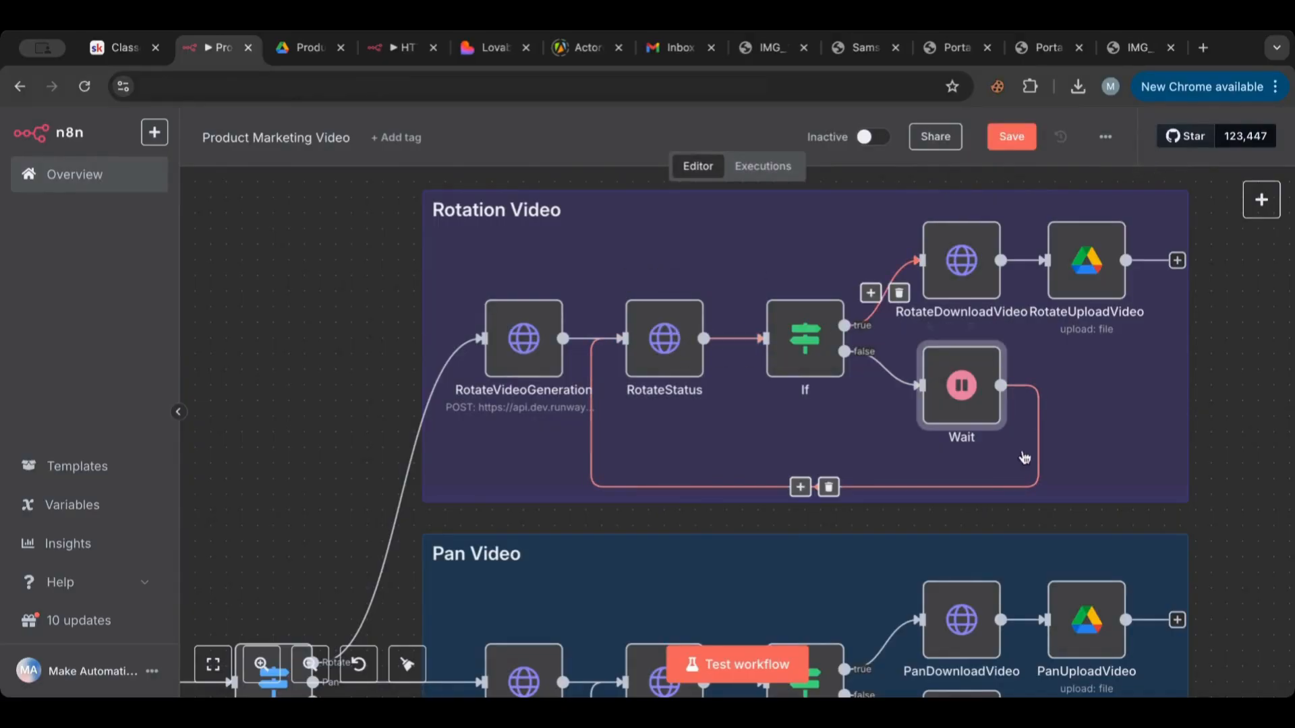
double_click(807, 341)
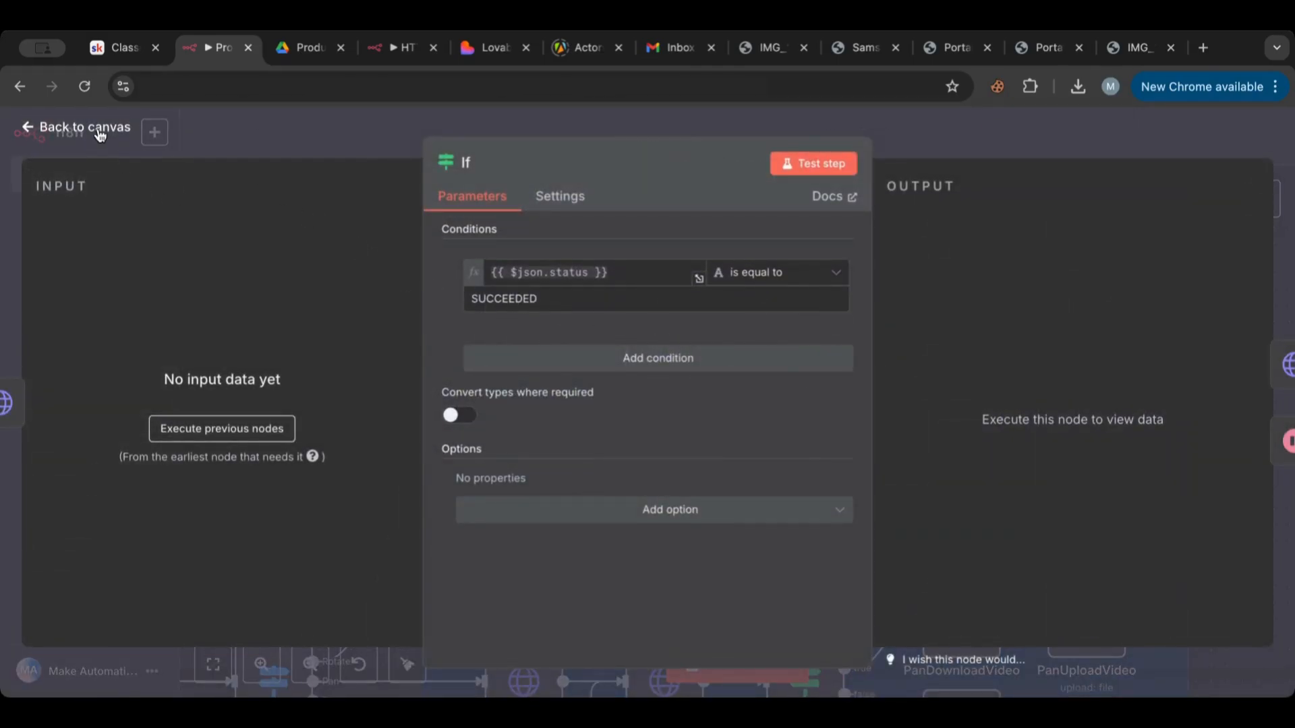
left_click(100, 135)
Examine the URL expression of the RotateDownloadVideo request and return to the canvas.
double_click(958, 261)
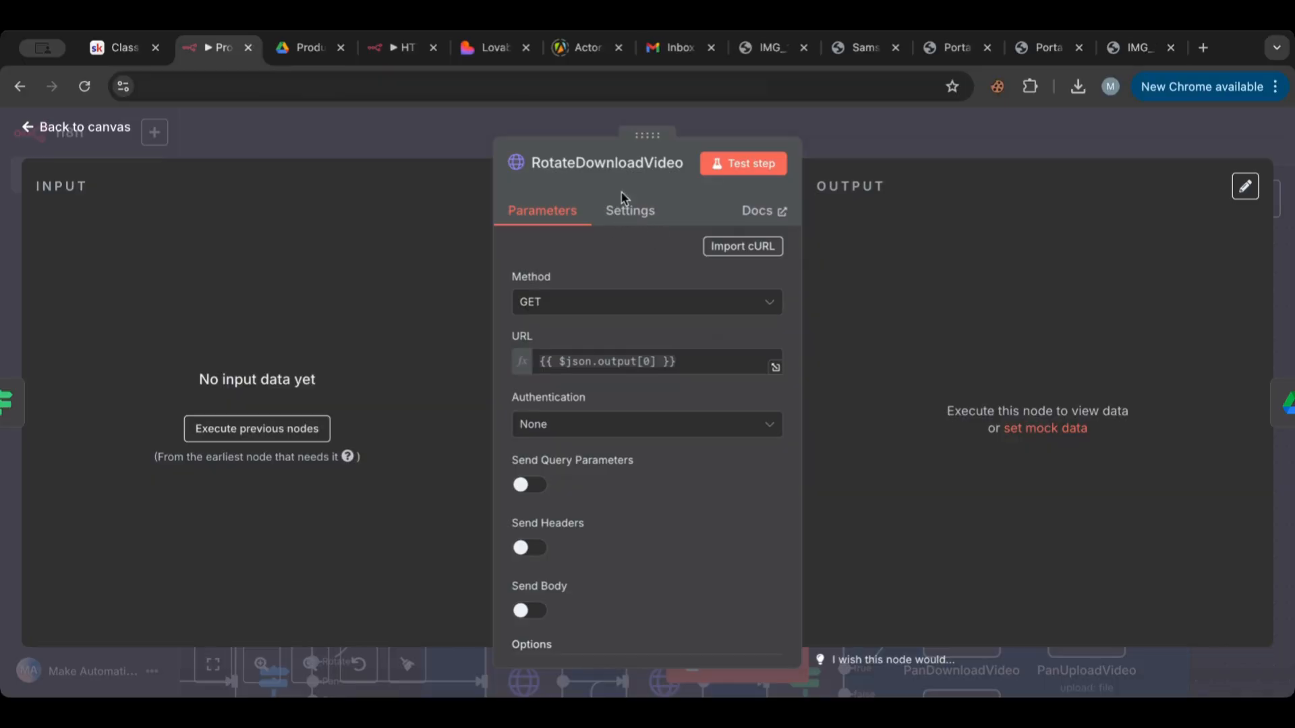
left_click_drag(680, 361, 432, 369)
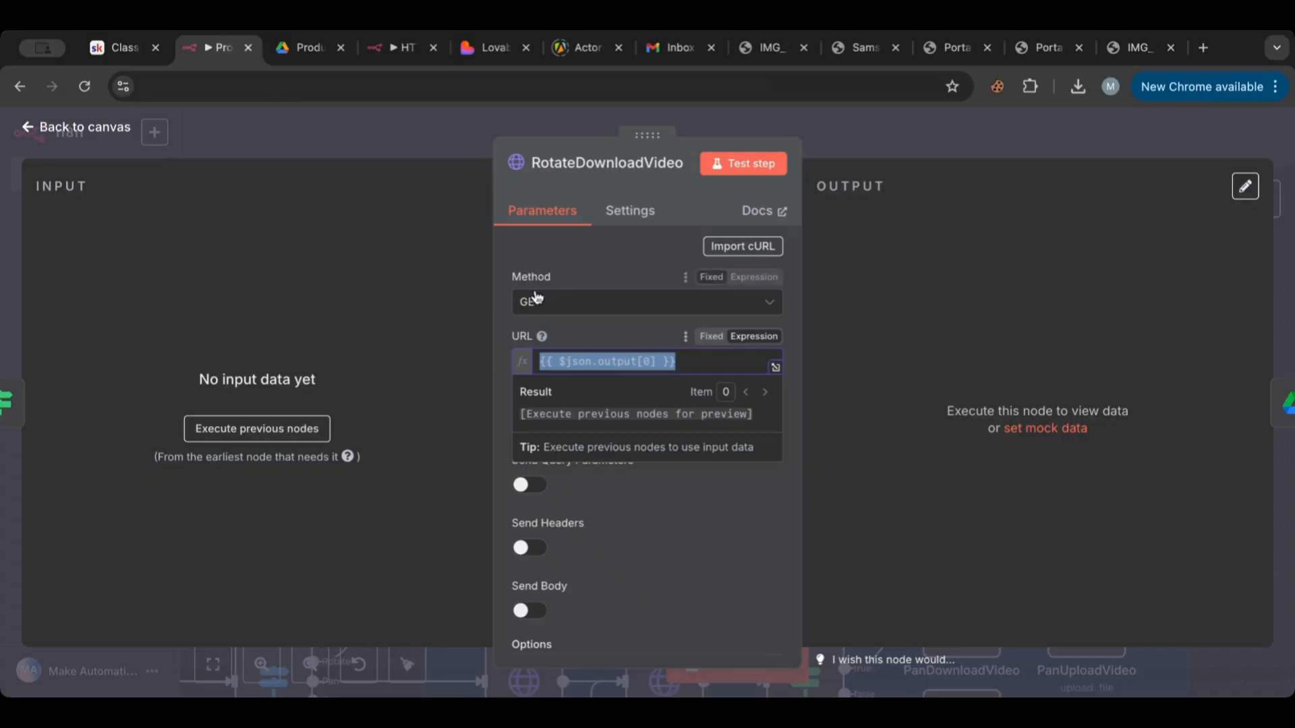
left_click(85, 126)
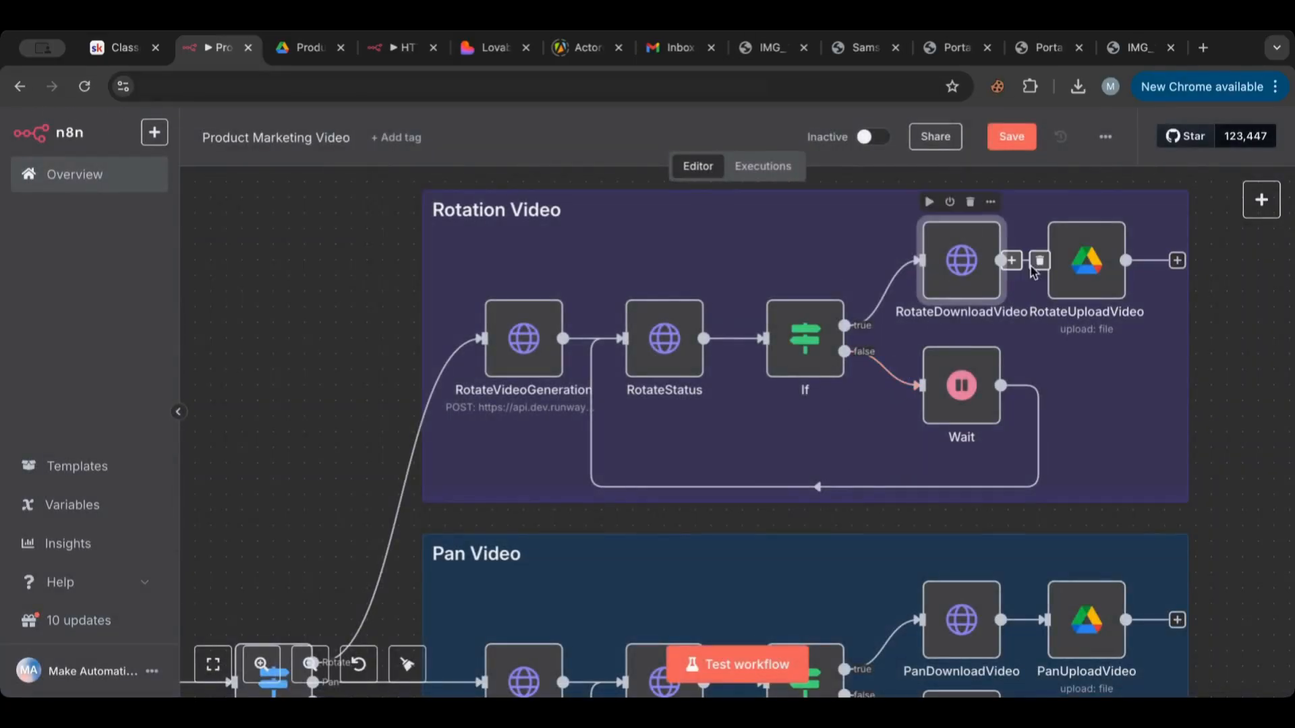
Review the file name expression, parent drive and parent folder in the RotateUploadVideo node, then close it.
double_click(1086, 261)
scroll(757, 427, "down", 2)
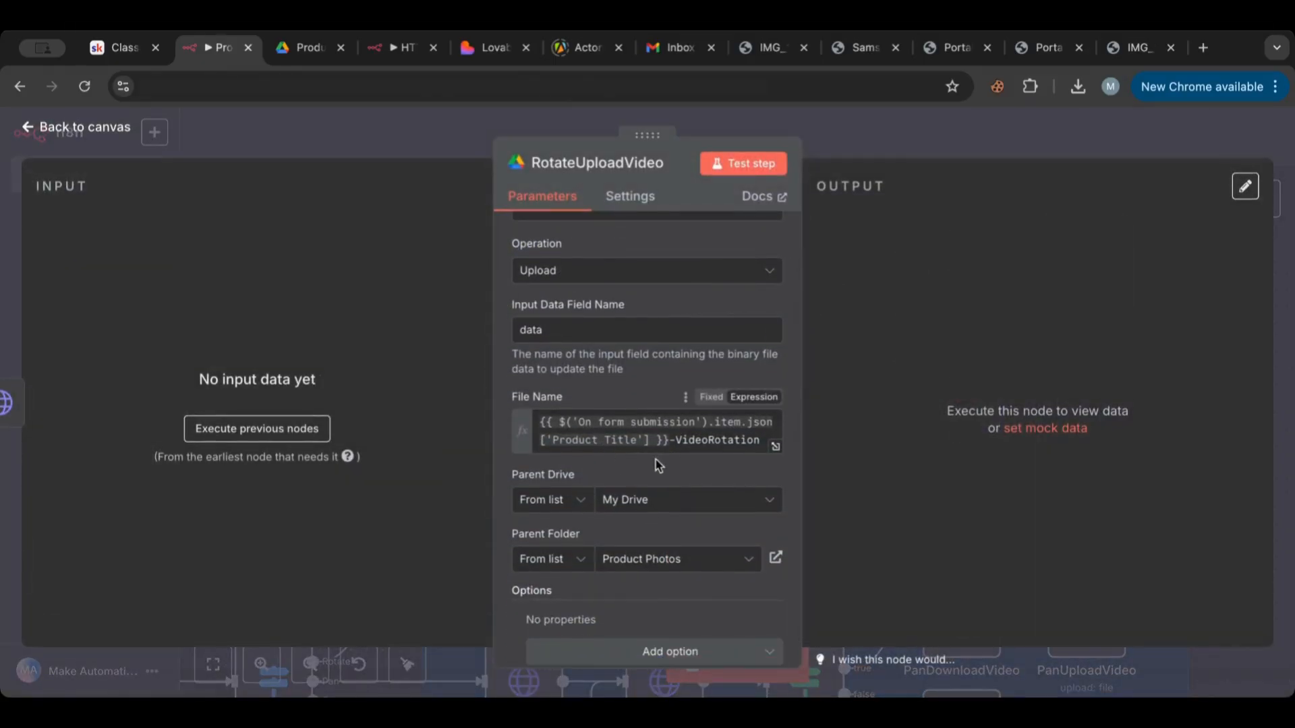
left_click_drag(677, 442, 779, 455)
left_click(627, 385)
scroll(627, 385, "down", 1)
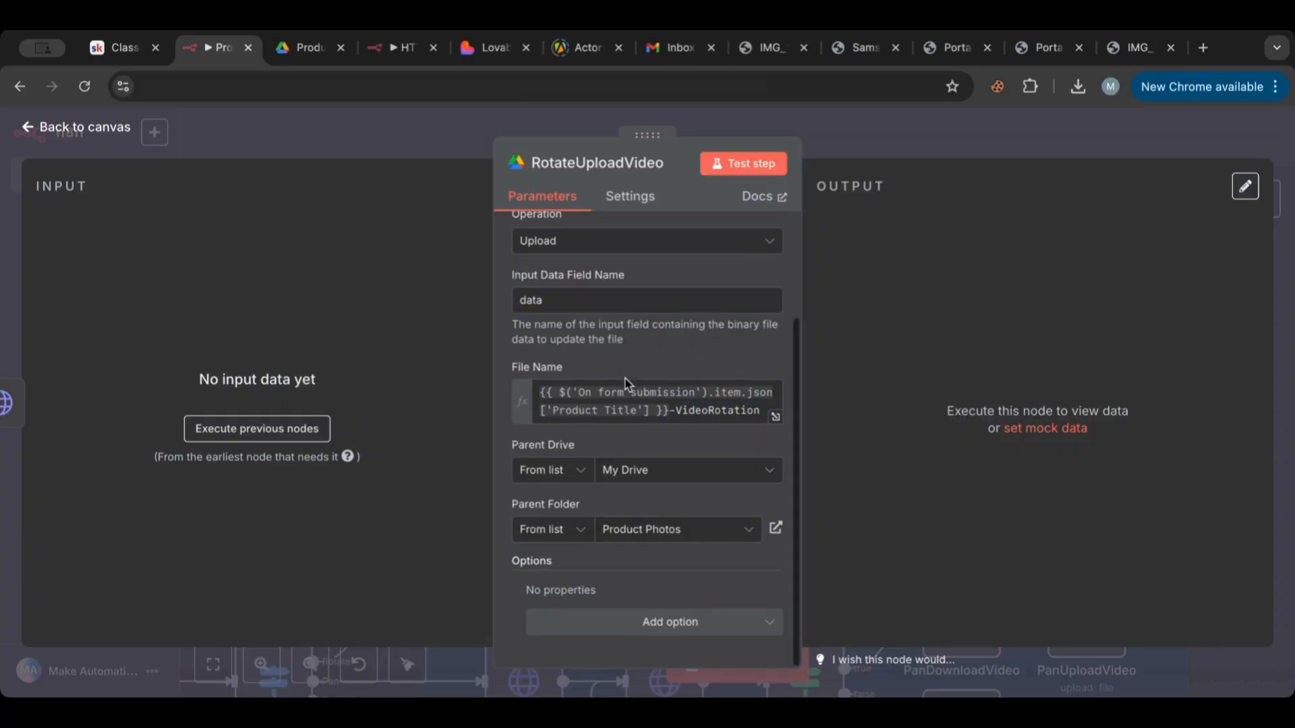
left_click(85, 127)
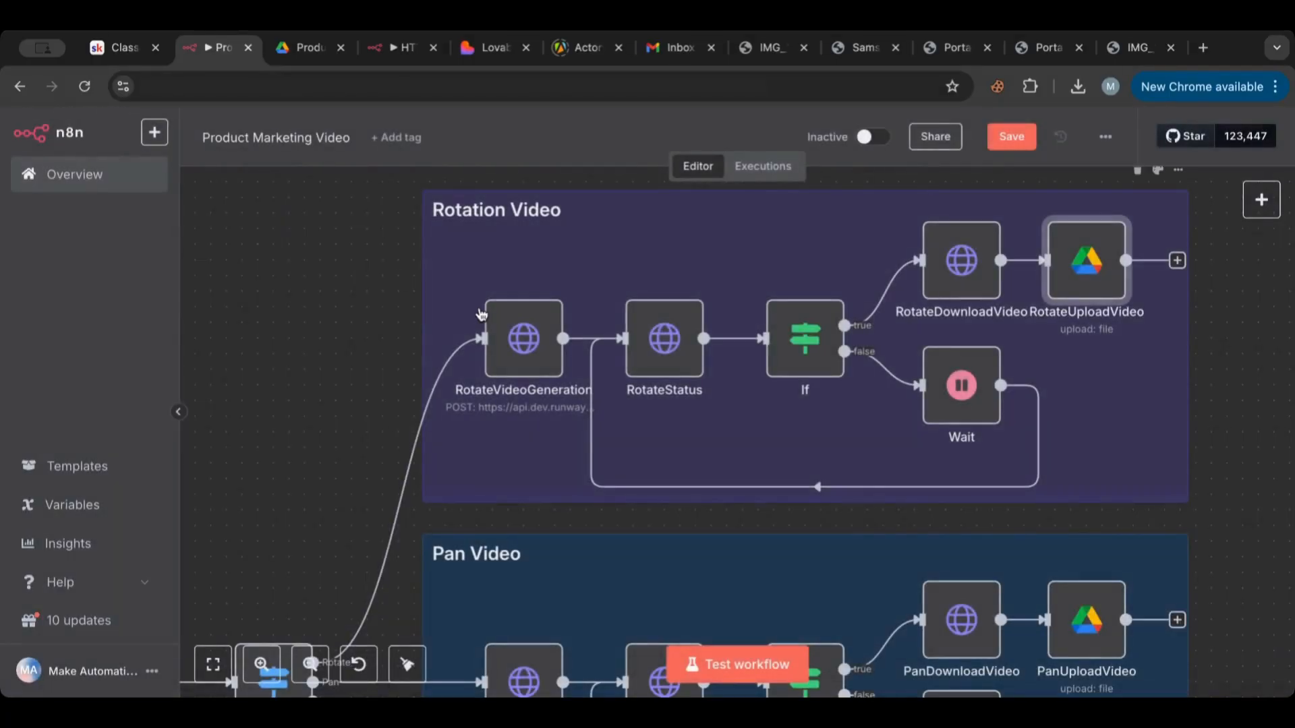
Rename the sticky note behind the ZoomVideoGeneration nodes to Zoom Video.
scroll(481, 314, "down", 3)
scroll(481, 314, "down", 5)
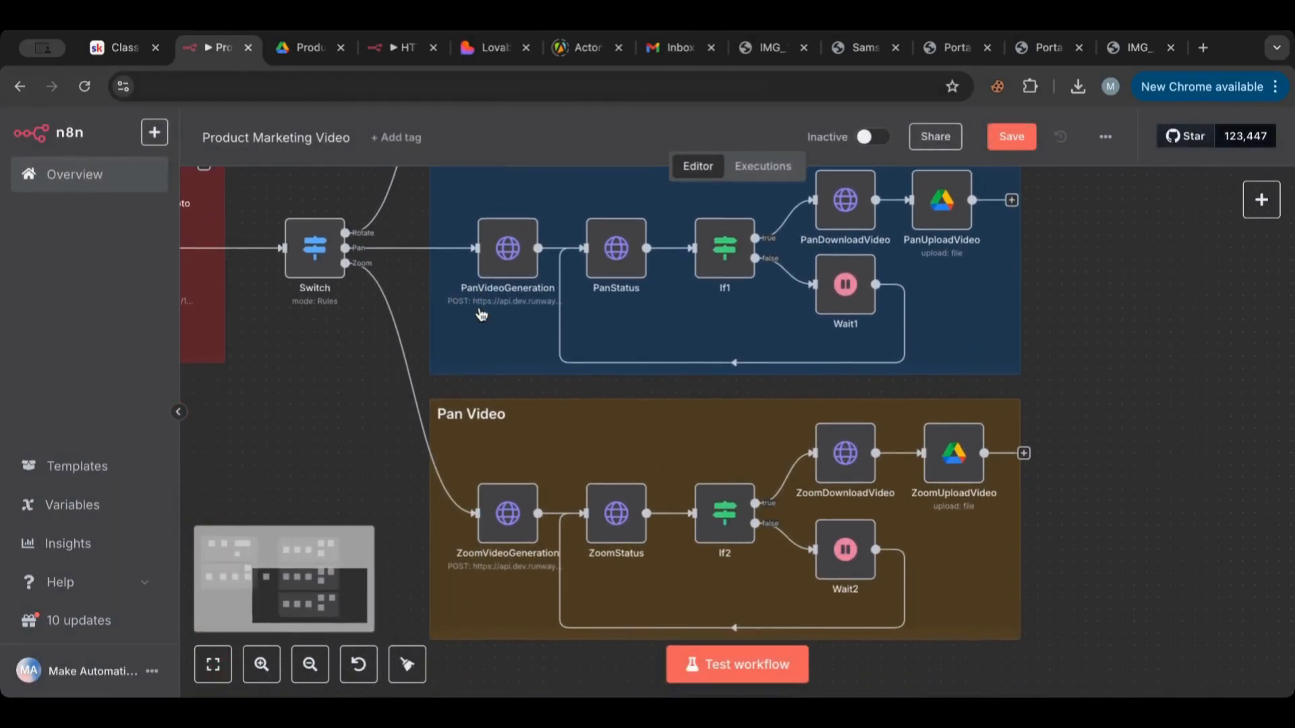
scroll(480, 315, "up", 1)
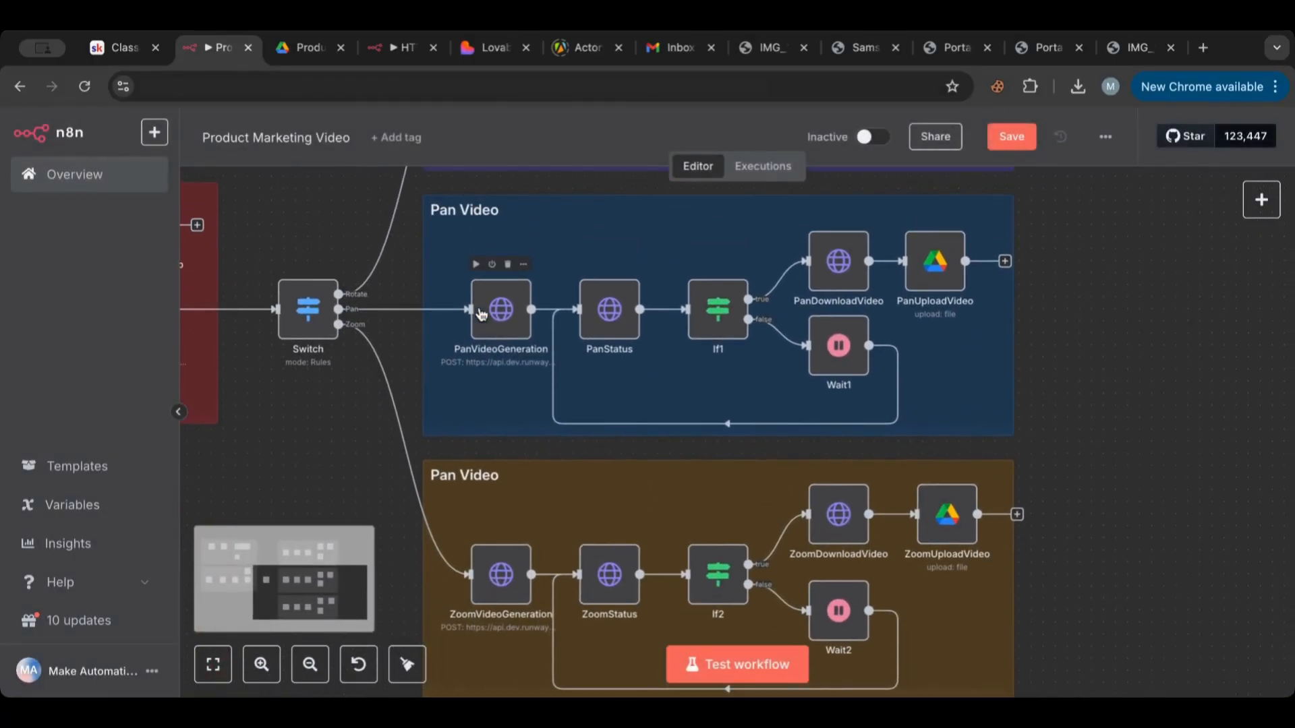
double_click(494, 484)
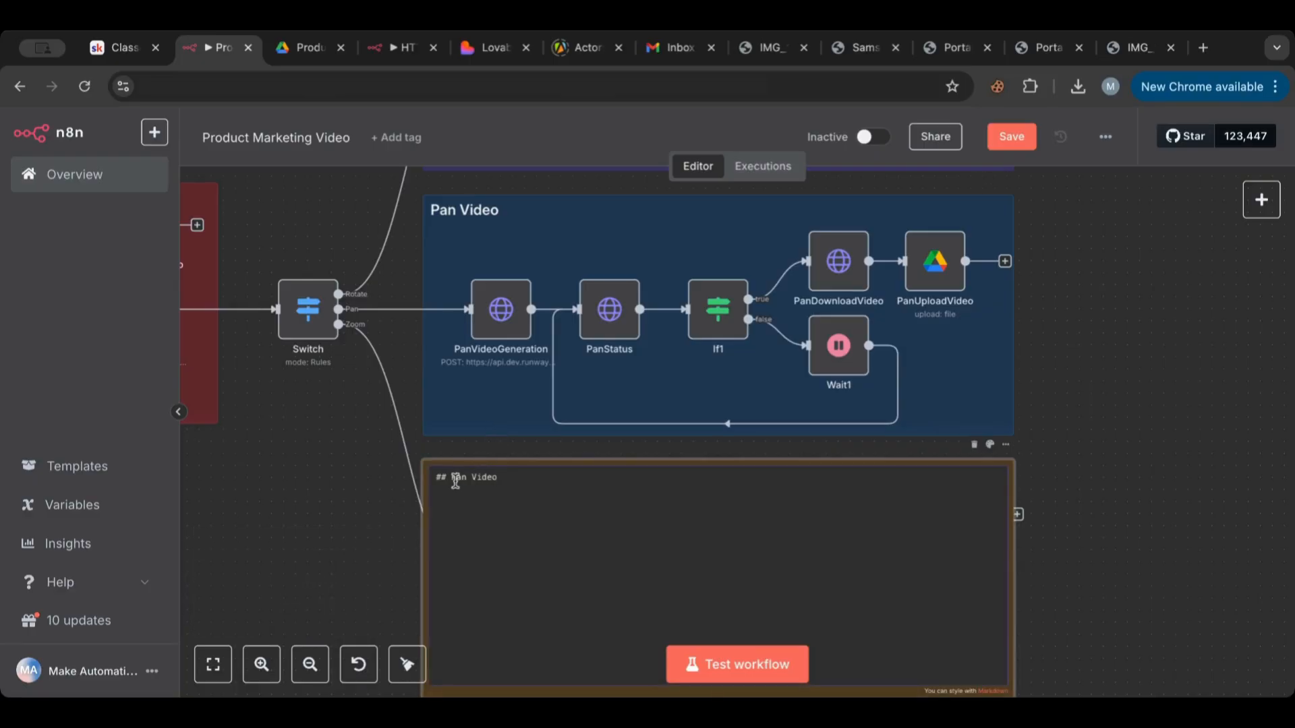
type("Zoom")
left_click(1044, 589)
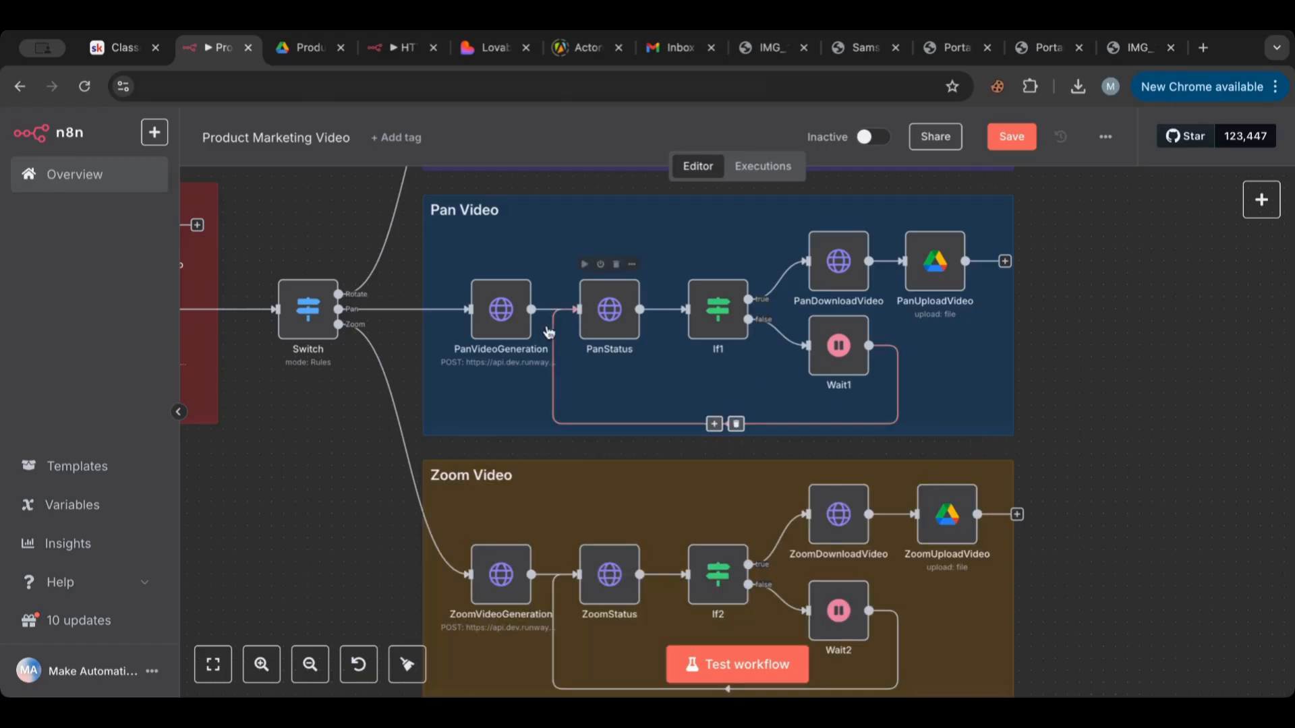
Delete the introductory sentence about the condensed prompt from PanVideoGeneration's promptText so it starts at "Create a polished", and return to the canvas.
double_click(500, 327)
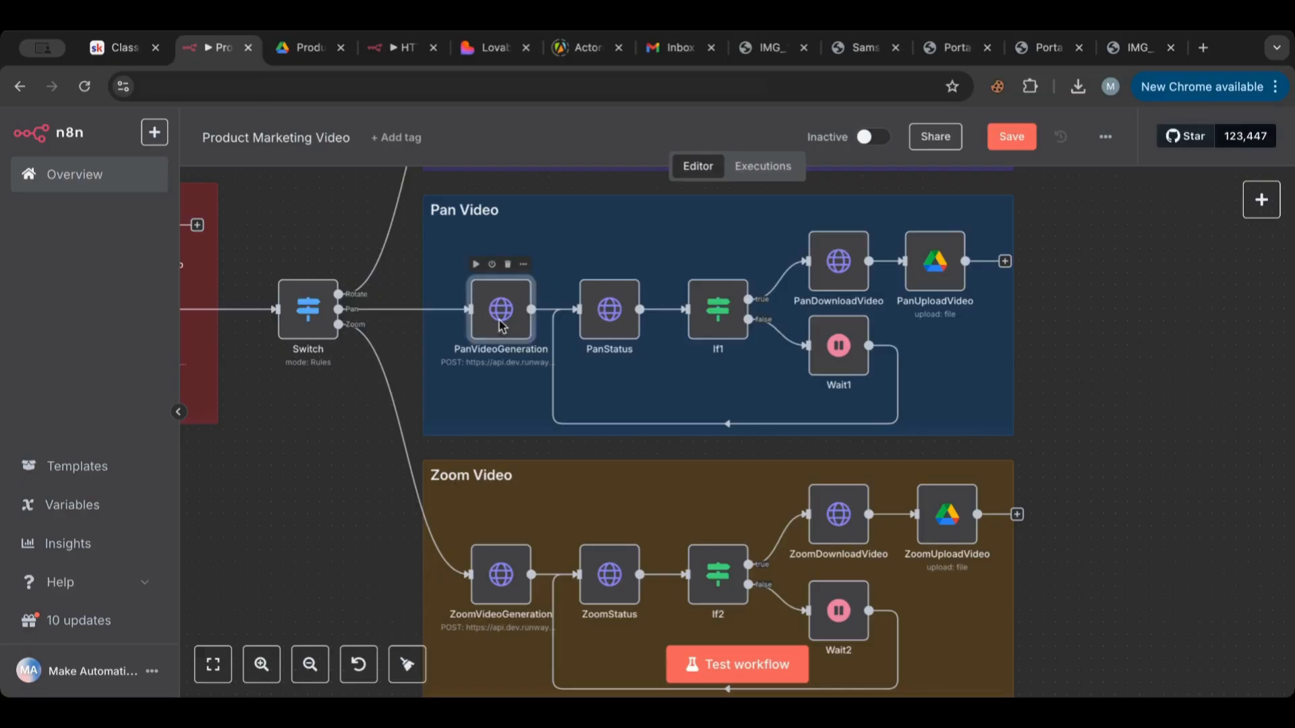
scroll(668, 448, "down", 3)
scroll(673, 445, "down", 15)
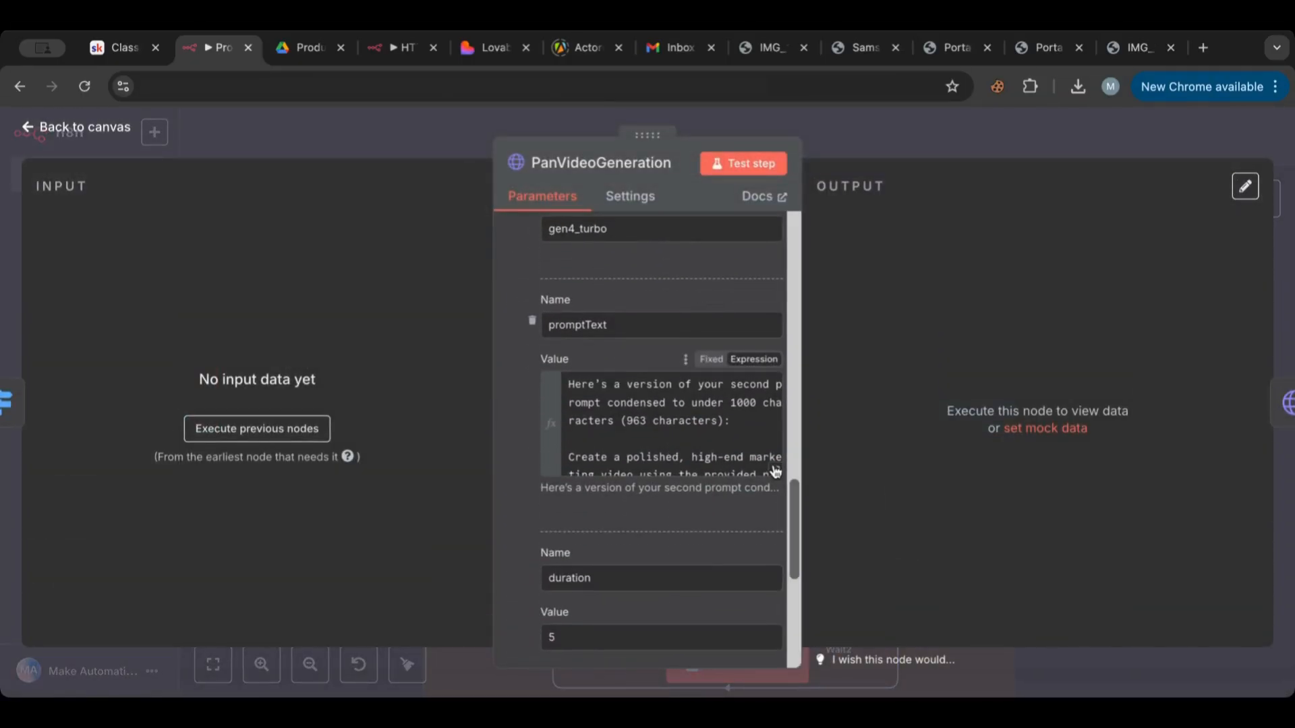
left_click(775, 471)
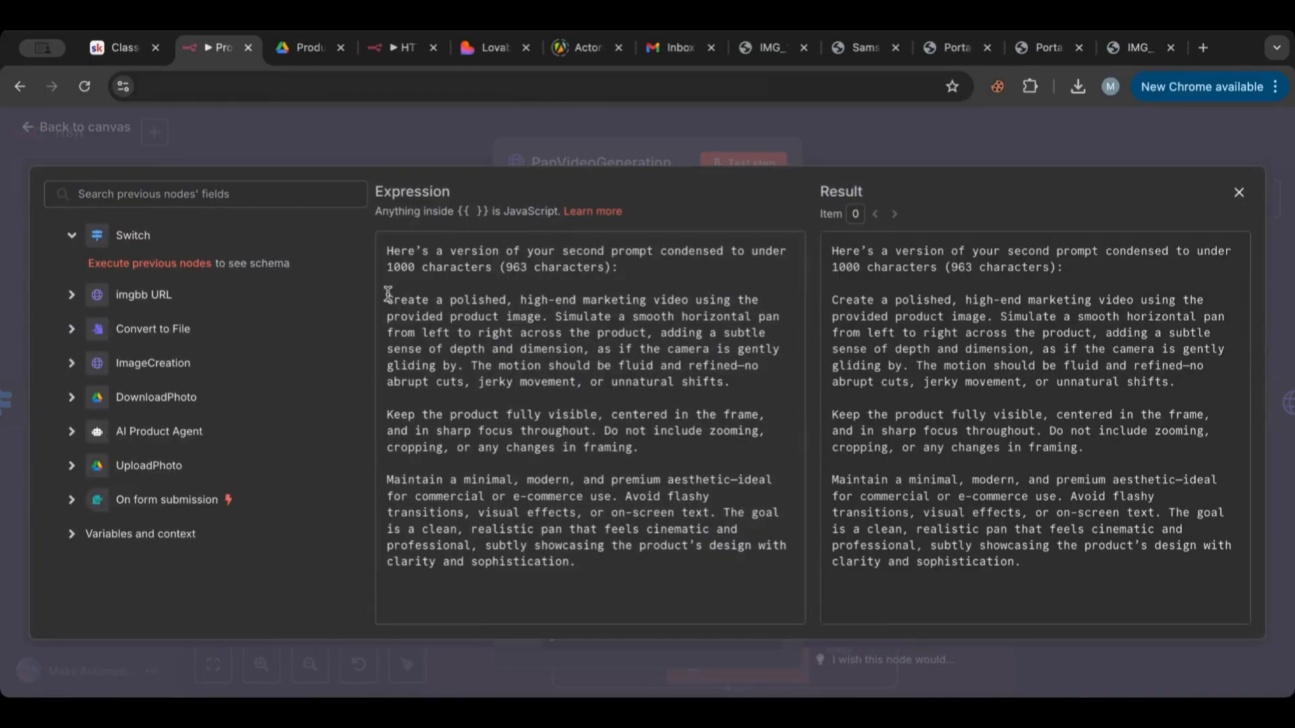
left_click_drag(388, 295, 376, 230)
key("BackSpace")
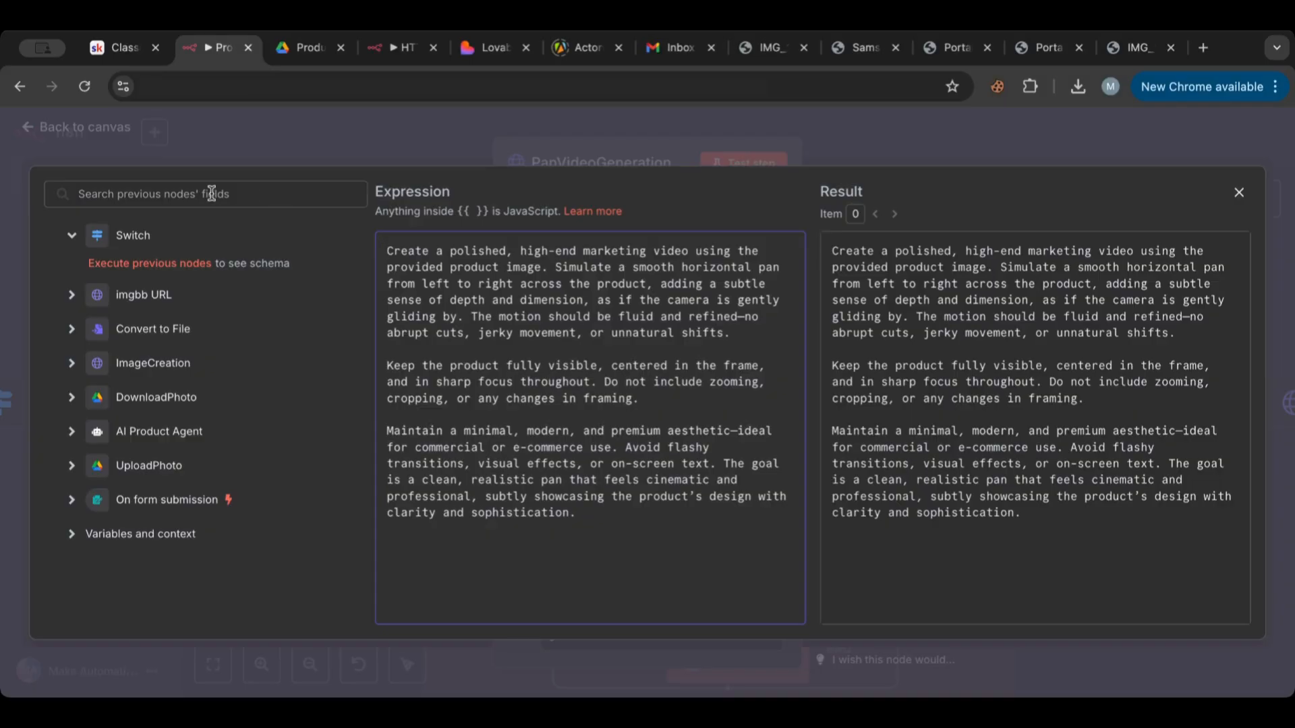
left_click(94, 135)
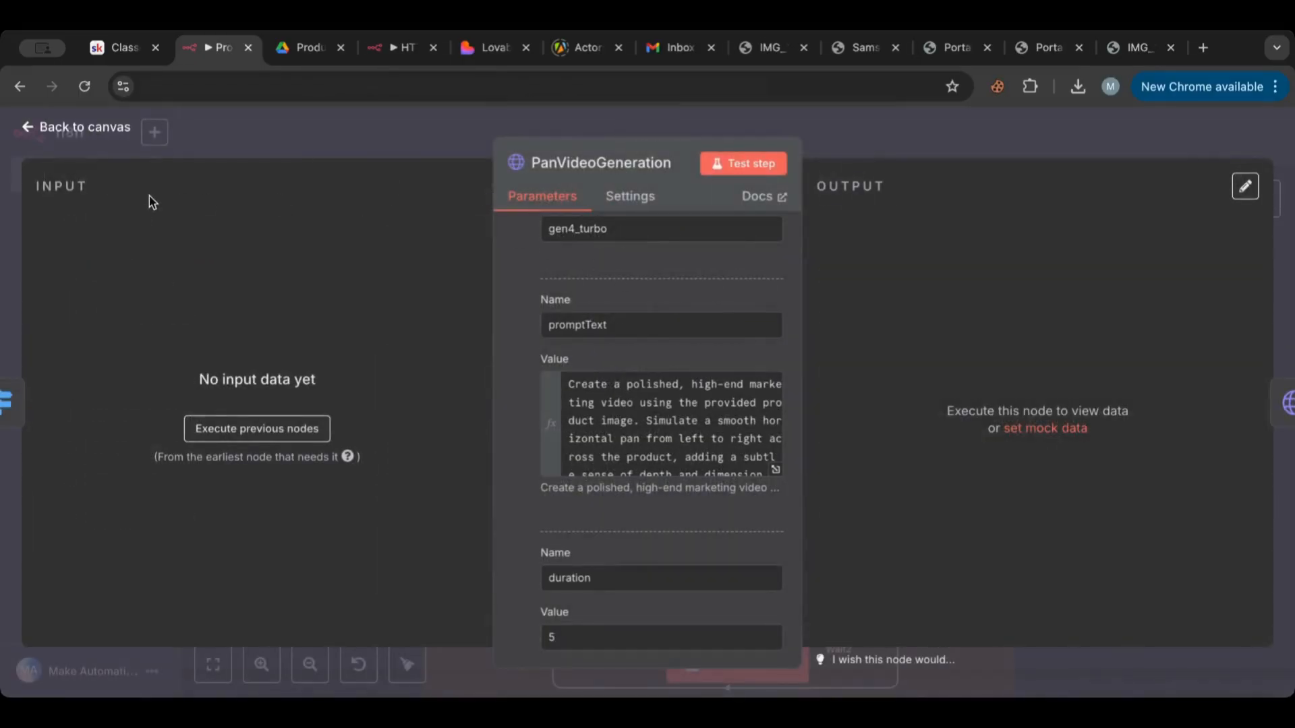
left_click(94, 134)
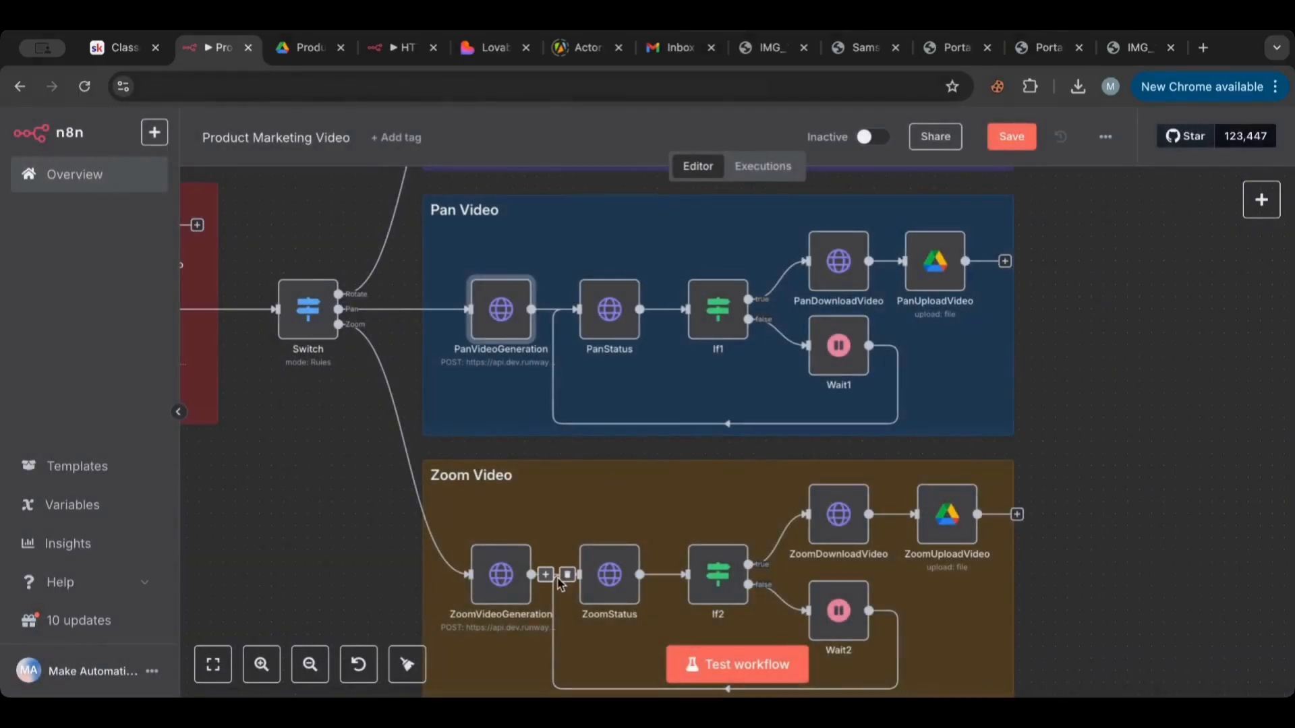
Read the full promptText expression in the ZoomVideoGeneration node's body parameters and return to the canvas.
double_click(493, 584)
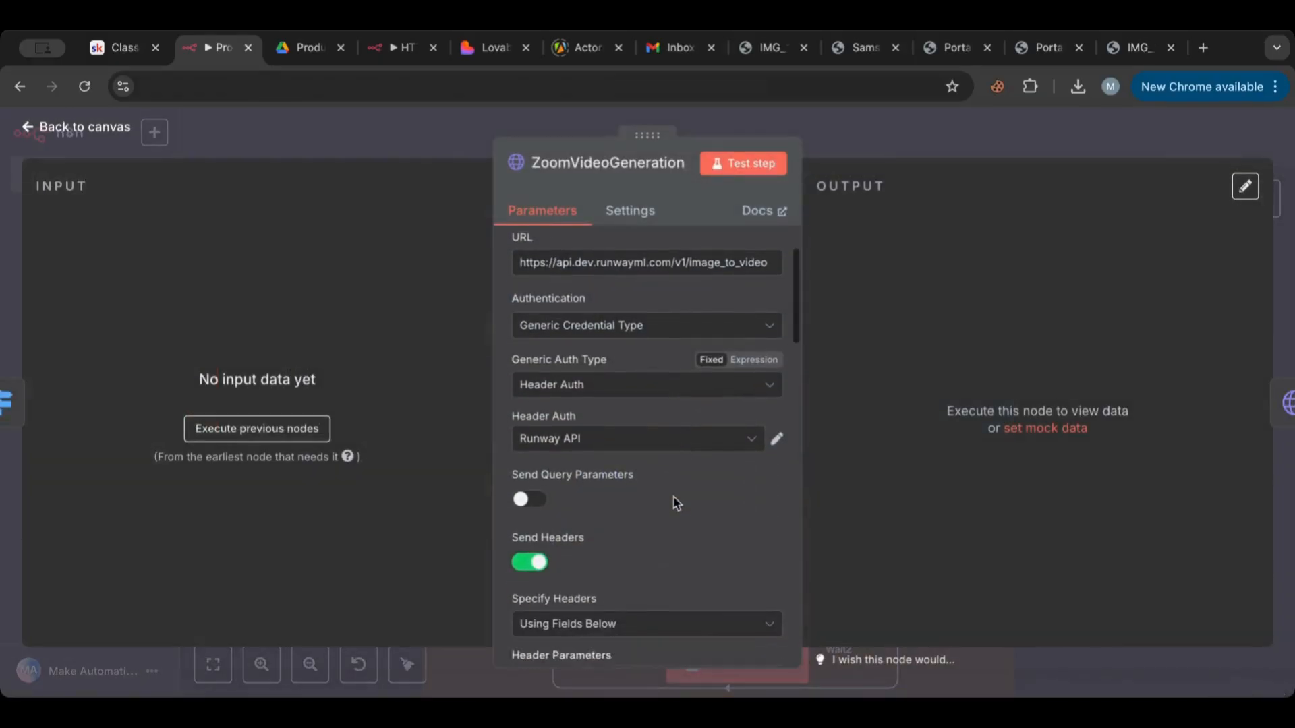
scroll(674, 503, "down", 10)
scroll(674, 497, "down", 3)
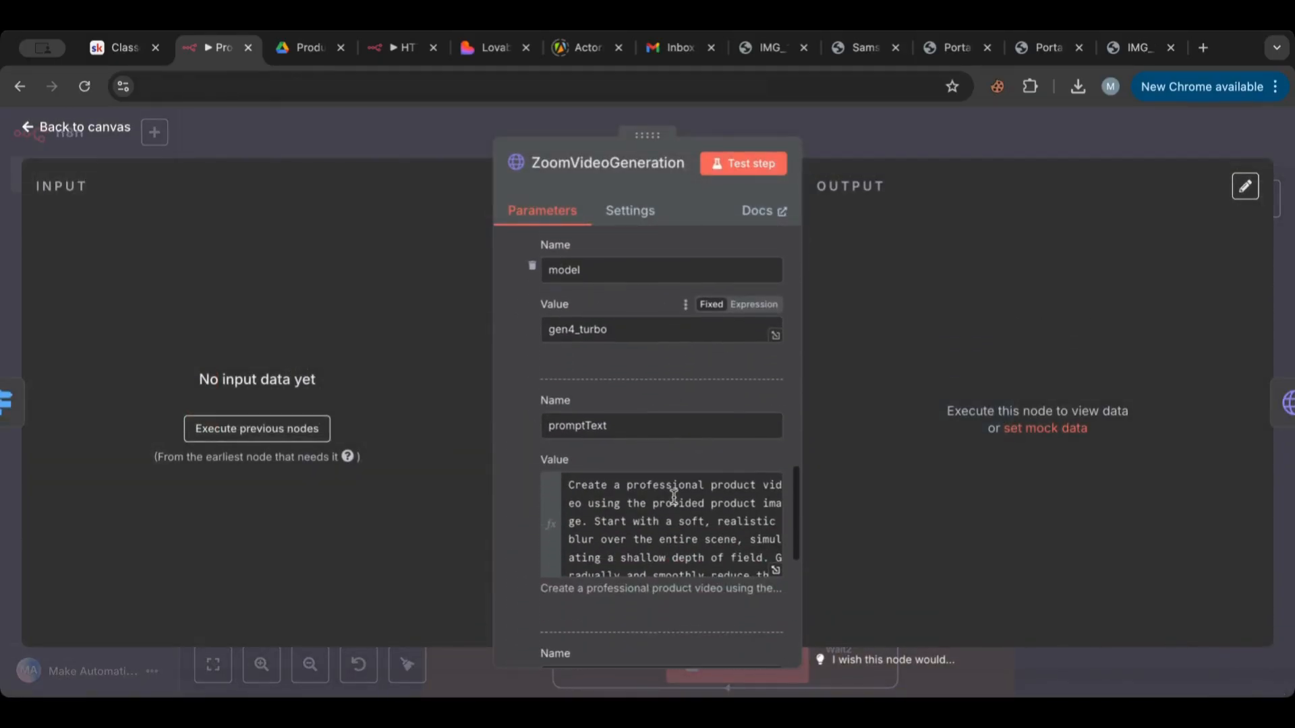
left_click(778, 561)
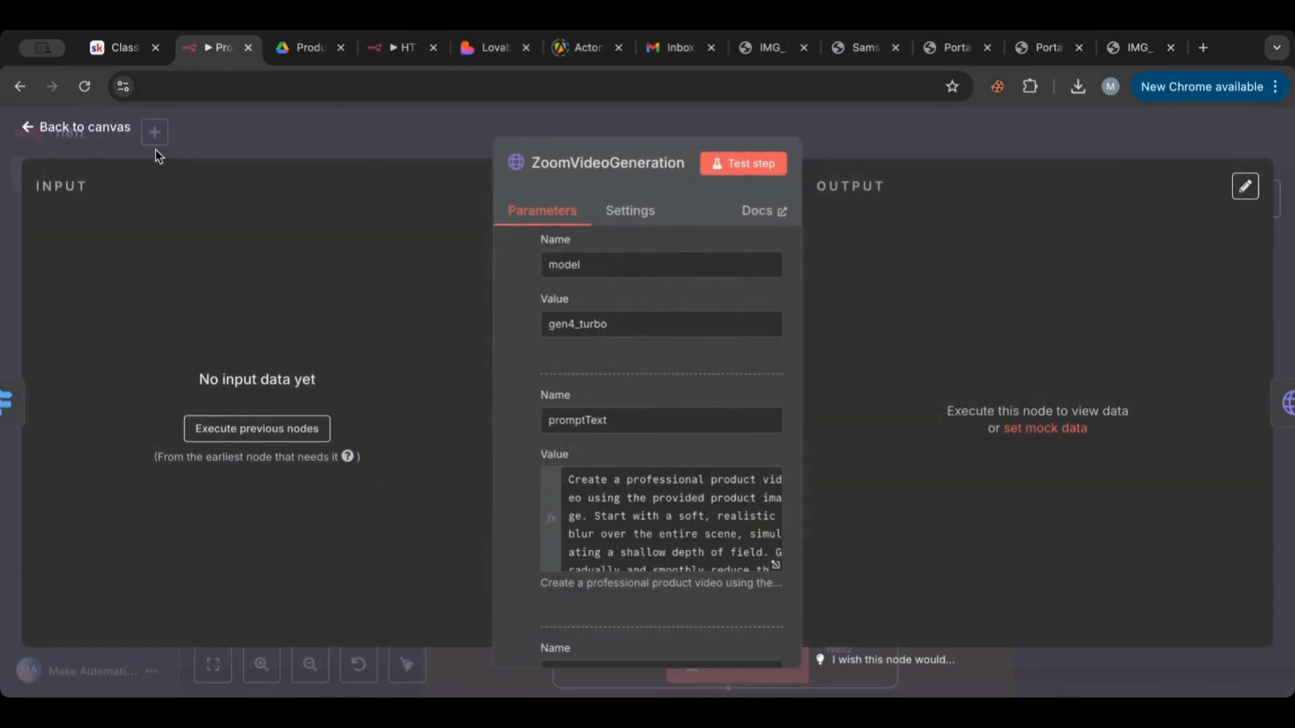
left_click(99, 129)
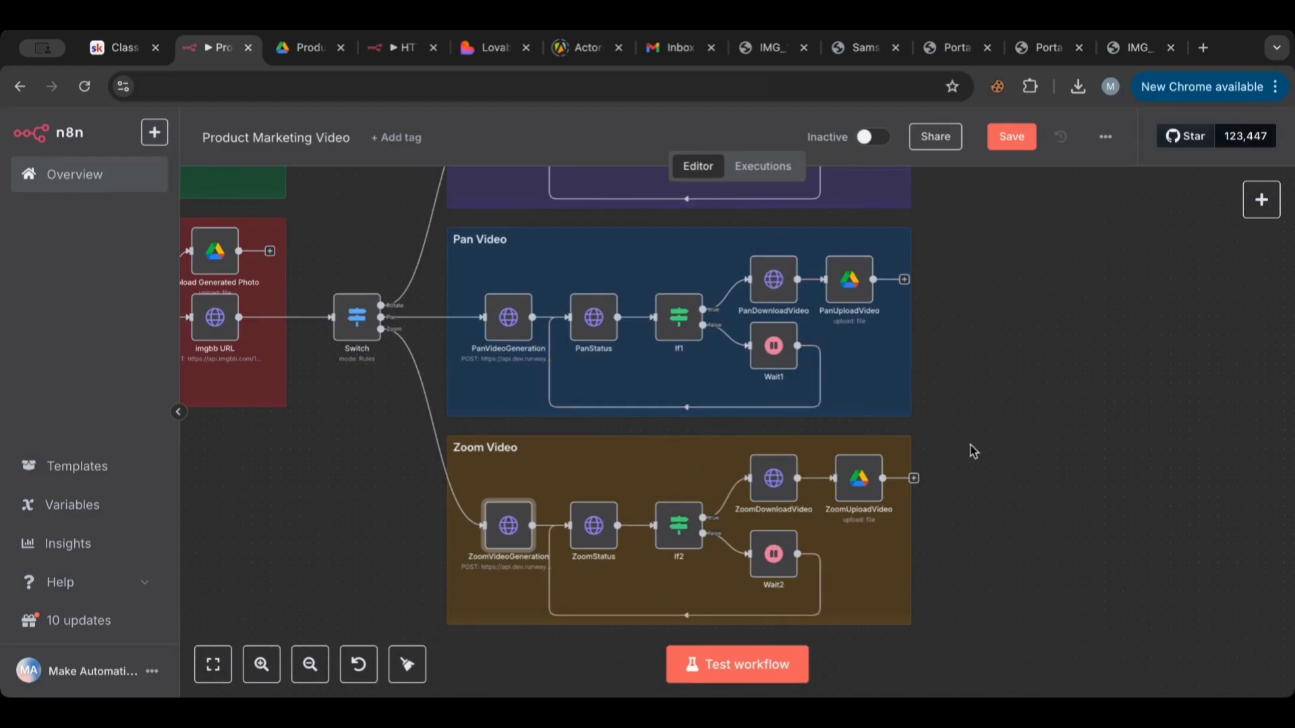
Save the Product Marketing Video workflow and check the HP 305 ink cartridge photo in its browser tab, returning to the workflow.
key("1")
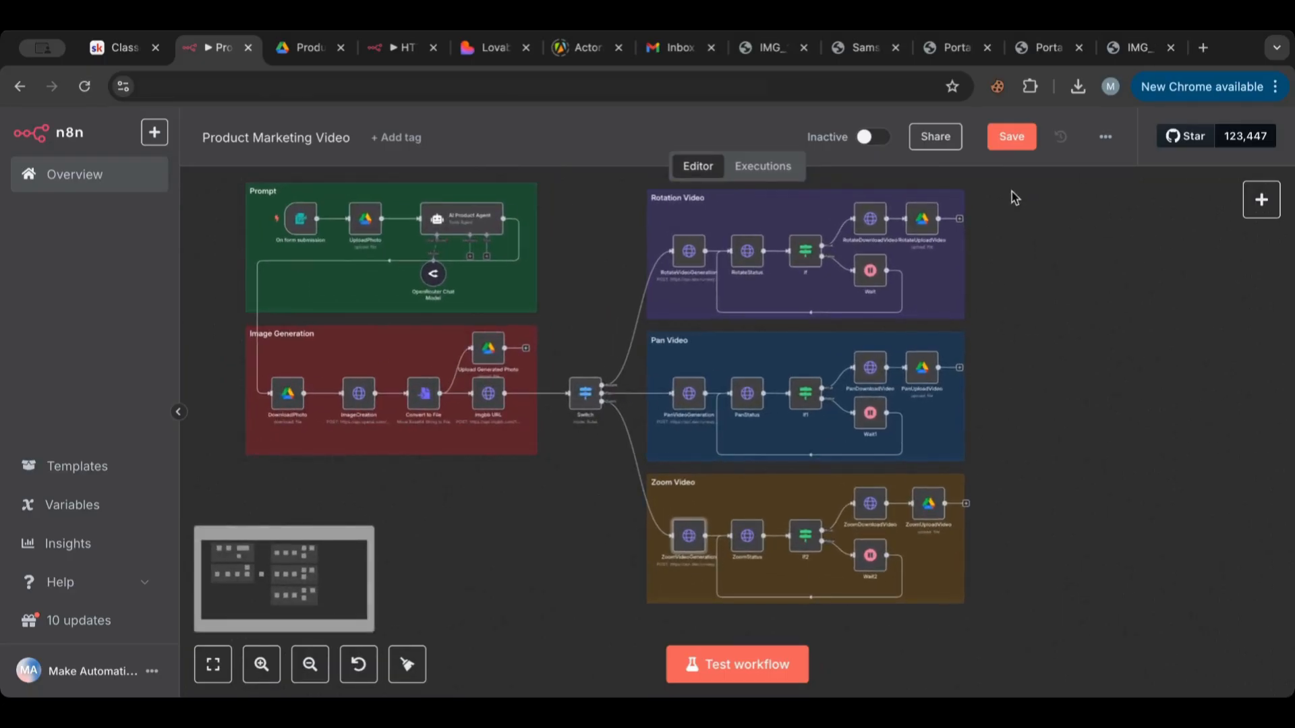
left_click(1011, 136)
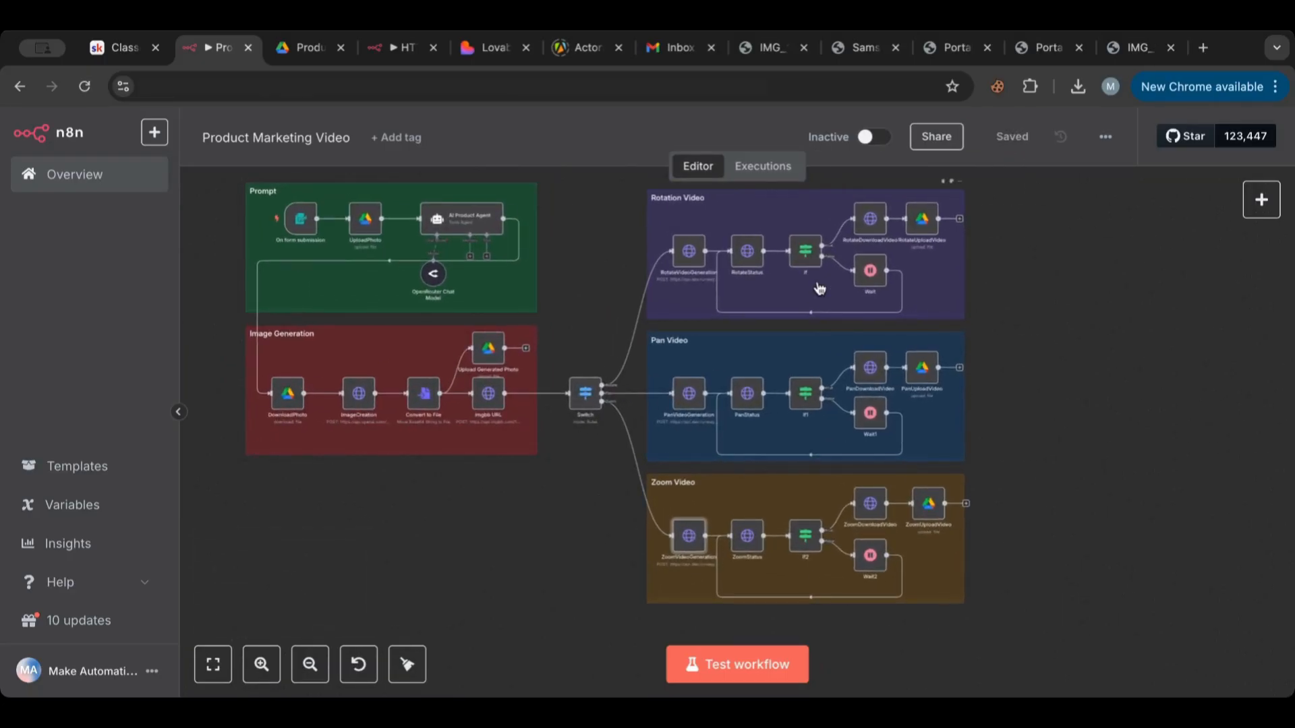
left_click(1126, 49)
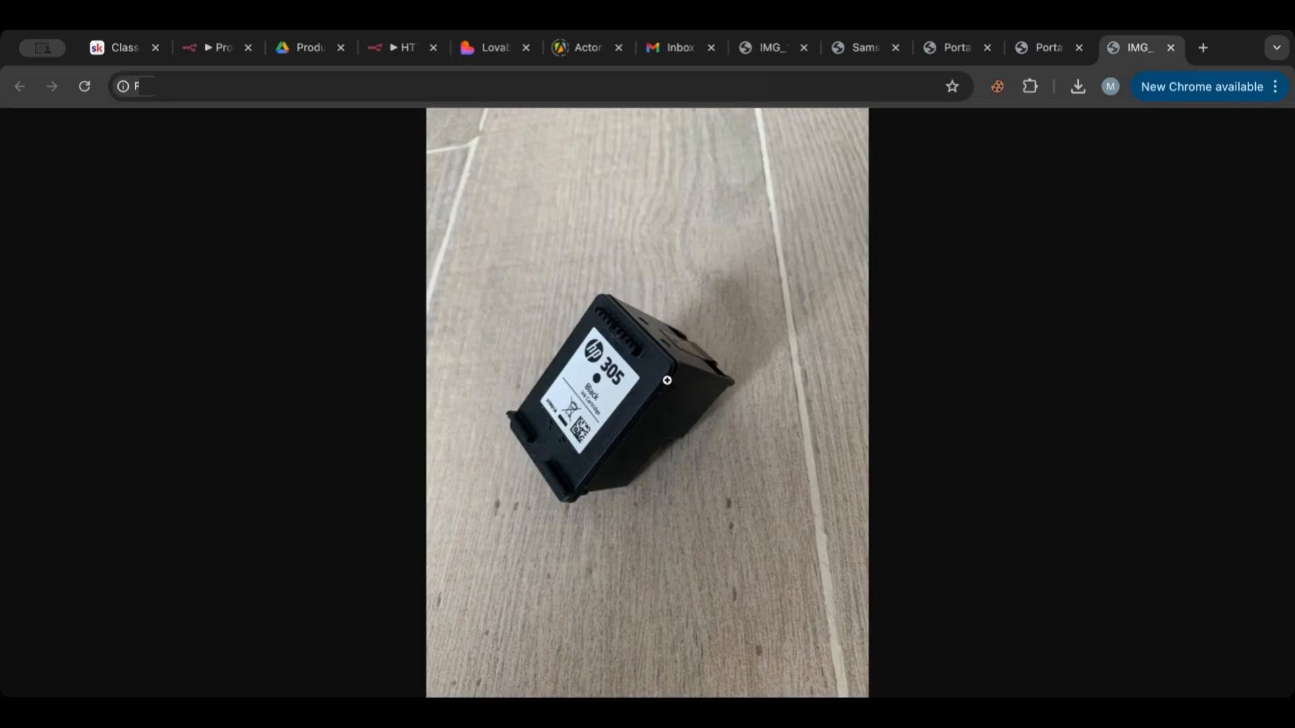
left_click(193, 51)
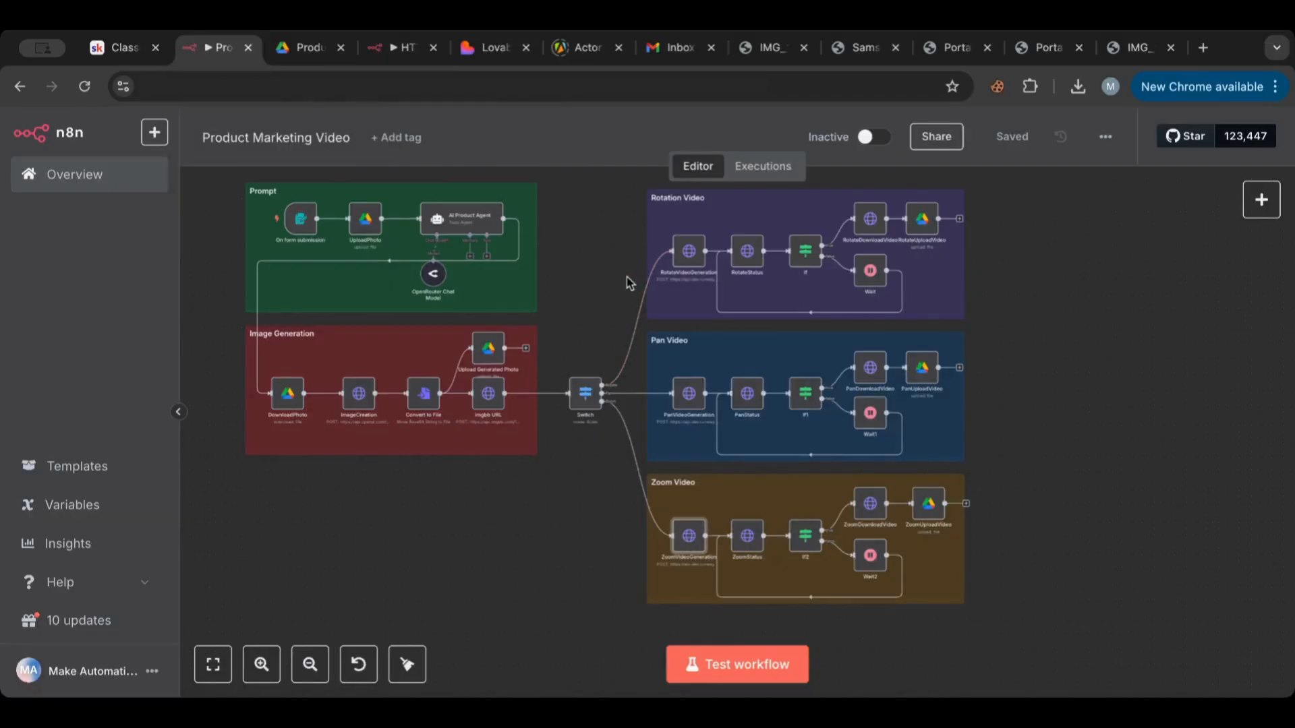
Start a test run of the workflow and follow its execution through the Prompt and Image Generation sections.
scroll(627, 275, "left", 3)
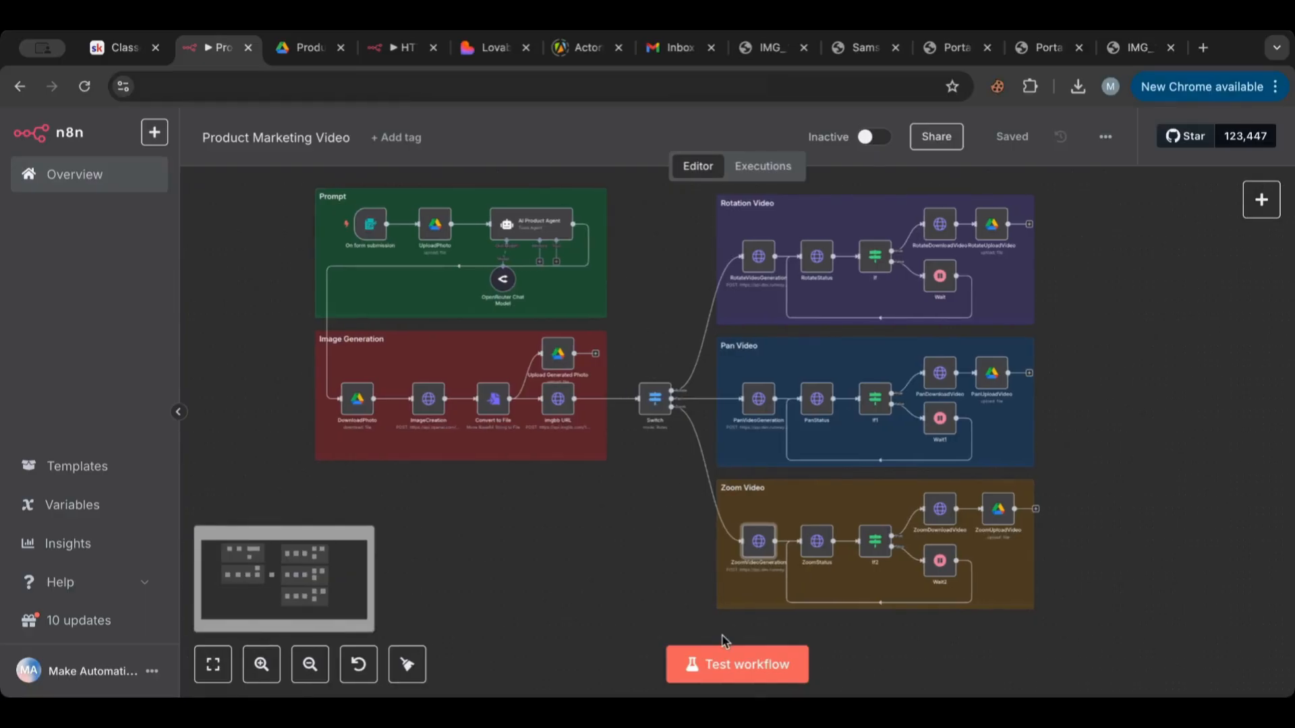
left_click(703, 669)
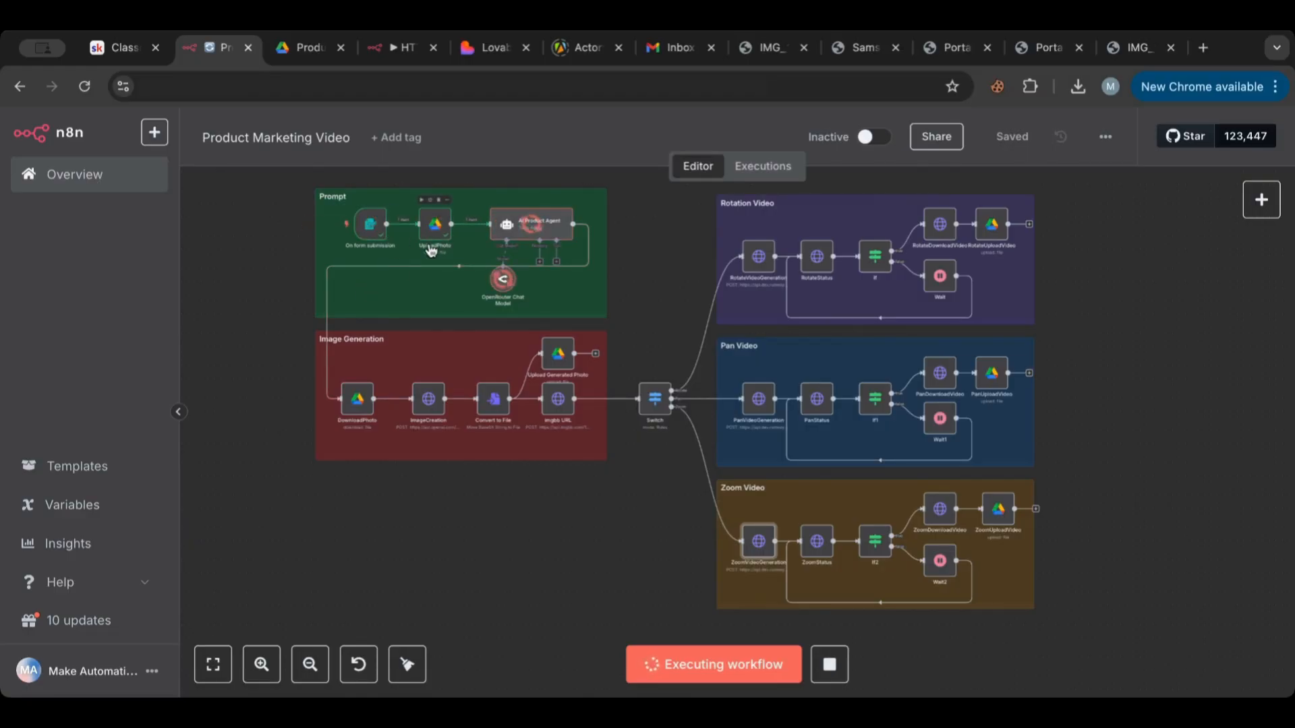
scroll(430, 249, "up", 2)
scroll(430, 250, "up", 2)
scroll(451, 226, "up", 1)
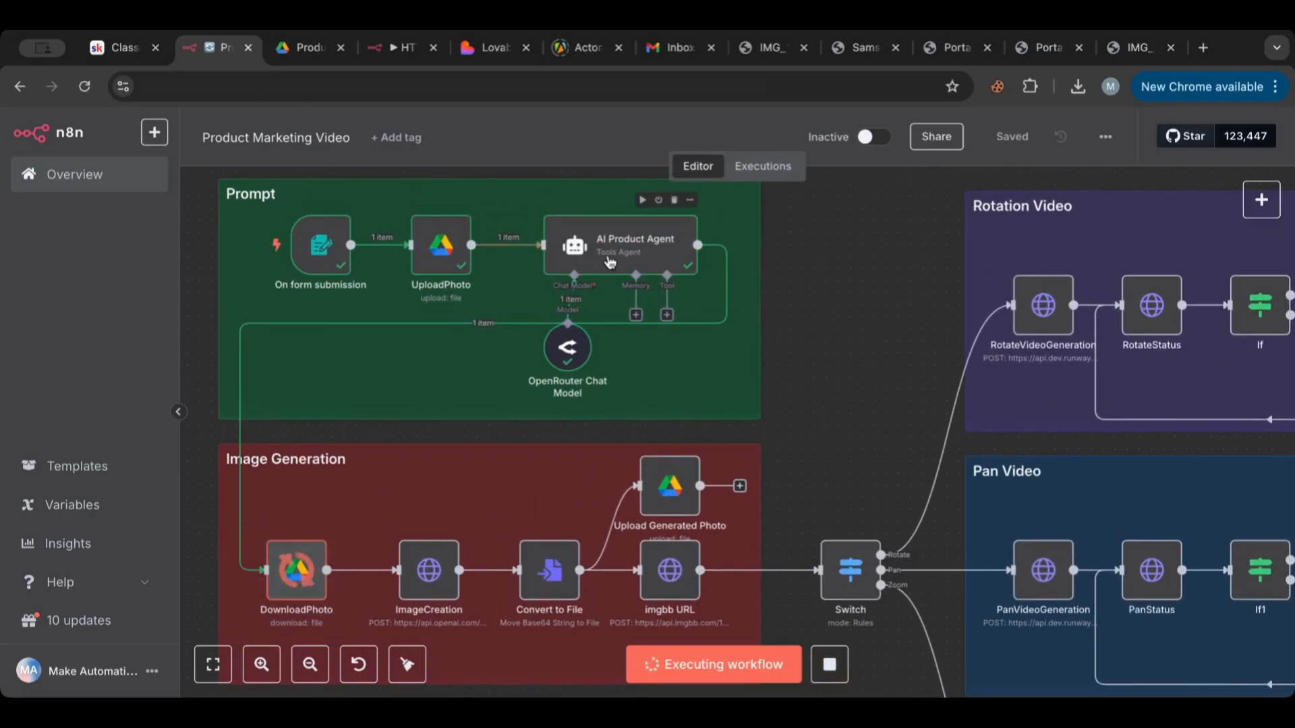
Read the prompt in the AI Product Agent node's output and return to the canvas to follow the Image Generation section.
double_click(596, 262)
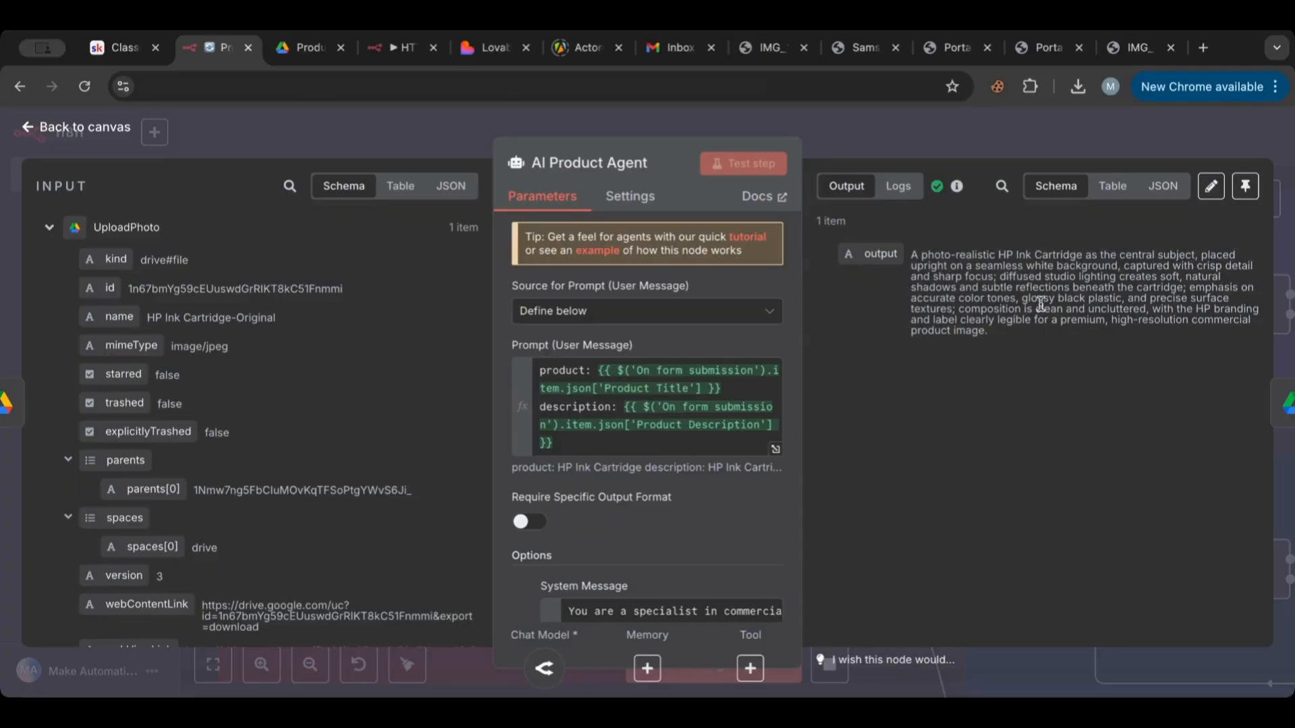
left_click(54, 126)
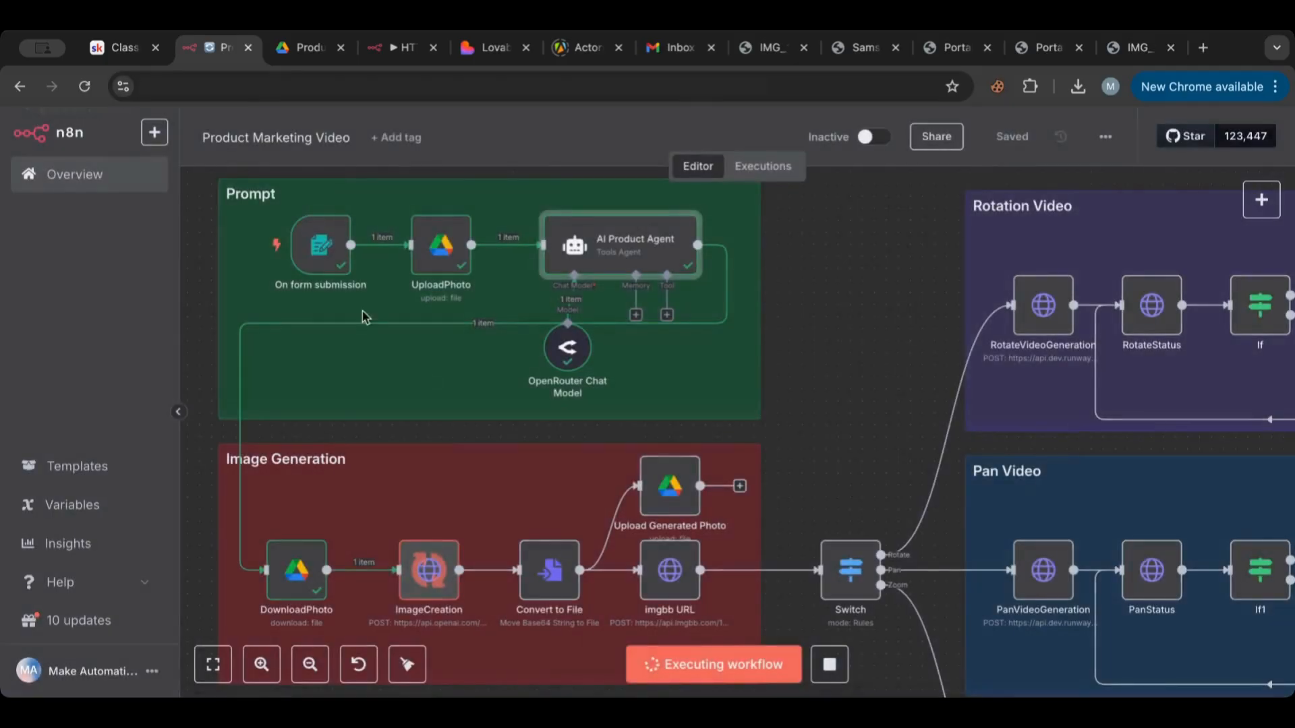
scroll(405, 351, "down", 2)
scroll(430, 386, "down", 3)
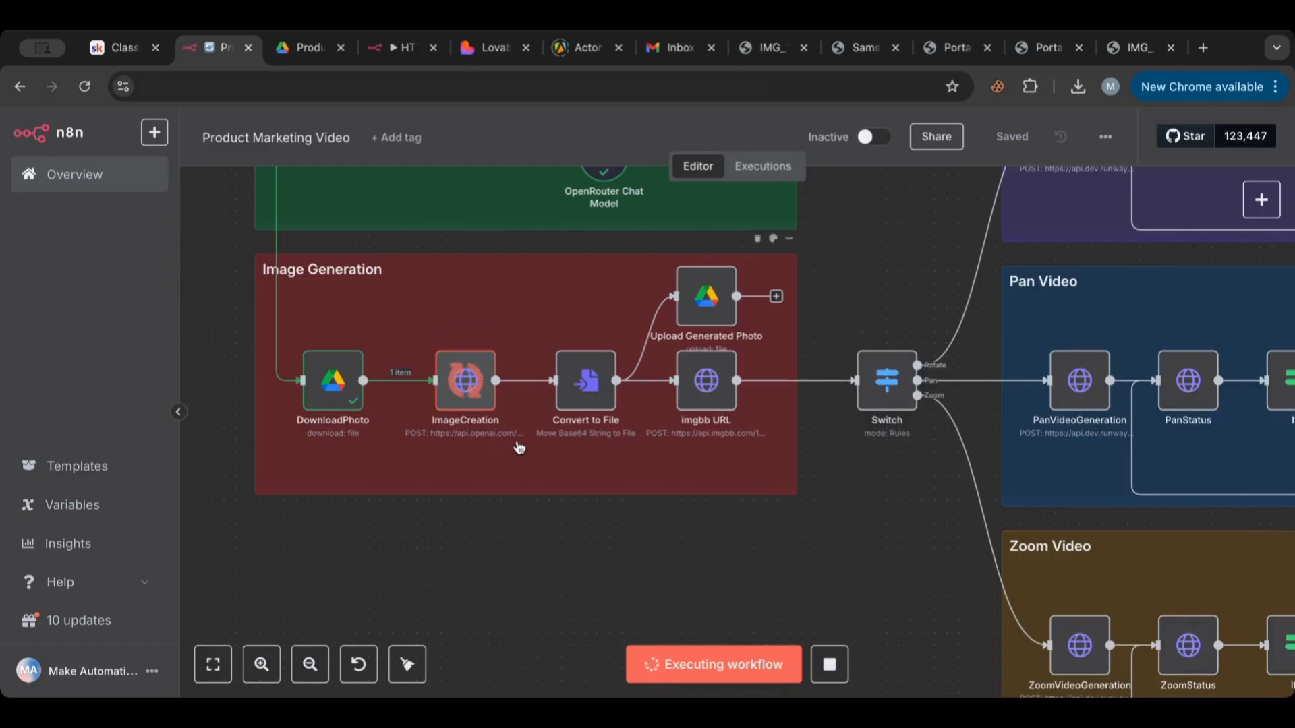
Switch to Google Drive, show the Product Photos folder as a list to check for the original photo, and return to the workflow.
left_click(307, 46)
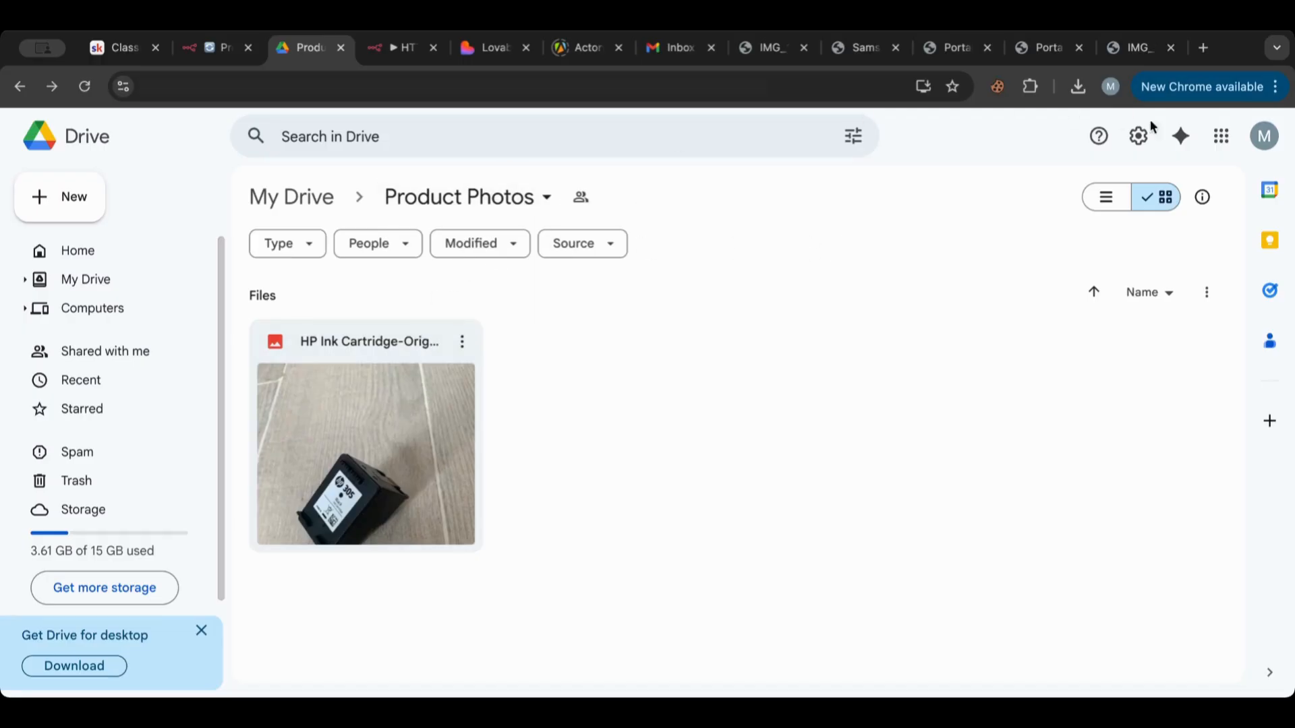
left_click(1109, 201)
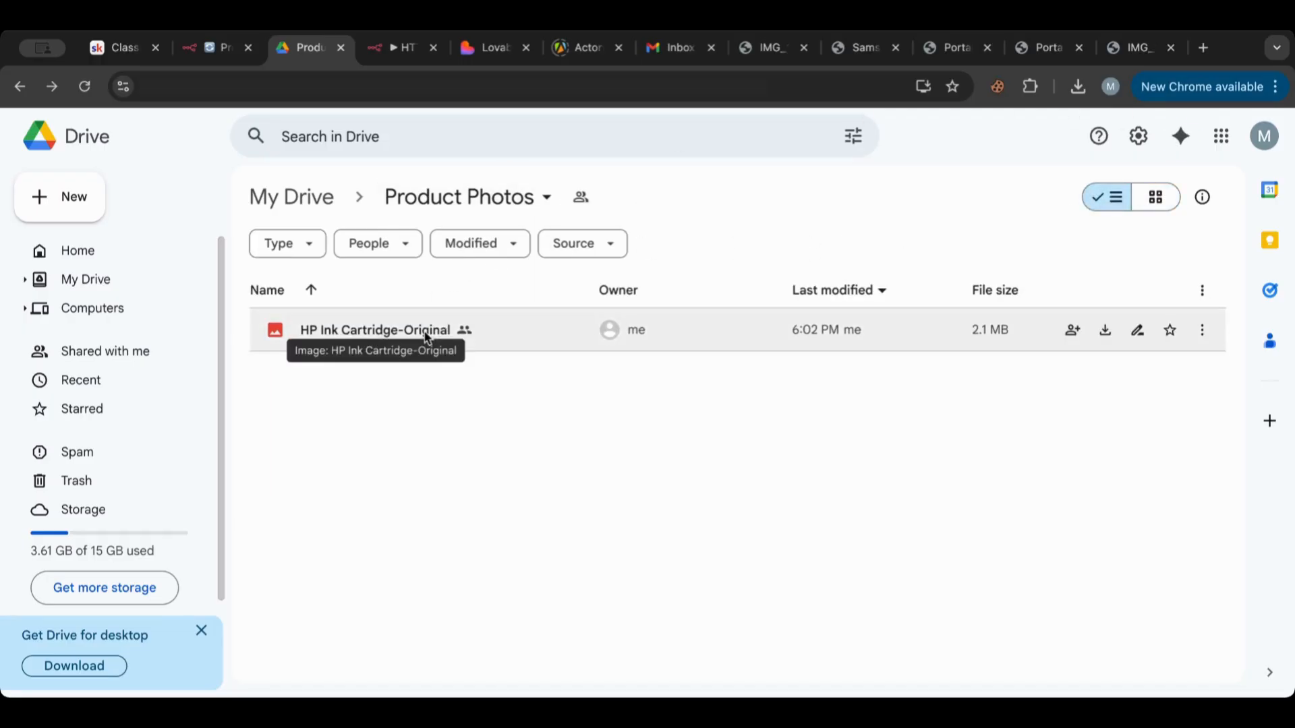
left_click(211, 49)
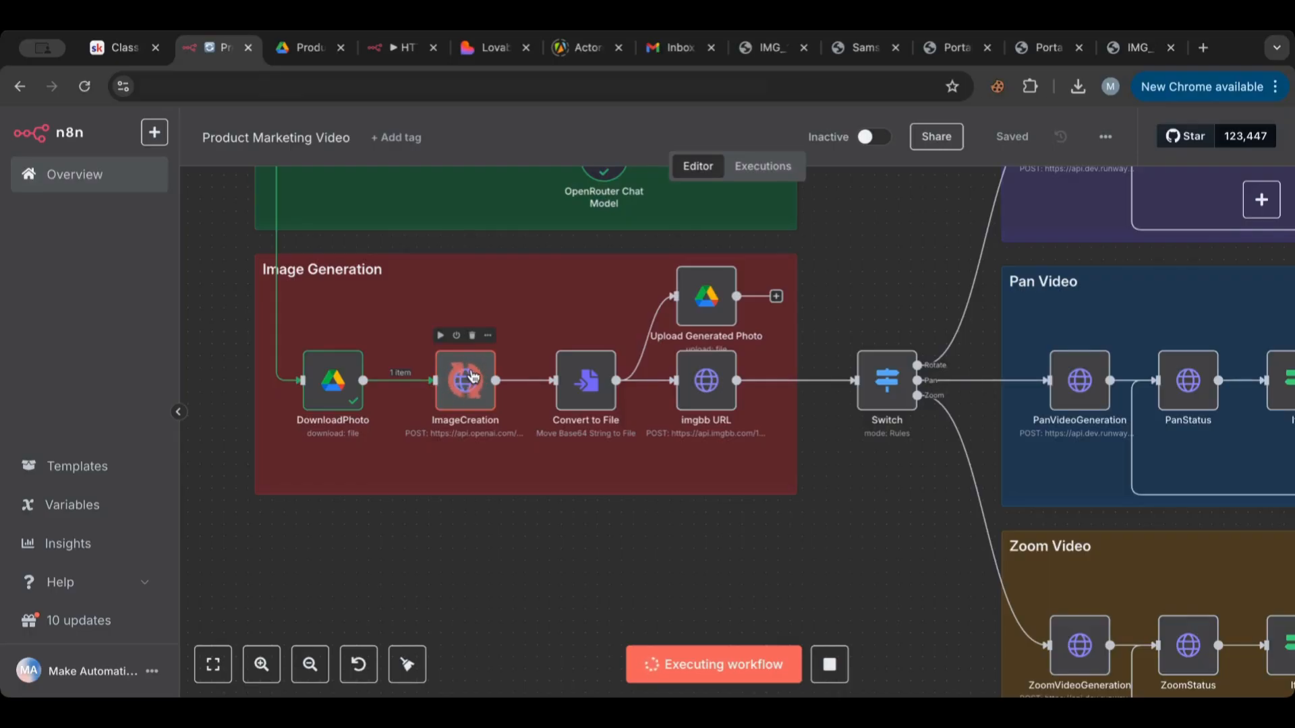
Follow the ImageCreation node's progress and recheck the Product Photos folder in Google Drive for new files, returning to the workflow.
scroll(474, 376, "up", 1)
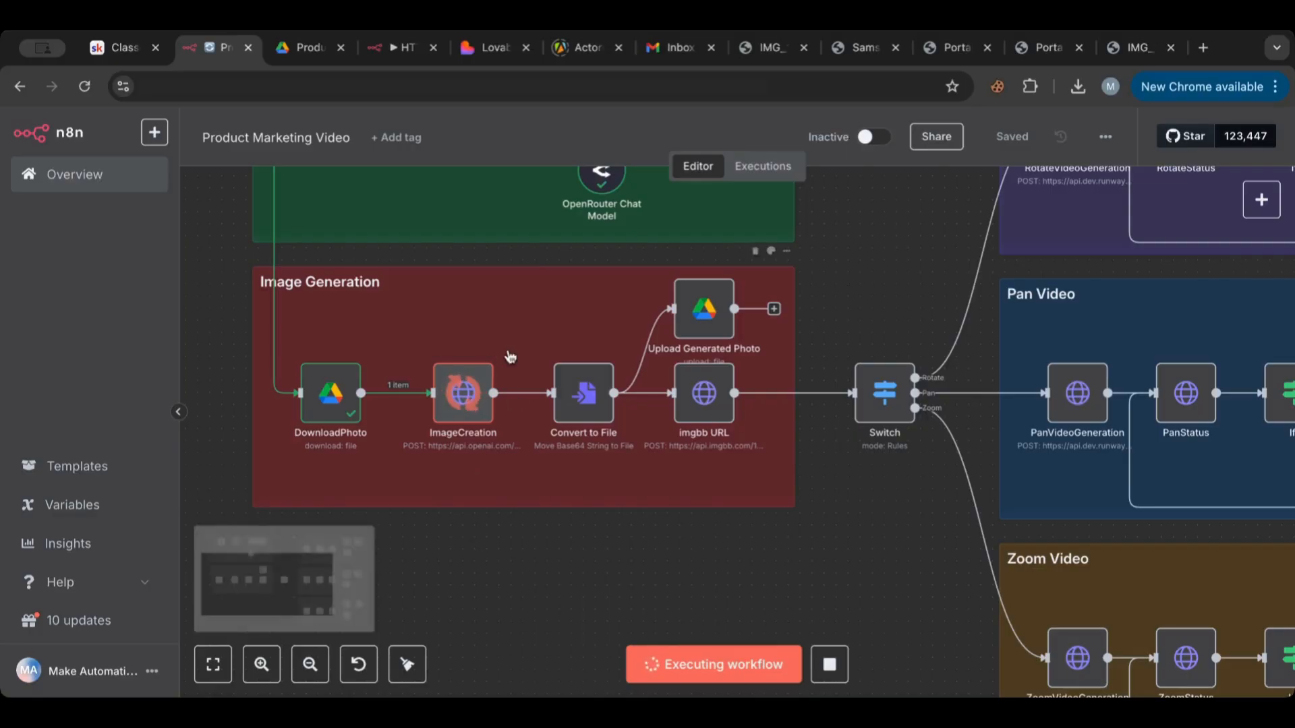
scroll(427, 247, "up", 4)
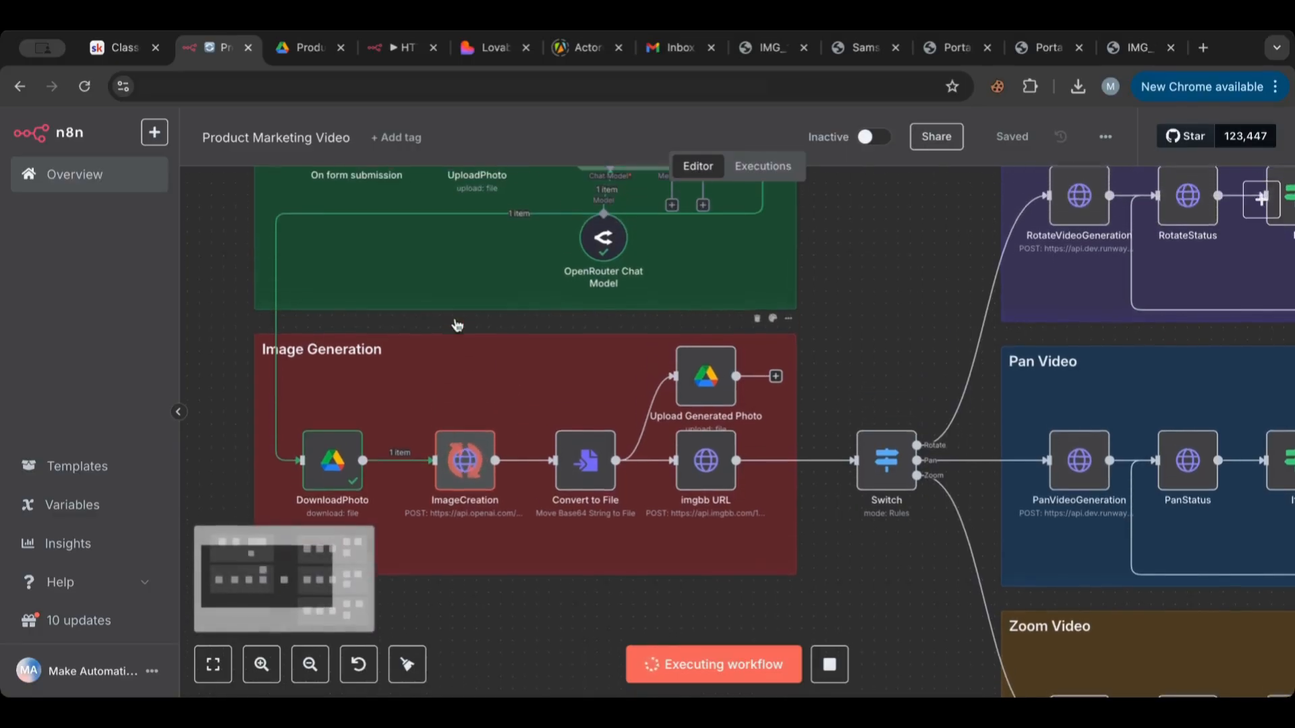
scroll(427, 247, "up", 1)
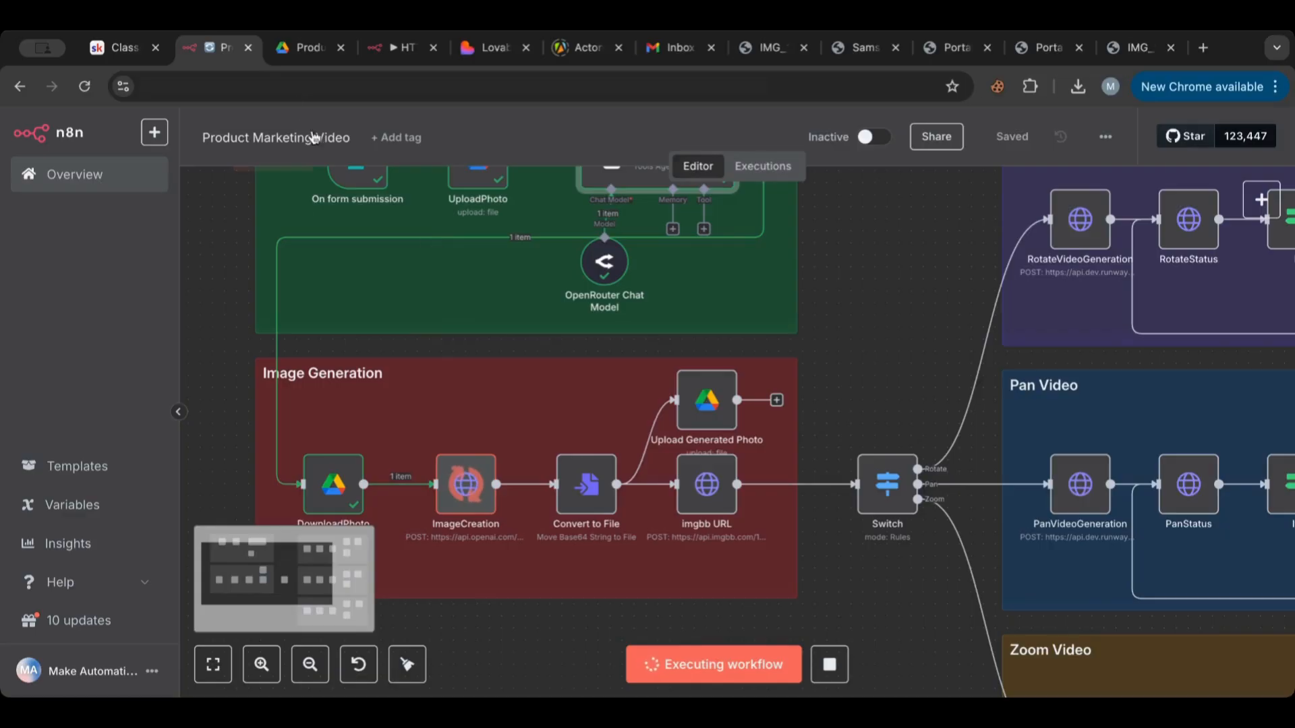
left_click(303, 52)
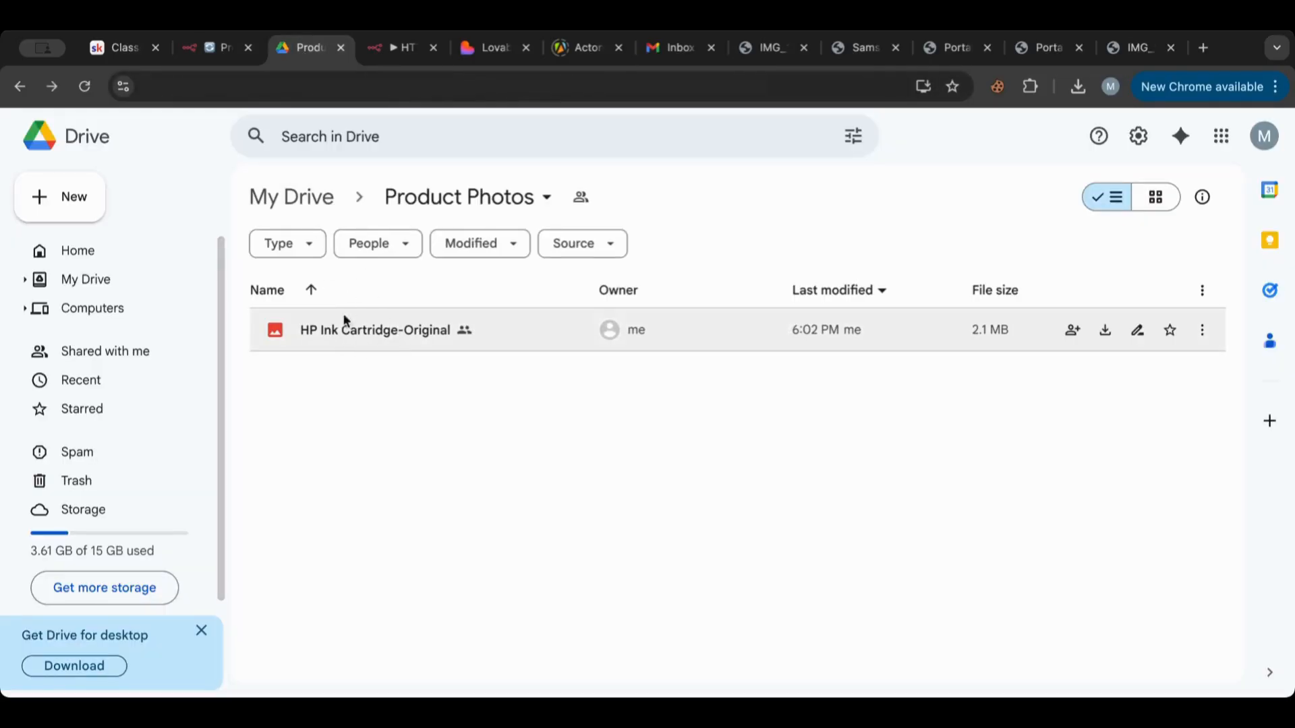
left_click(213, 49)
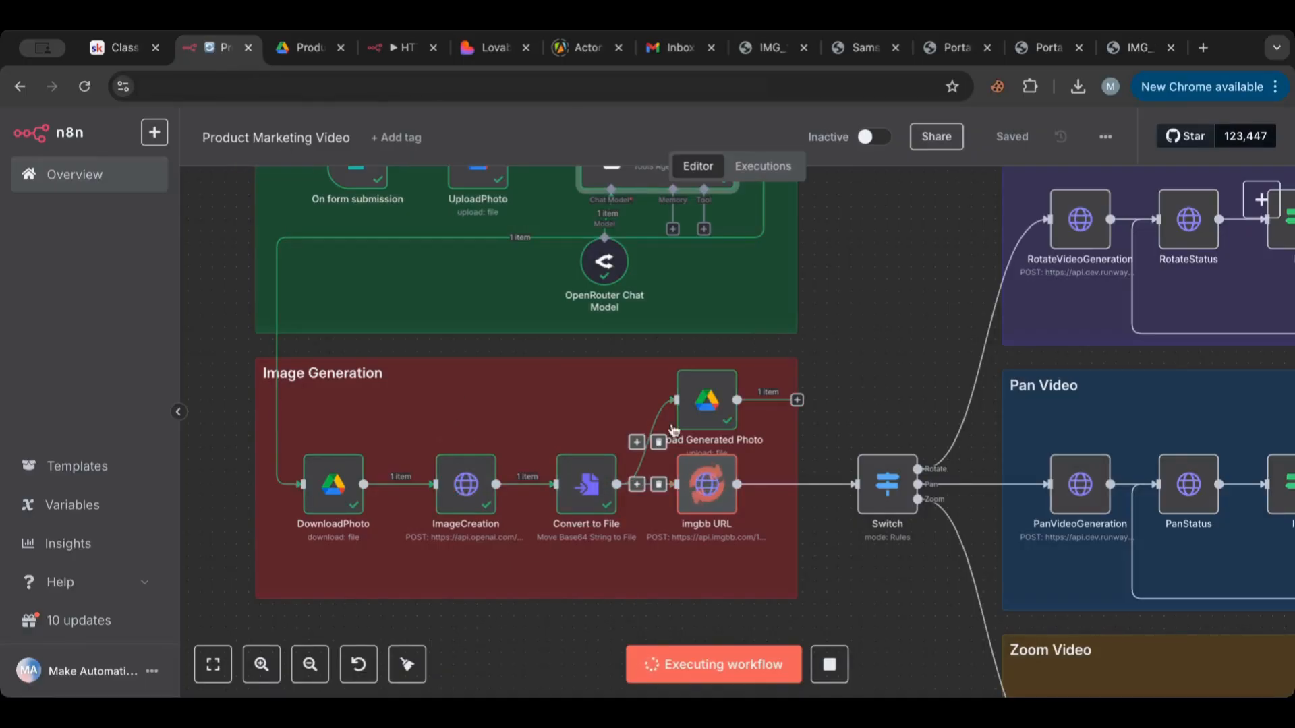
Show Google Drive's Product Photos folder as a grid, preview HP Ink Cartridge-Generated, and return to the n8n workflow.
left_click(294, 54)
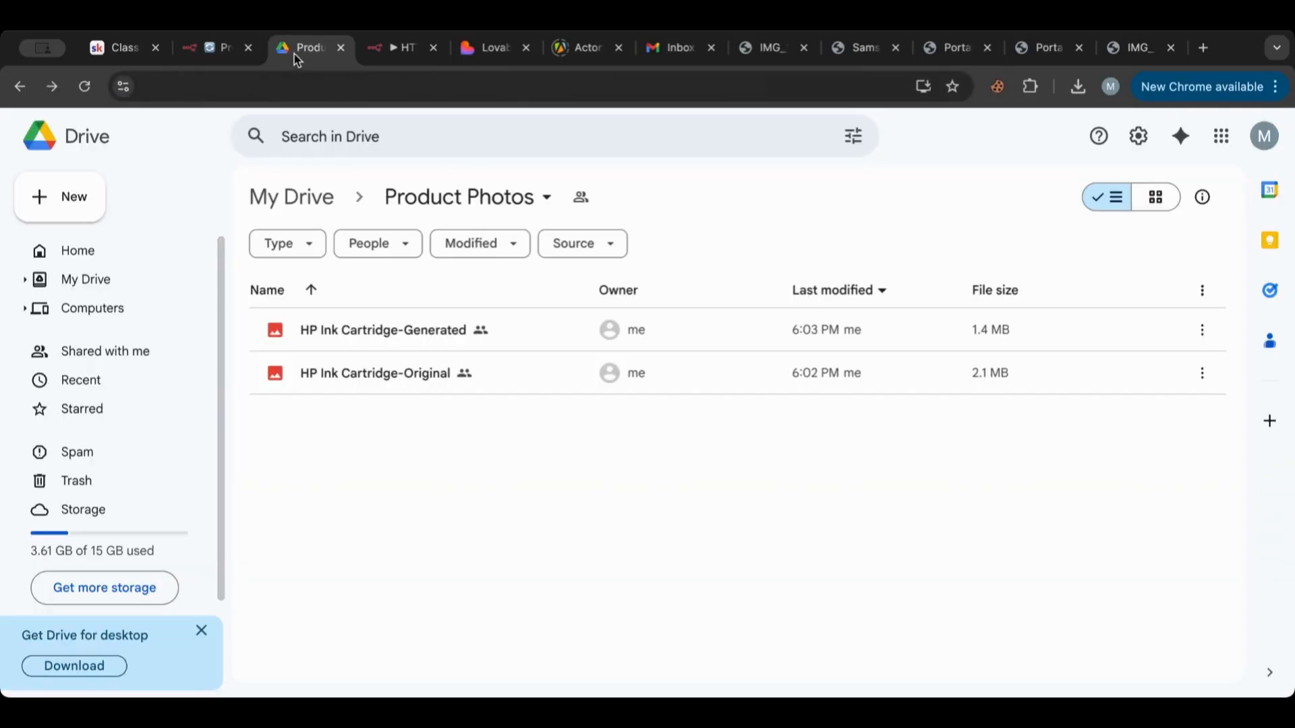
left_click(1155, 195)
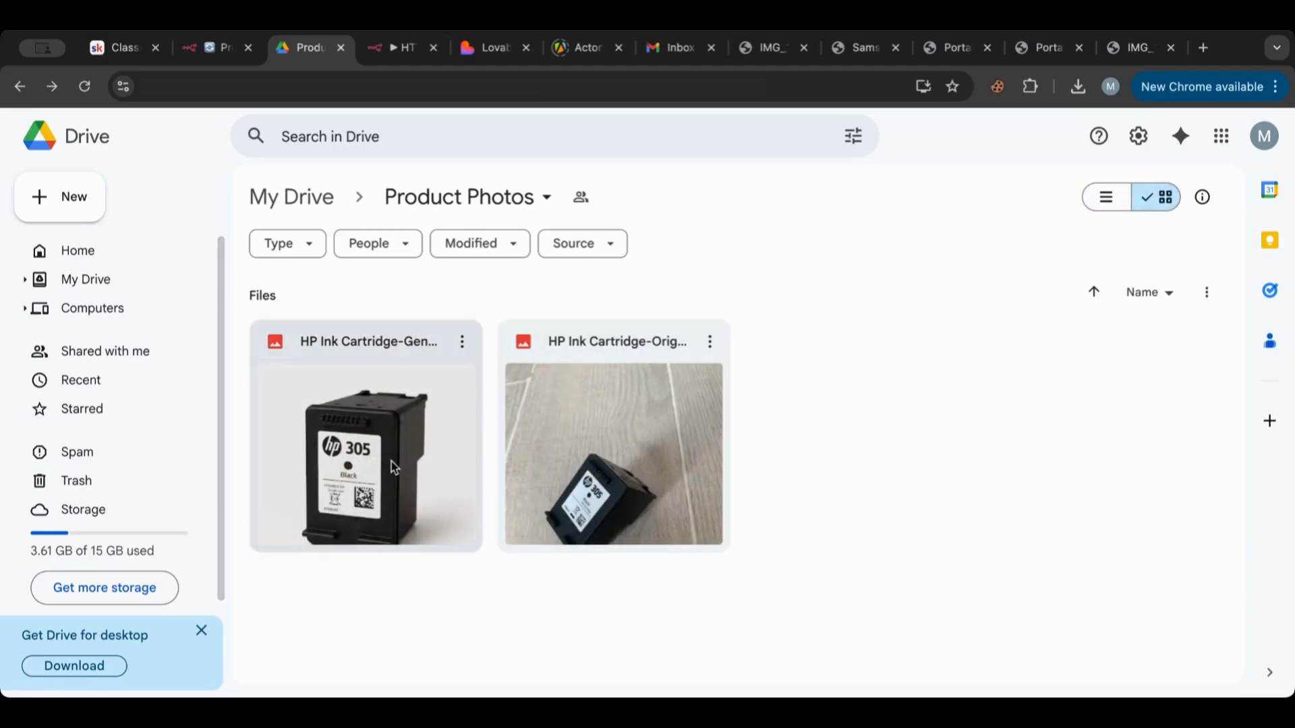
double_click(391, 461)
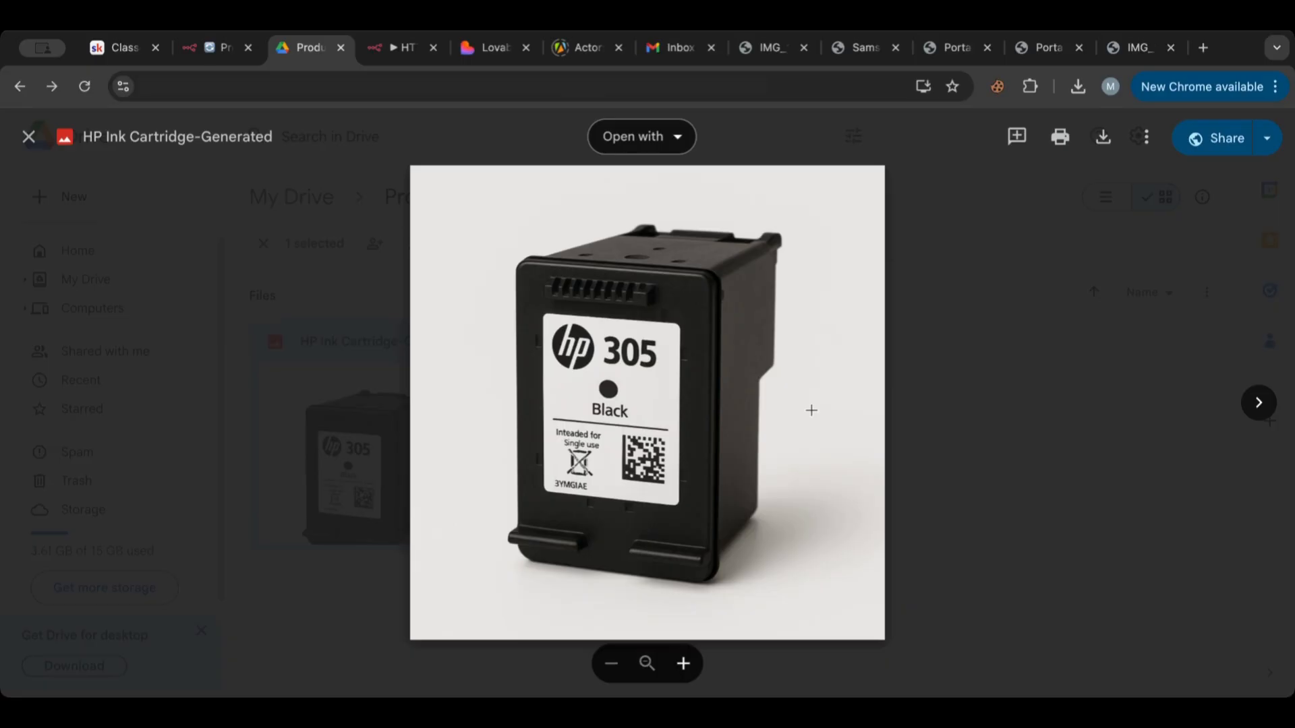
left_click(978, 436)
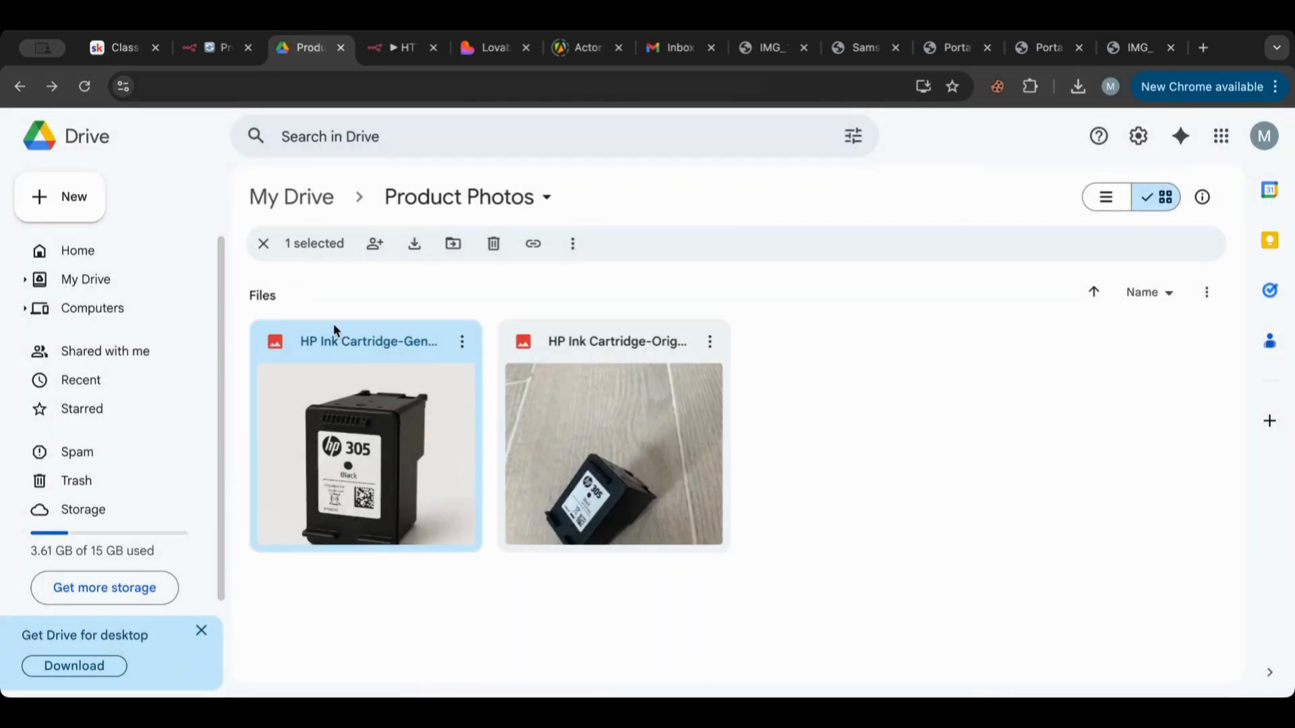
left_click(212, 47)
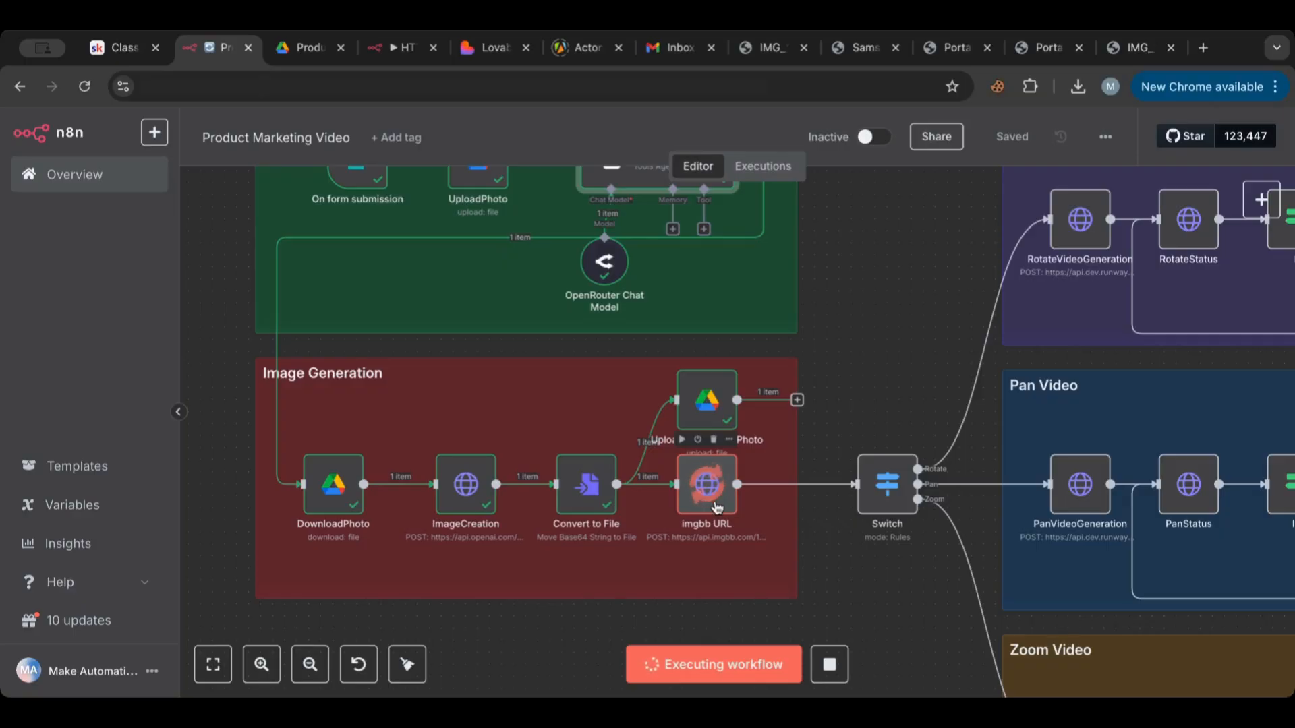
Examine the path from imgbb URL through the Switch node to the Rotation, Pan and Zoom Video sections during the run.
scroll(666, 505, "down", 4)
scroll(666, 506, "right", 2)
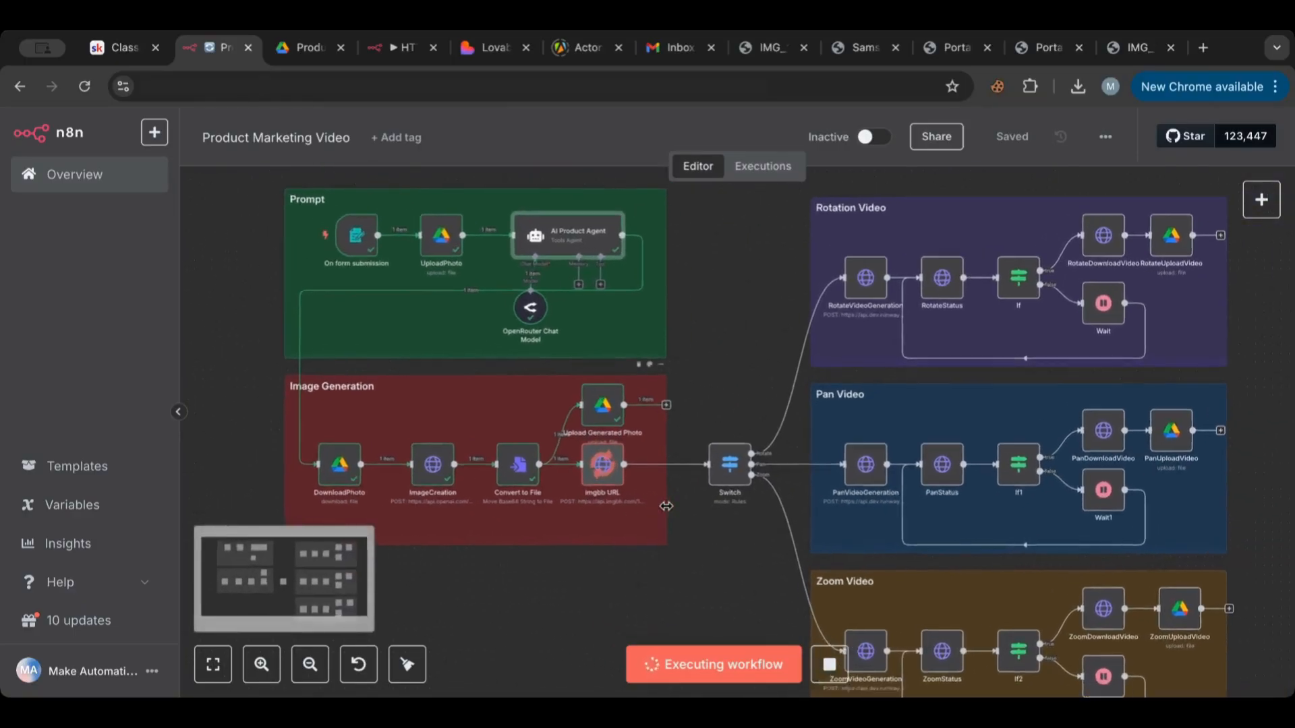
scroll(666, 506, "up", 4)
scroll(666, 510, "right", 2)
scroll(667, 513, "down", 2)
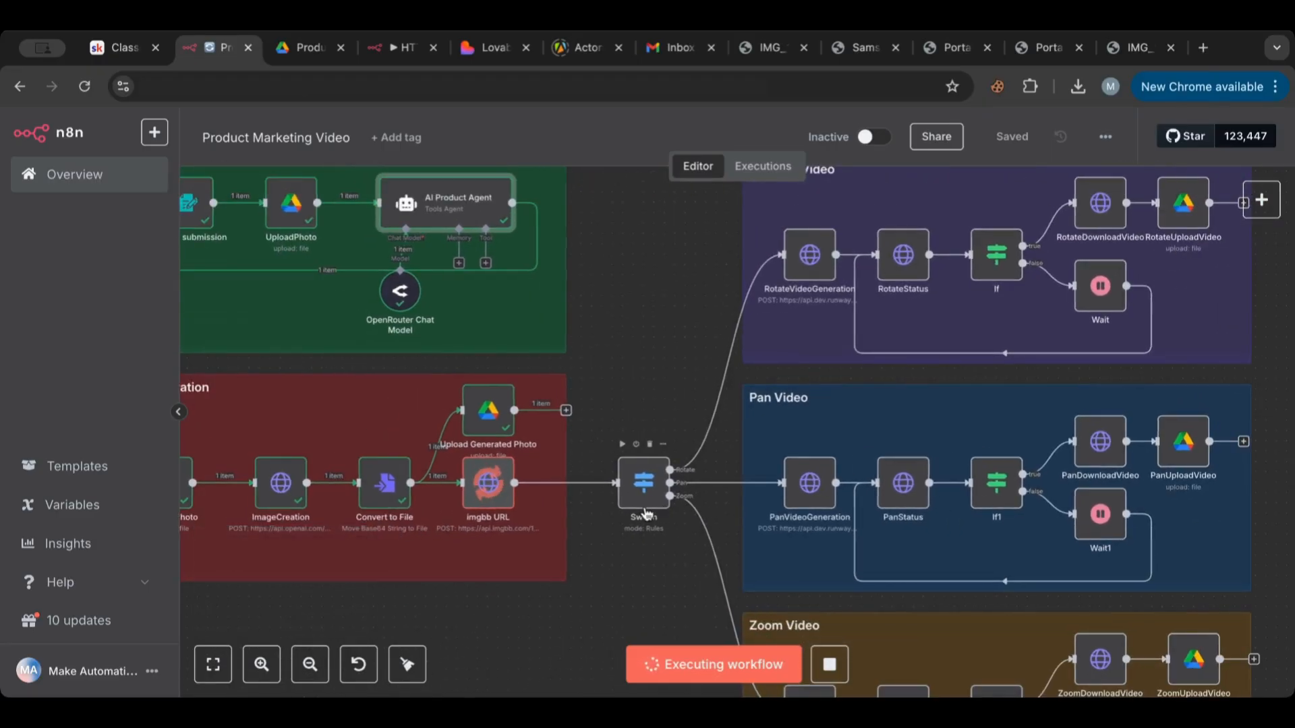
scroll(645, 515, "right", 2)
scroll(645, 514, "up", 1)
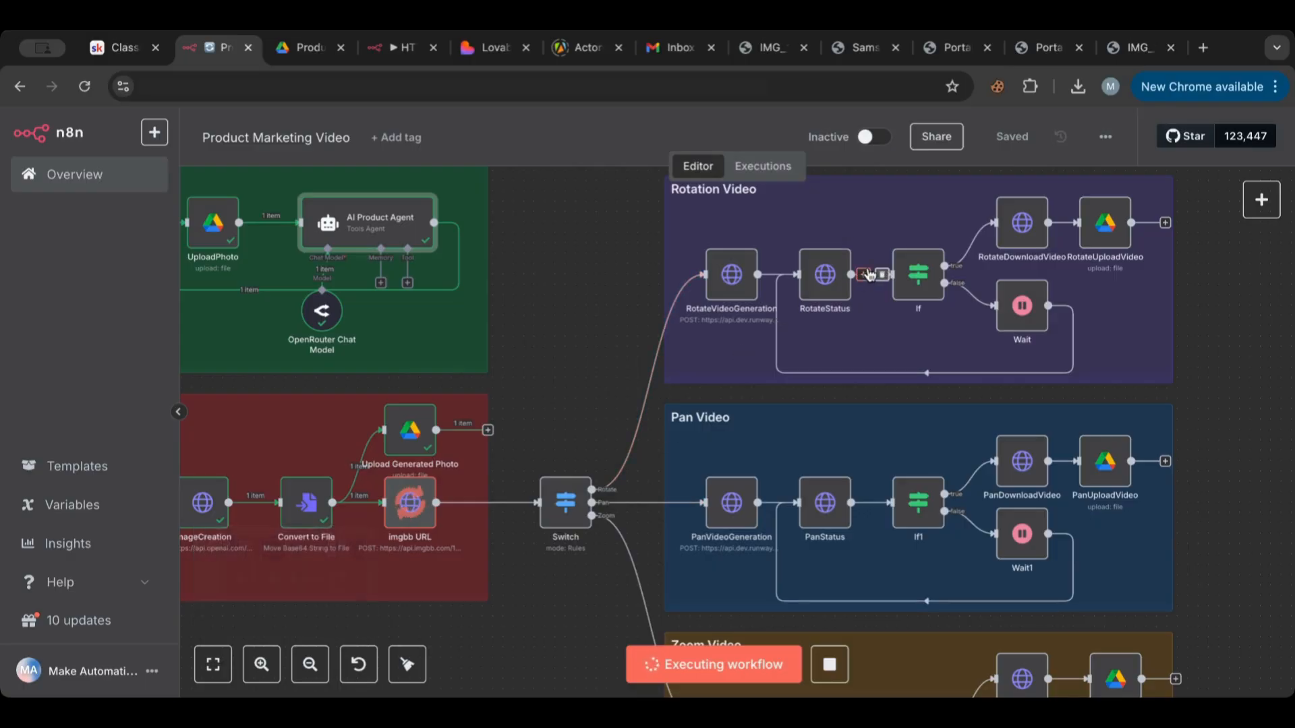
scroll(870, 274, "right", 1)
scroll(869, 274, "up", 1)
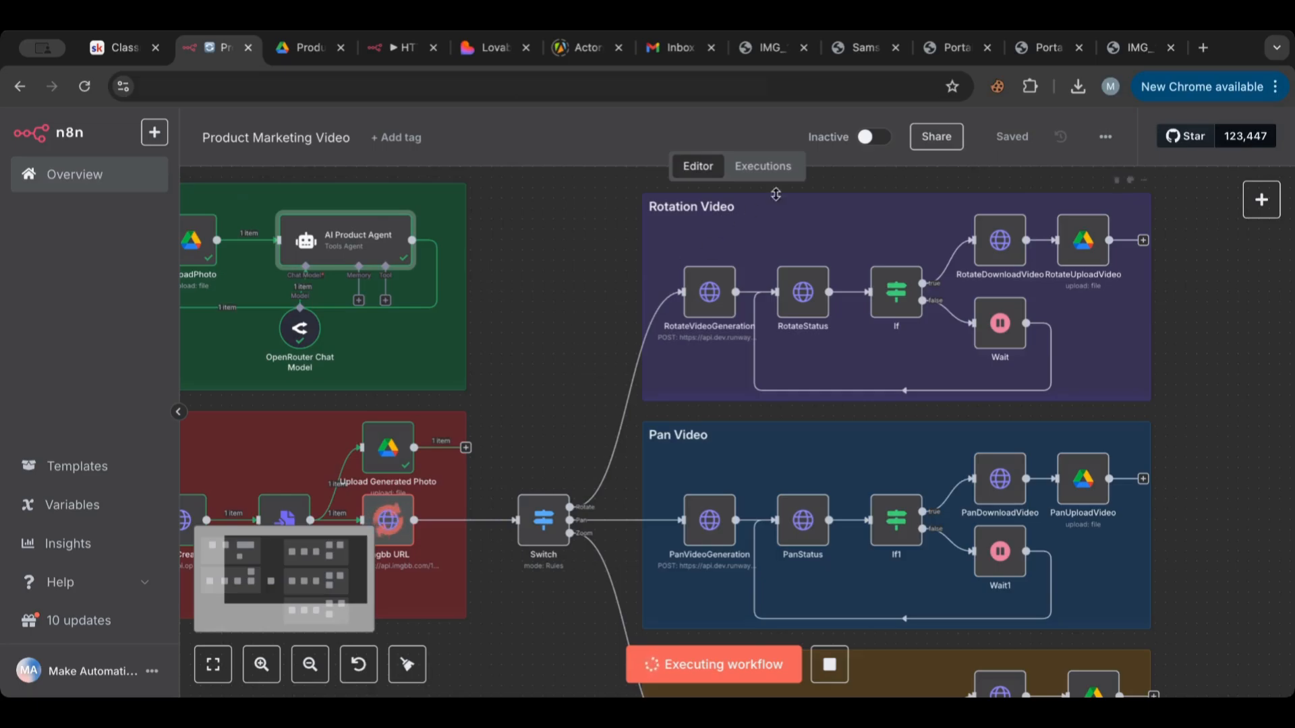
scroll(626, 344, "down", 4)
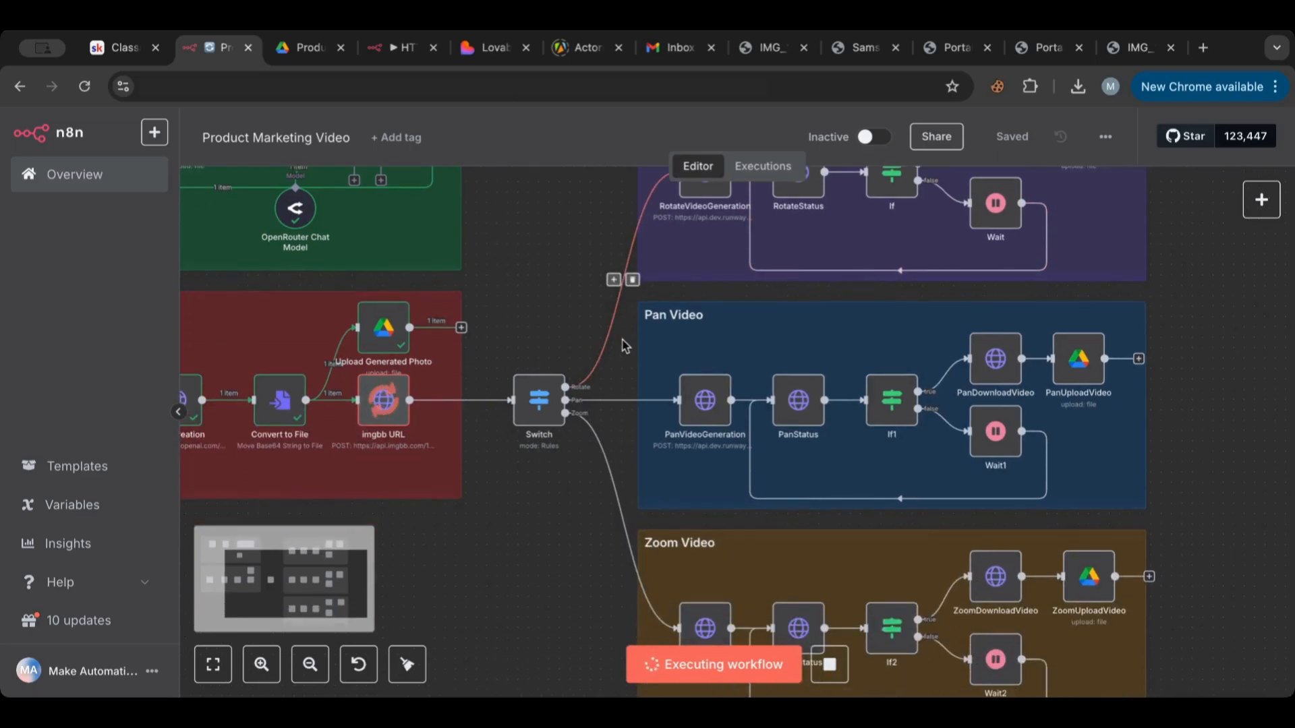
scroll(626, 345, "up", 4)
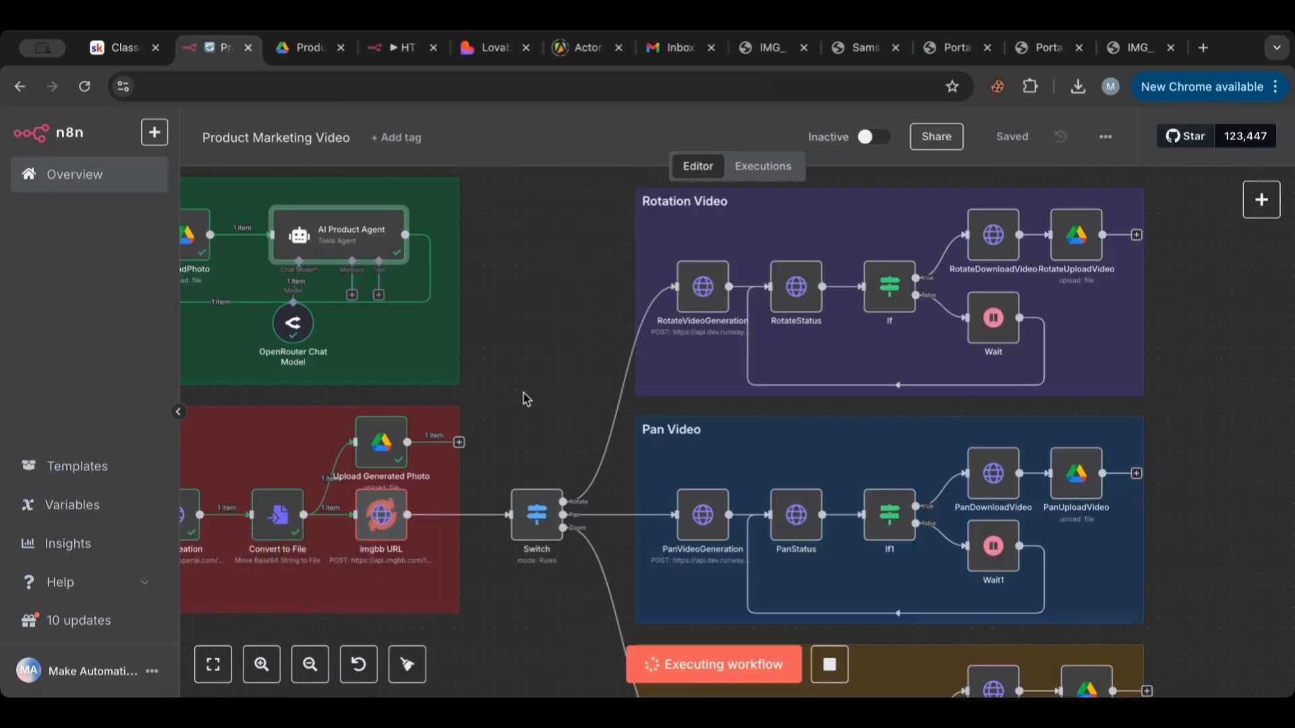
scroll(524, 399, "left", 4)
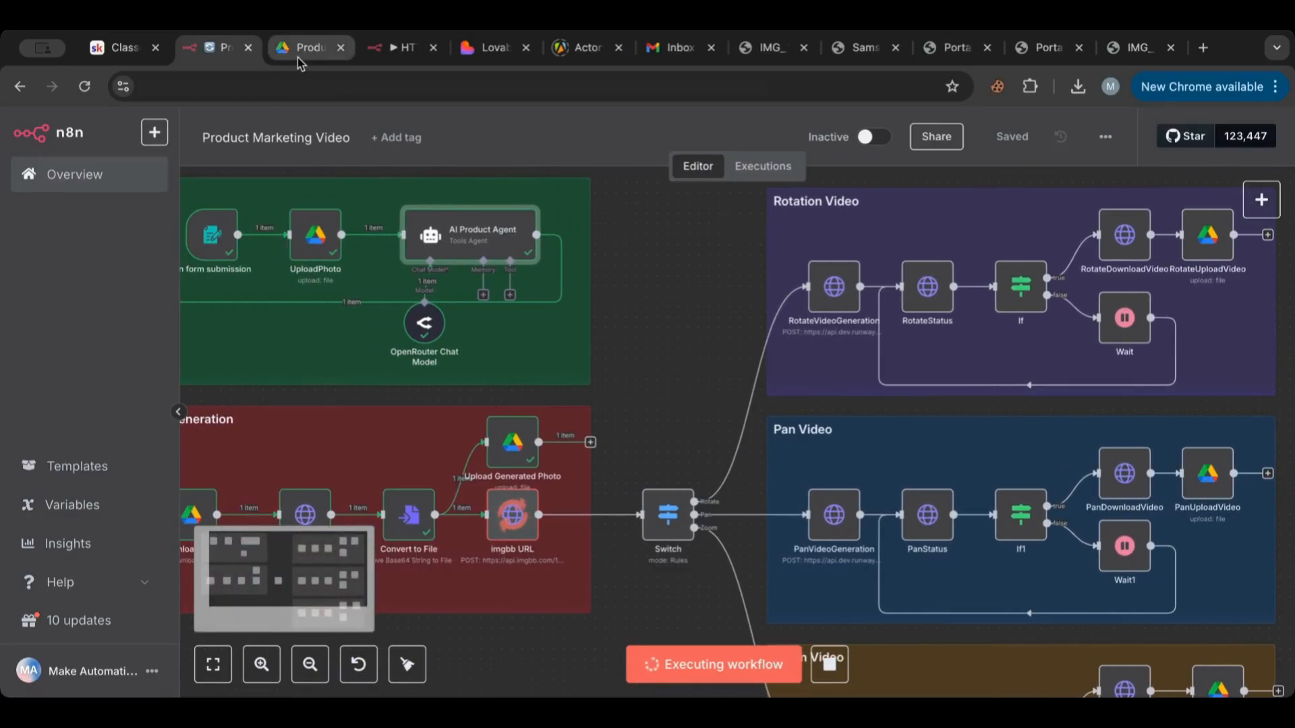
Compare the generated and original HP Ink Cartridge photos in Google Drive, clear the file selection, and return to the n8n workflow.
left_click(297, 57)
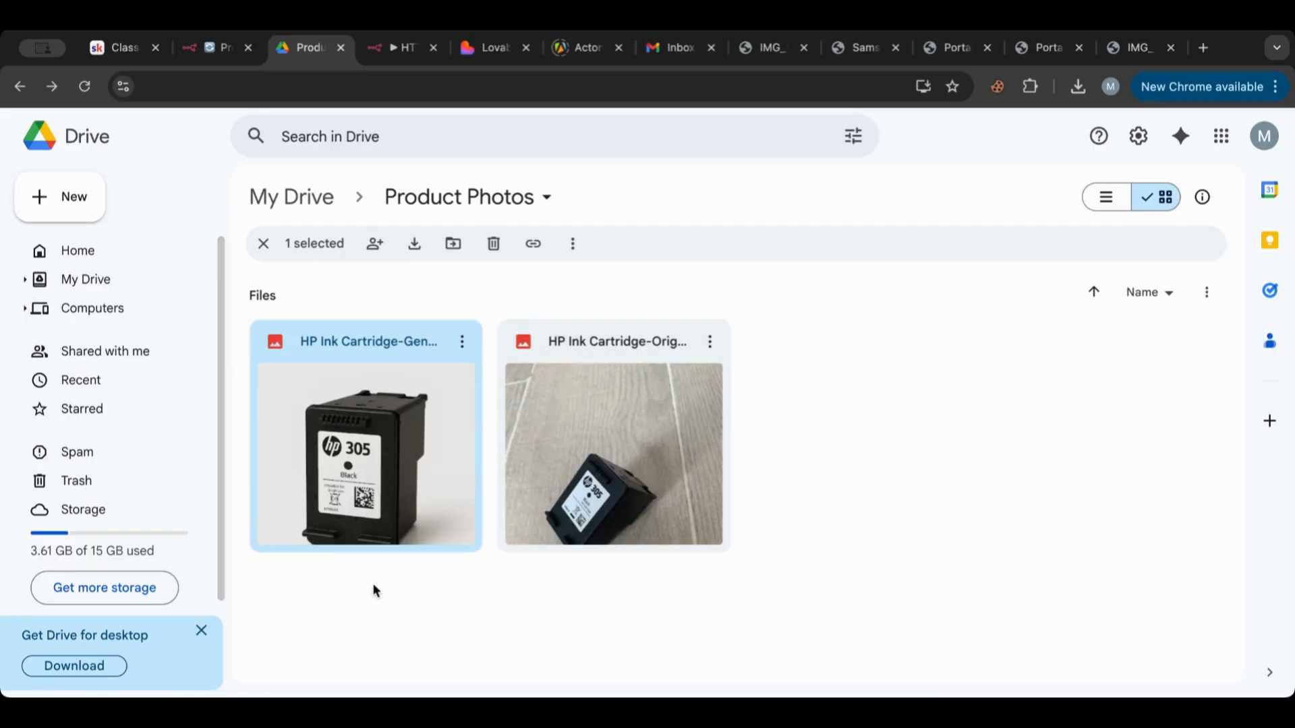
left_click(370, 607)
left_click(393, 339)
left_click(309, 596)
left_click_drag(307, 595, 435, 420)
left_click(379, 599)
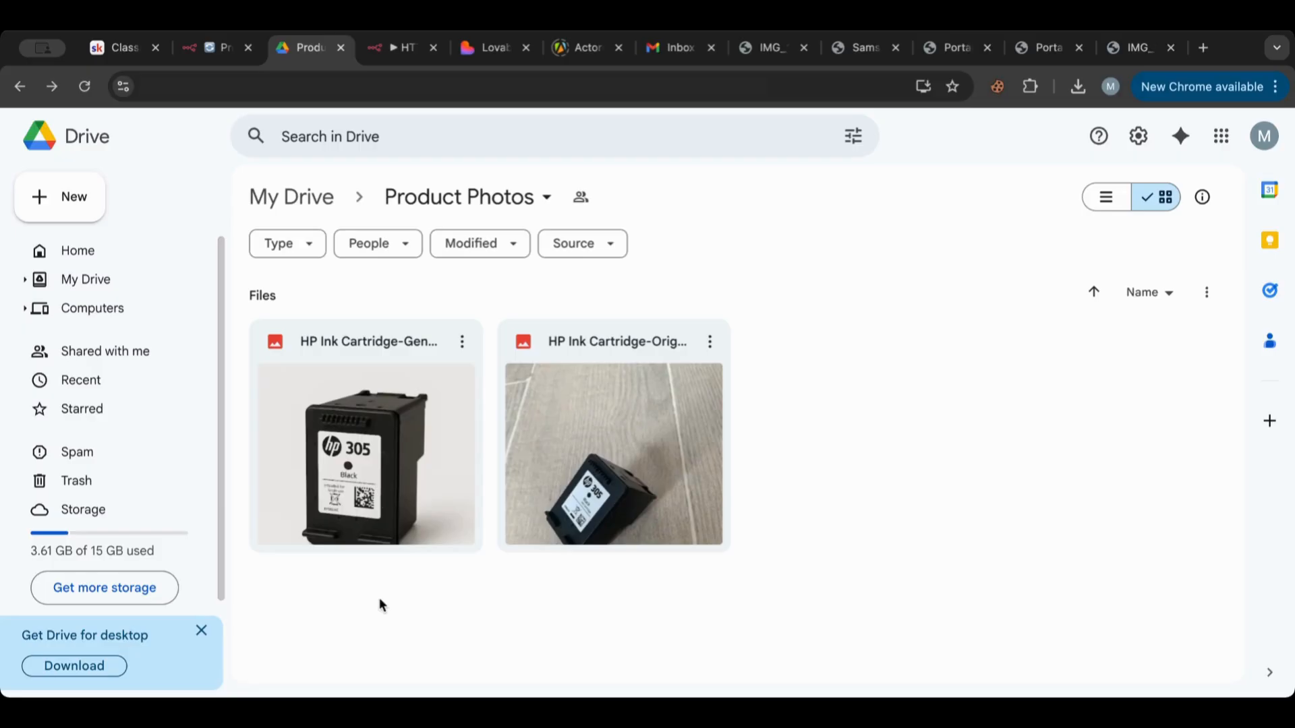
left_click(222, 51)
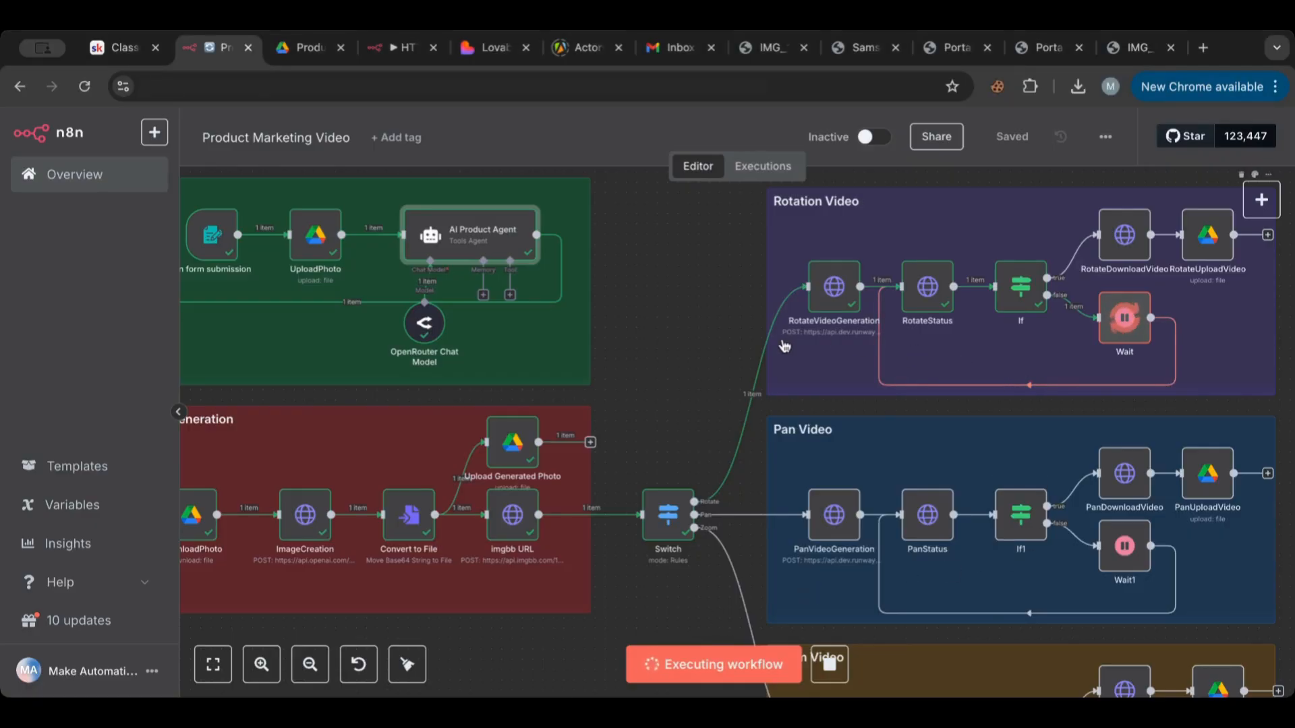
Inspect the task id in the RotateVideoGeneration node's output and return to the canvas.
double_click(834, 286)
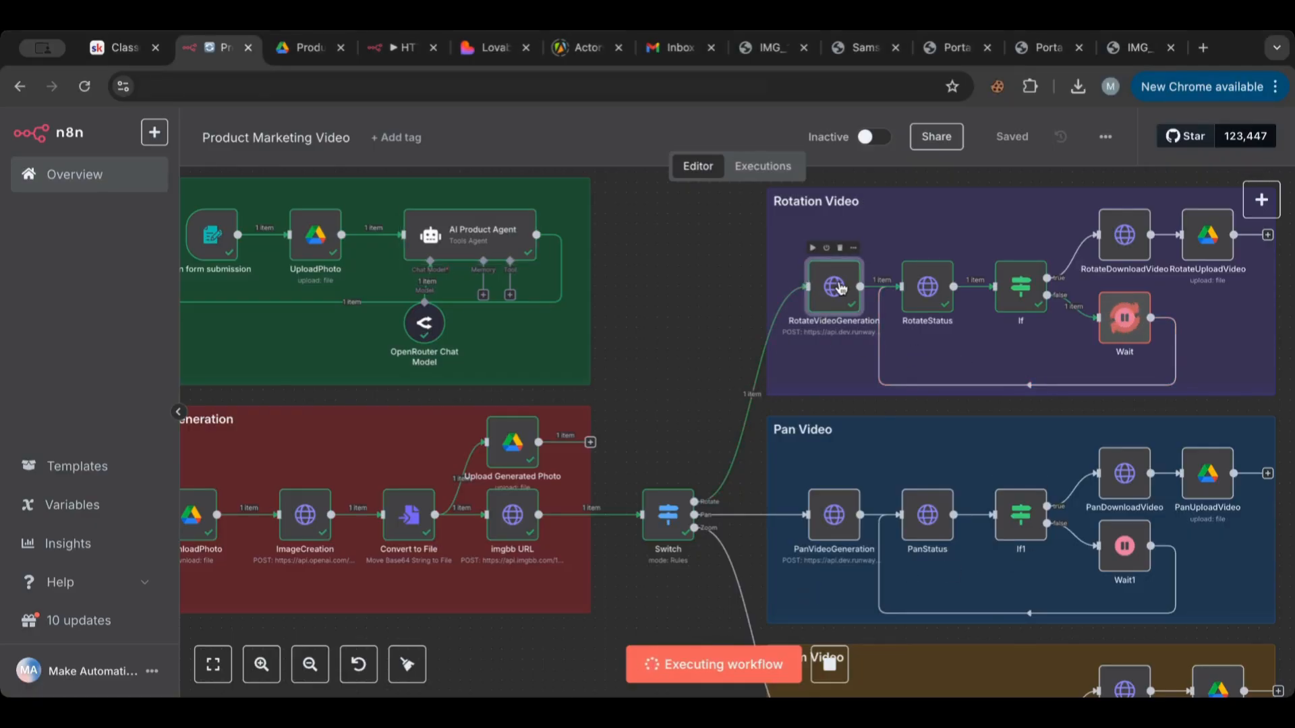
left_click_drag(836, 256, 1165, 257)
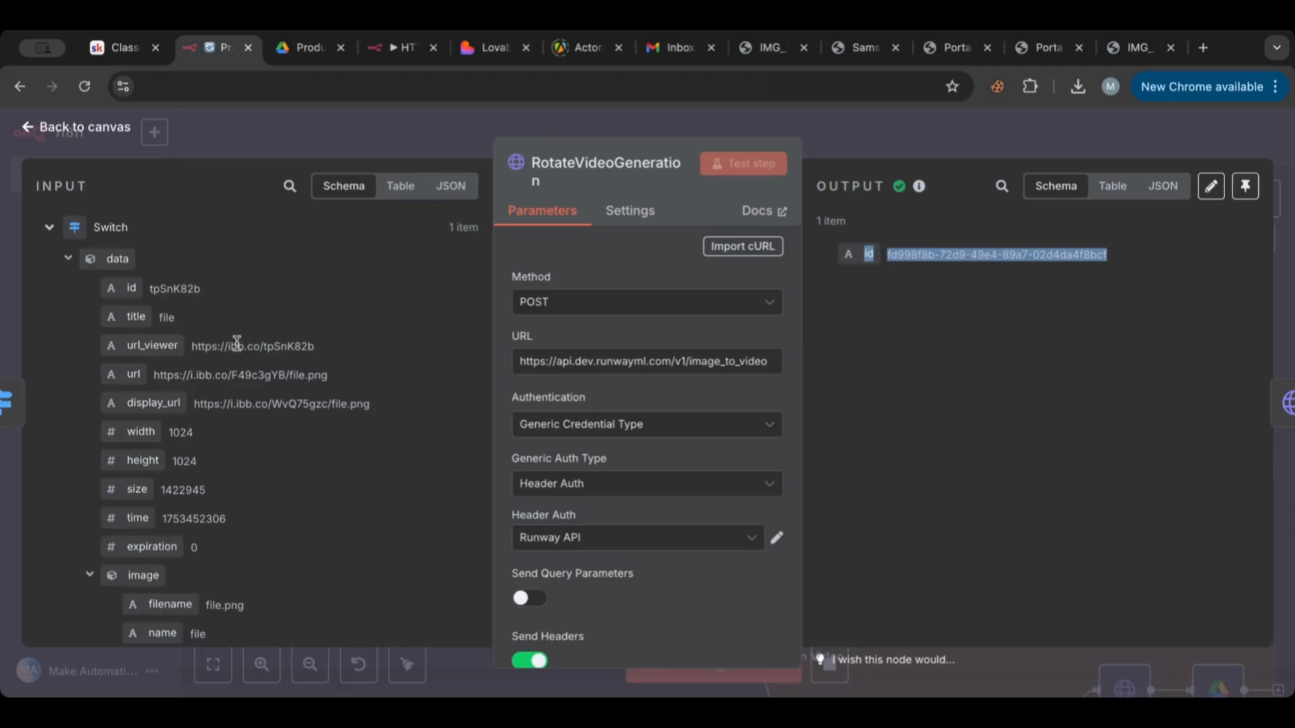
left_click(105, 135)
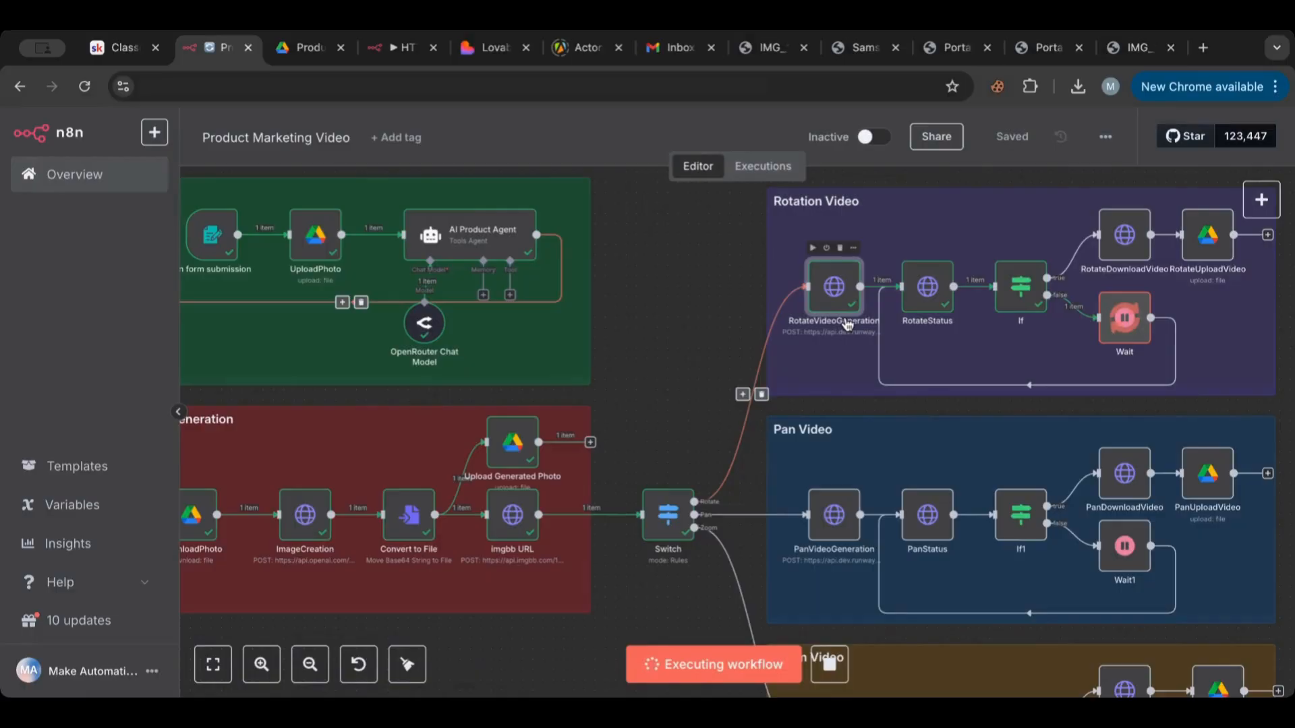
Check the task status in the RotateStatus node's output and return to the canvas.
left_click(926, 301)
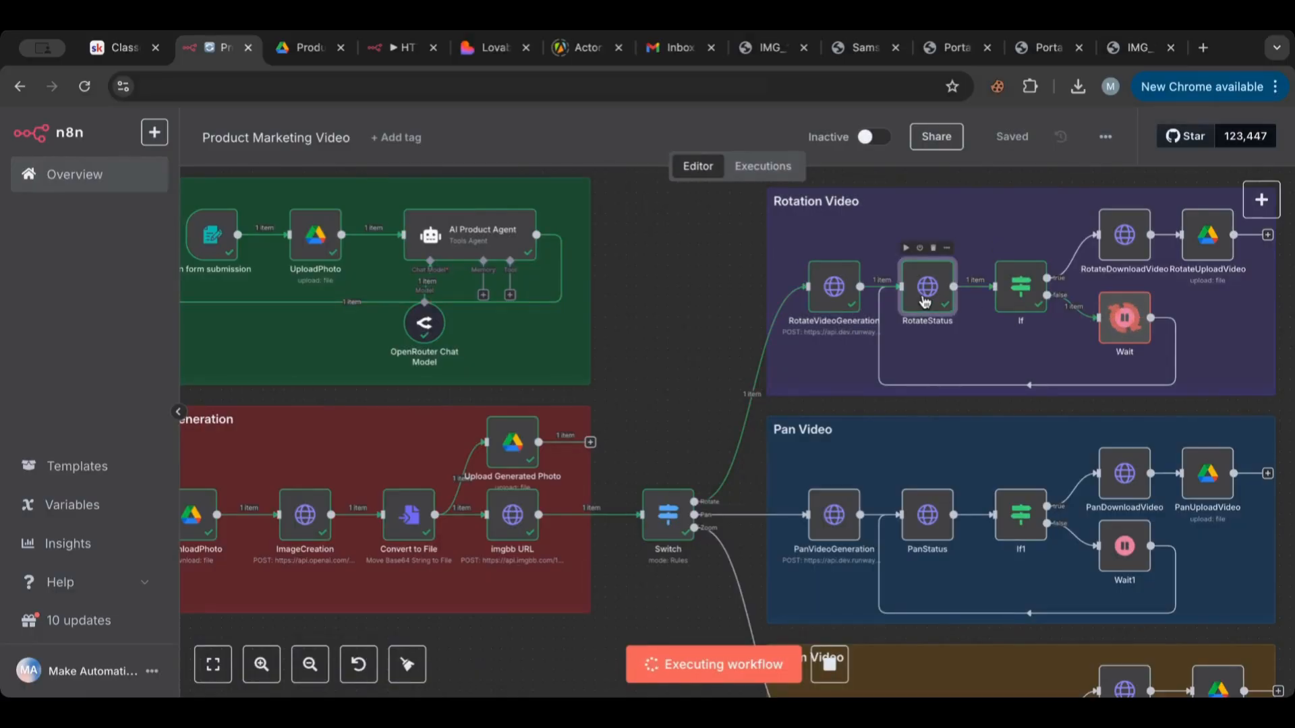
double_click(925, 302)
double_click(927, 284)
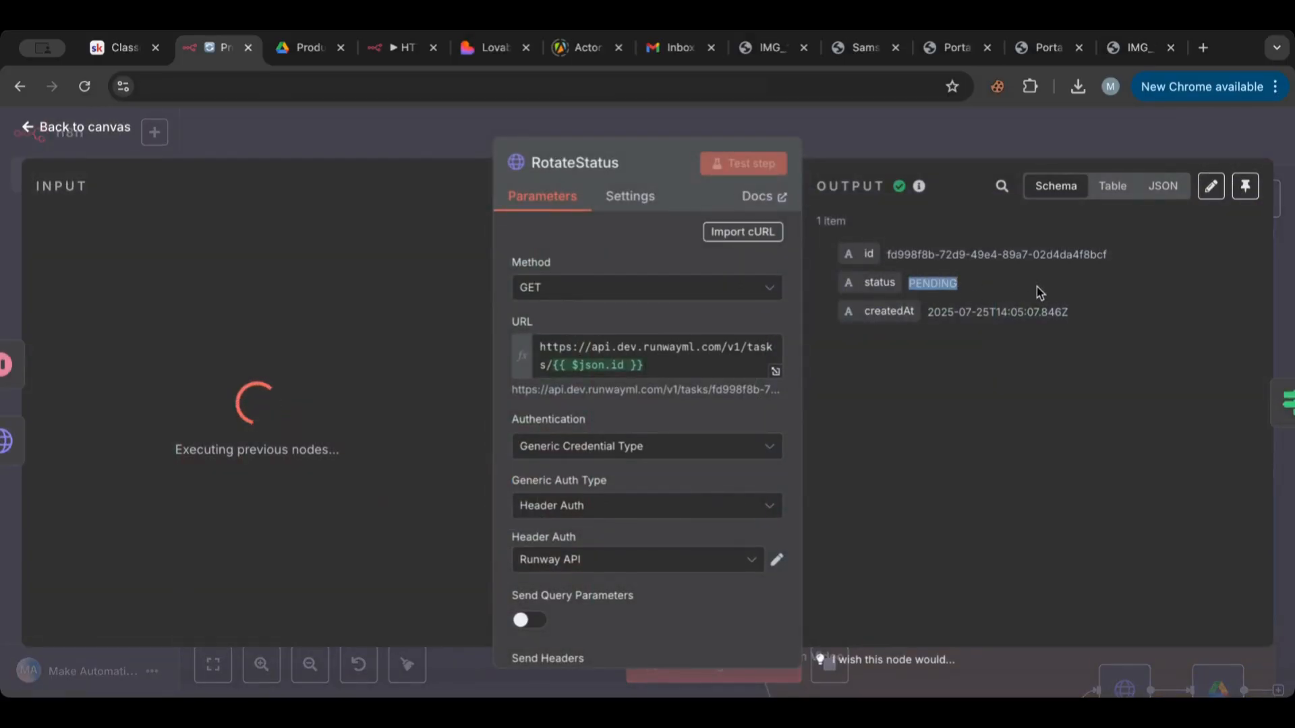
left_click(111, 127)
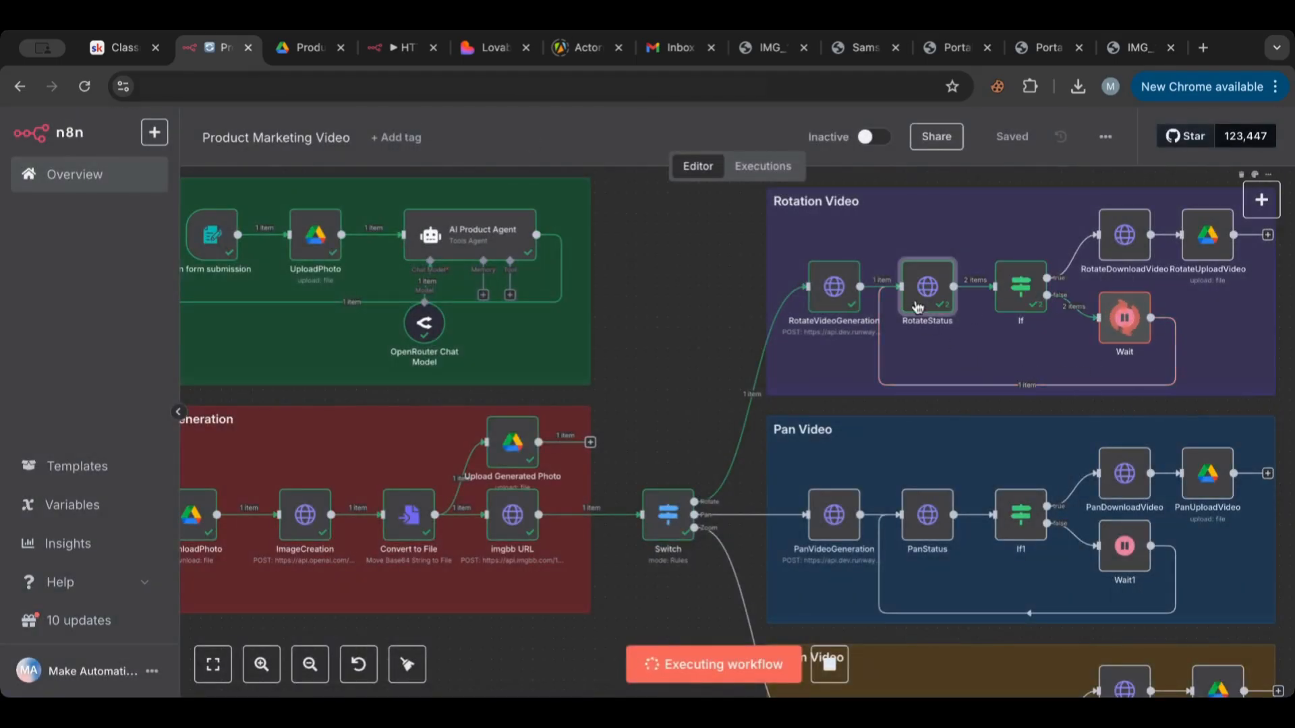
Trace the If node's true branch to RotateDownloadVideo in the Rotation Video section.
mouse_move(1057, 275)
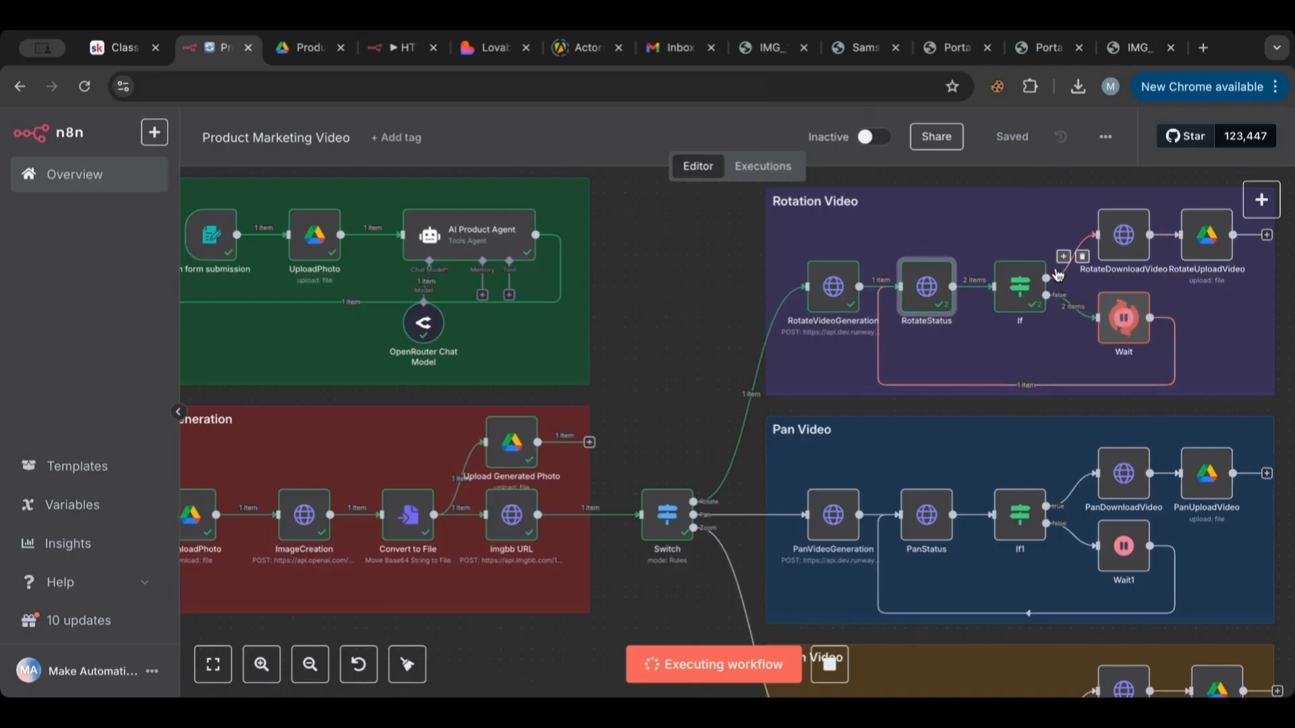
scroll(1057, 274, "right", 5)
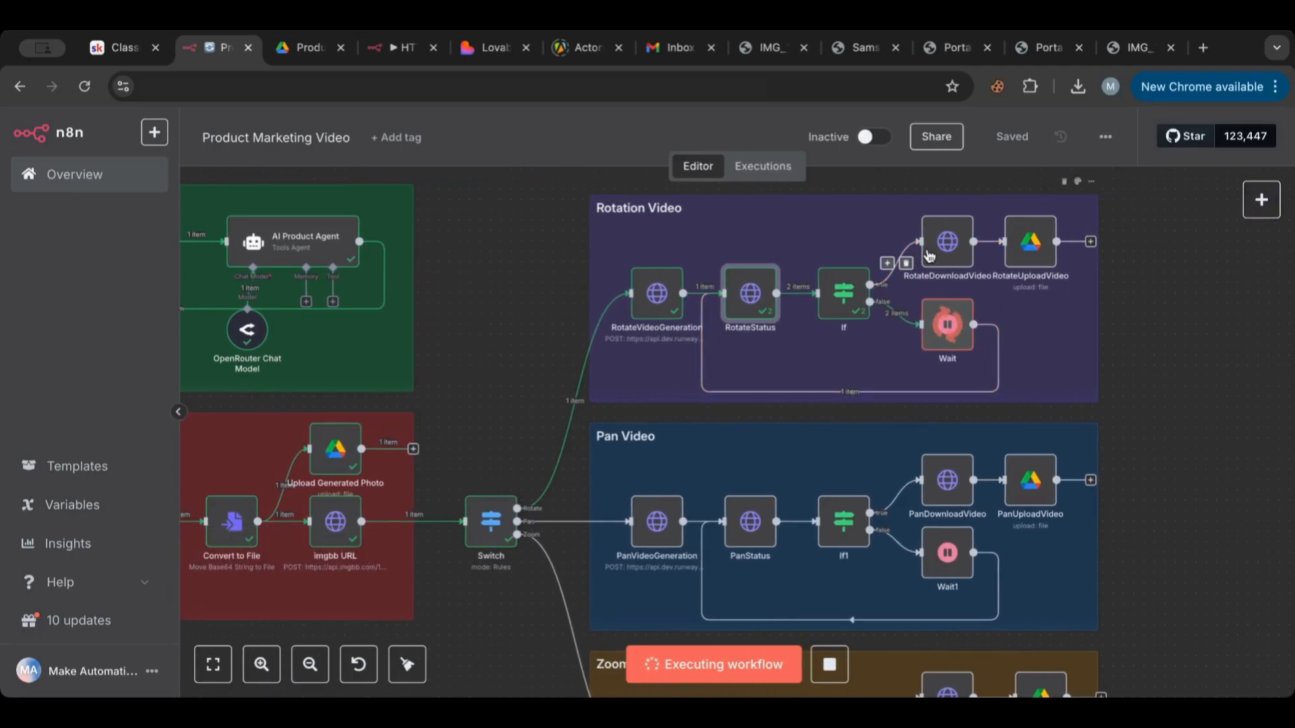
mouse_move(958, 246)
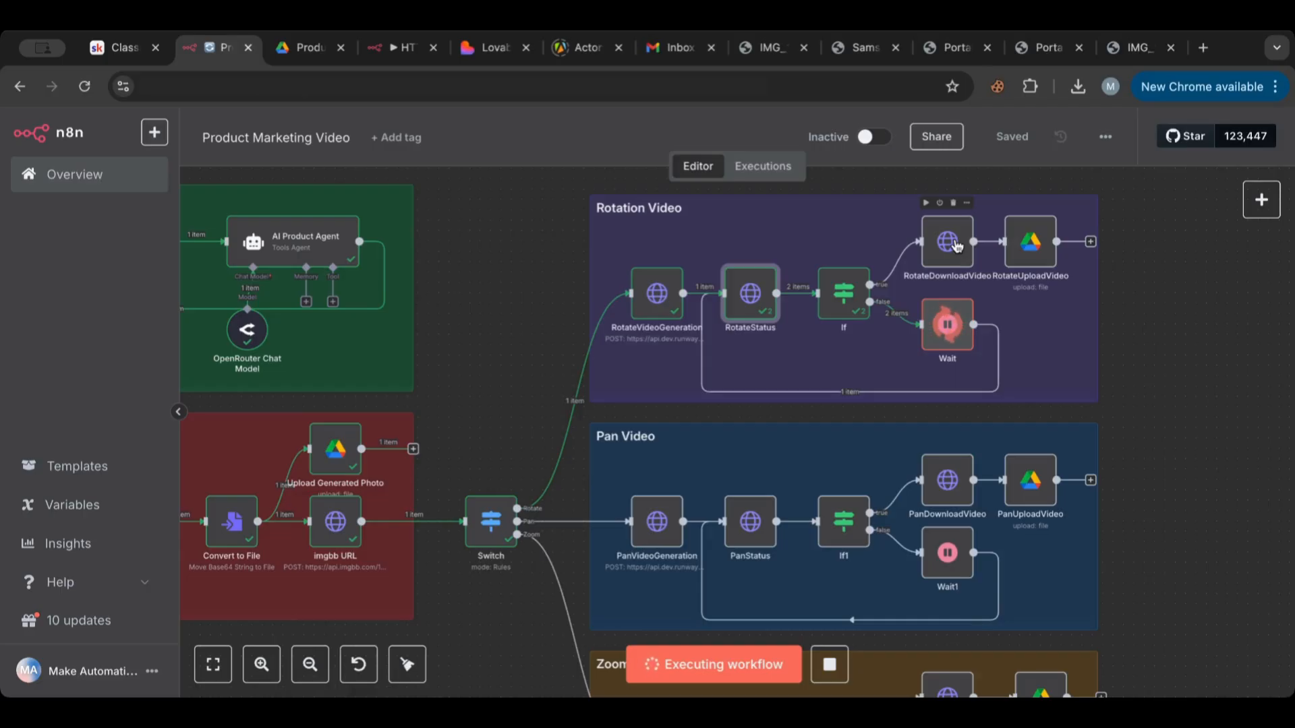
Switch to Google Drive, refresh the Product Photos folder, and download the HP Ink Cartridge video.
mouse_move(1031, 249)
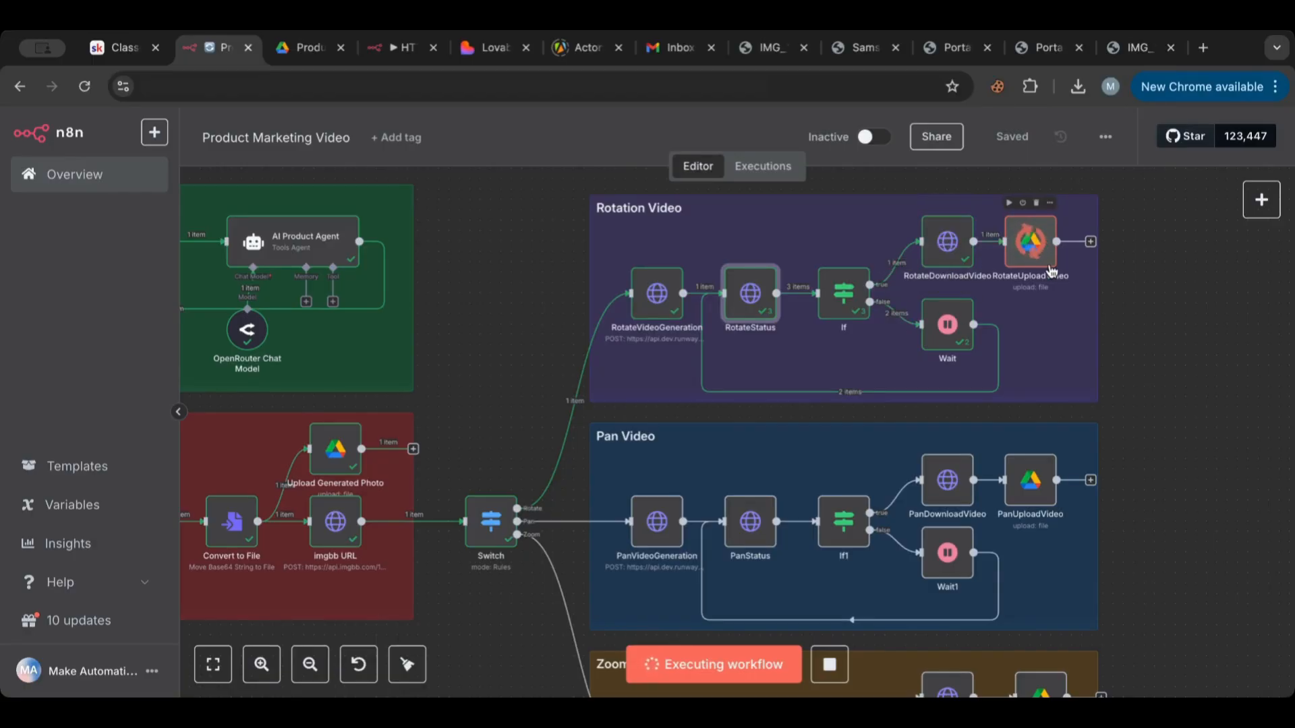
left_click(312, 49)
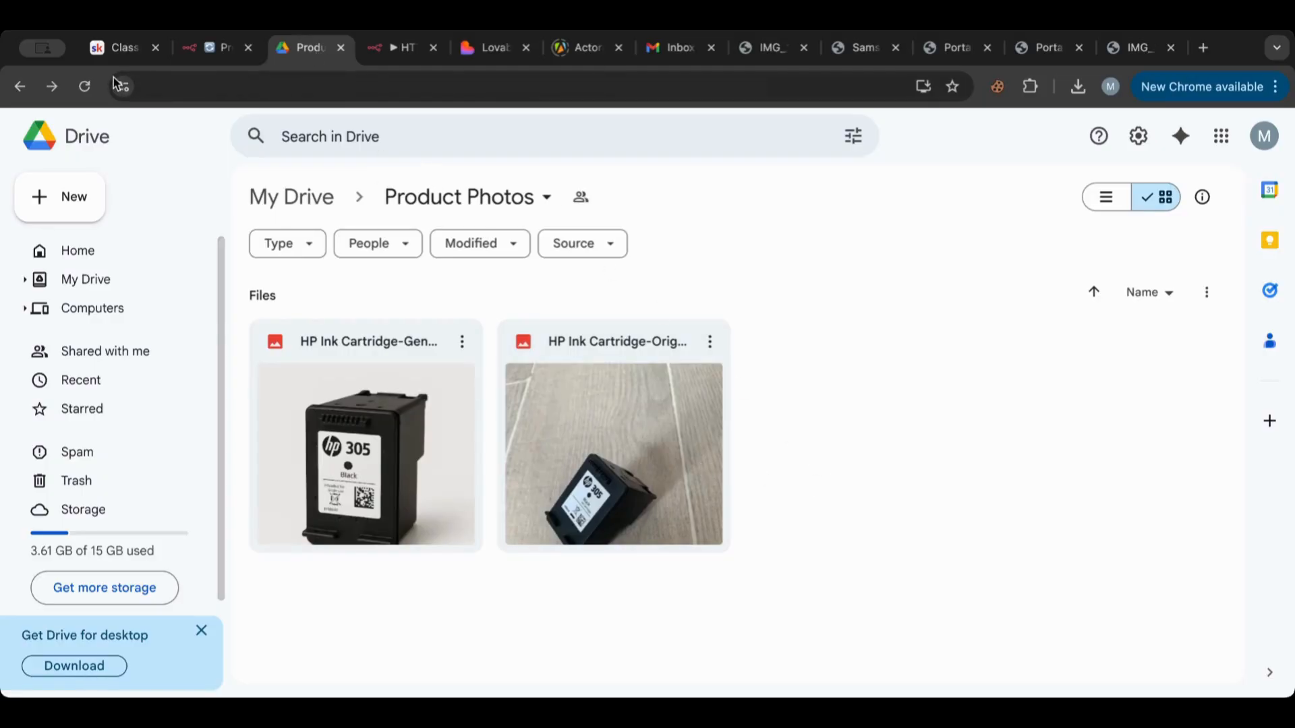
left_click(84, 86)
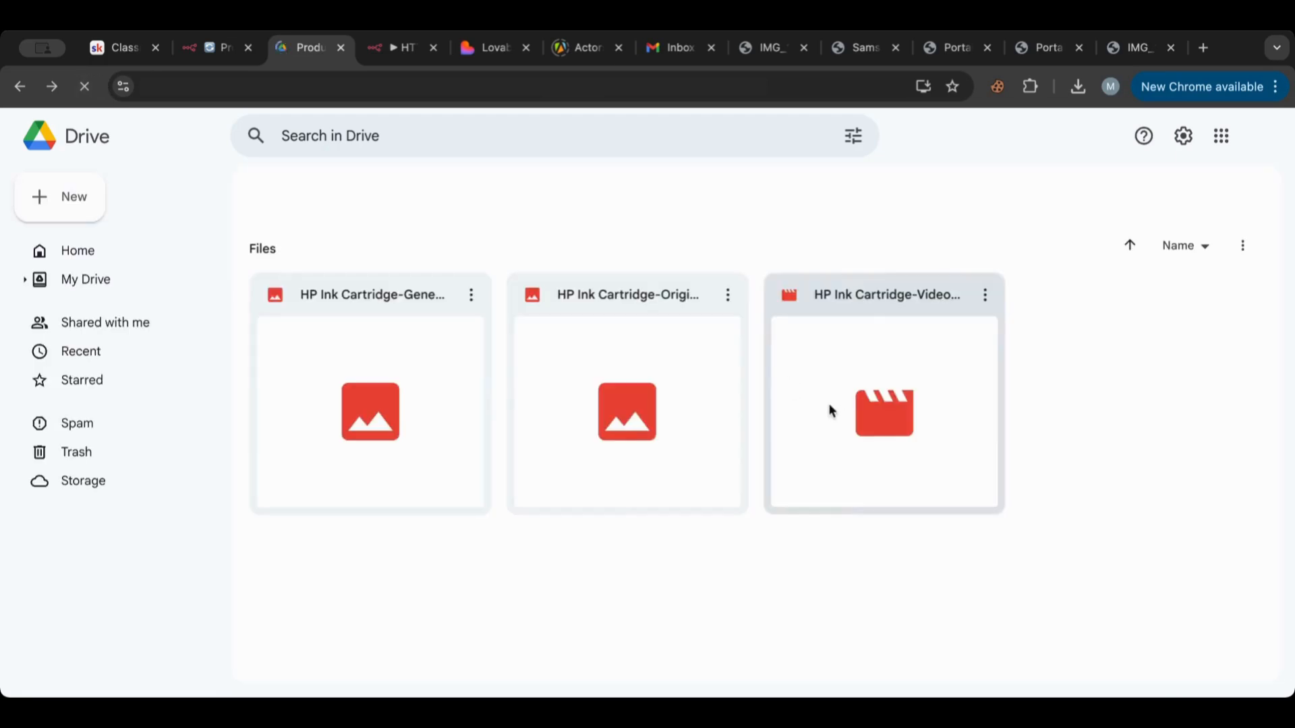
left_click(960, 341)
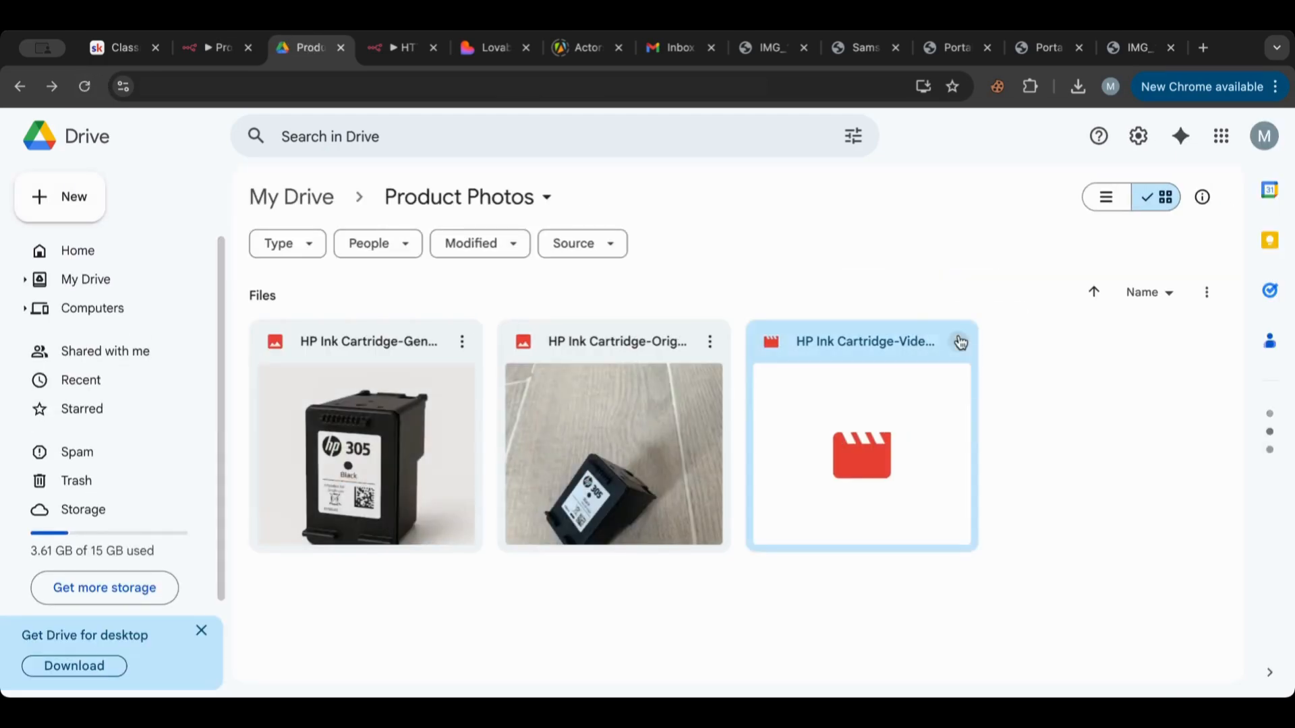
left_click(1002, 422)
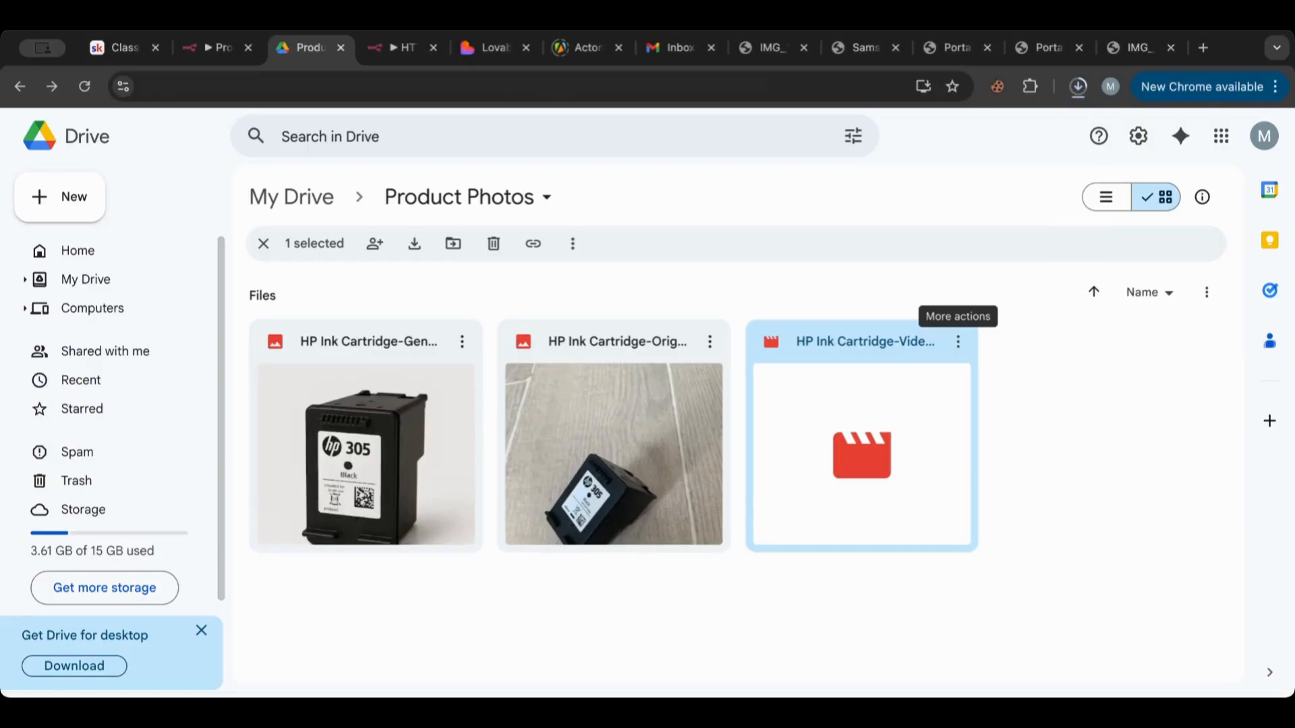
left_click(836, 657)
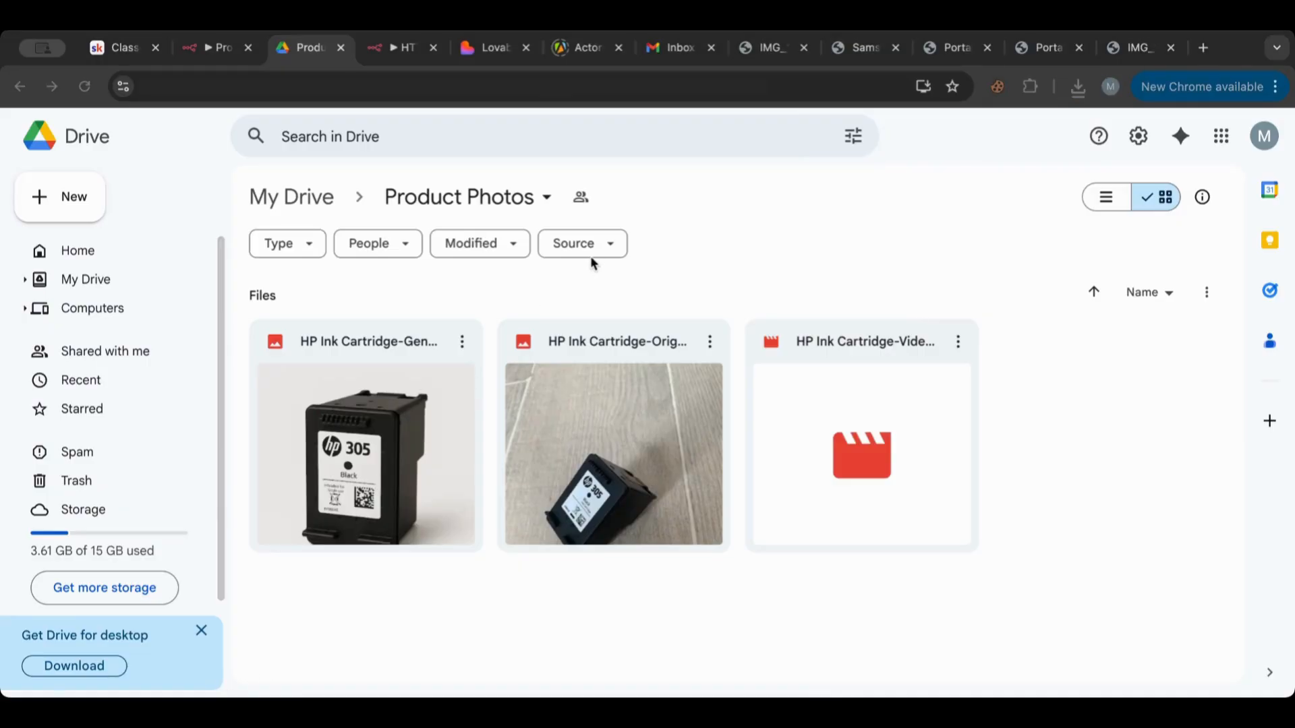
Open the downloaded HP Ink Cartridge video in a new browser tab and rewind it to the start.
left_click_drag(586, 254, 1187, 55)
left_click(146, 367)
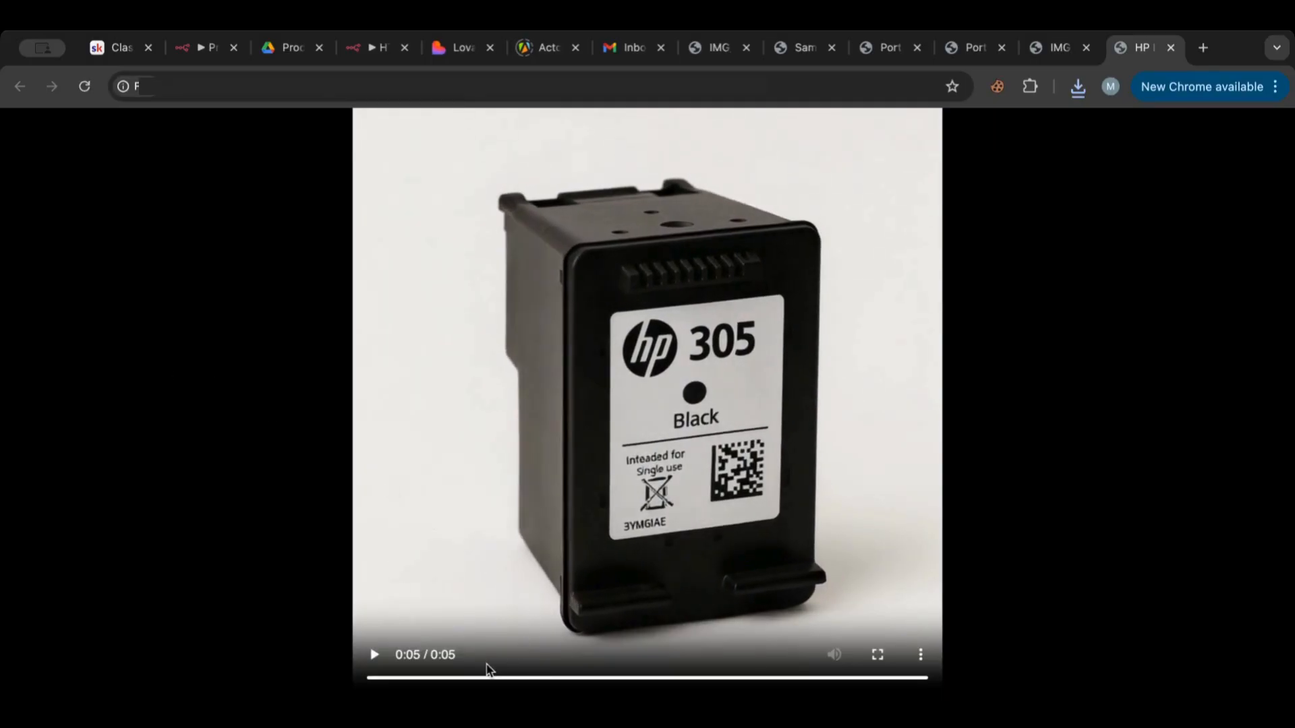
key("super+Tab")
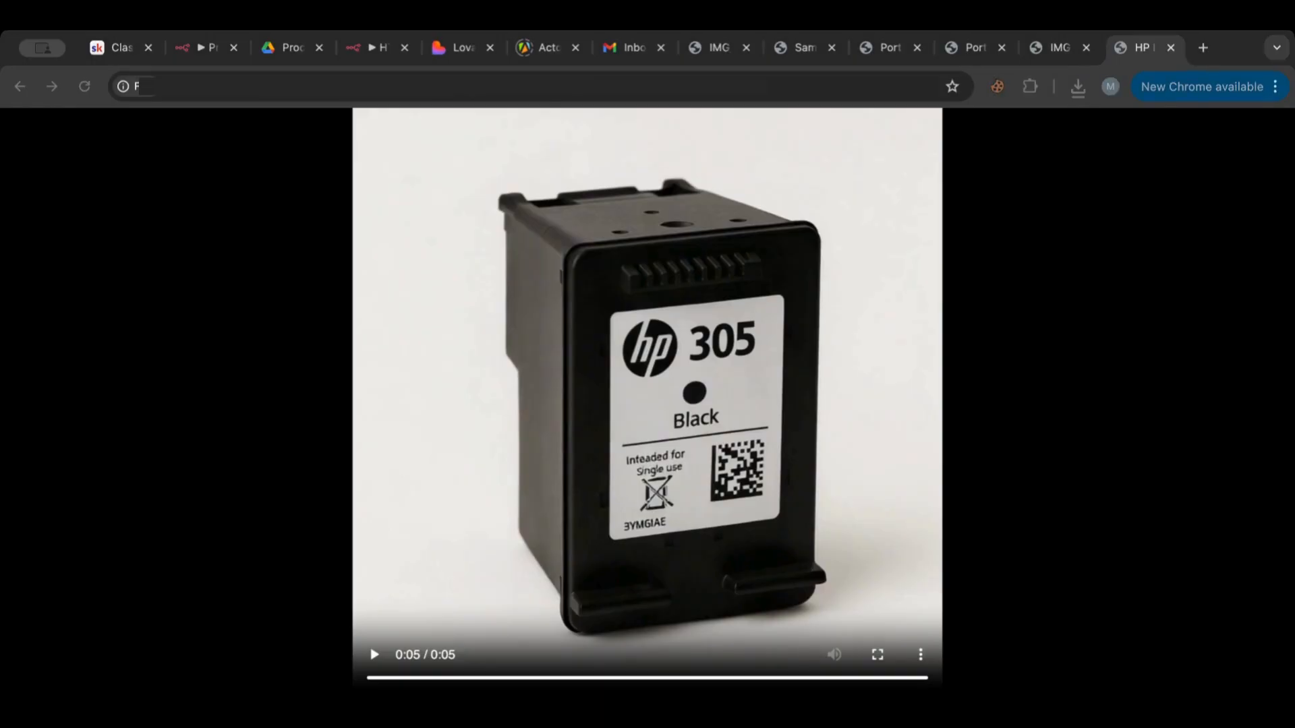
key("super+Tab")
left_click_drag(722, 681, 303, 622)
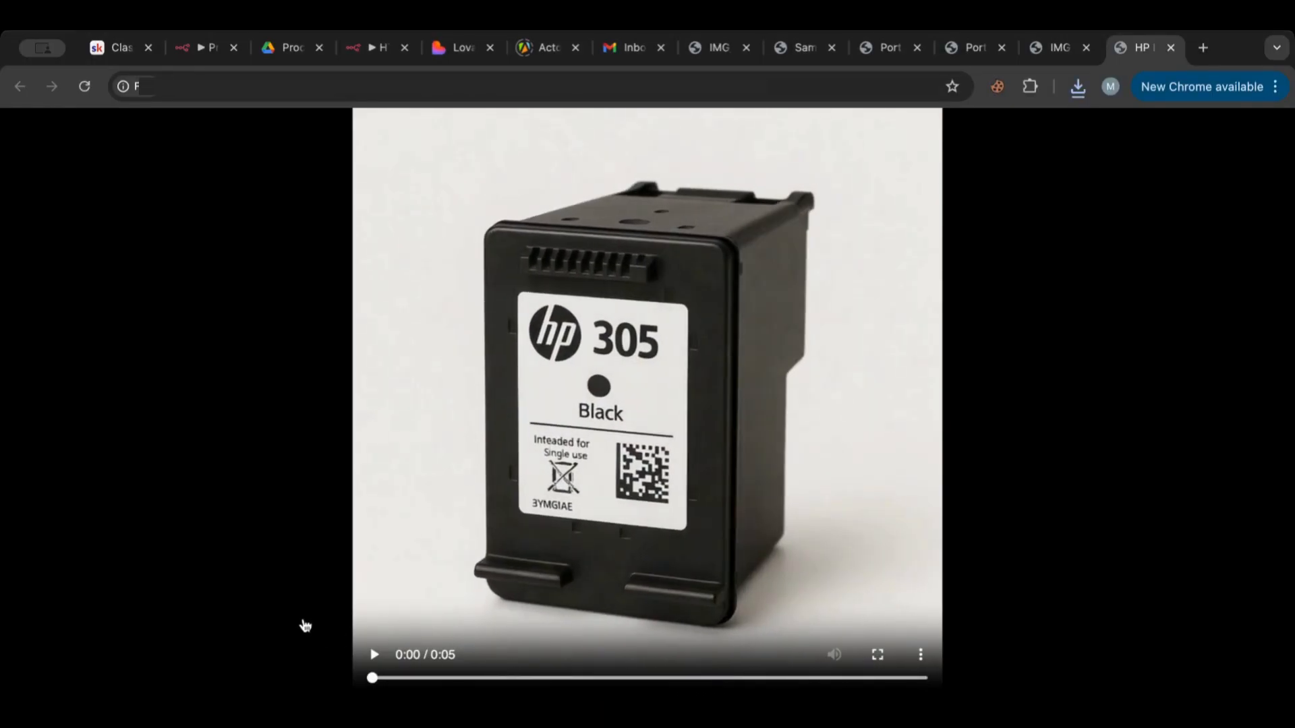
Compare the rotation video with the original ink cartridge photo, and play the video through.
left_click(1049, 54)
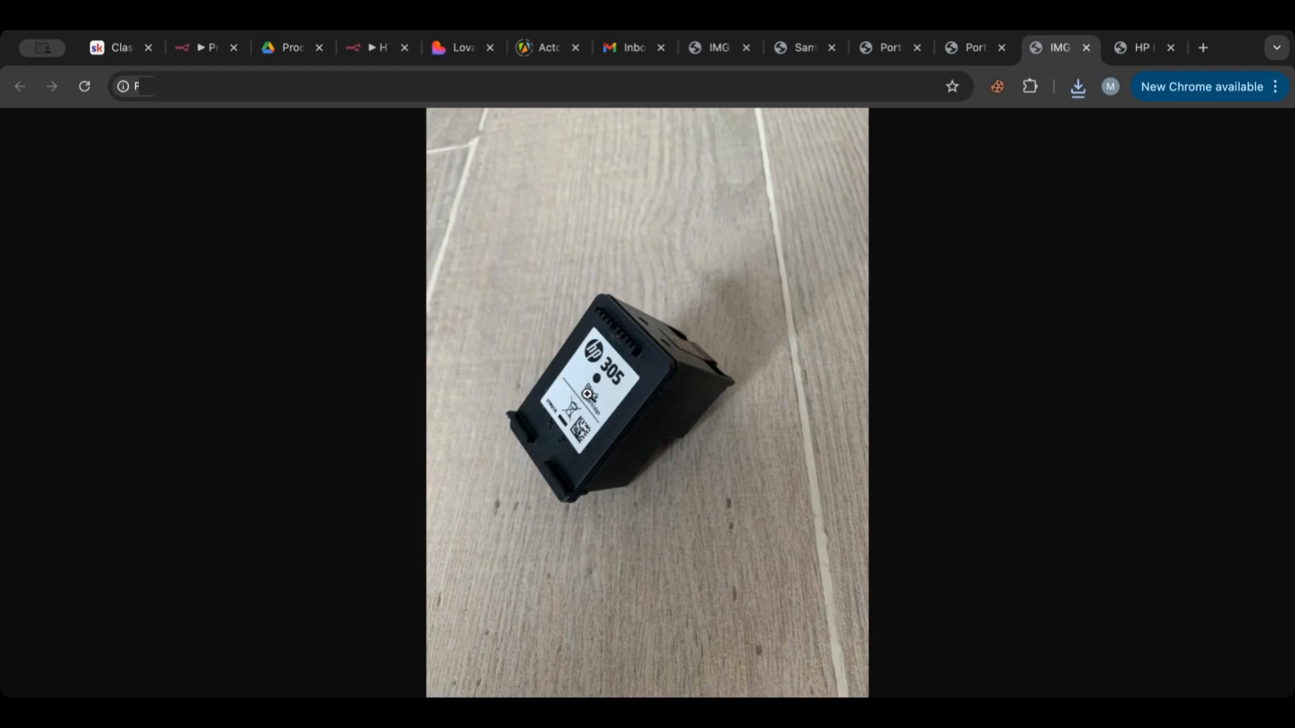
left_click(1139, 50)
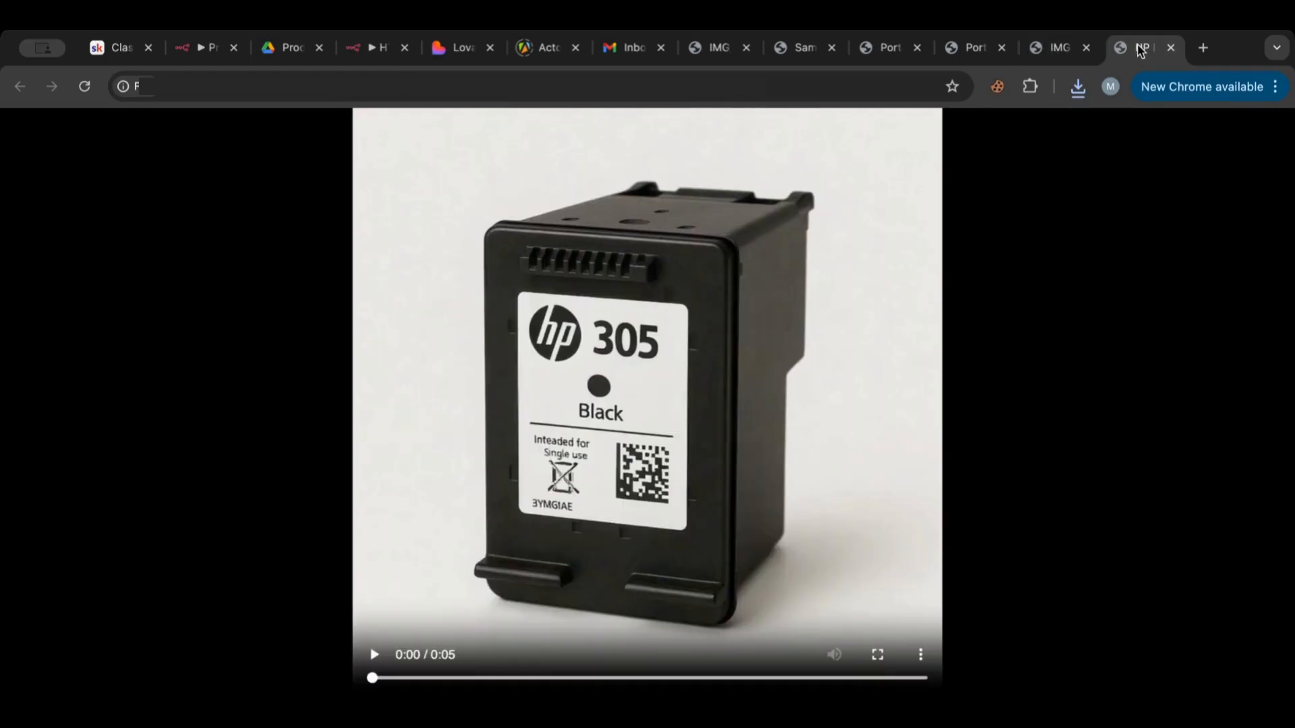
left_click(375, 653)
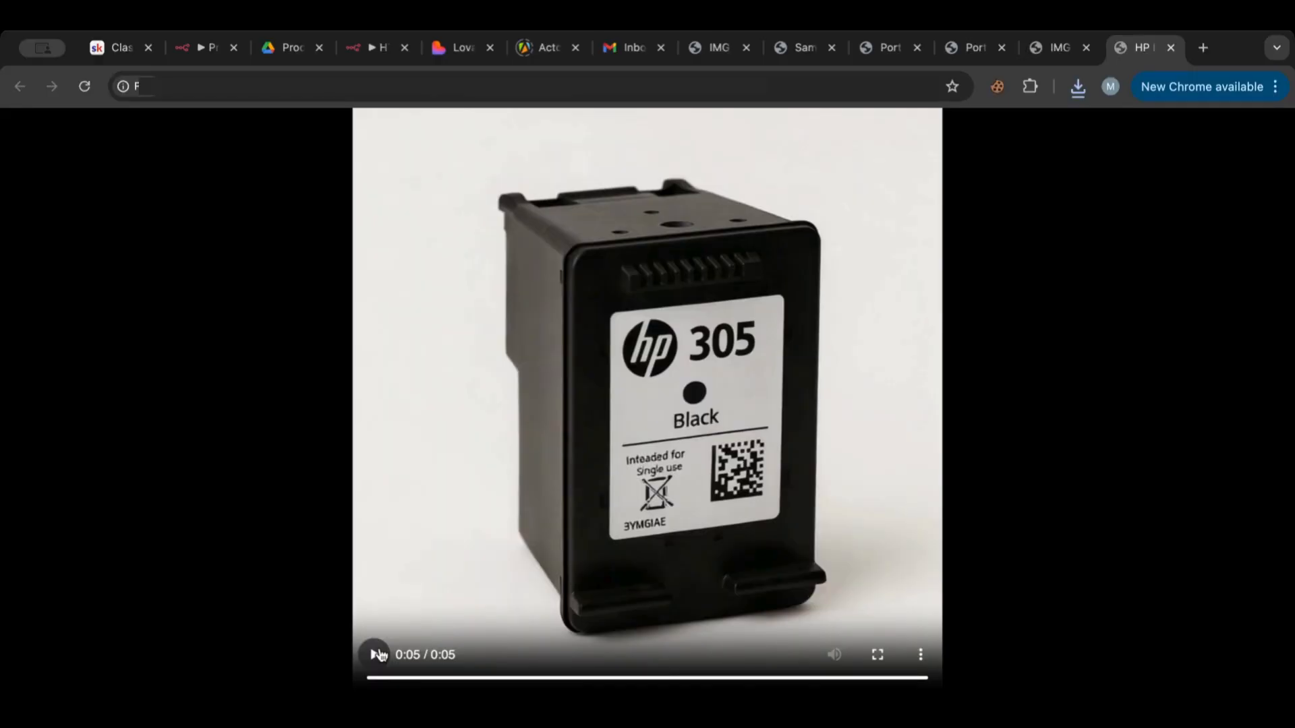
Return to the n8n Product Marketing Video workflow, review all its sections, and look up the workflow's download option without using it.
left_click(199, 56)
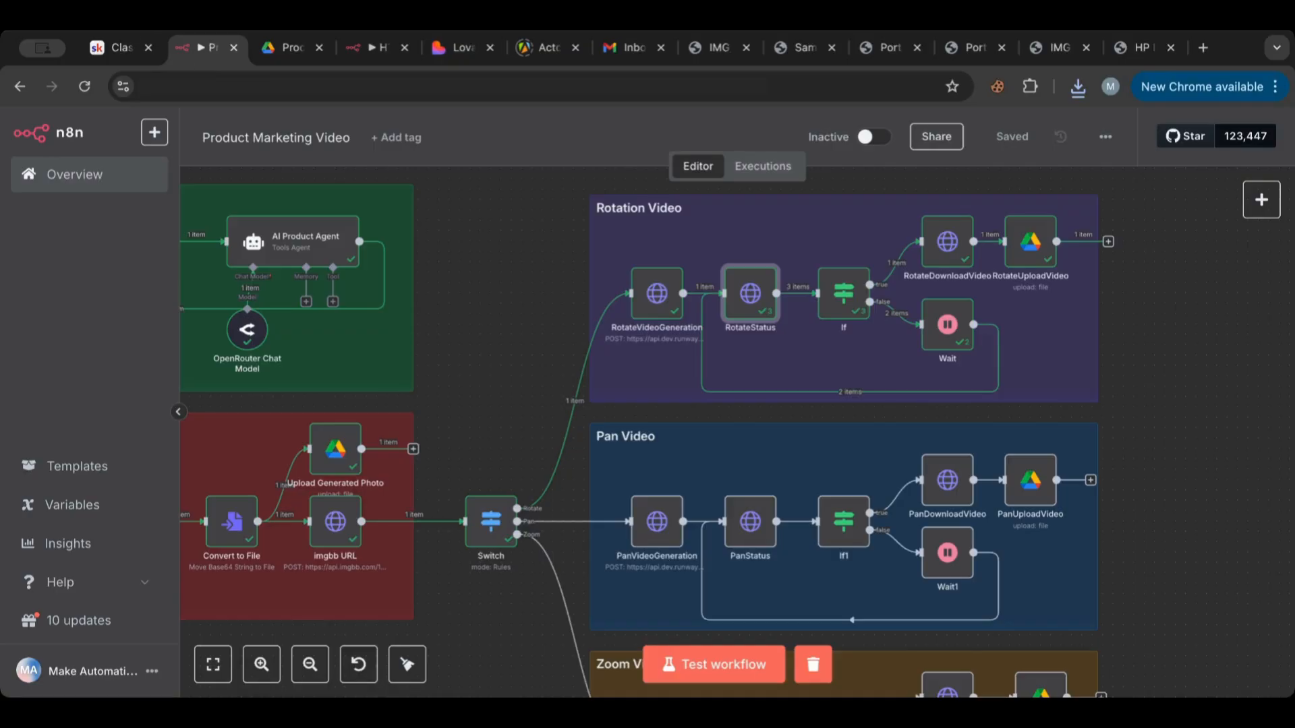
scroll(492, 310, "down", 2)
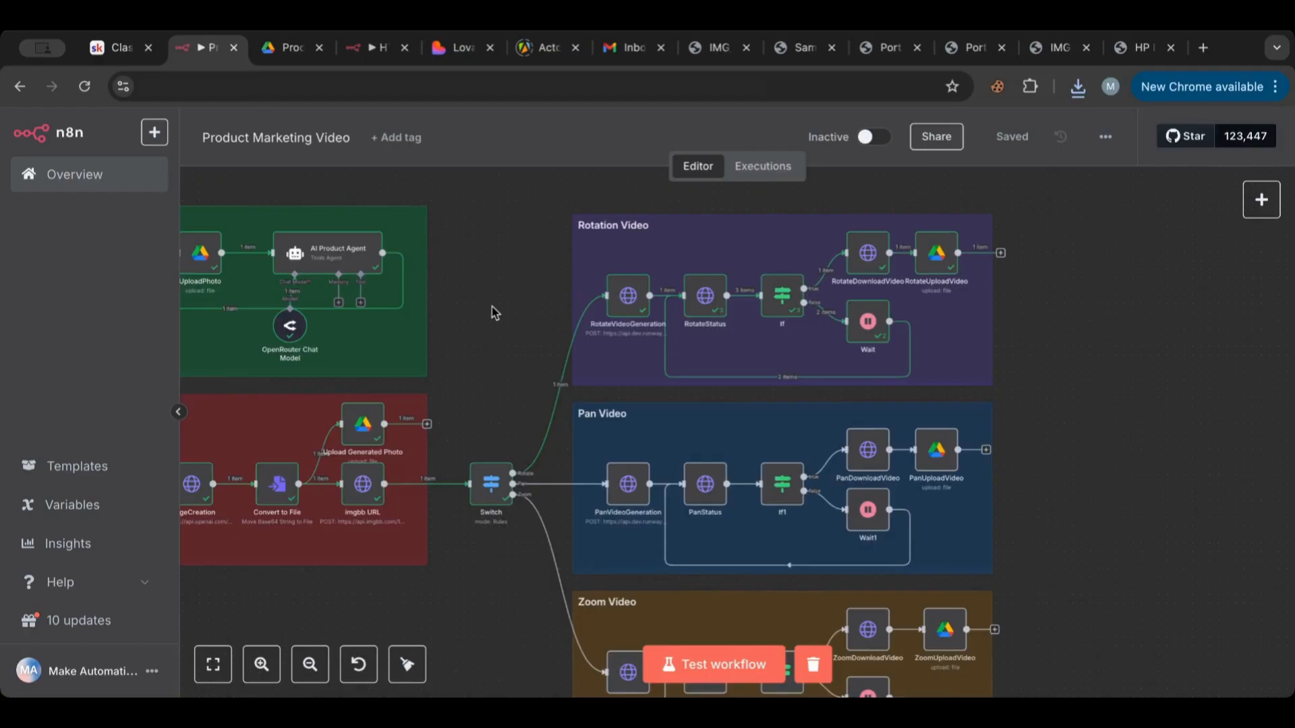
scroll(494, 313, "left", 2)
scroll(494, 313, "down", 2)
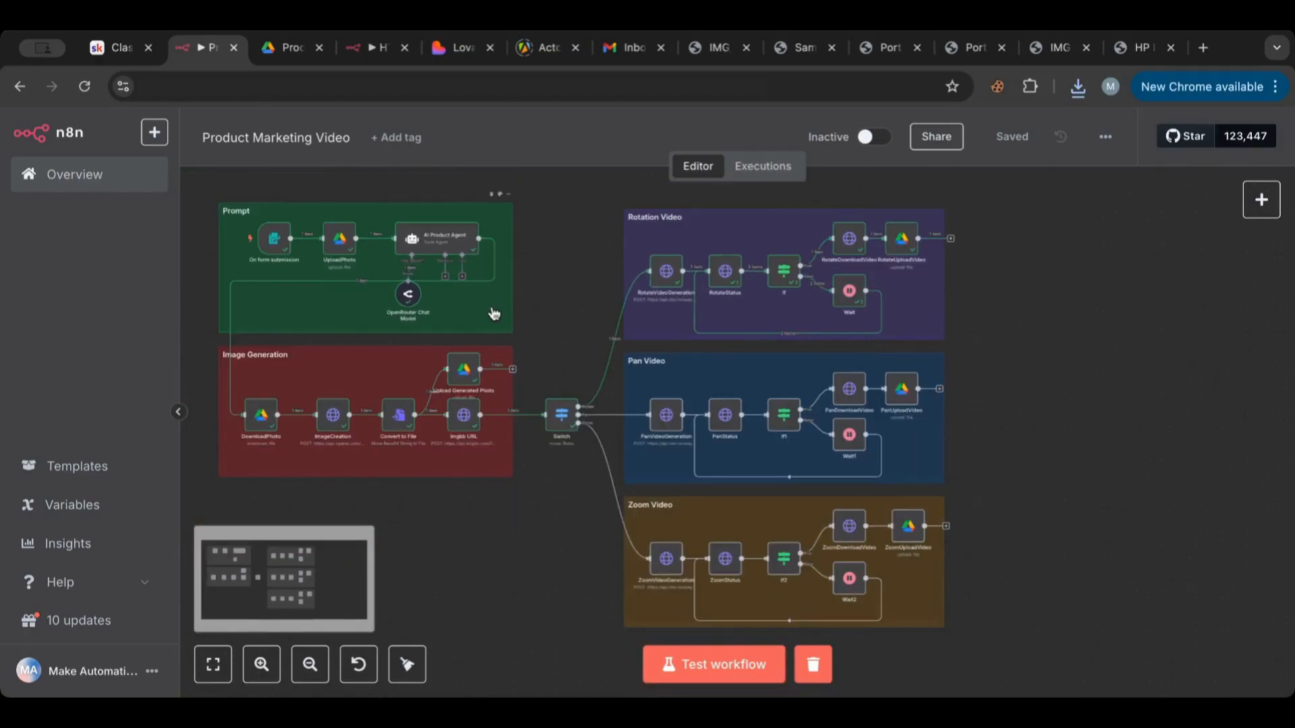
scroll(494, 312, "left", 2)
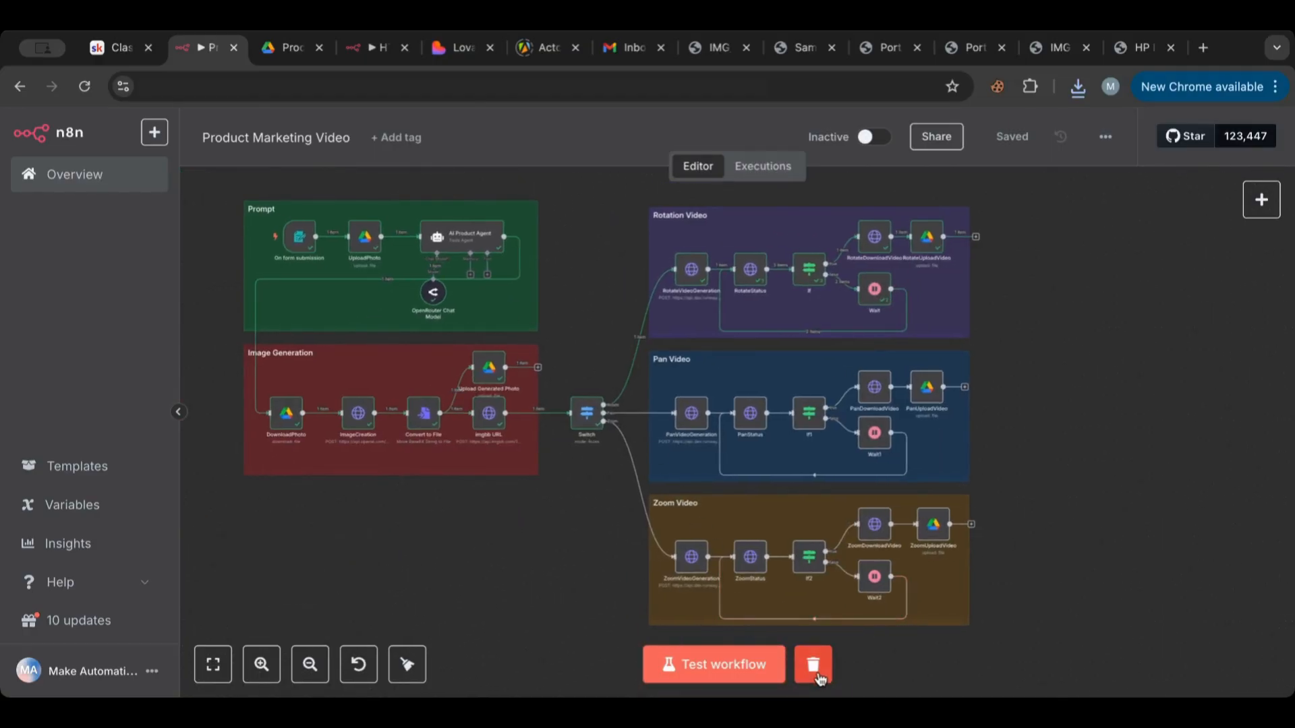
left_click(1105, 137)
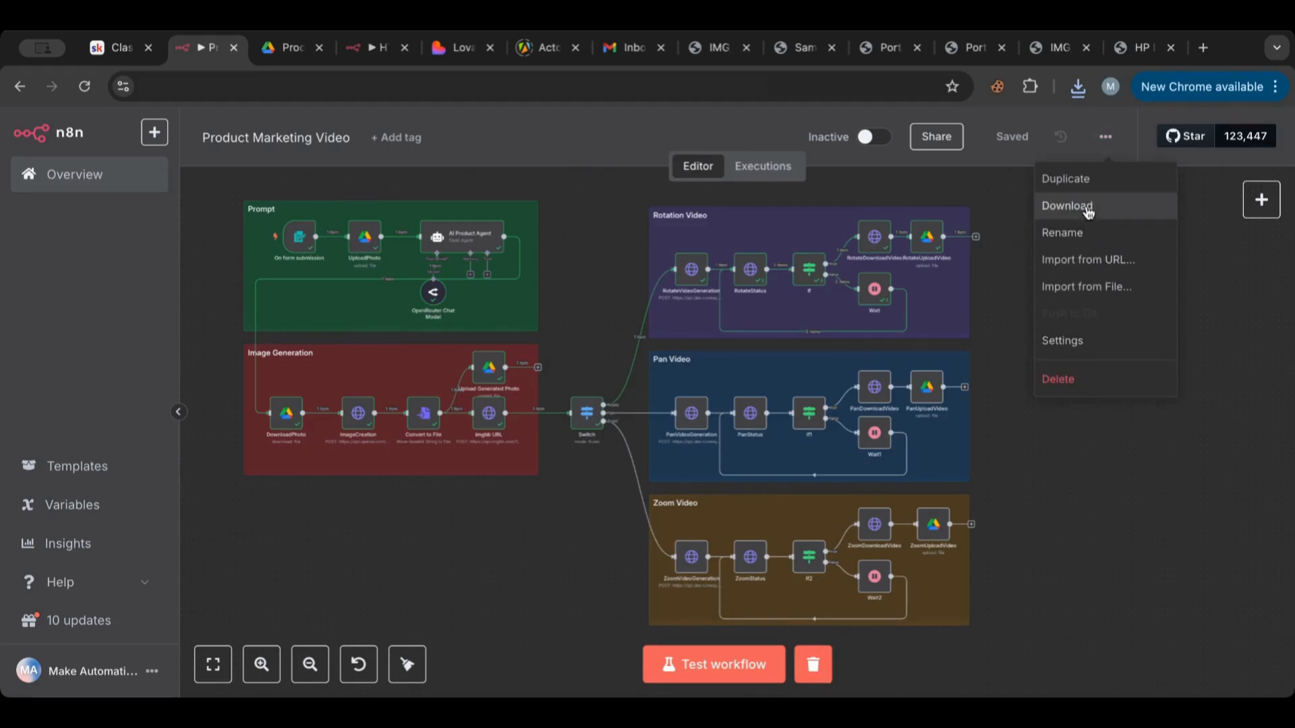
left_click(1105, 500)
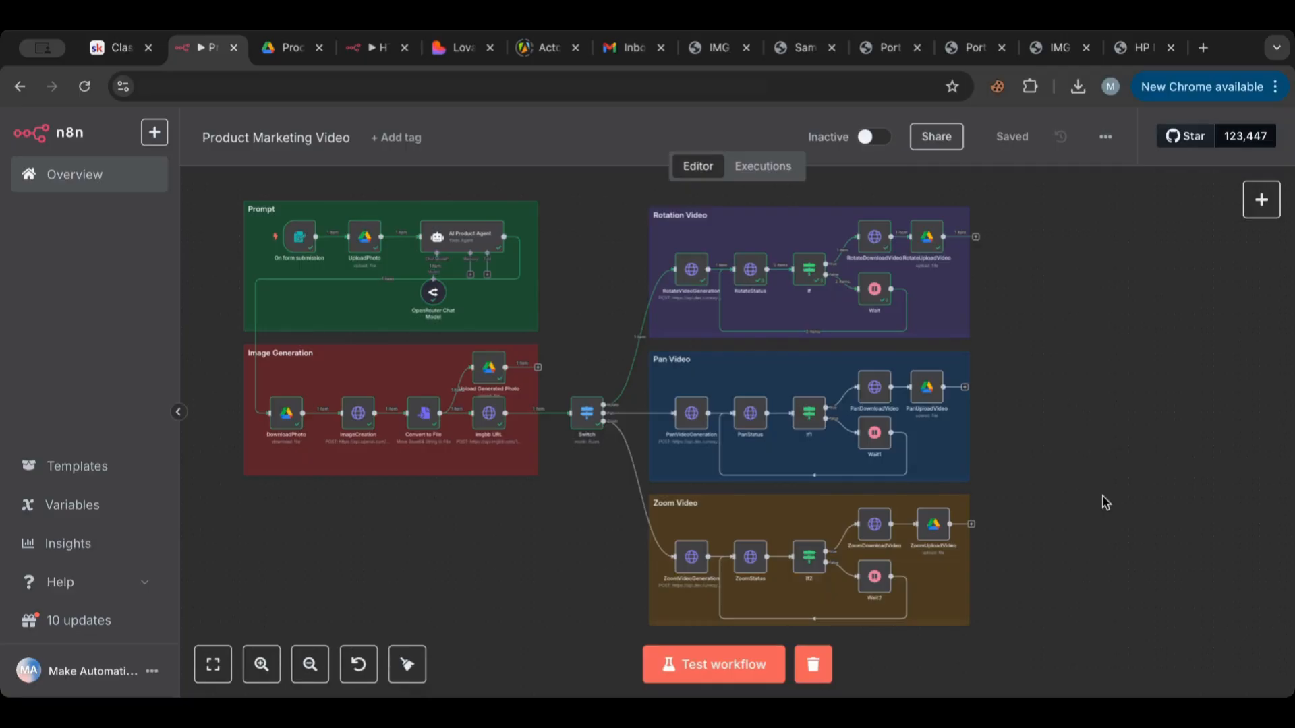
Switch to the AI Automation Kit classroom, browse its courses to the n8n Workflows, and return to the n8n workflow.
left_click(115, 49)
scroll(327, 390, "down", 15)
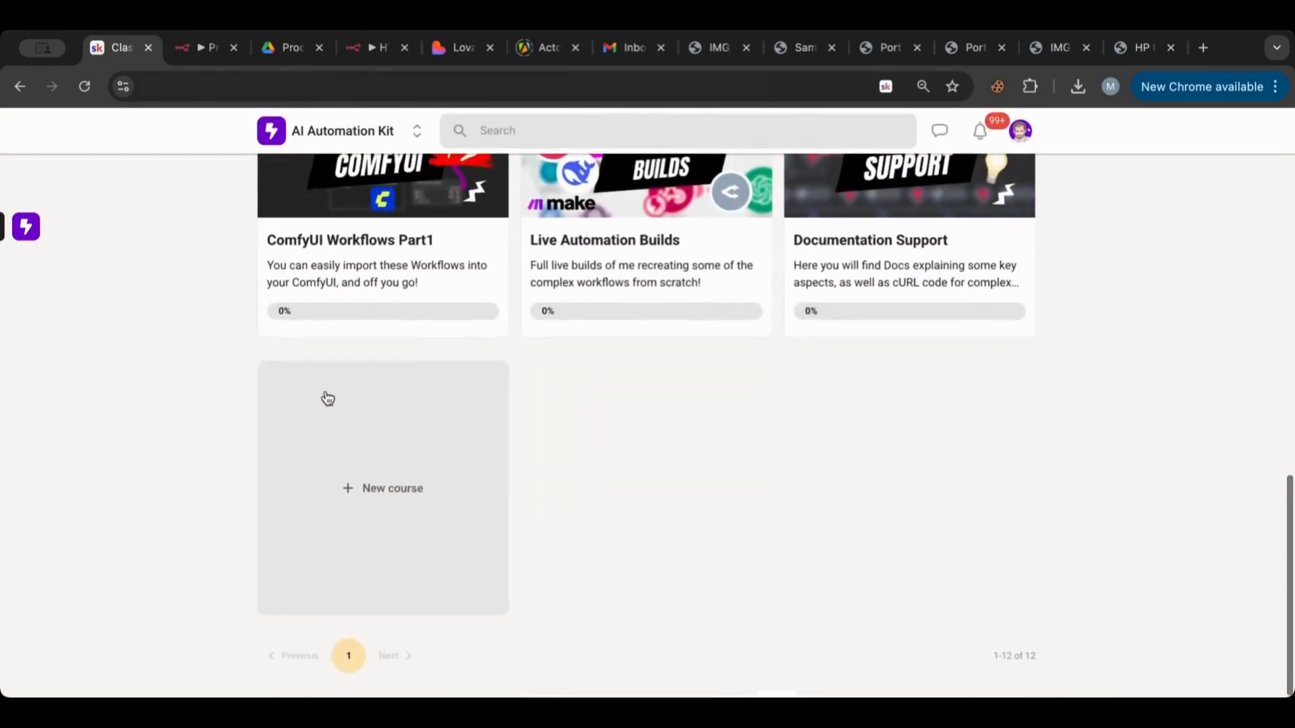
scroll(326, 389, "up", 10)
scroll(325, 390, "up", 5)
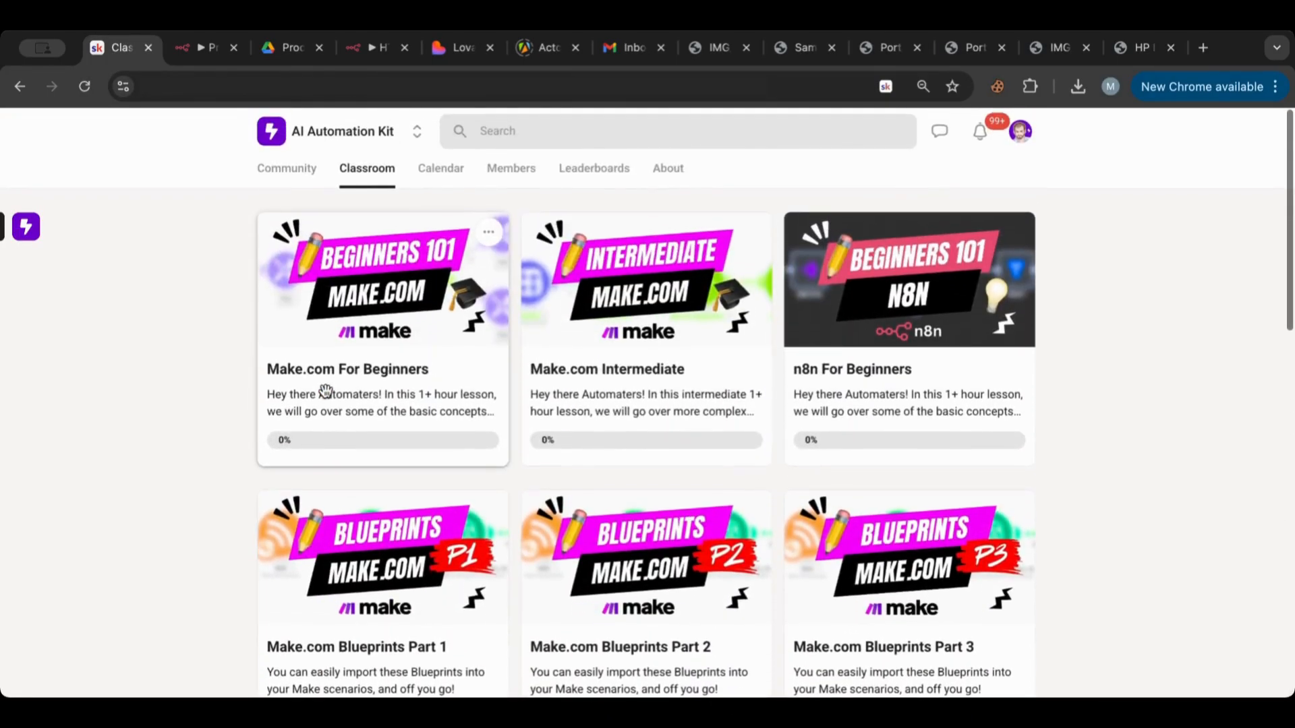
scroll(325, 390, "down", 5)
scroll(325, 391, "down", 1)
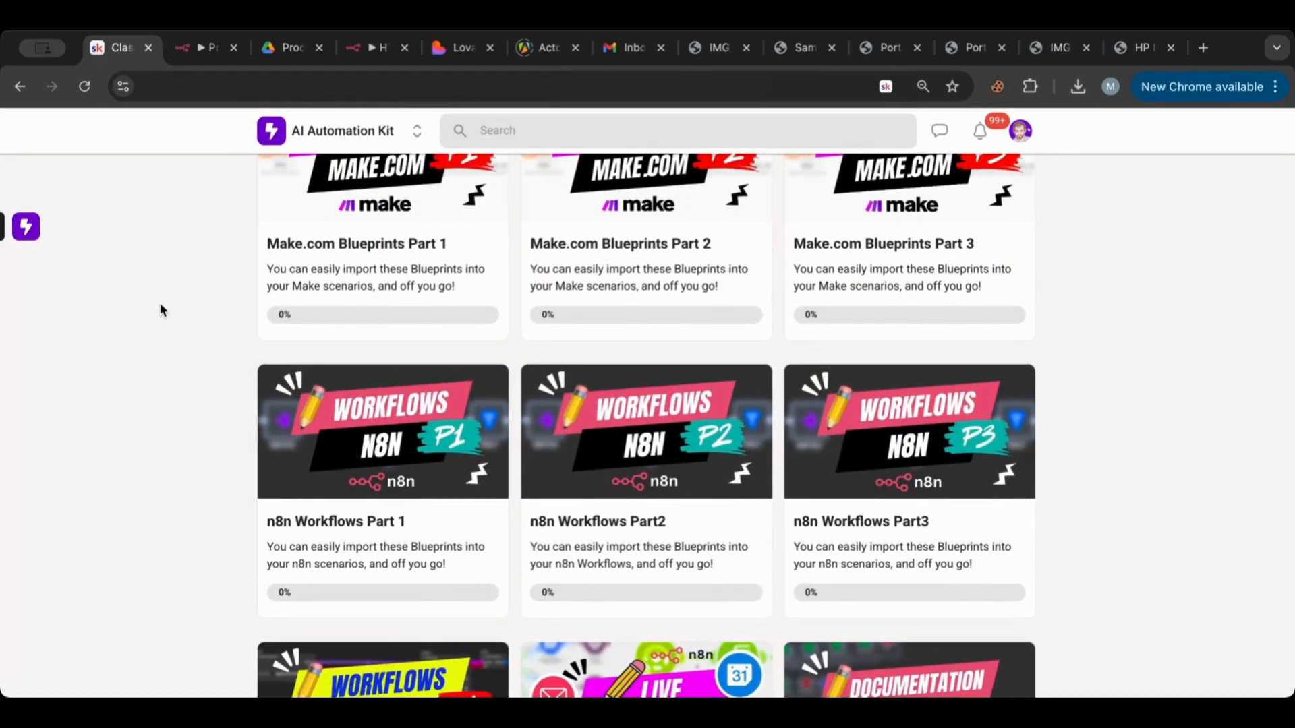
left_click(209, 49)
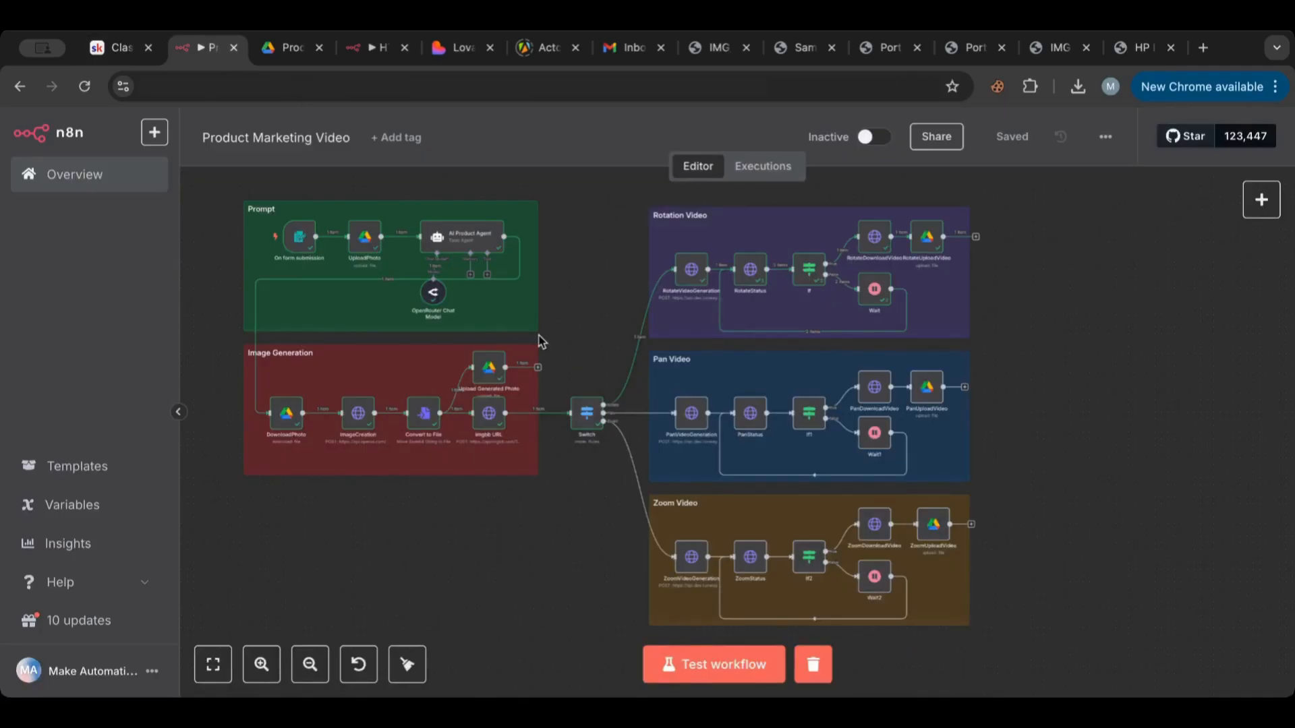